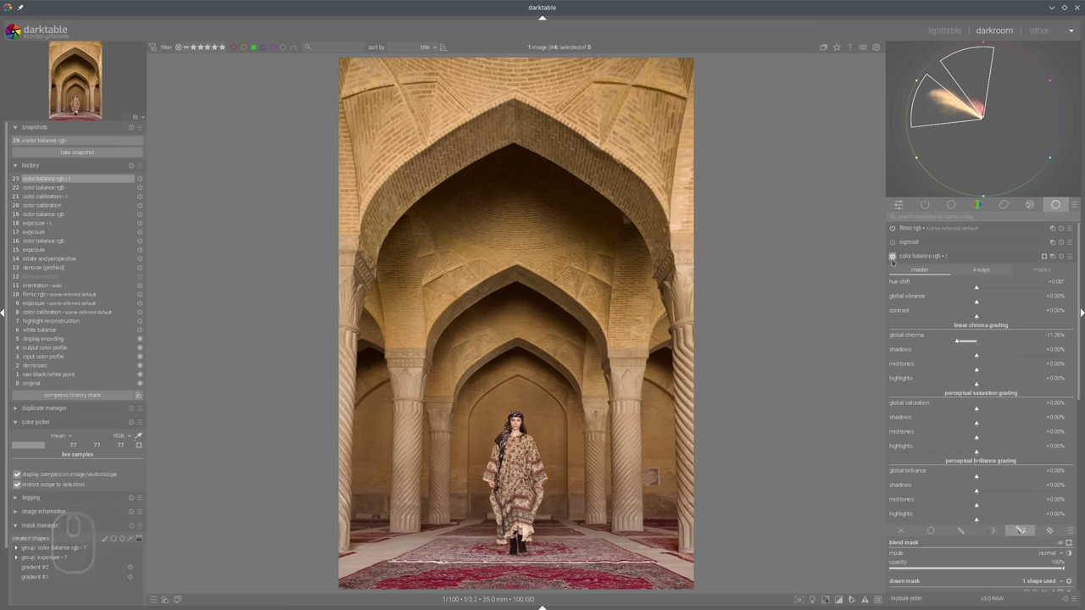
Toggle the color balance rgb 1 module to compare its effect and rotate the vectorscope's dyad harmony guide to 33°.
left_click(893, 256)
left_click(893, 256)
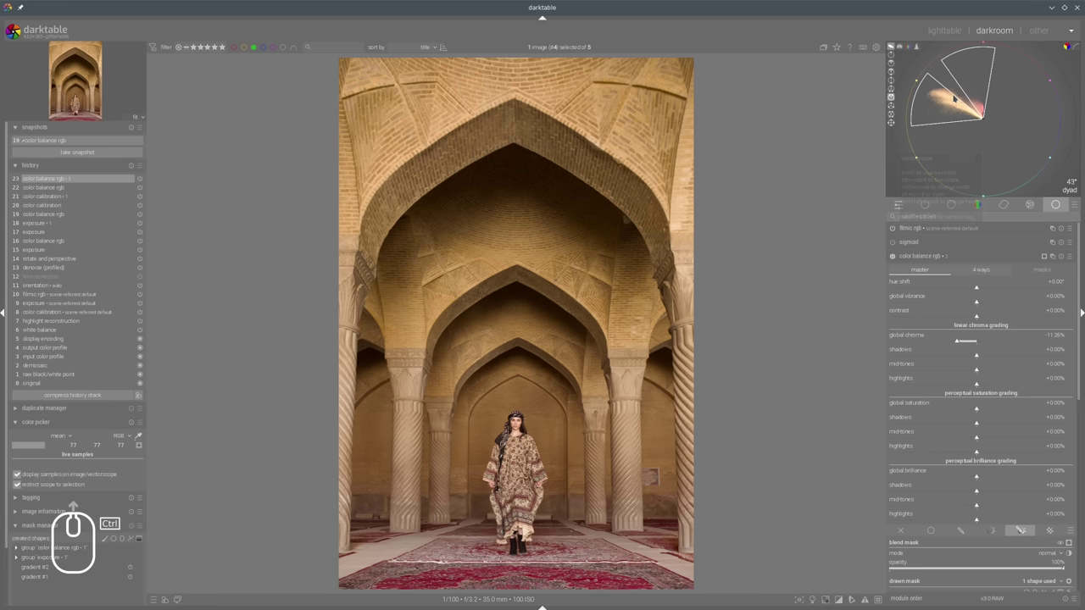
scroll(950, 99, "up", 5, "ctrl")
scroll(954, 98, "up", 3, "ctrl")
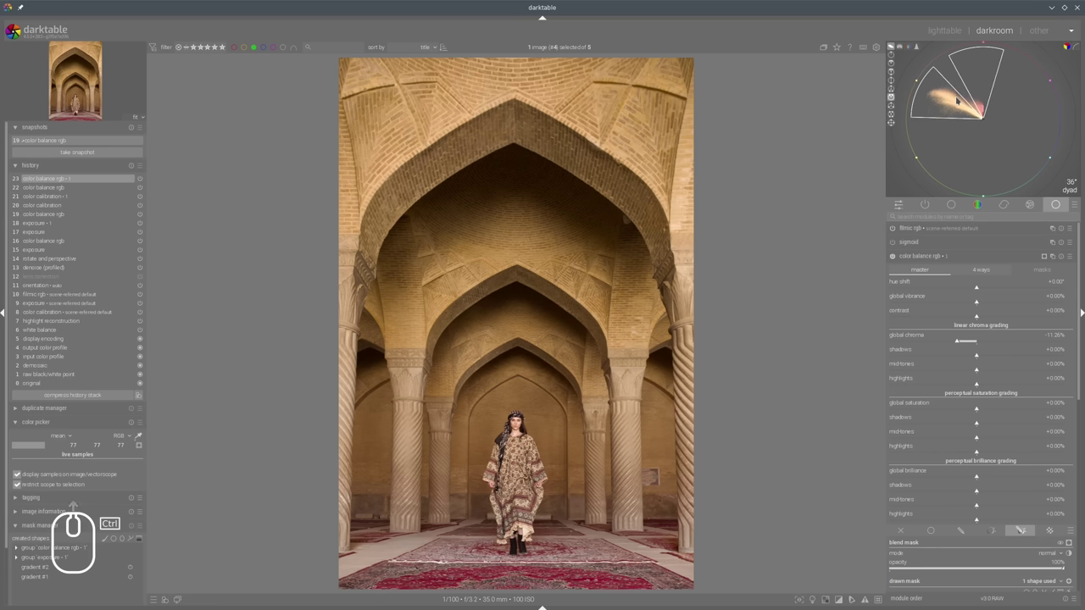
scroll(957, 100, "up", 1, "ctrl")
scroll(957, 101, "up", 2, "ctrl")
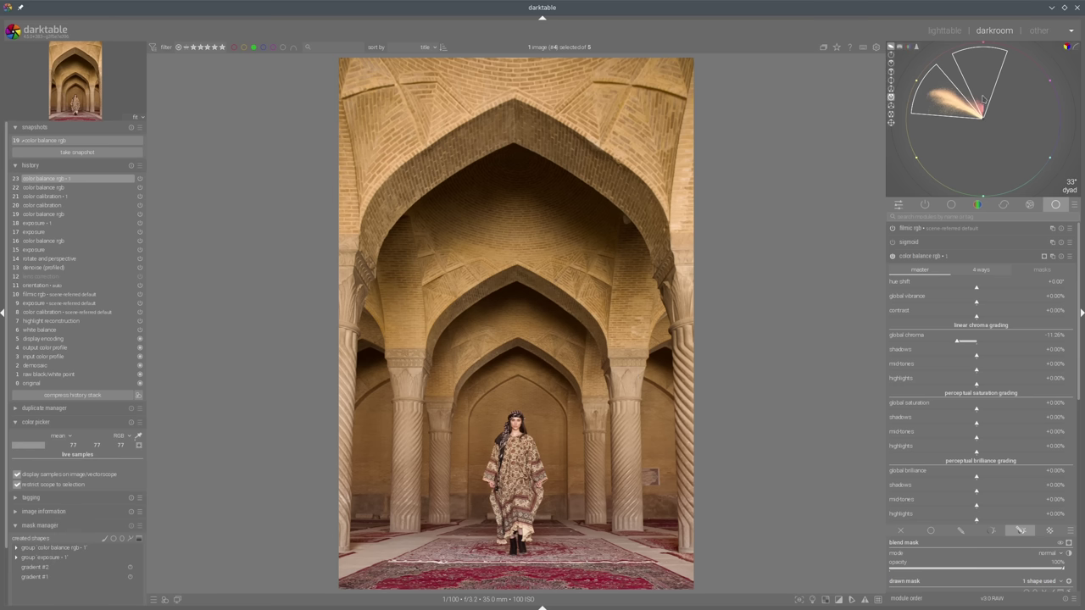
mouse_move(982, 99)
left_mouse_down()
mouse_move(981, 118)
mouse_move(1000, 91)
left_mouse_up()
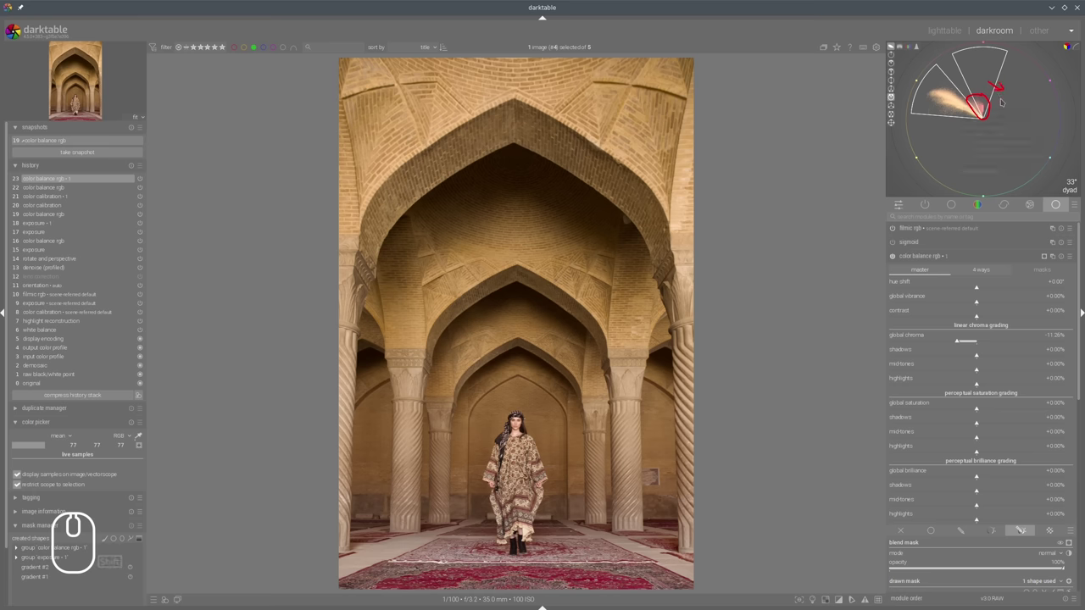
key("shift+super+F11")
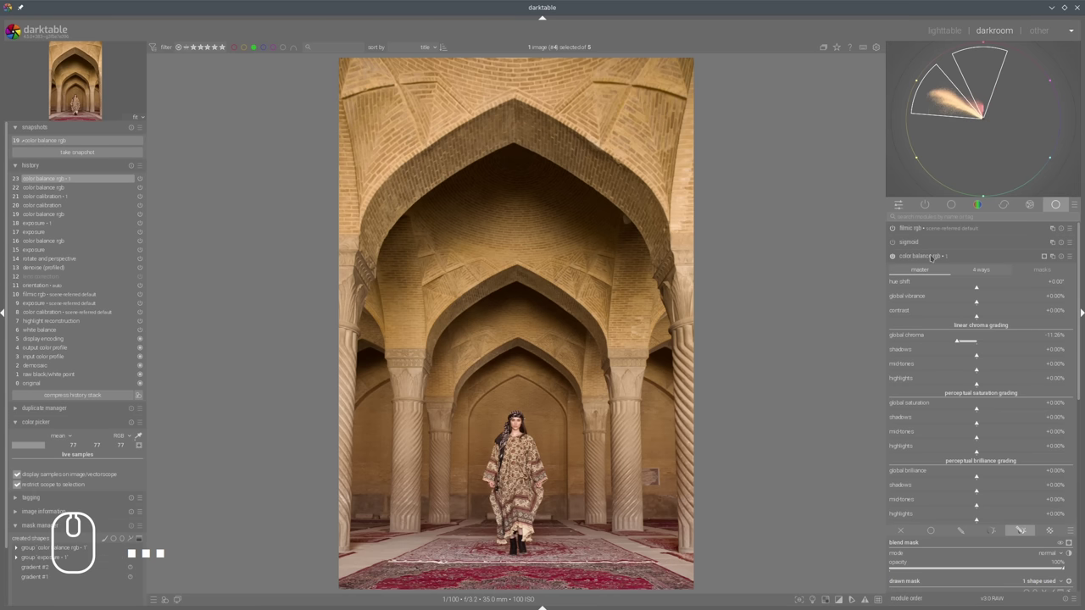
Create a new color balance rgb instance and enable its combined drawn and parametric mask.
left_click(932, 256)
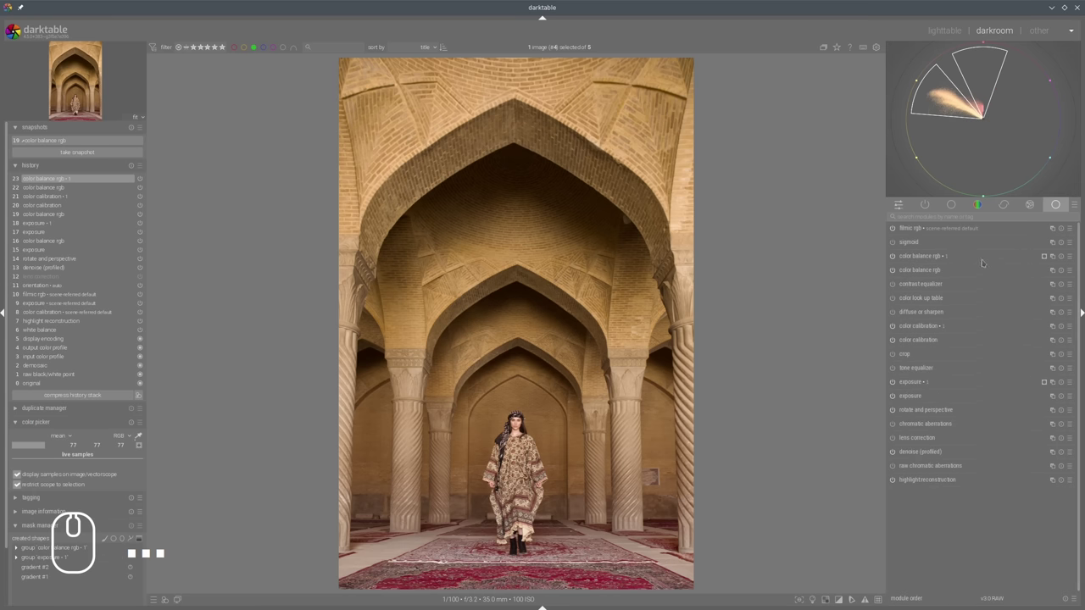
right_click(1052, 256)
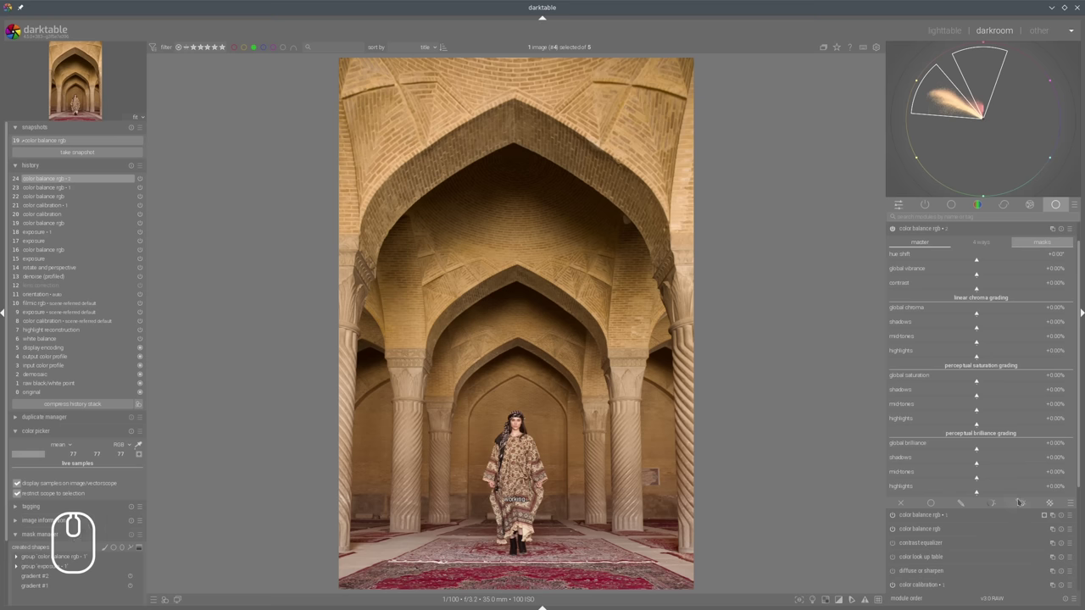
left_click(1020, 502)
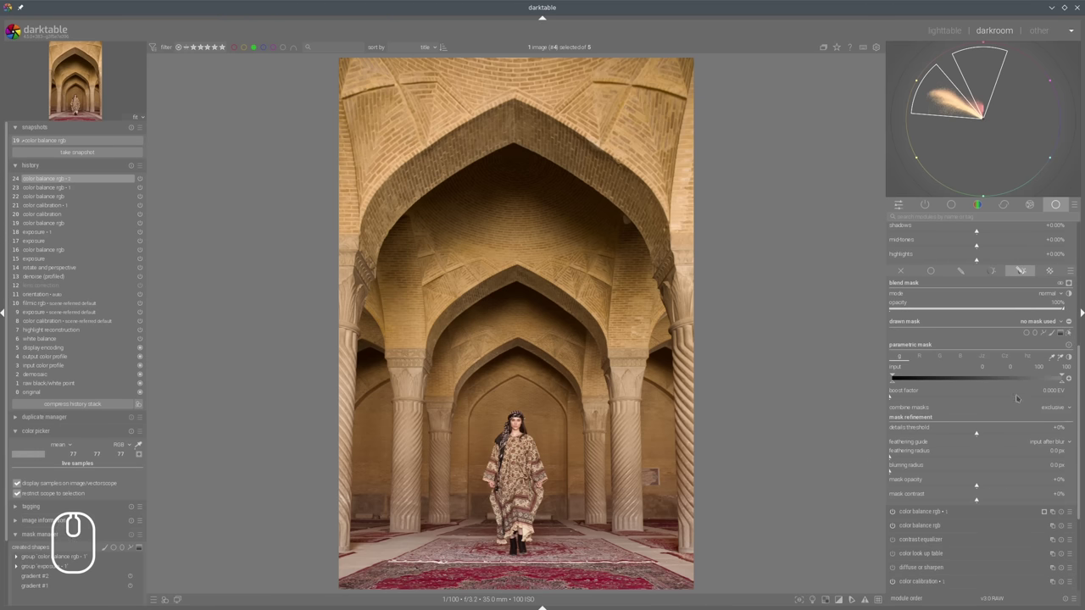
Choose the hue channel for the parametric mask and sample the red carpet in the foreground.
left_click(1026, 355)
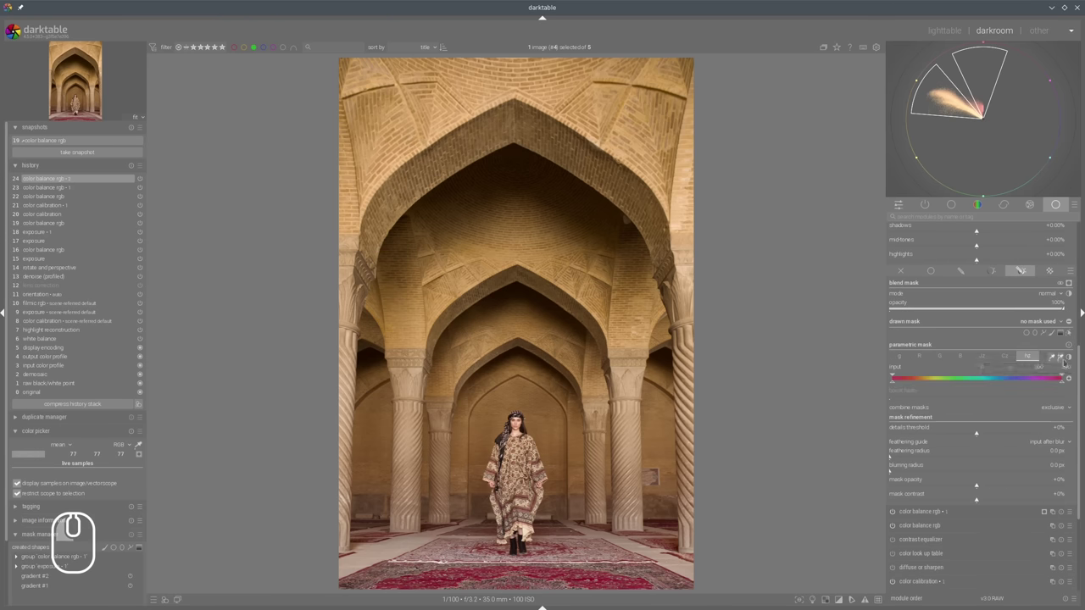
scroll(607, 579, "up", 3)
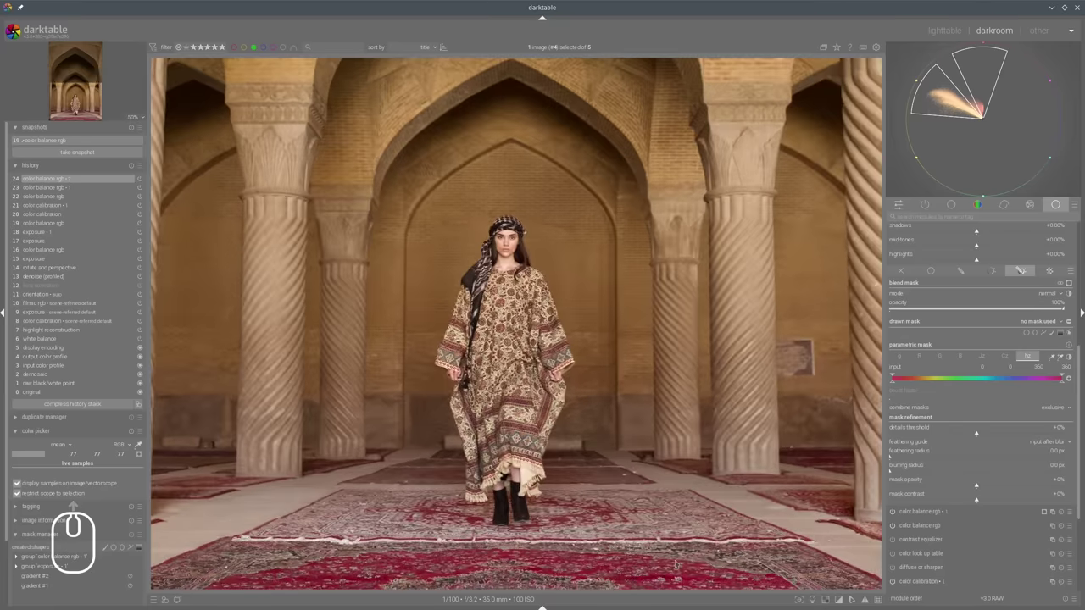
scroll(710, 566, "up", 2)
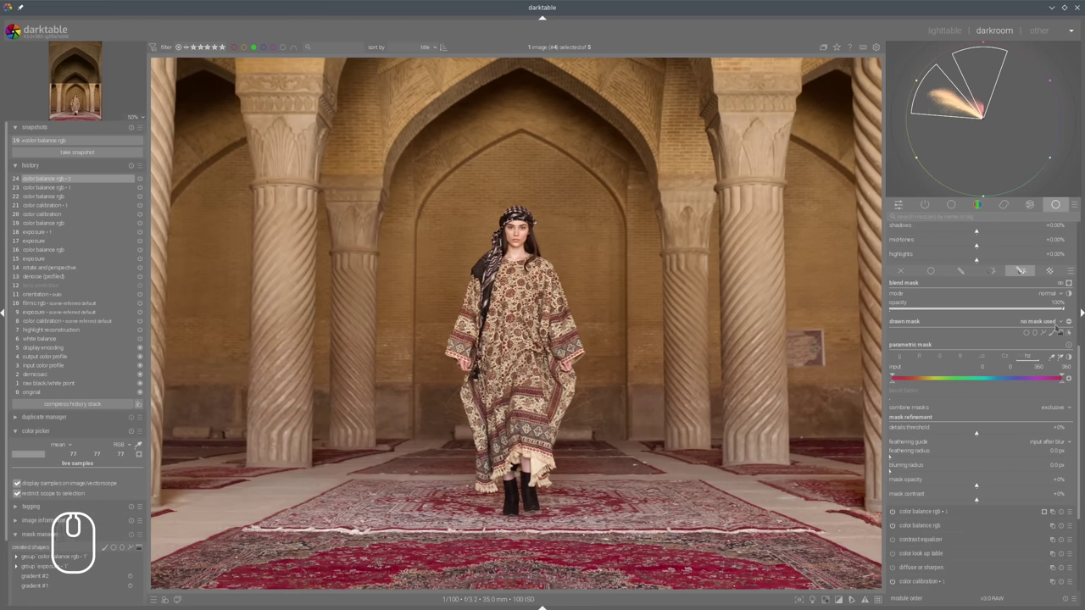
left_click(1052, 357)
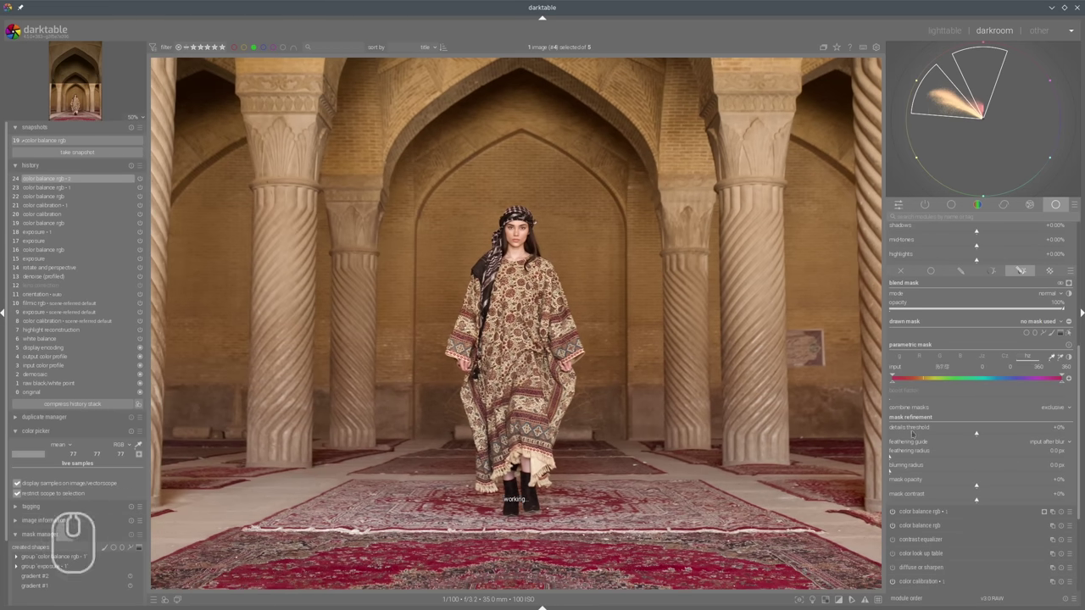
left_click(666, 558)
left_click(678, 569)
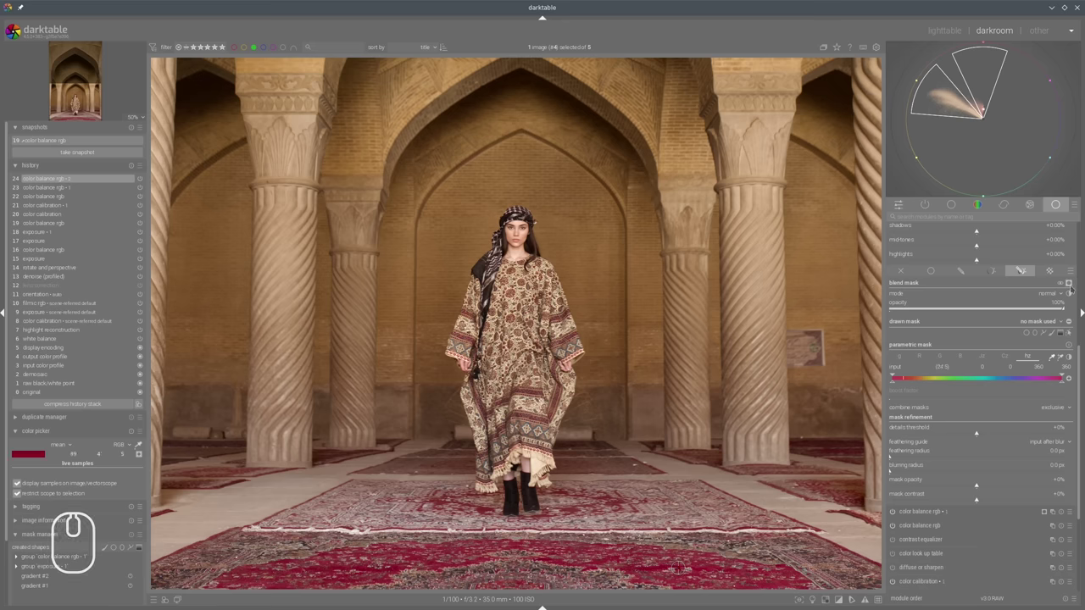
Restrict the parametric mask's upper hue limit to the red tones and display the mask overlay.
mouse_move(1063, 383)
left_mouse_down()
mouse_move(919, 391)
mouse_move(910, 377)
left_mouse_up()
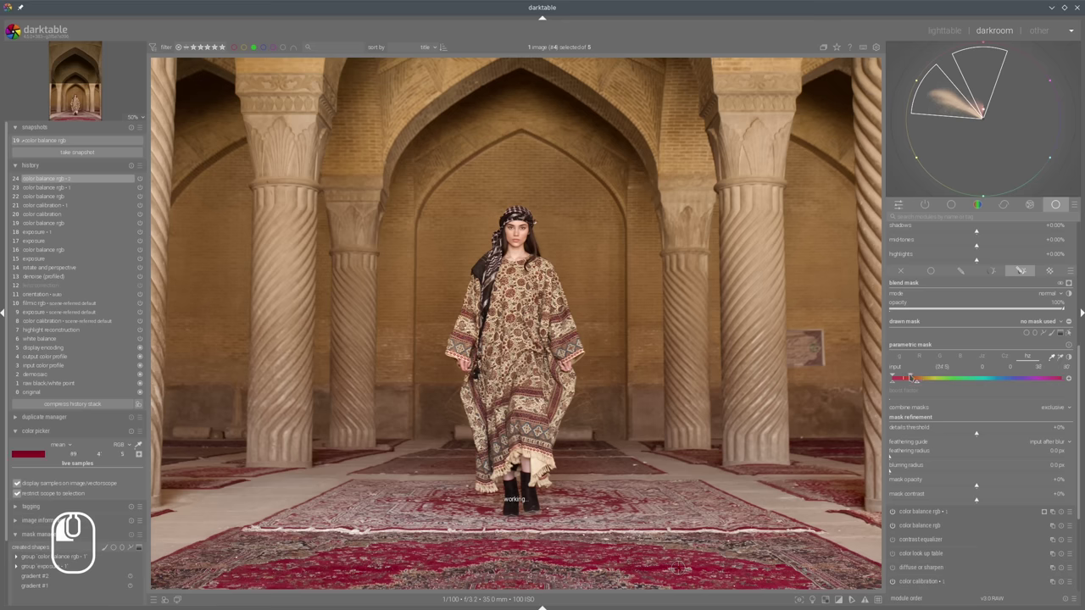
left_click(1069, 283)
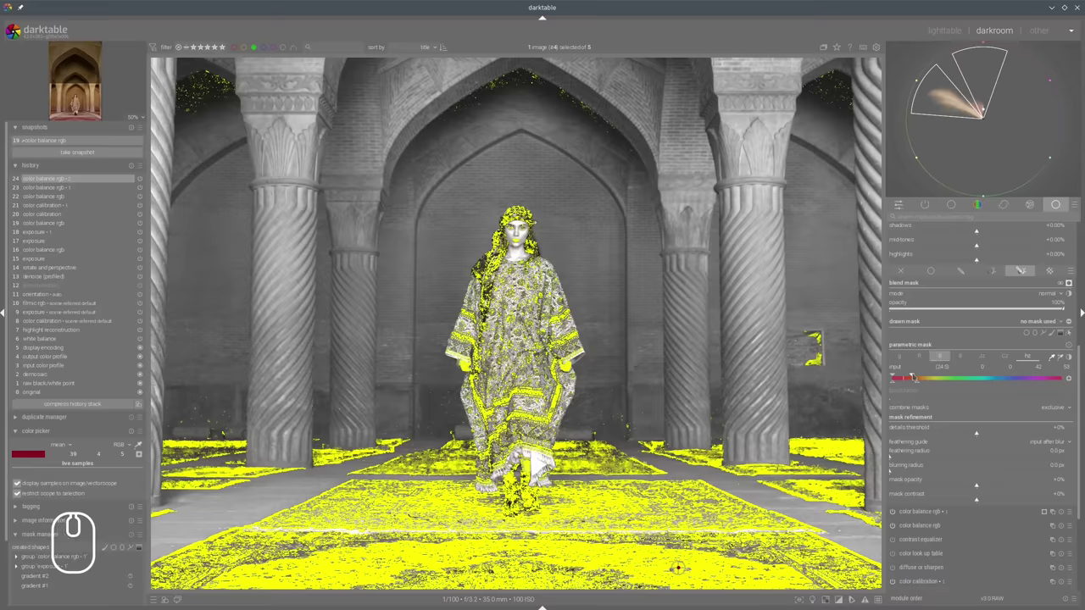
left_click_drag(912, 377, 915, 383)
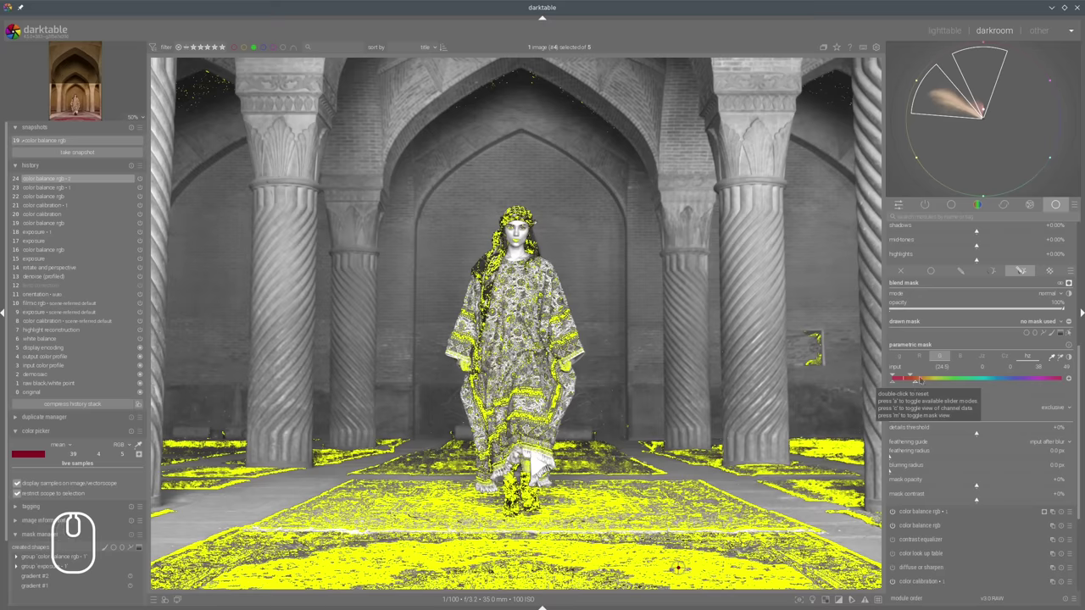
Set the mask's feathering radius to about 16 px and tighten the upper limit of the hue range.
left_click(905, 462)
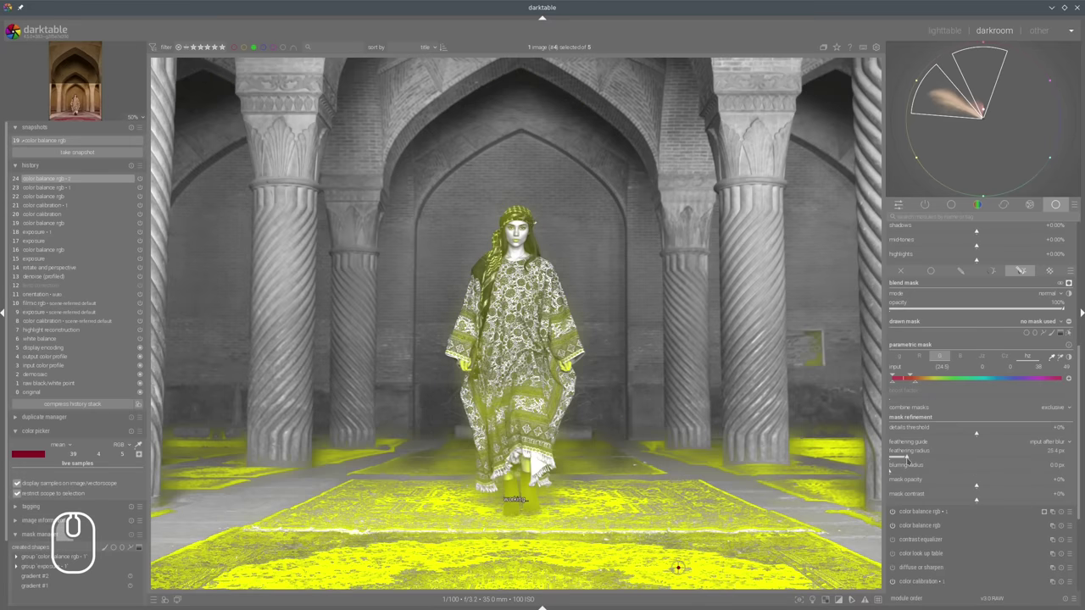
left_click(900, 460)
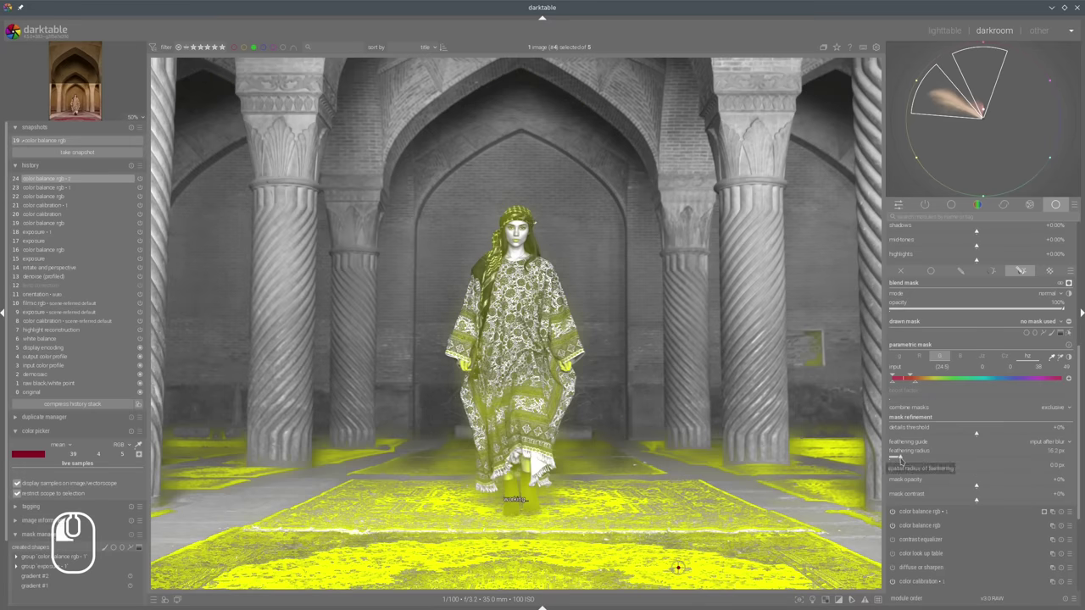
scroll(913, 388, "down", 3)
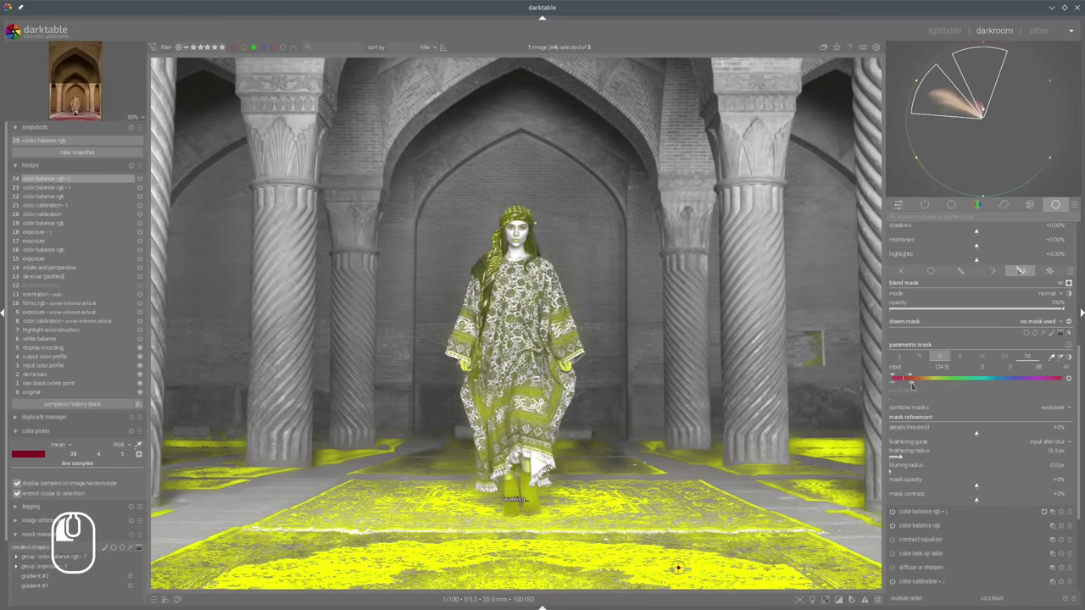
scroll(911, 385, "down", 2)
scroll(911, 385, "down", 1)
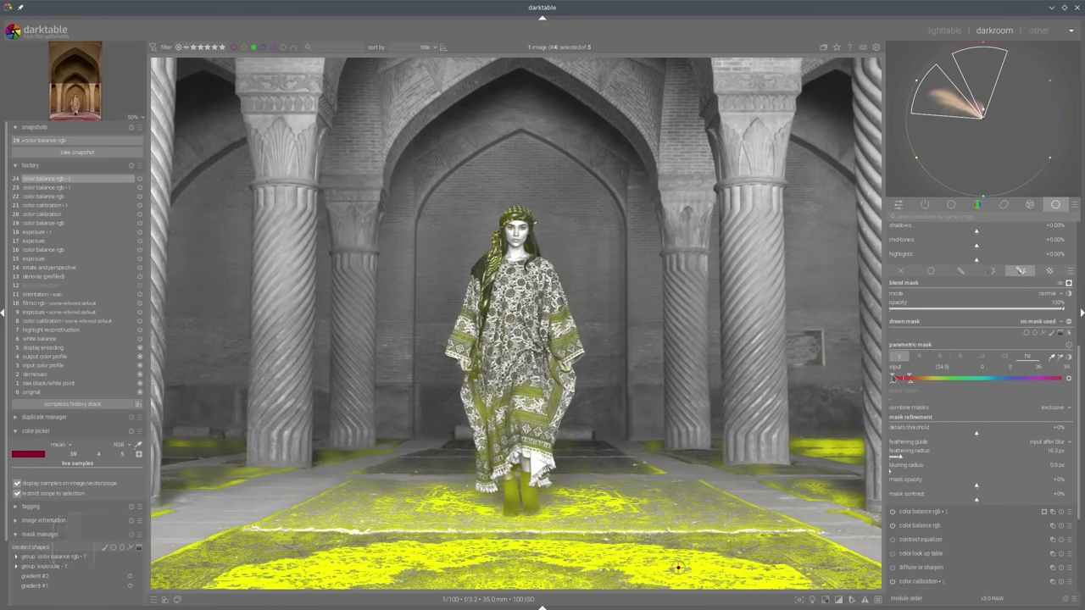
scroll(911, 379, "down", 1)
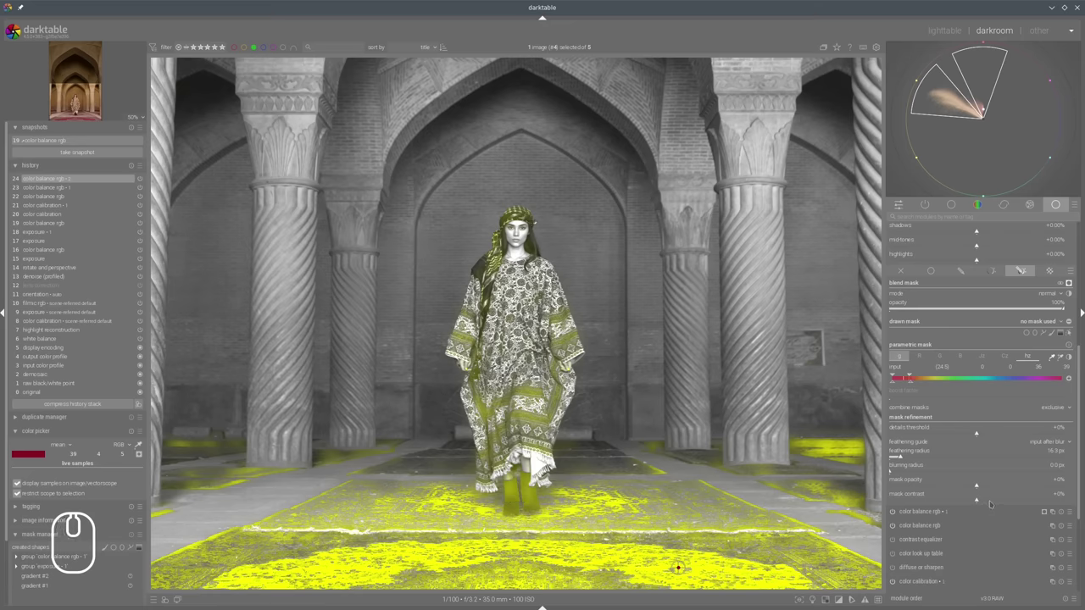
Set the mask contrast to +14% and hide the mask overlay.
left_click(989, 501)
scroll(987, 502, "down", 1)
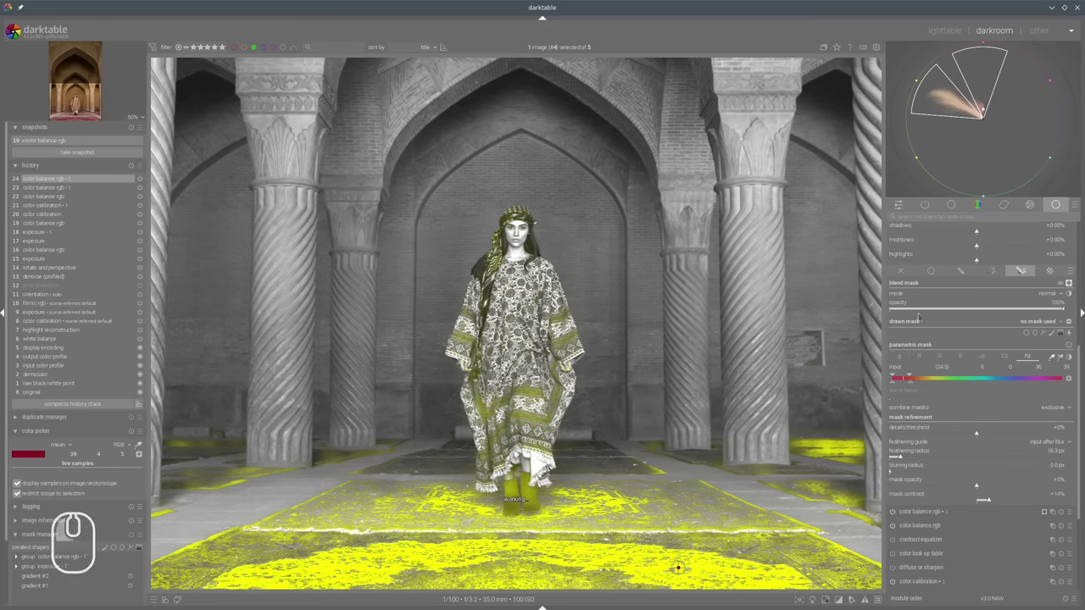
scroll(969, 317, "up", 5)
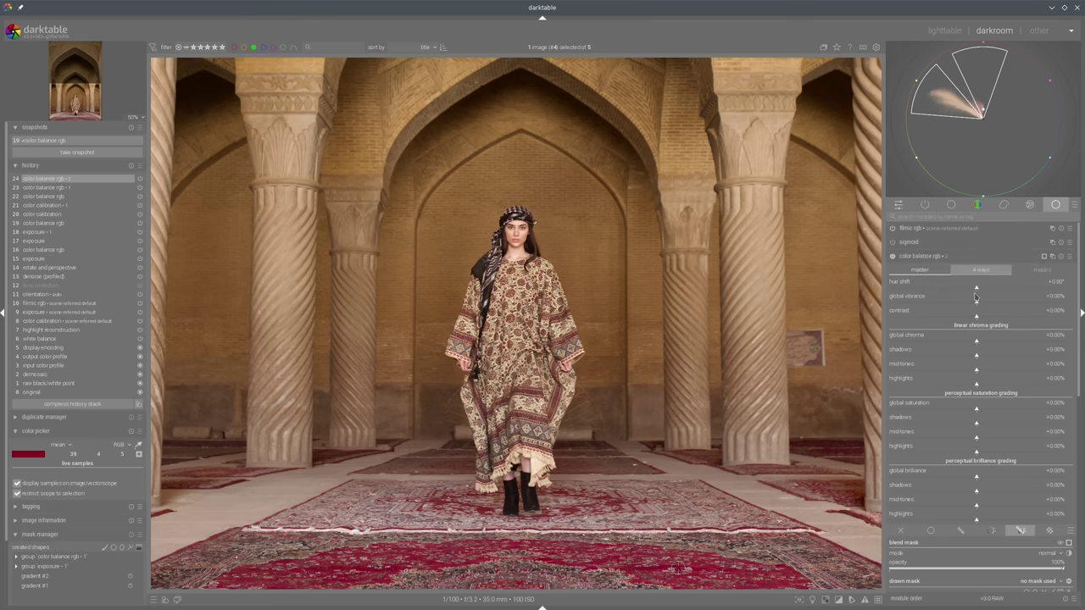
Set the hue shift of the masked color balance rgb instance to -14.38° to move the carpet reds toward magenta.
left_click(971, 289)
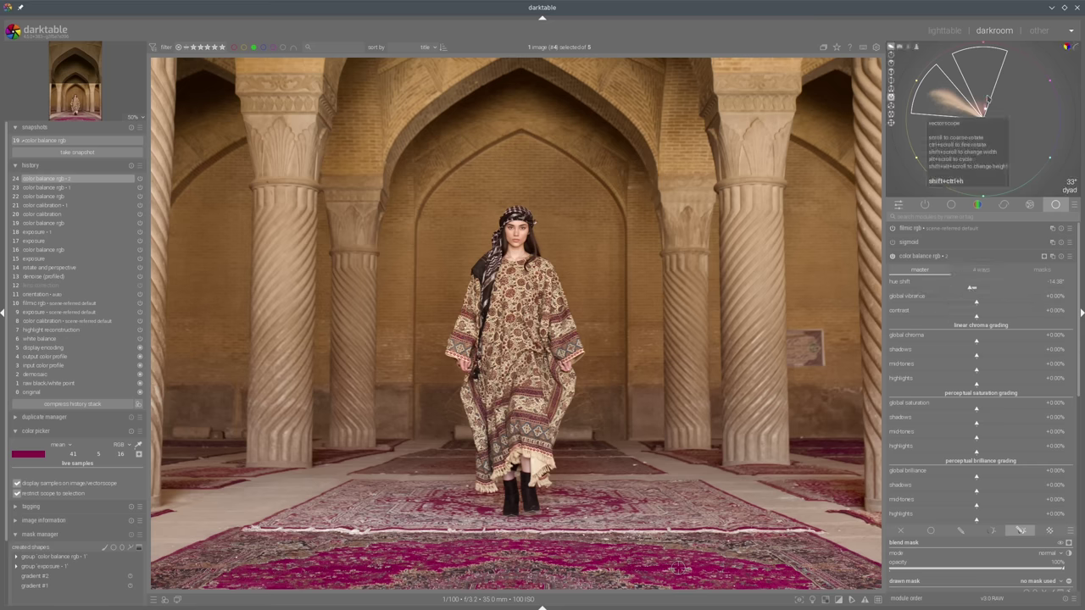
left_click_drag(992, 92, 986, 98)
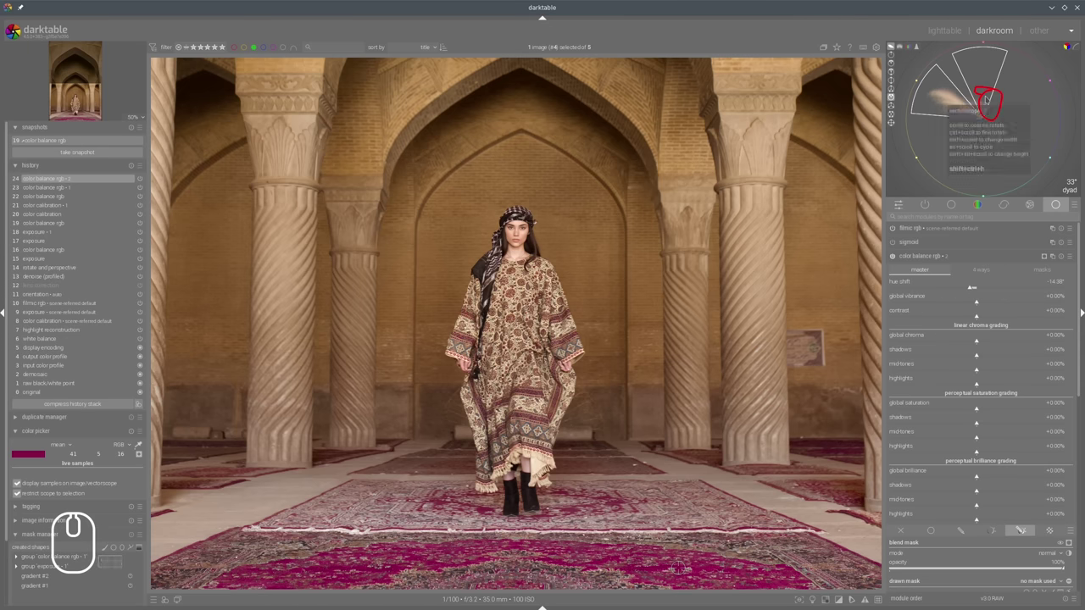
key("shift+super+F11")
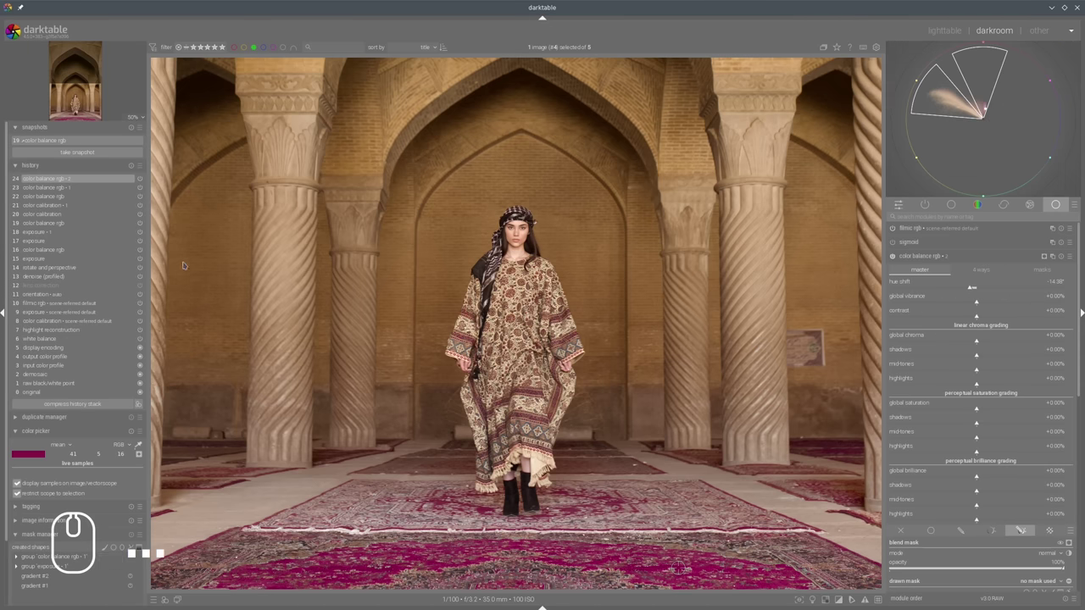
Add the picked carpet colour and a brick ceiling colour as live samples in the color picker.
left_click(139, 454)
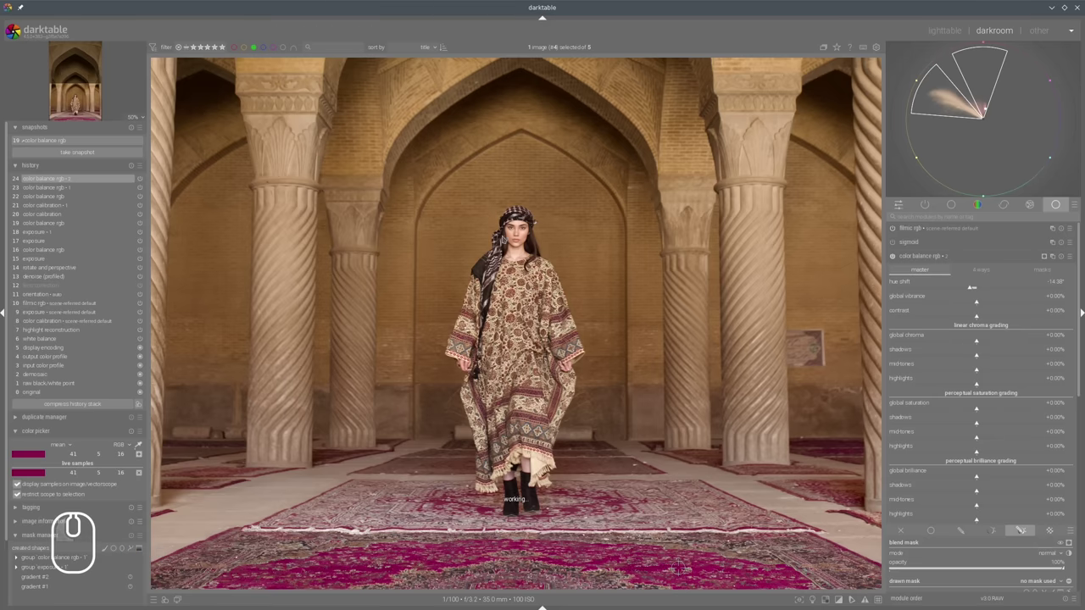
scroll(434, 172, "down", 3, "ctrl")
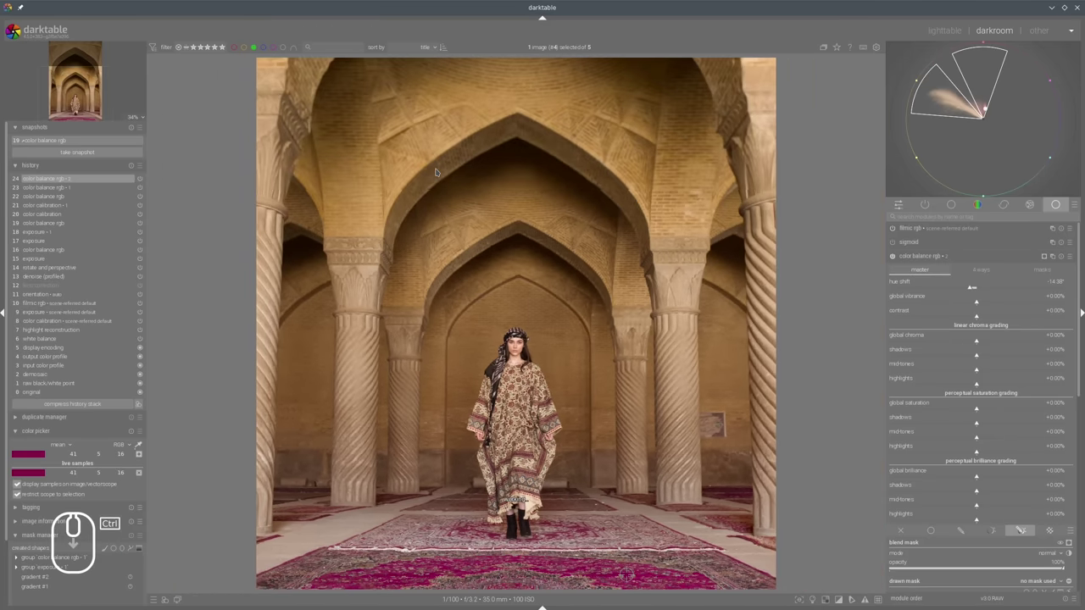
scroll(434, 172, "down", 1, "ctrl")
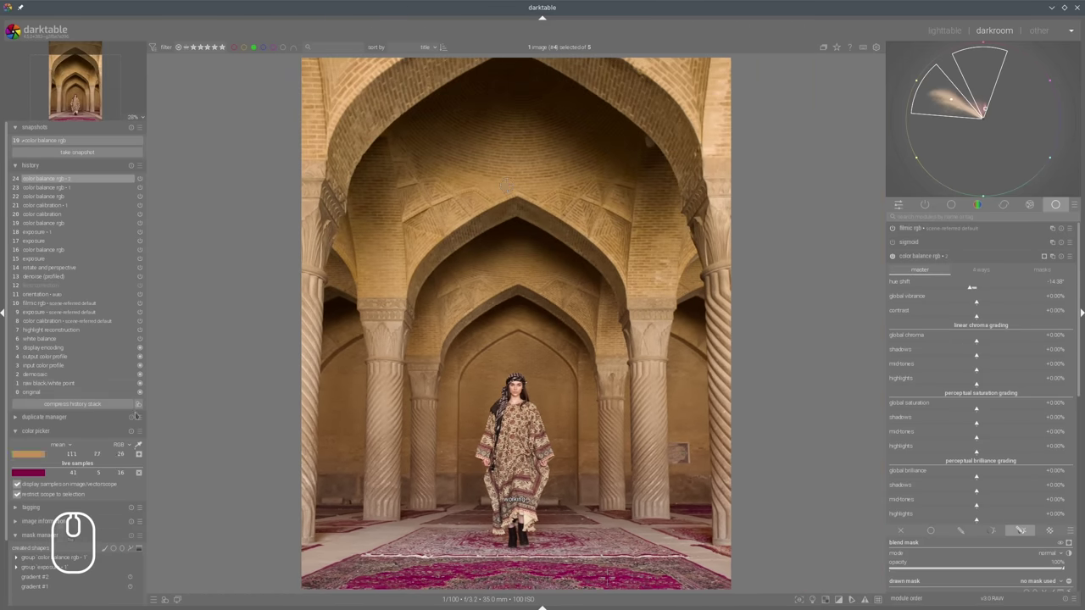
left_click(139, 454)
Pick the skin tone on the model's face, add it as a live sample, and fit the whole photo in view.
scroll(521, 398, "up", 2)
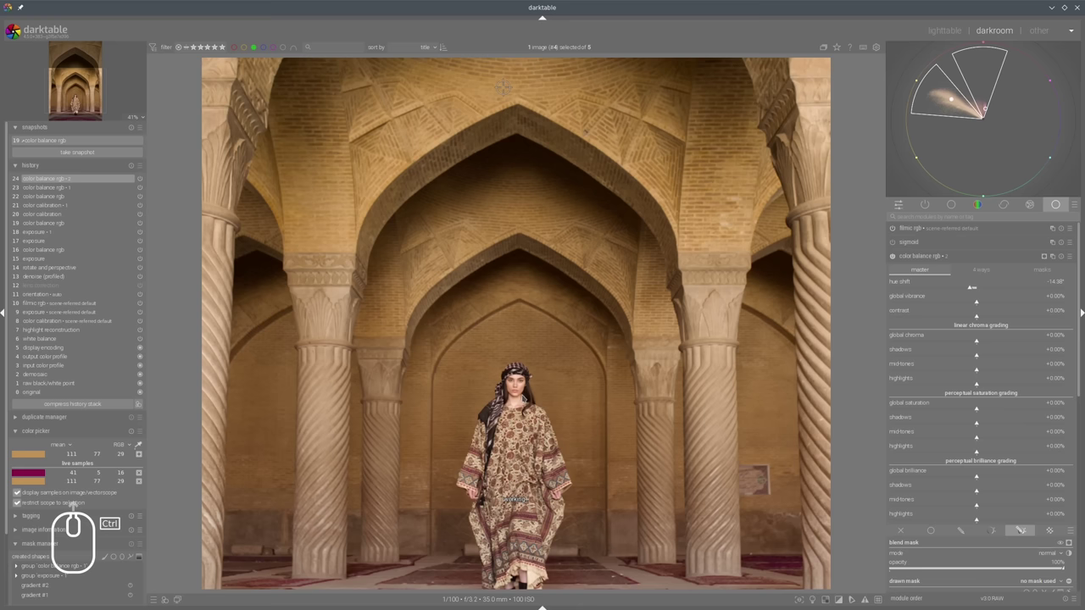
left_click(517, 386)
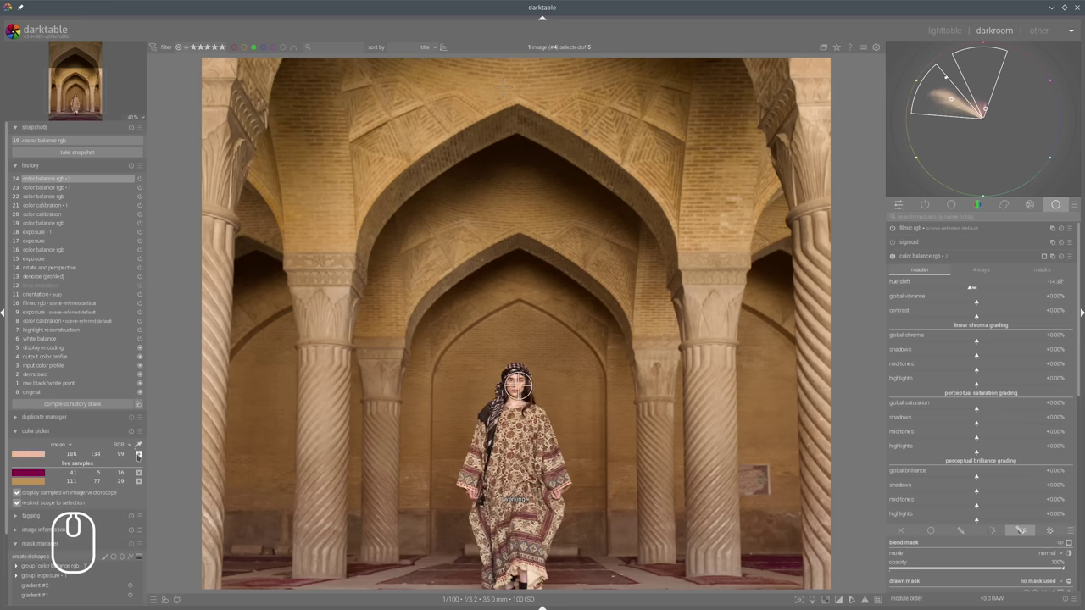
left_click(139, 455)
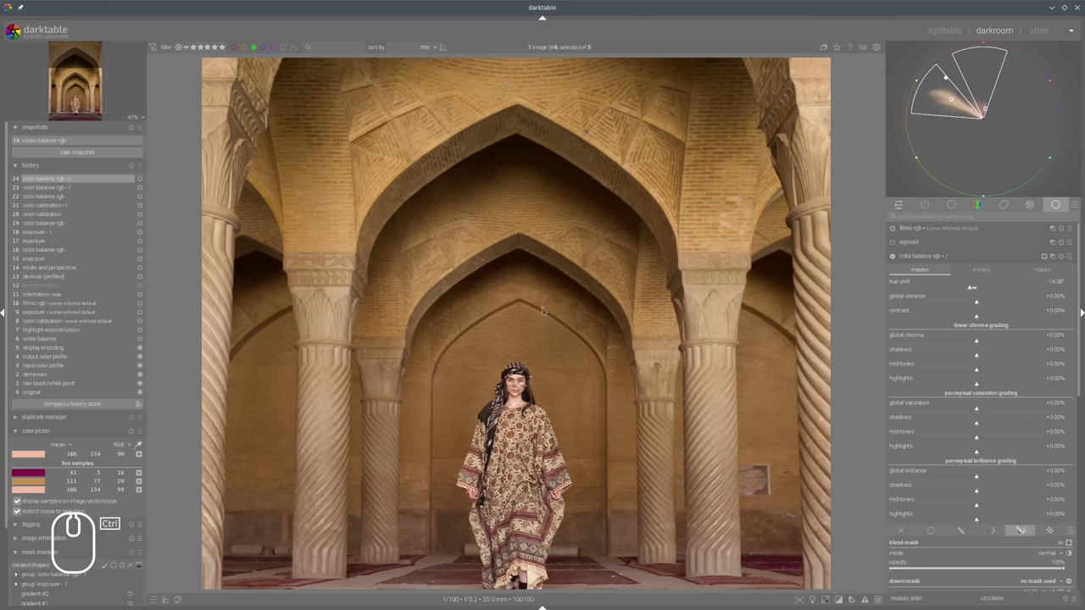
scroll(545, 311, "down", 1)
scroll(545, 311, "down", 1)
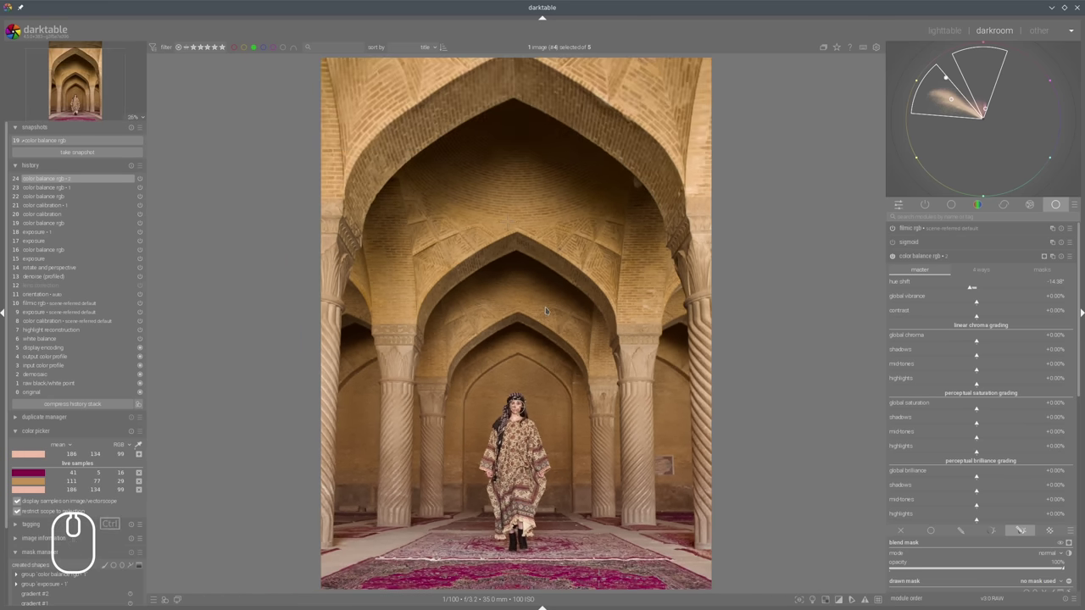
scroll(545, 311, "down", 2)
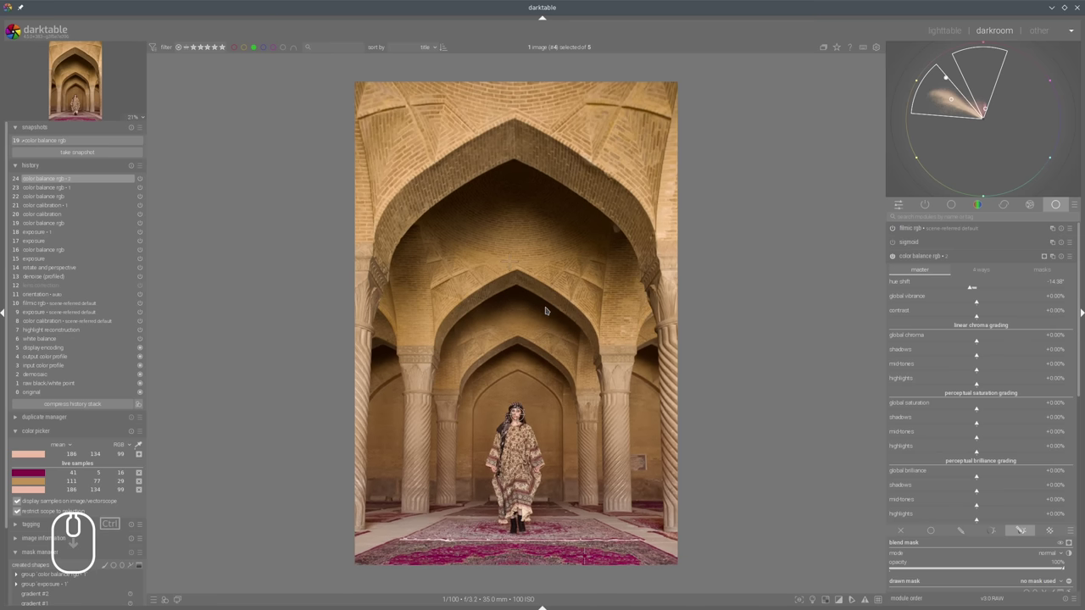
scroll(545, 311, "up", 1)
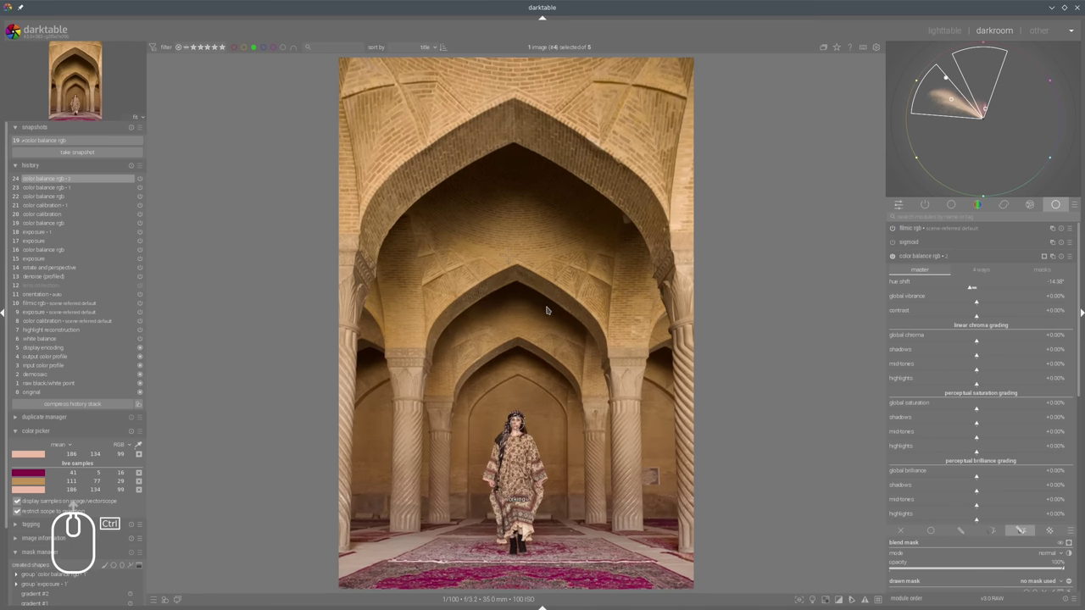
Compare the photo with and without the carpet hue-shift instance, collapse the module, and review the whole image.
left_click(893, 256)
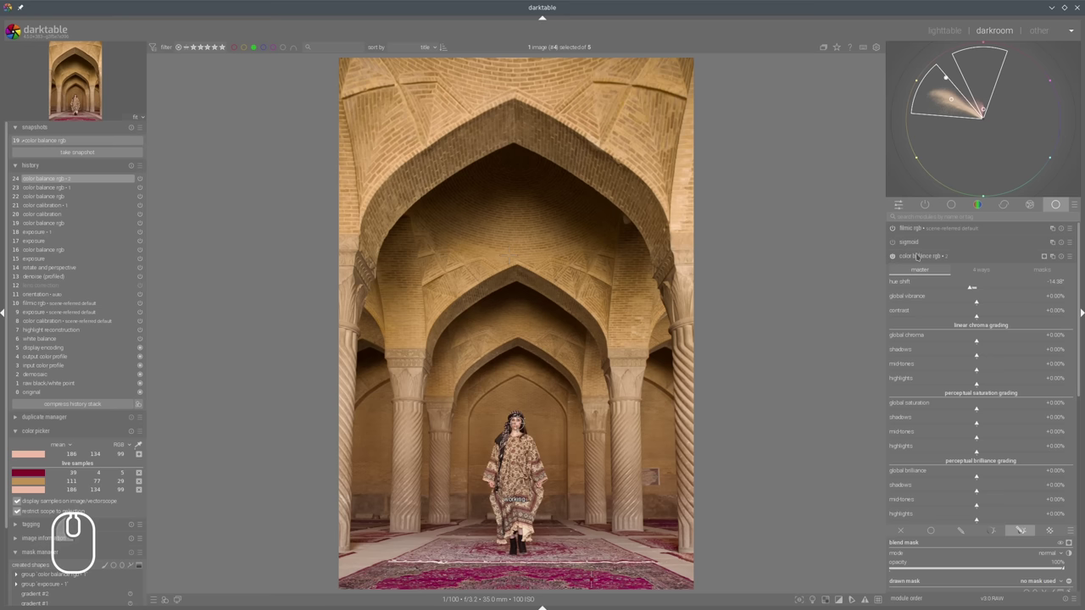
left_click(918, 256)
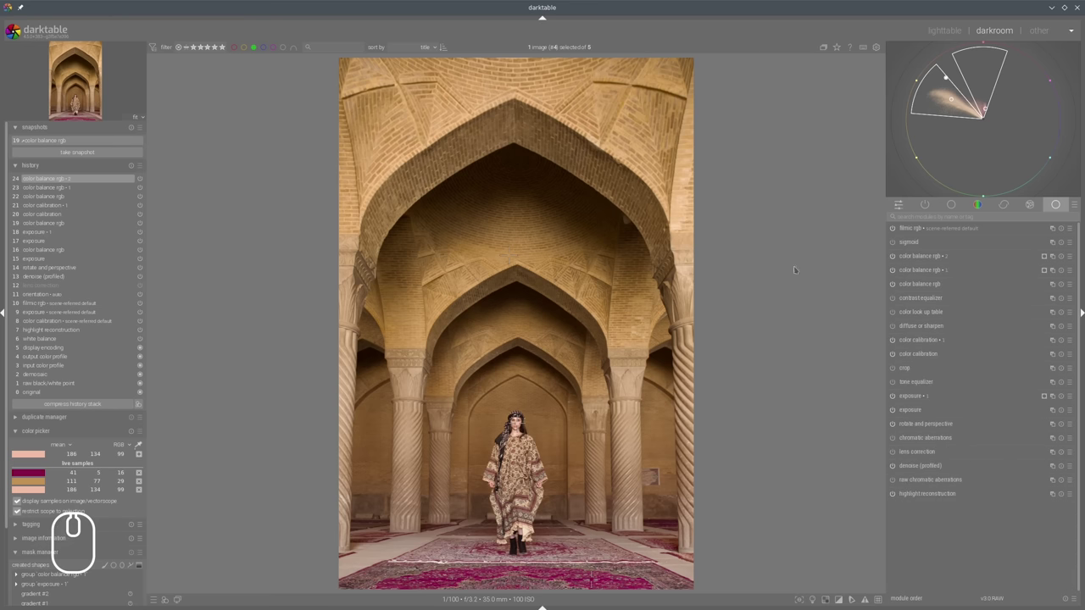
scroll(507, 240, "up", 1)
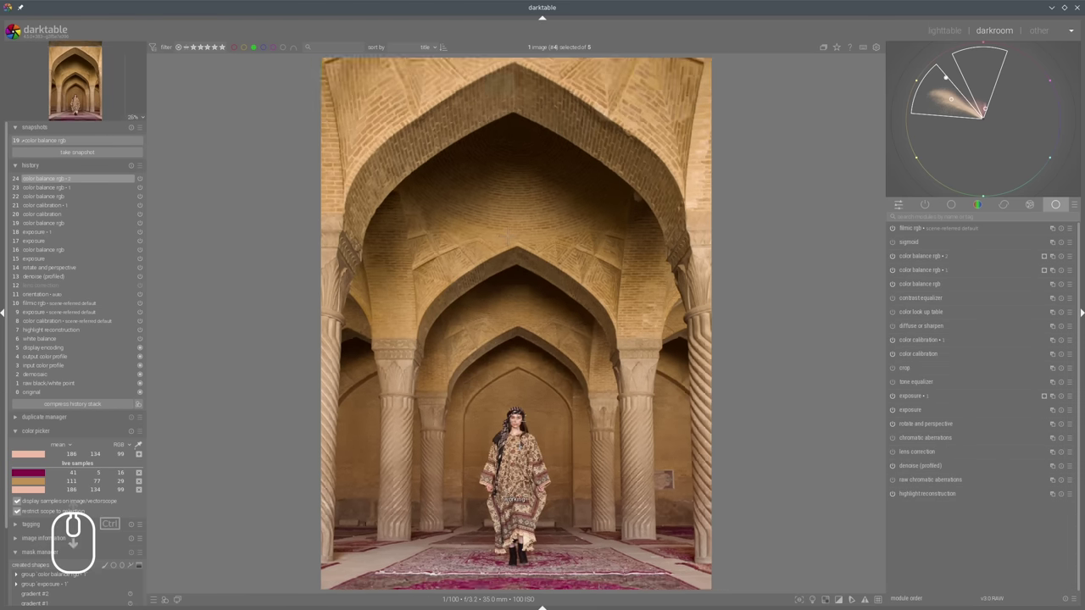
scroll(507, 240, "down", 1)
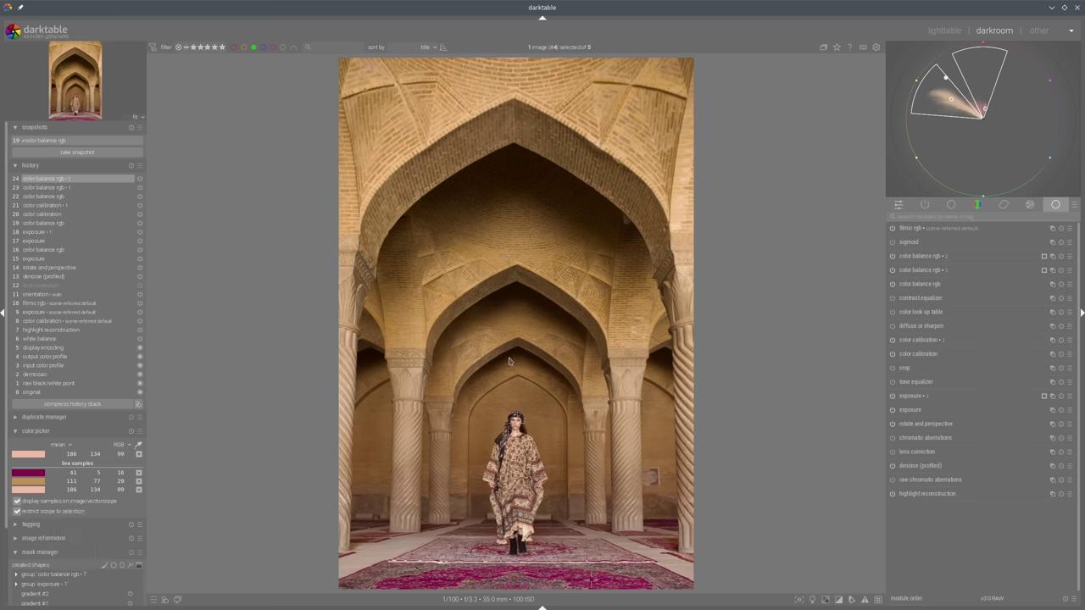
Create a new color balance rgb instance with a drawn and parametric mask, placing a horizontal gradient just above the model's head.
right_click(1053, 256)
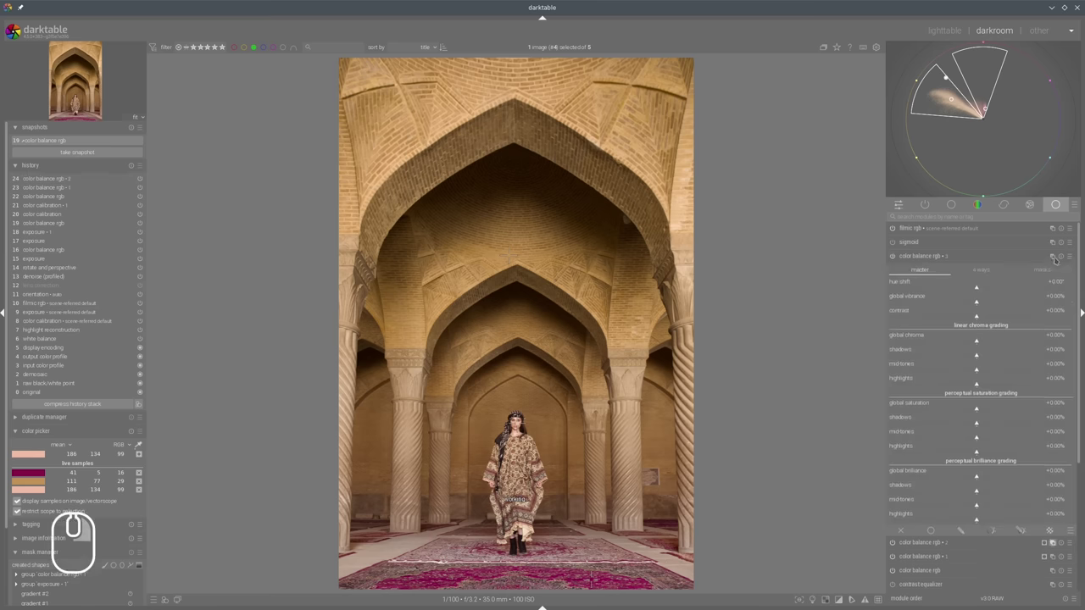
left_click(1021, 503)
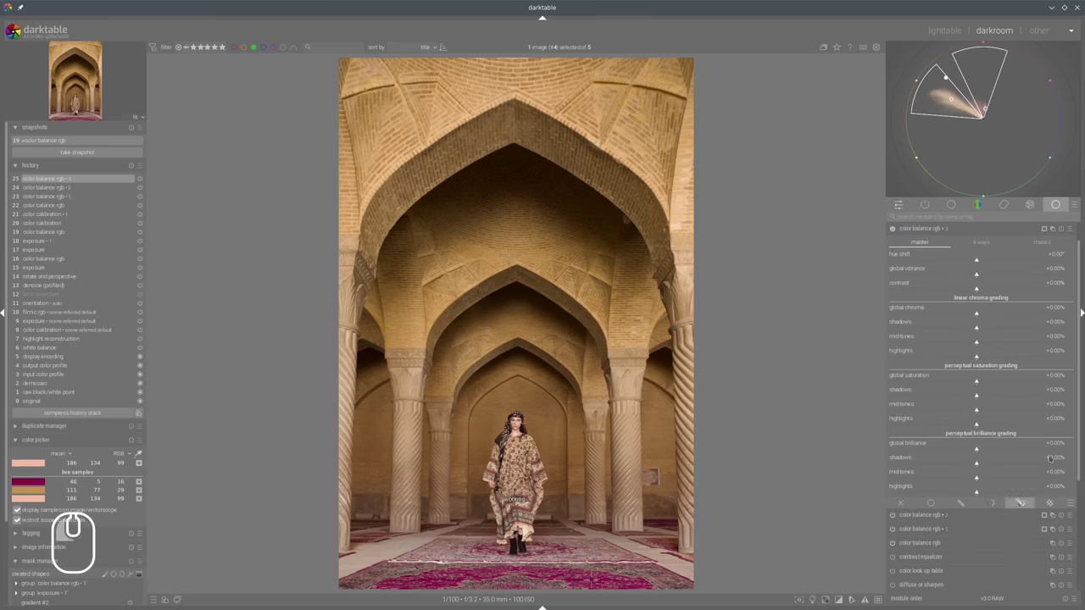
scroll(1051, 525, "down", 3)
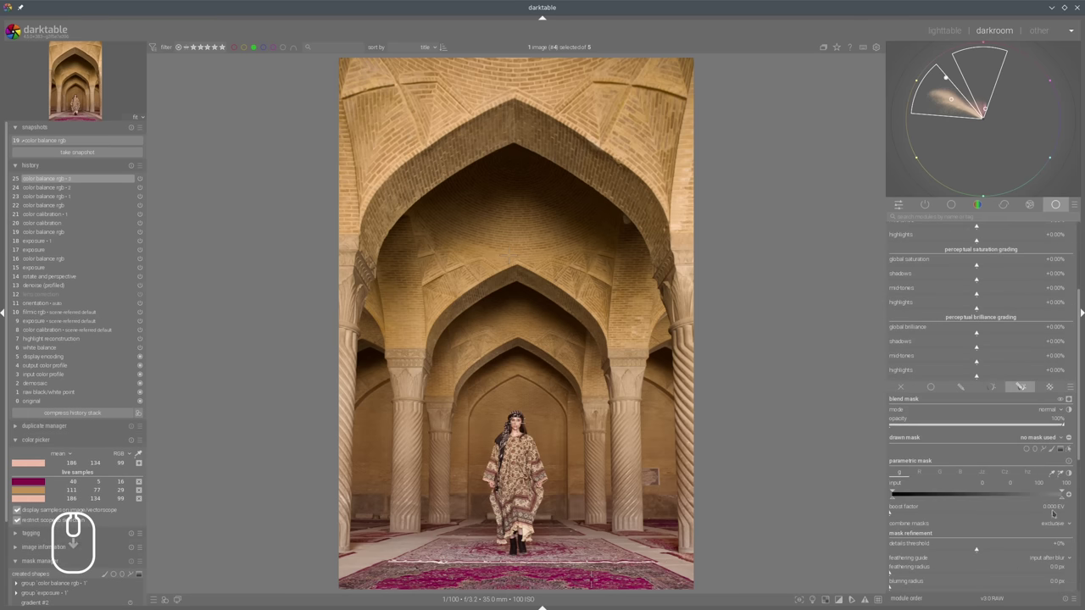
left_click(1059, 448)
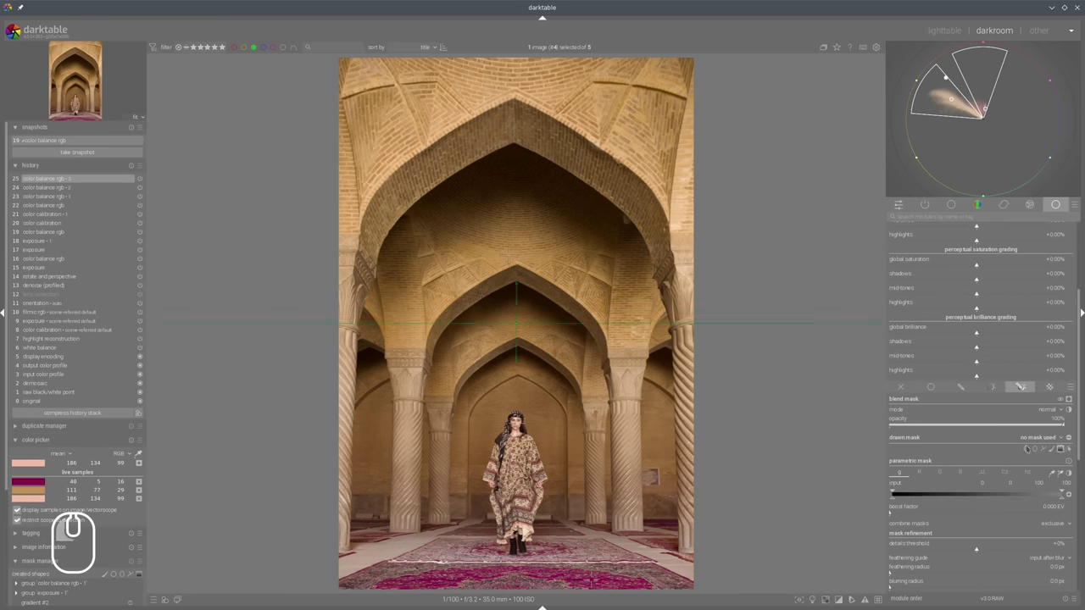
left_click(520, 389)
scroll(1031, 295, "up", 4)
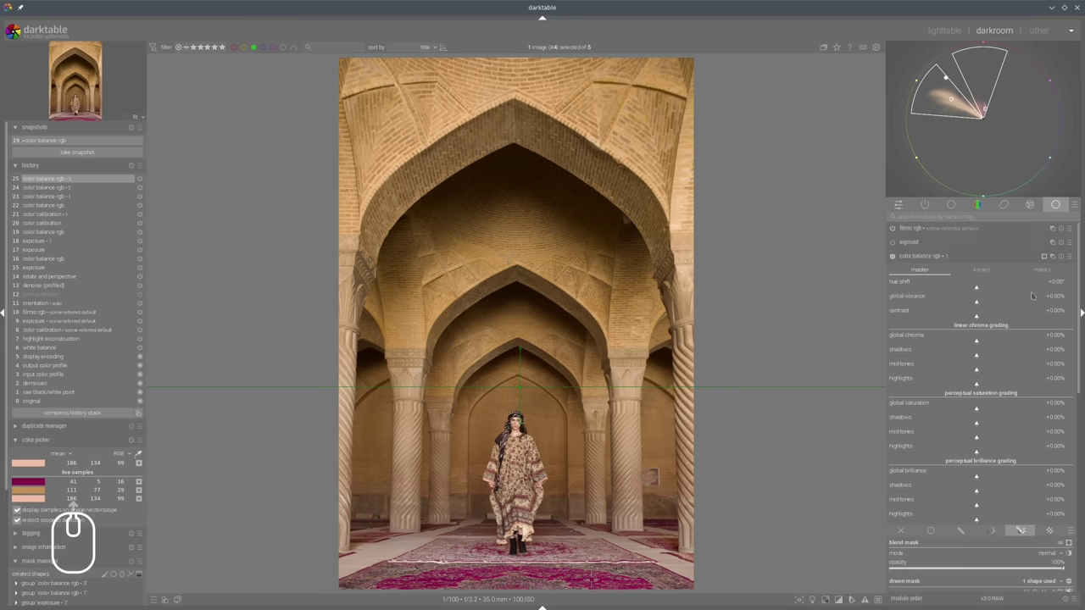
Lower the global chroma of the gradient-masked color balance rgb instance to -14.16% and collapse the module.
left_click(956, 341)
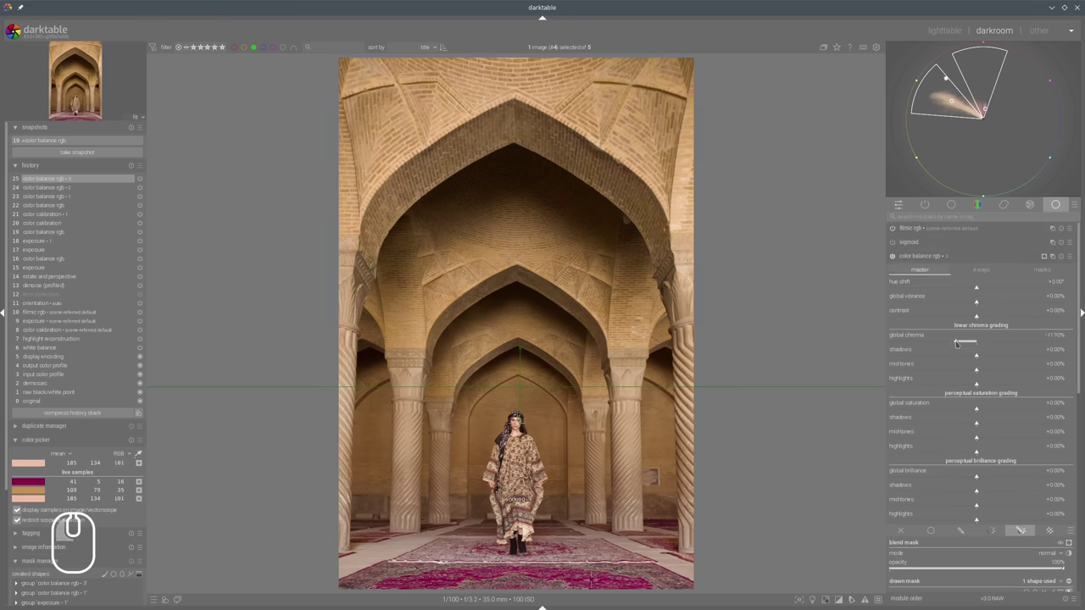
left_click(949, 342)
left_click(915, 256)
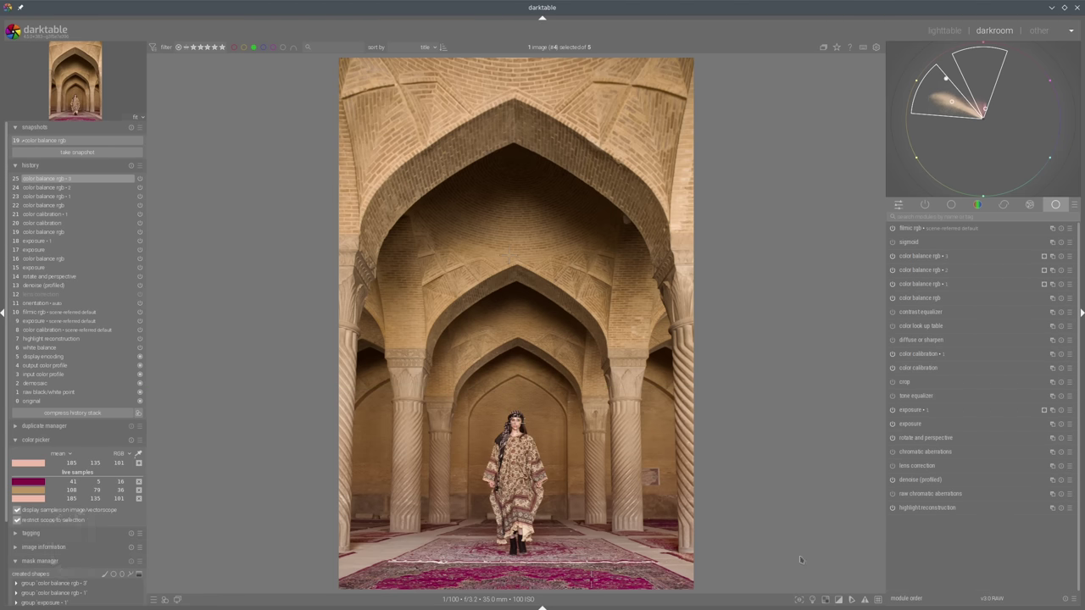
Give the gradient-masked color balance rgb instance a slight negative hue shift, moving the brick tones toward red, and collapse it.
left_click(916, 256)
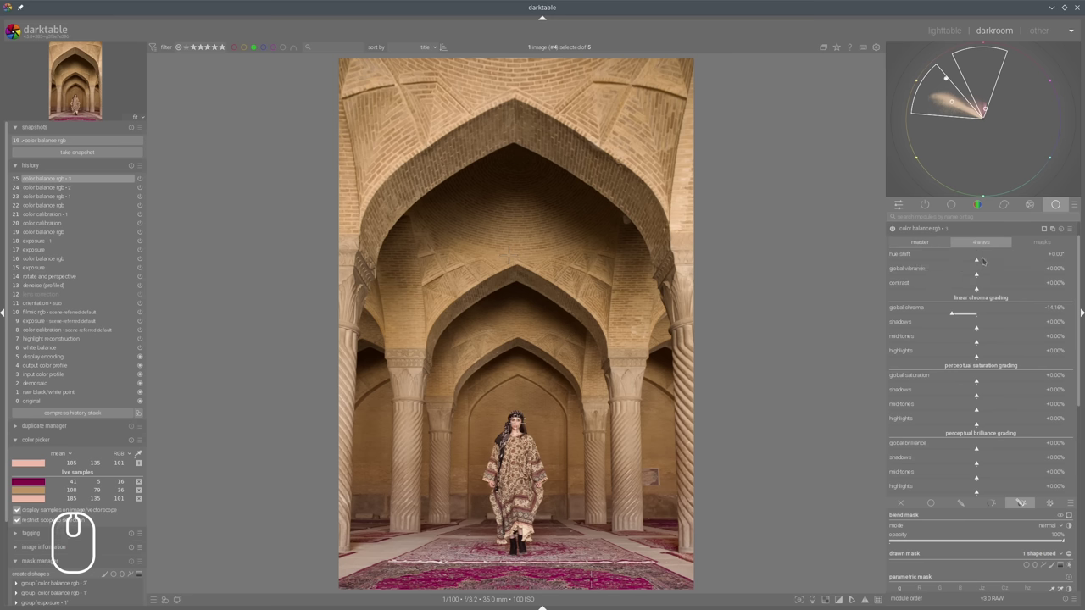
left_click(978, 262)
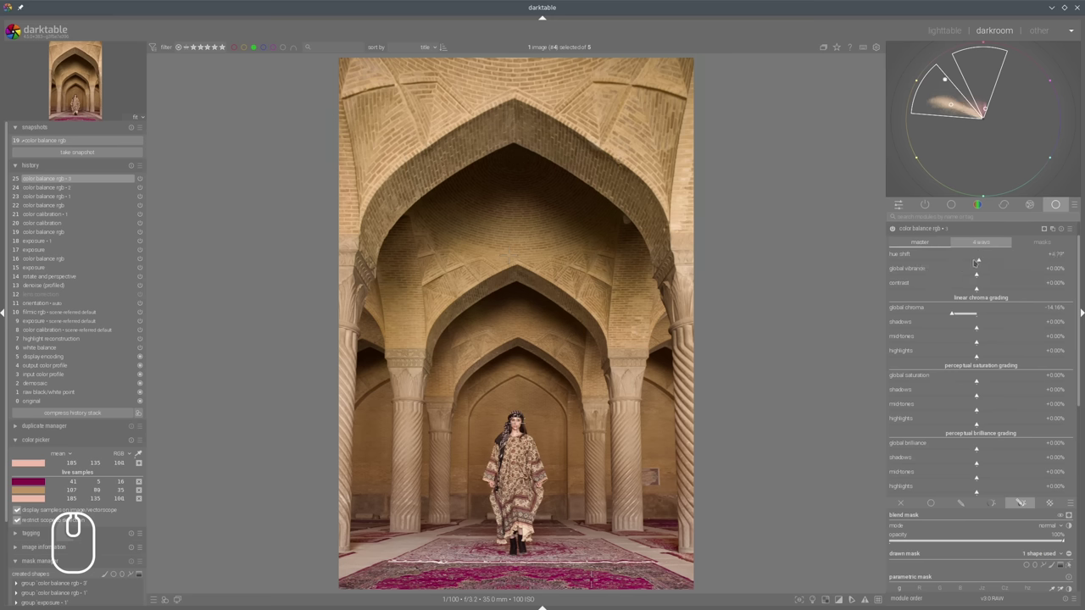
left_click(973, 262)
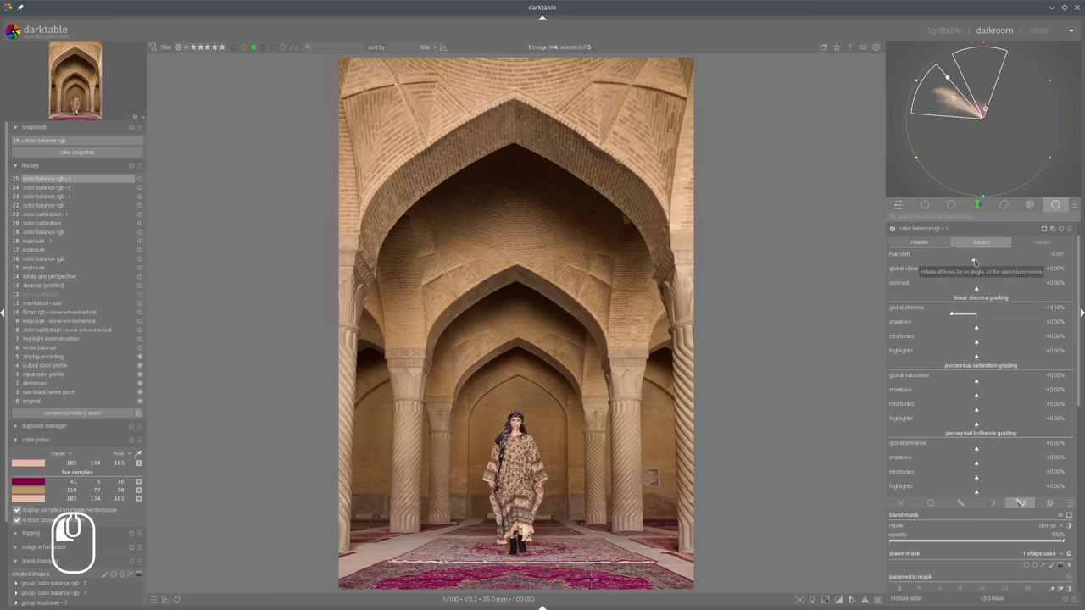
left_click(974, 262)
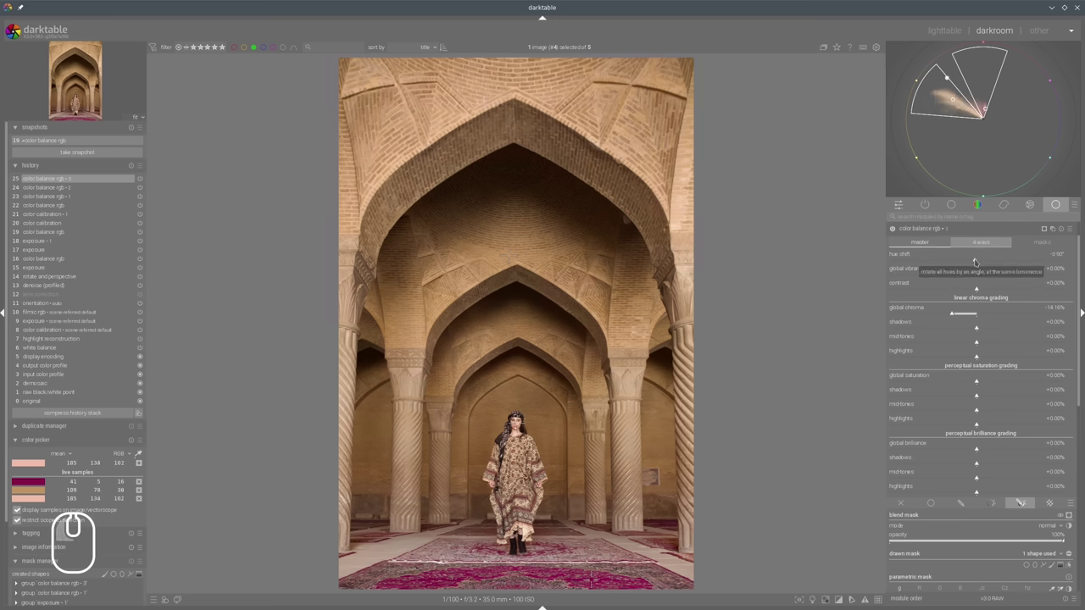
left_click(917, 228)
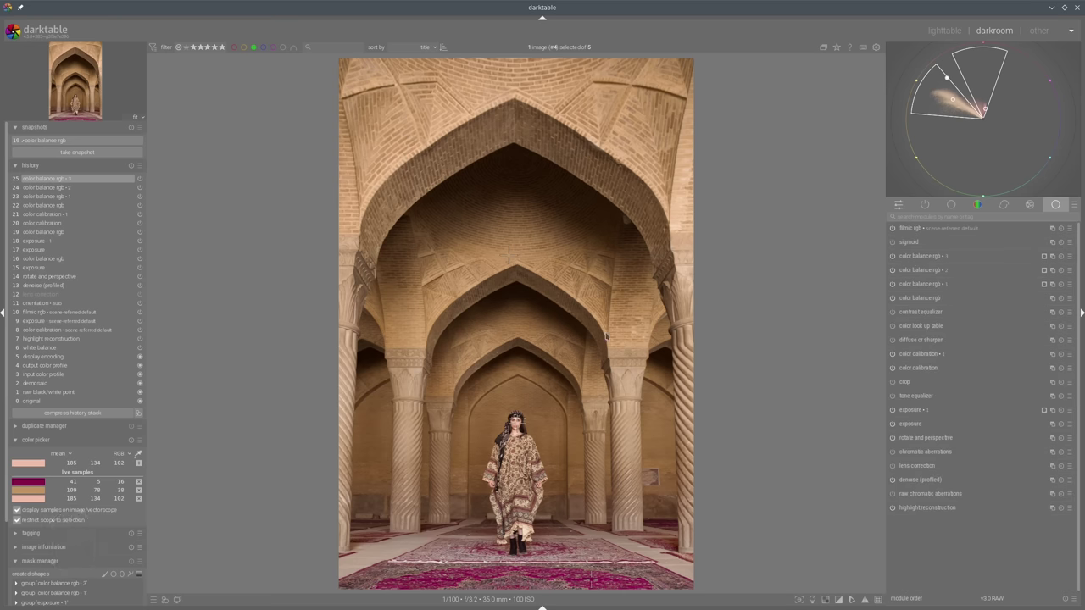
Enable the diffuse or sharpen module with its default settings and collapse it.
left_click(801, 252)
left_click(893, 340)
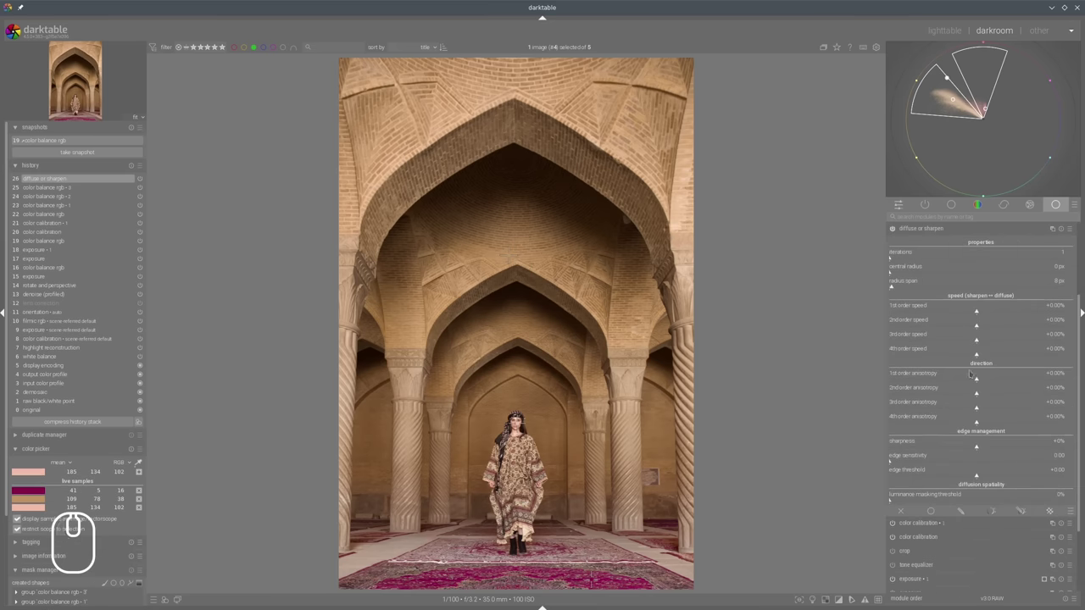
left_click(902, 228)
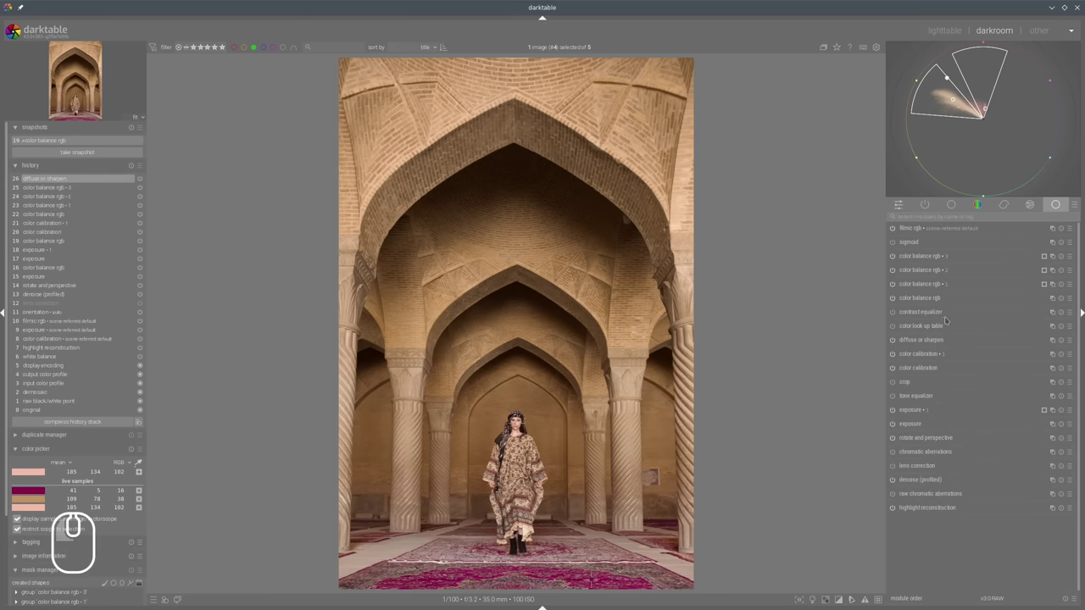
Enable the contrast equalizer with a drawn and parametric mask and set its details threshold to about -87%.
left_click(892, 314)
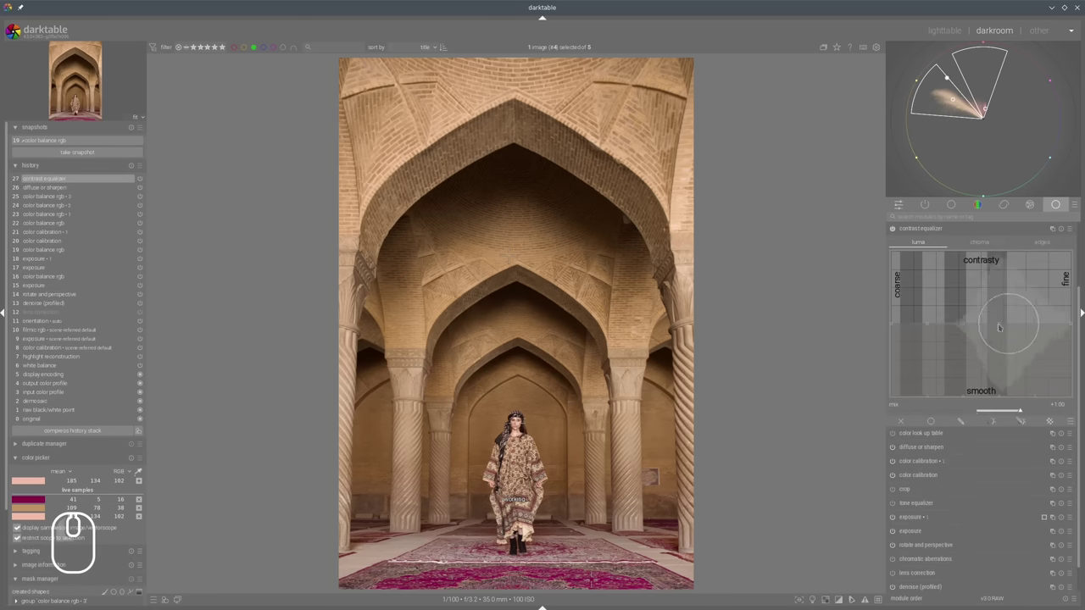
left_click(1021, 422)
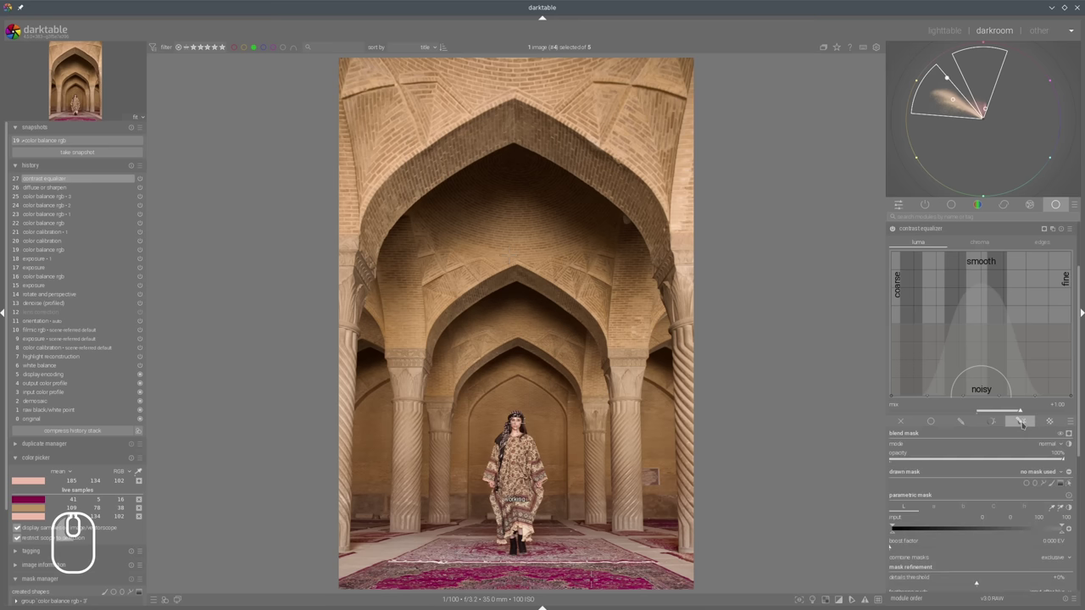
scroll(1022, 444, "down", 3)
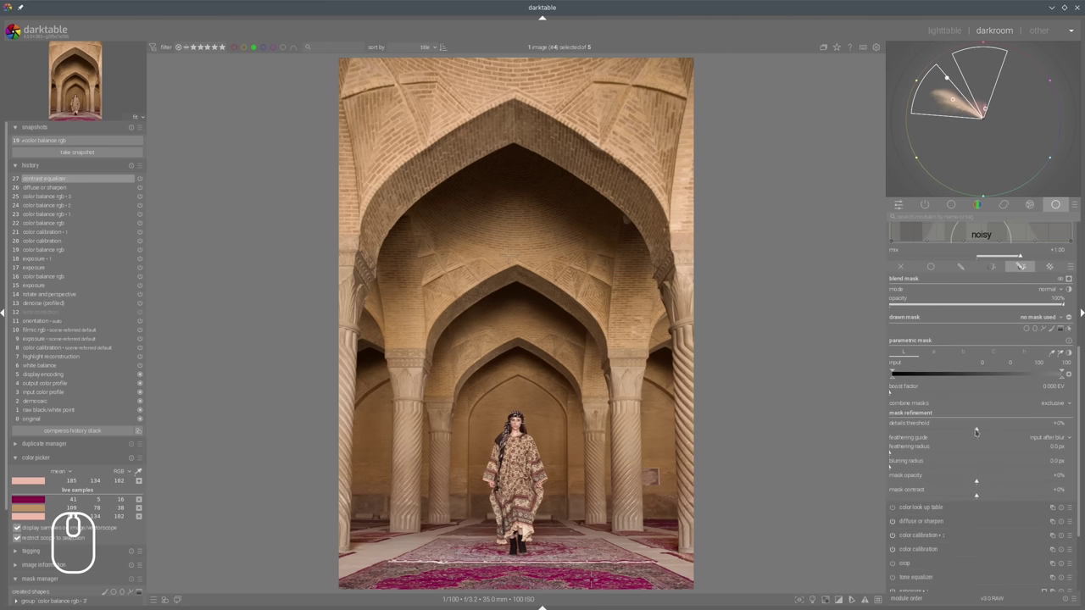
left_click_drag(976, 431, 901, 431)
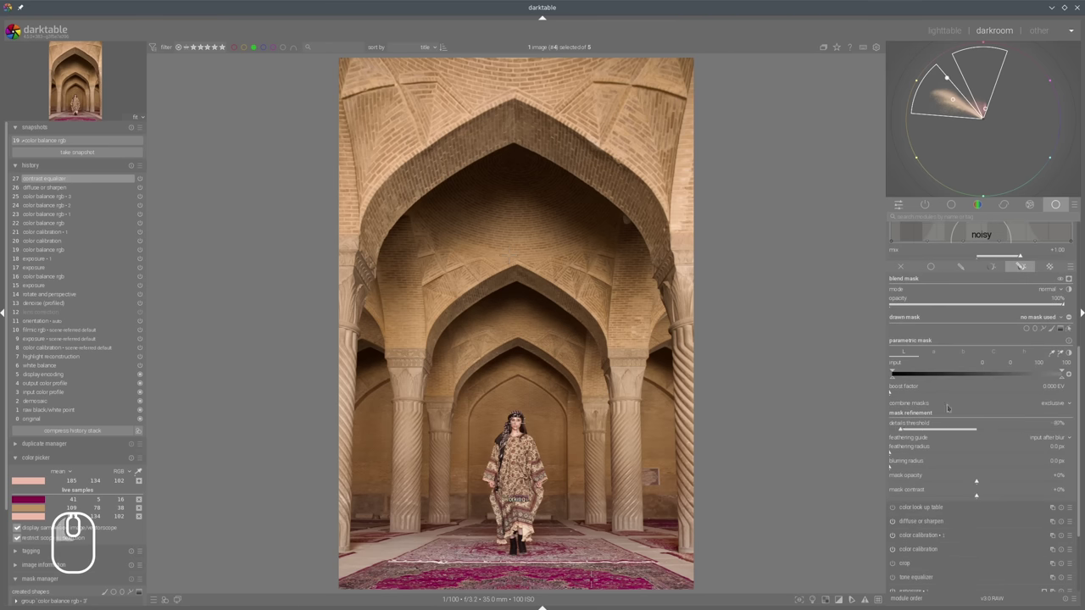
scroll(951, 416, "up", 3)
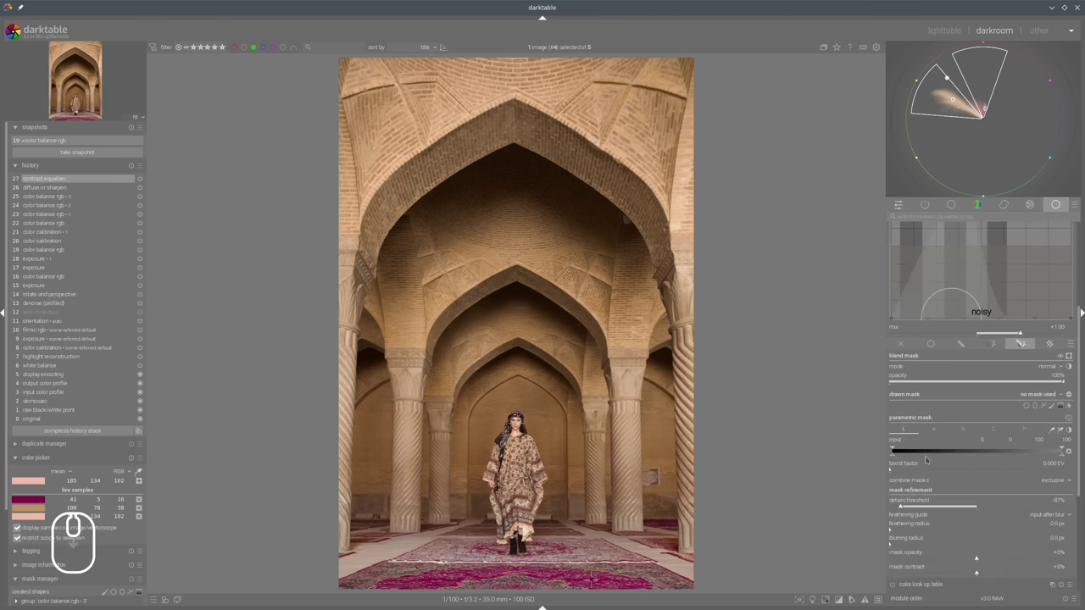
With the mask overlay displayed, set feathering radius to about 11 px, fine-tune the details threshold to about -86%, and hide the overlay.
left_click(1068, 356)
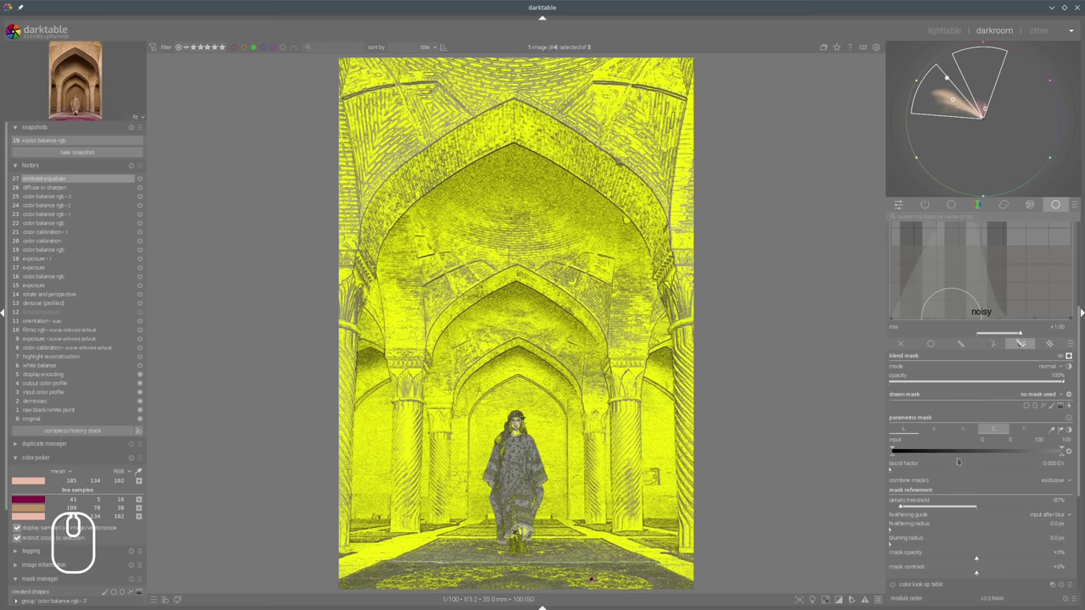
scroll(931, 460, "down", 1)
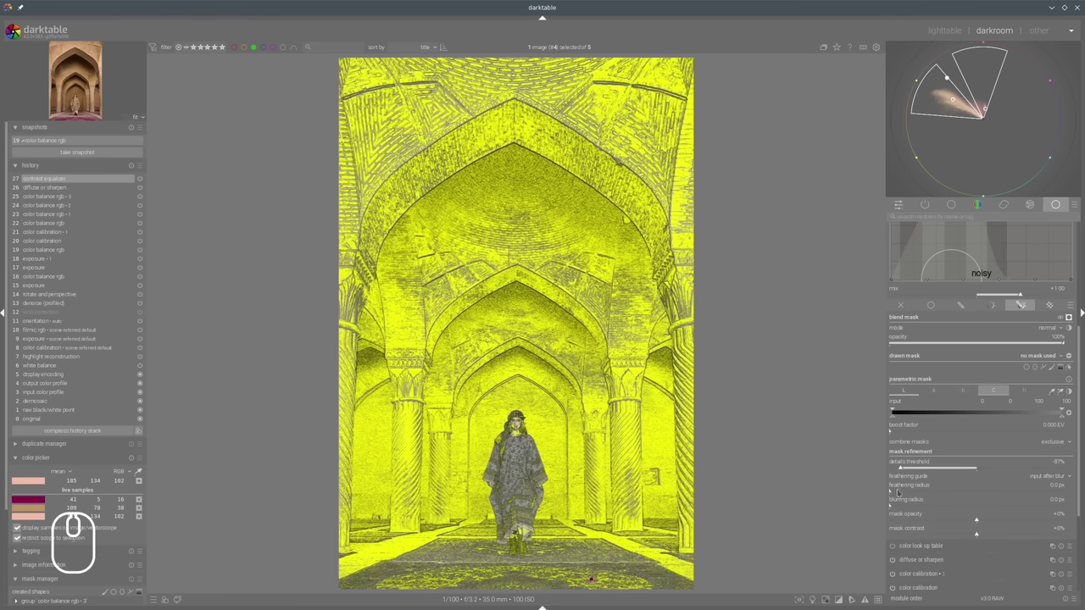
left_click(898, 493)
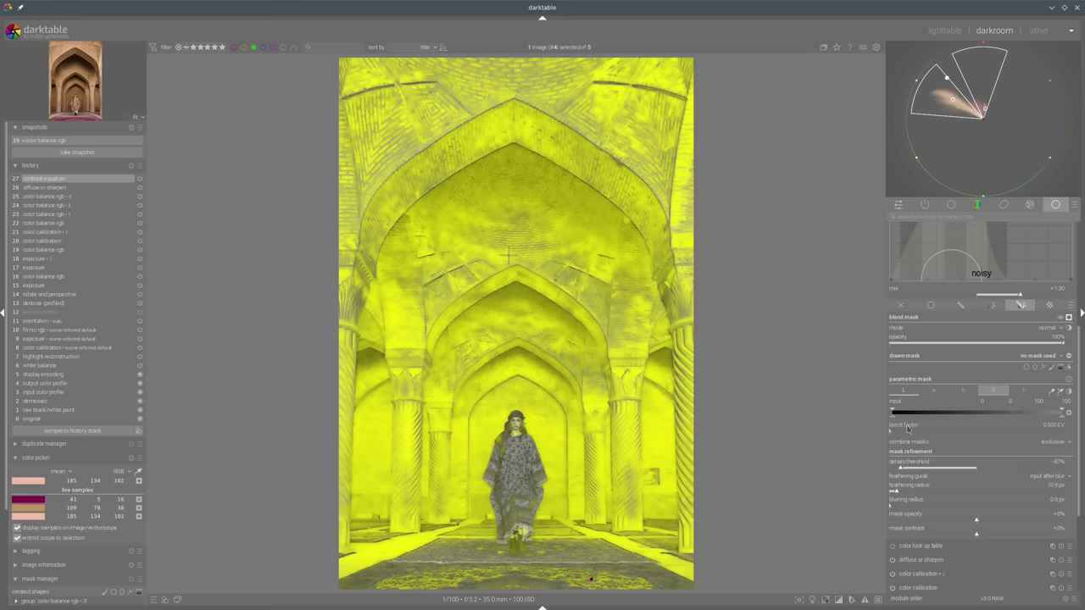
left_click(903, 469)
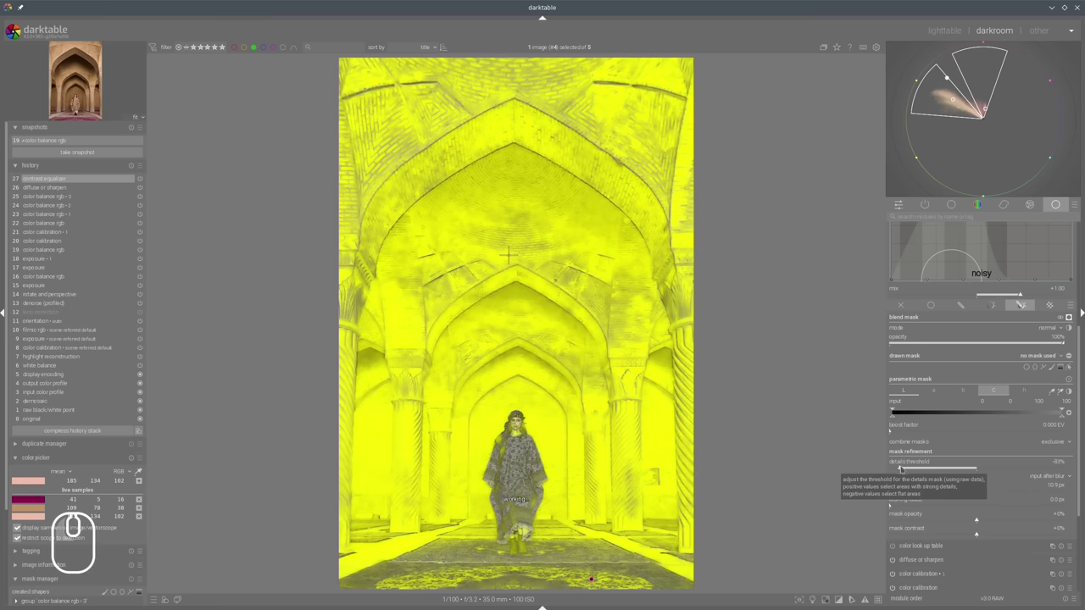
left_click(901, 469)
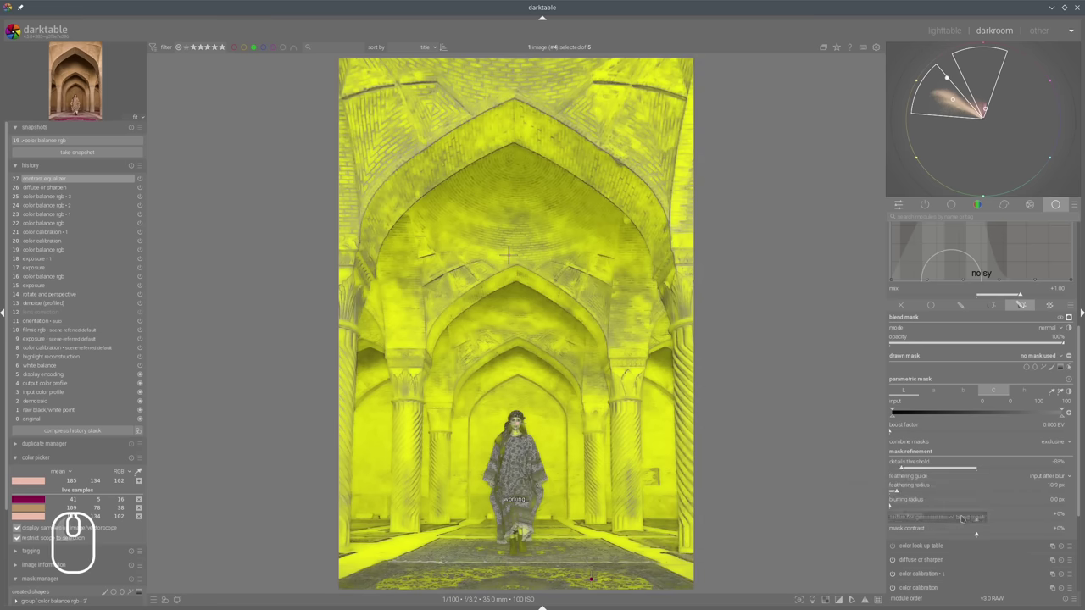
left_click(1069, 317)
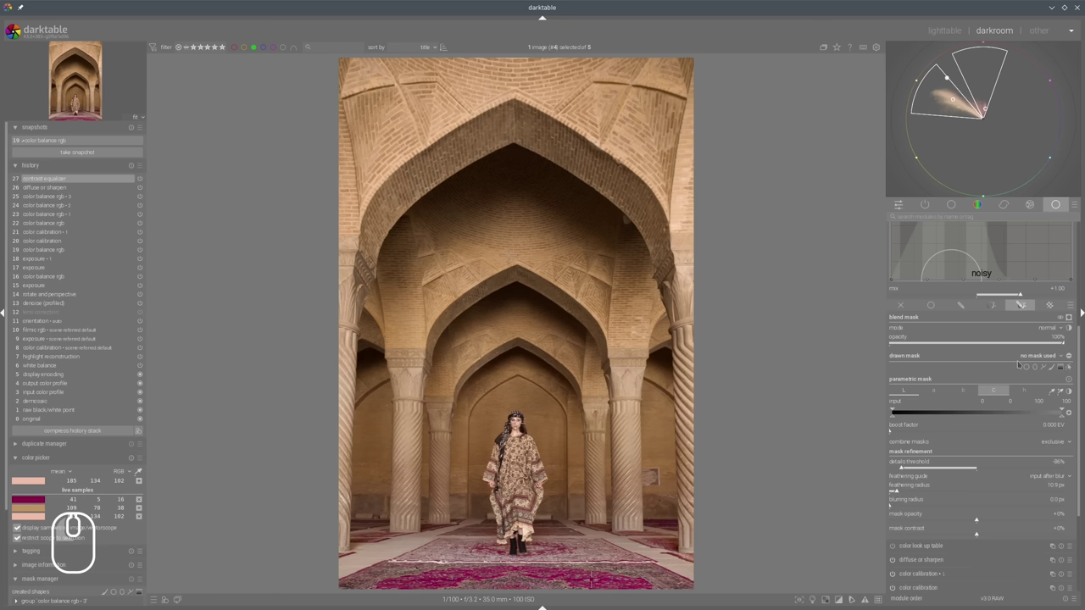
Widen the contrast equalizer's area of influence, lower the whole luma curve slightly toward smooth, and collapse the module.
scroll(1017, 360, "up", 5)
scroll(985, 366, "down", 15)
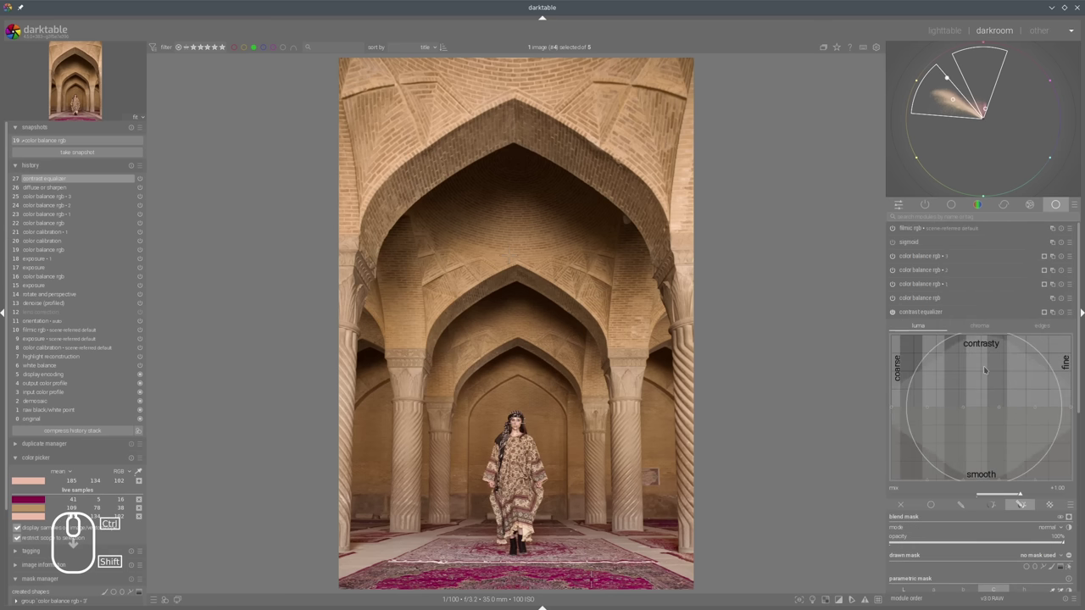
left_click_drag(985, 371, 981, 384)
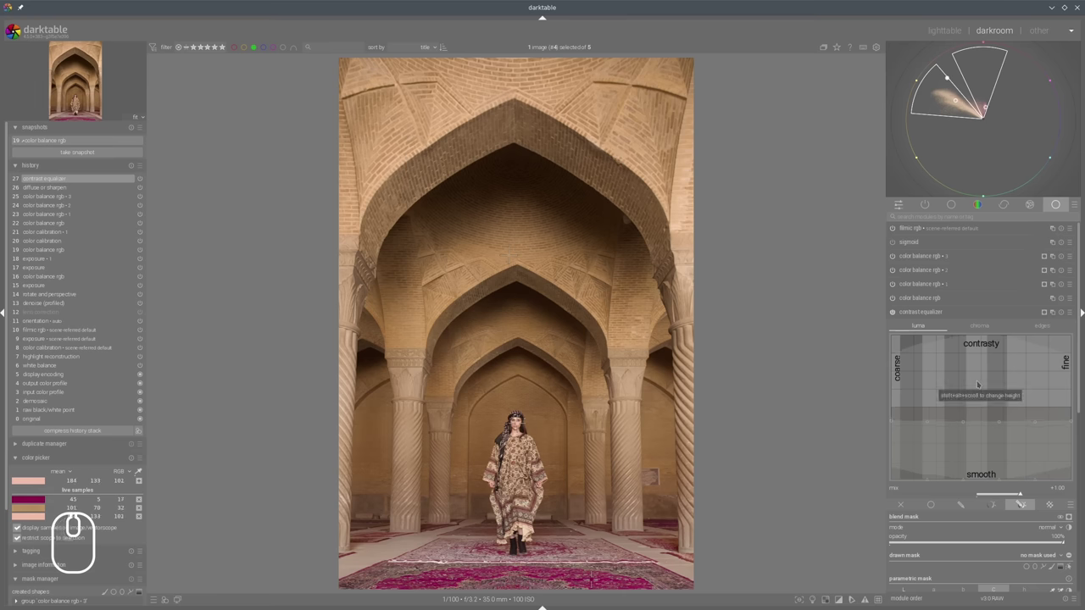
left_click(920, 311)
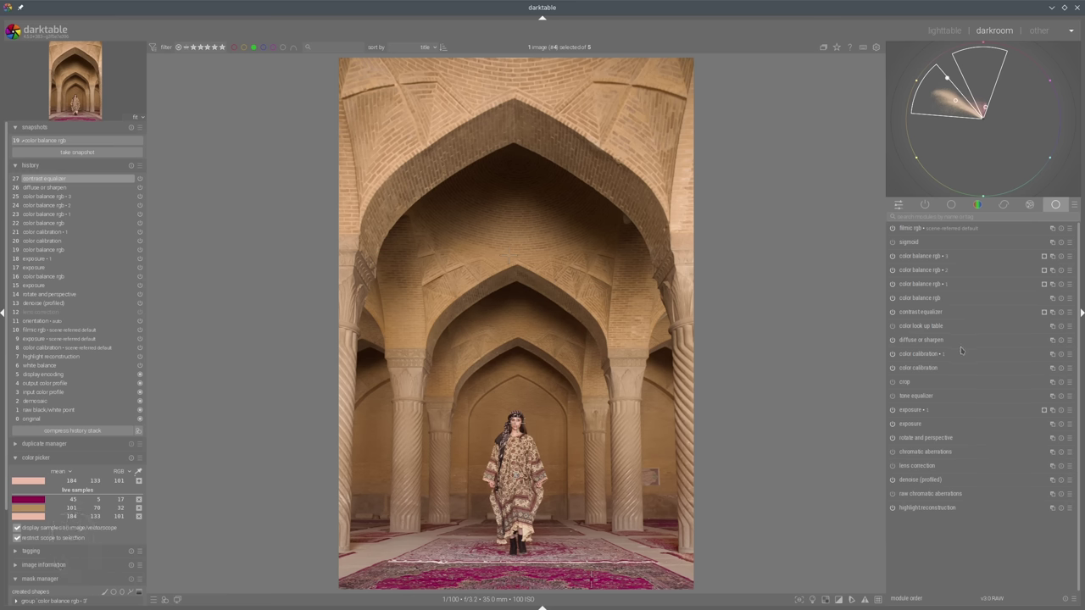
Move diffuse or sharpen above the contrast equalizer in the module order and apply its clarity2 preset.
left_click_drag(907, 339, 898, 308)
left_click(1069, 311)
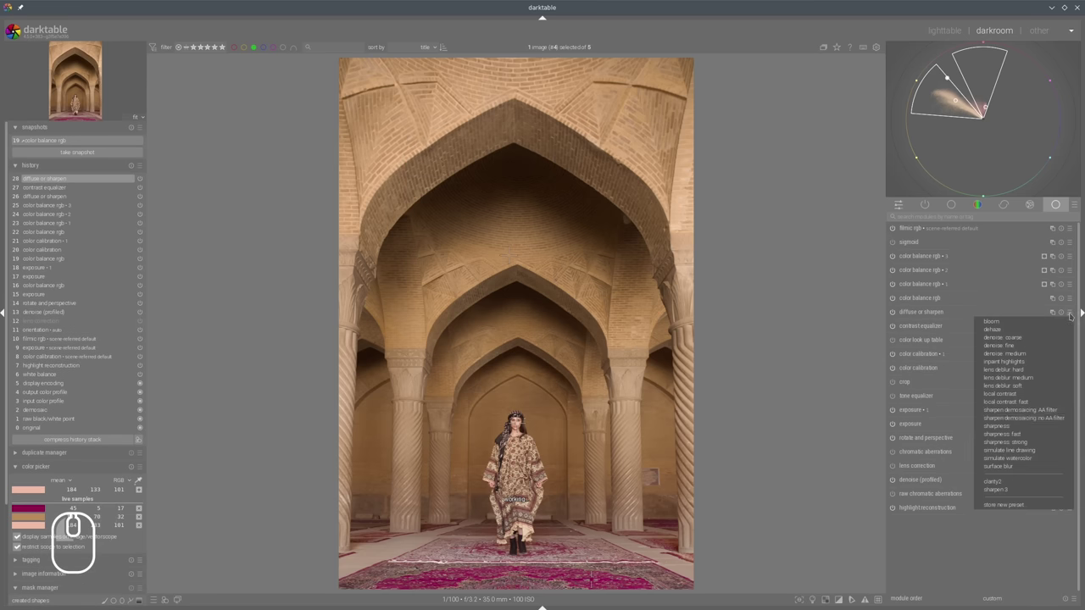
left_click(996, 480)
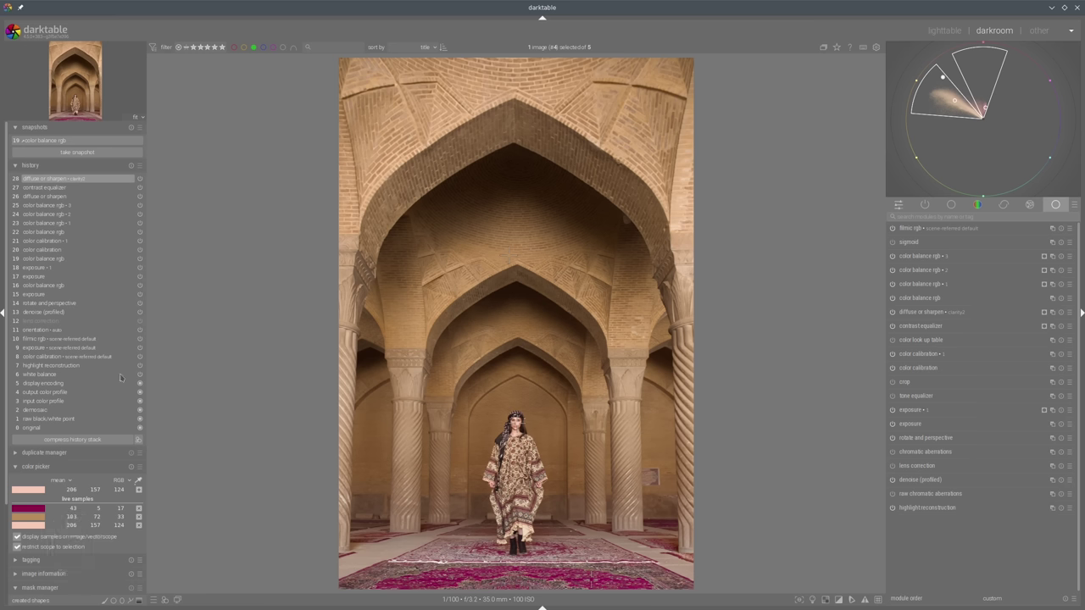
Turn off displaying the samples on the image and vectorscope, and stop restricting the scope to the selection.
left_click(17, 536)
left_click(17, 547)
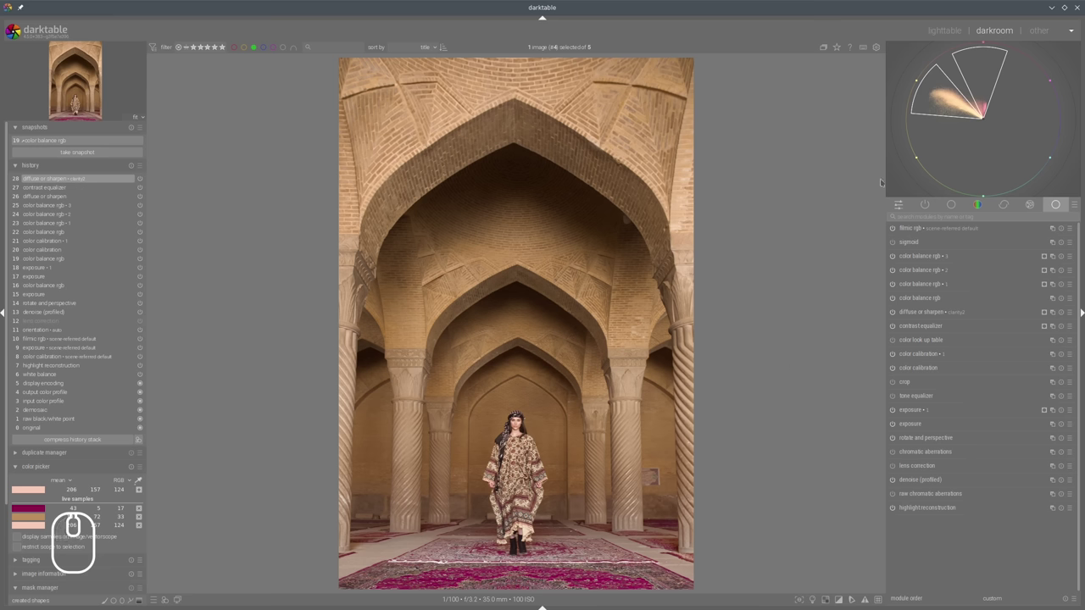
mouse_move(932, 113)
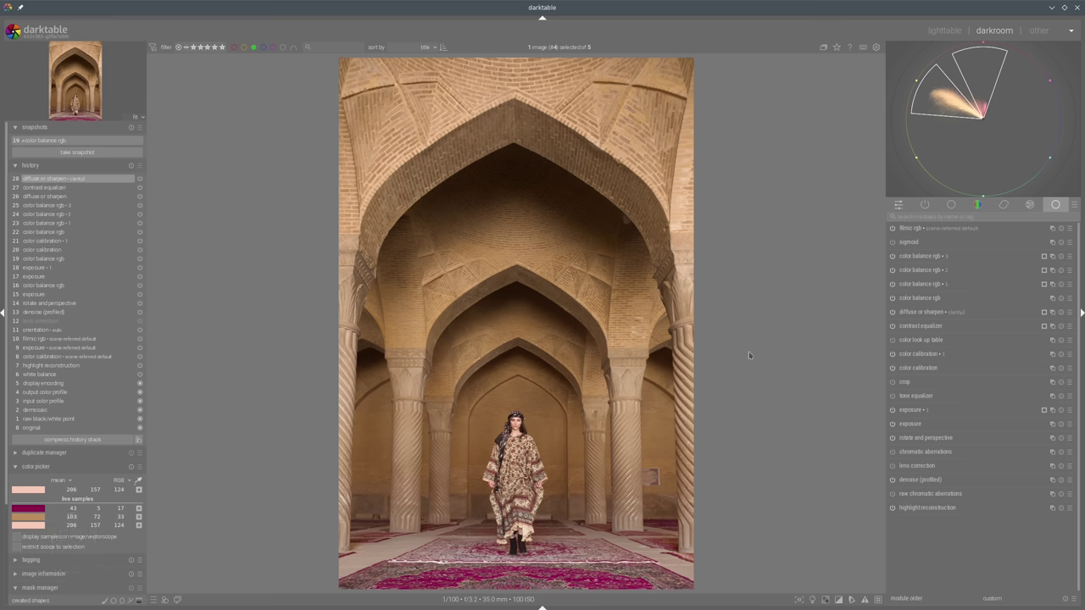
scroll(577, 438, "up", 1)
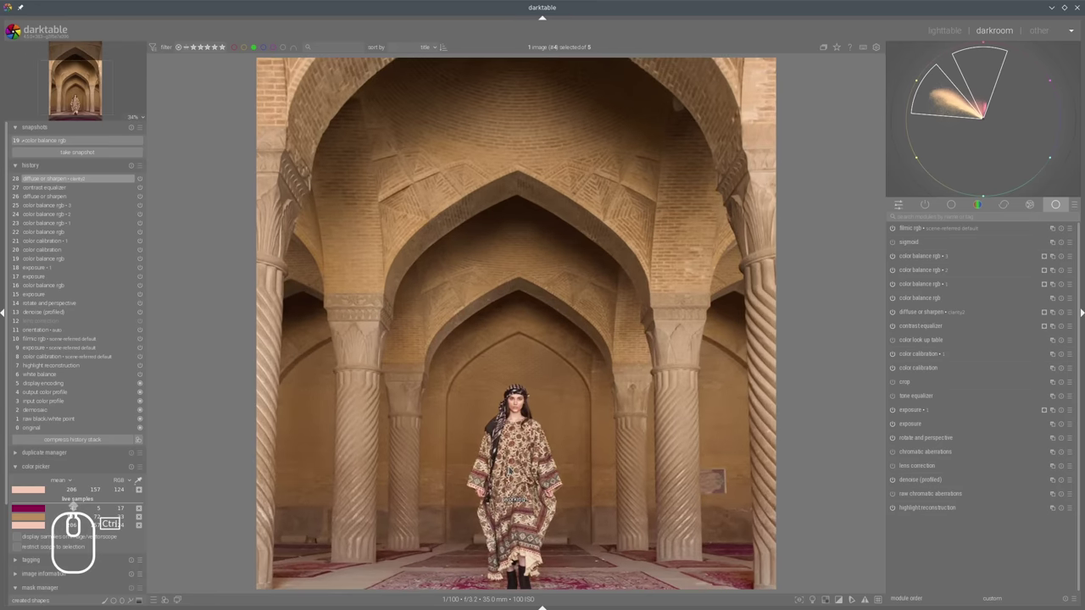
scroll(511, 466, "down", 1)
scroll(515, 456, "down", 1)
scroll(515, 456, "up", 1)
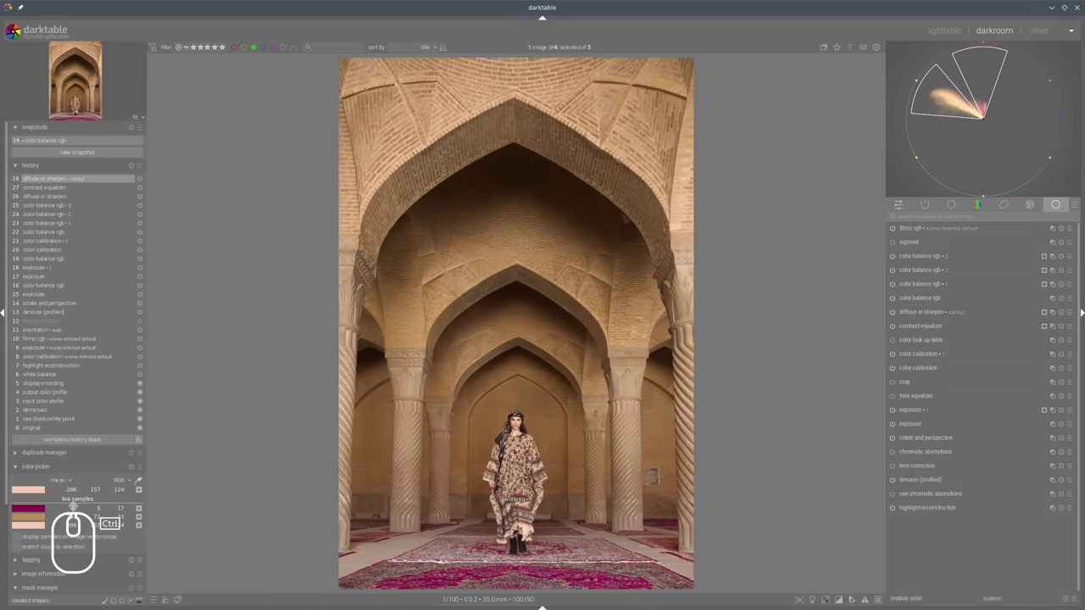
Add another color balance rgb instance with global vibrance about -26%, shadows saturation about +24%, and highlights saturation about -9%.
right_click(1052, 257)
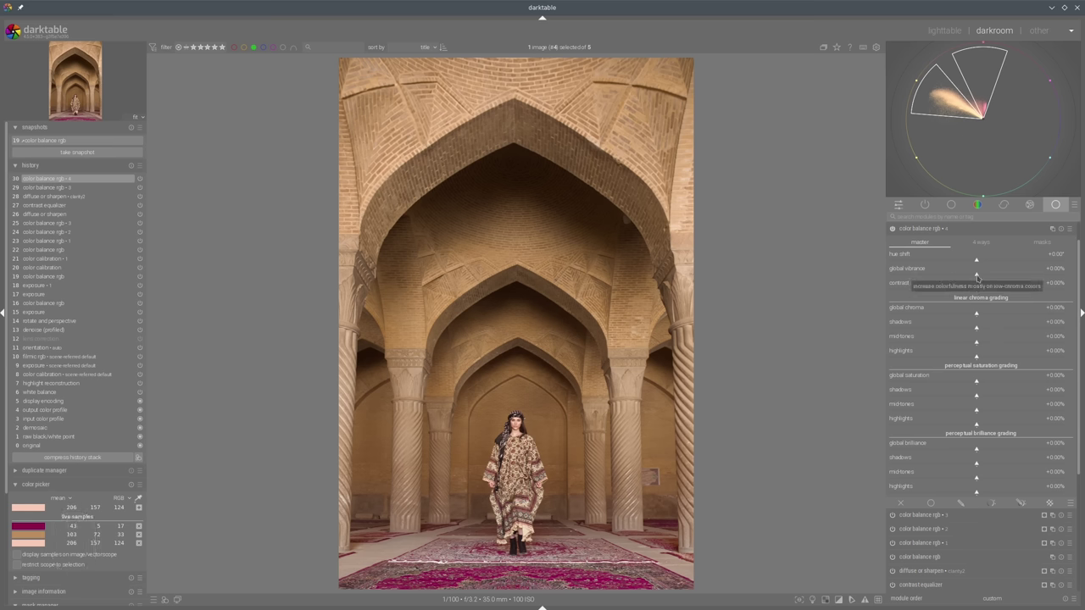
left_click_drag(976, 277, 929, 274)
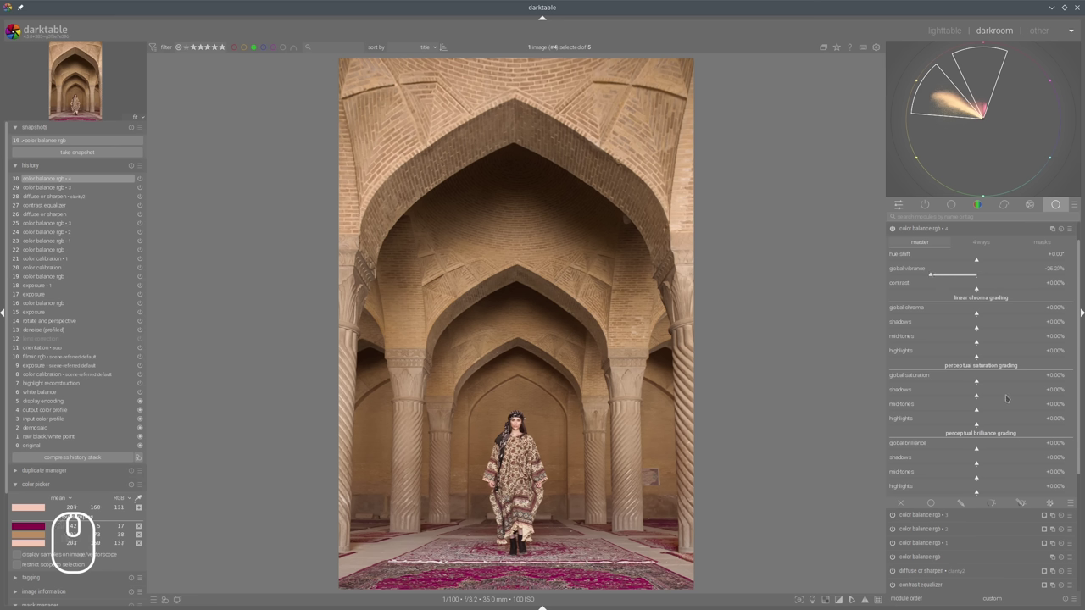
left_click_drag(1007, 398, 997, 396)
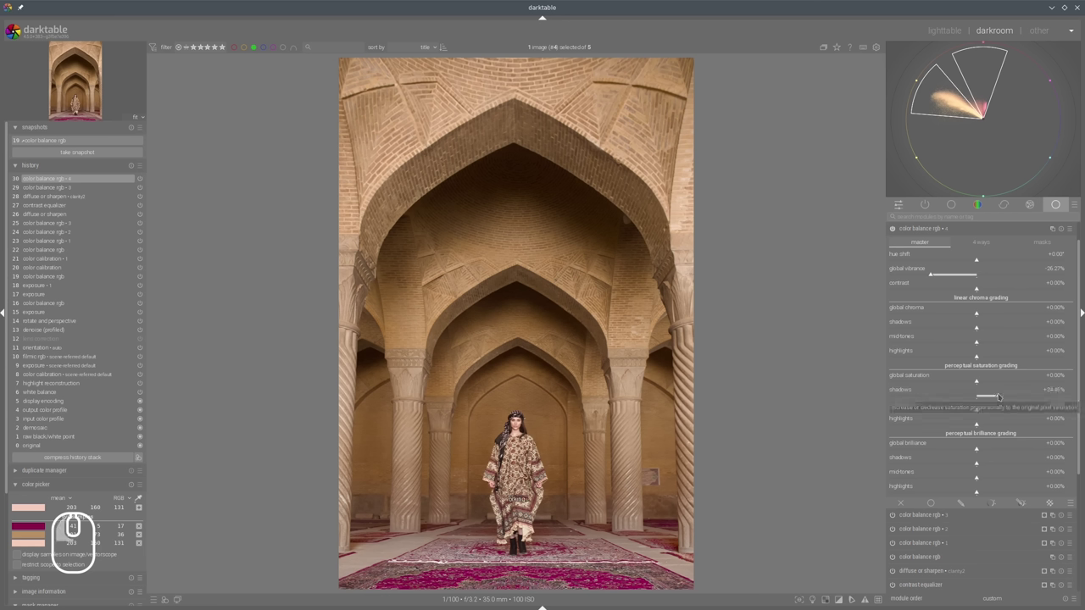
left_click(964, 426)
left_click_drag(969, 427, 972, 426)
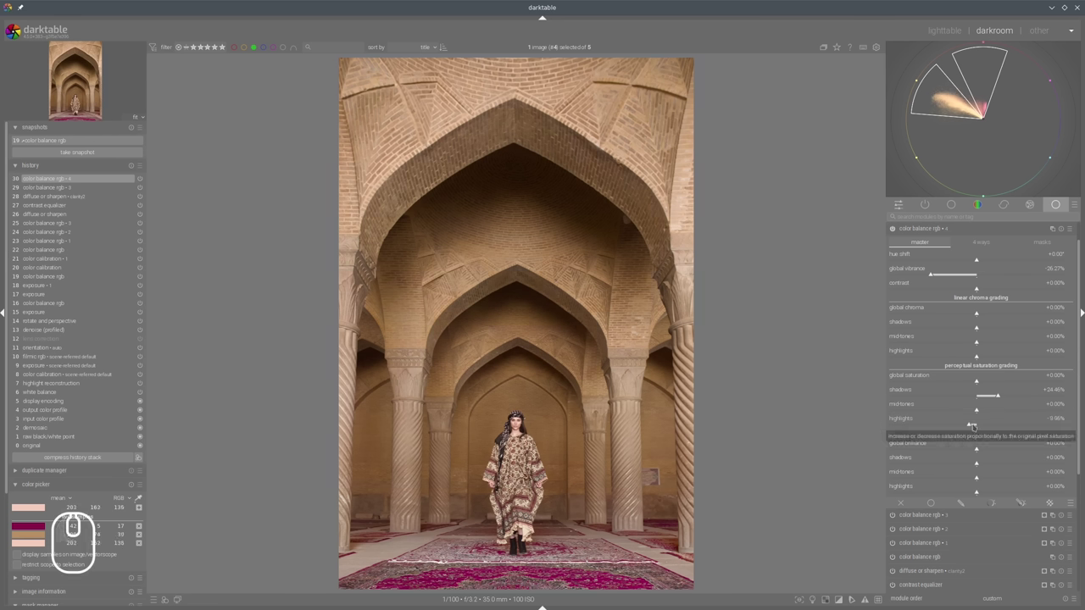
left_click(931, 230)
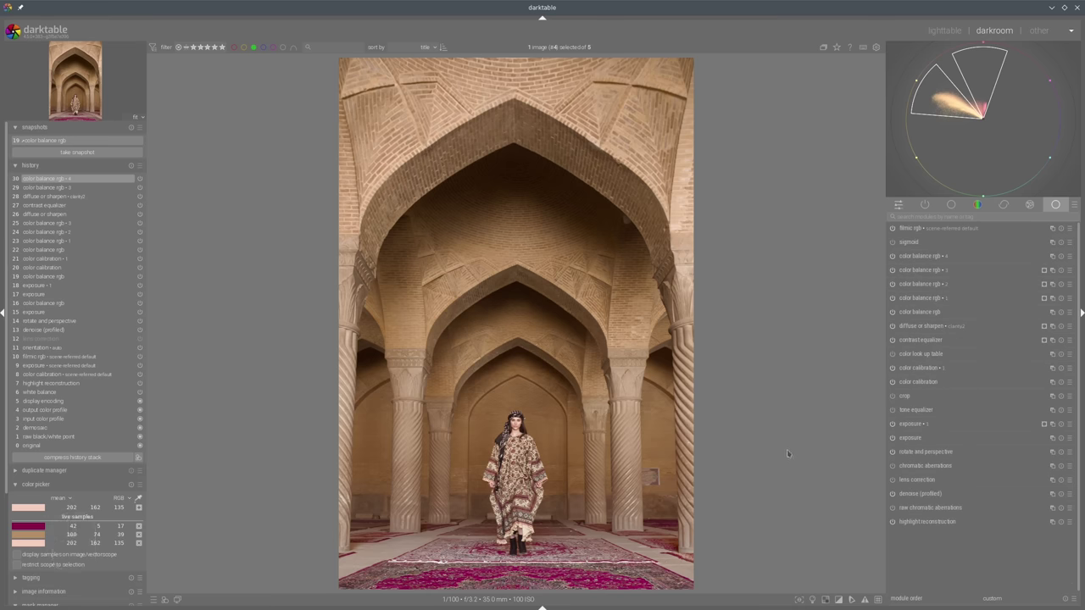
Check the woman up close, then set the base exposure module's exposure to about +2.5 EV.
scroll(556, 437, "up", 4)
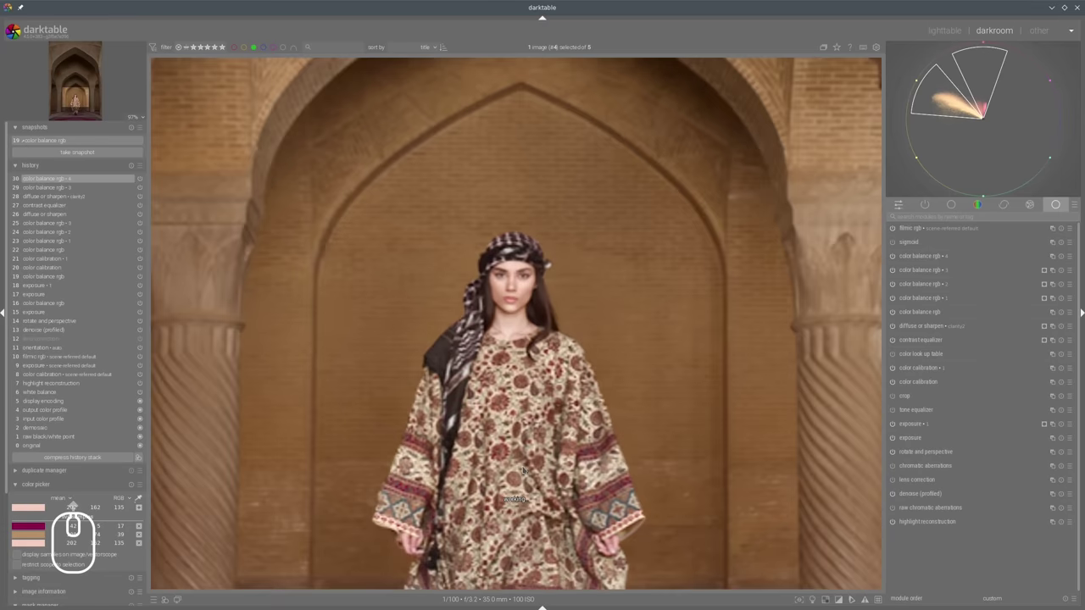
scroll(555, 434, "down", 4)
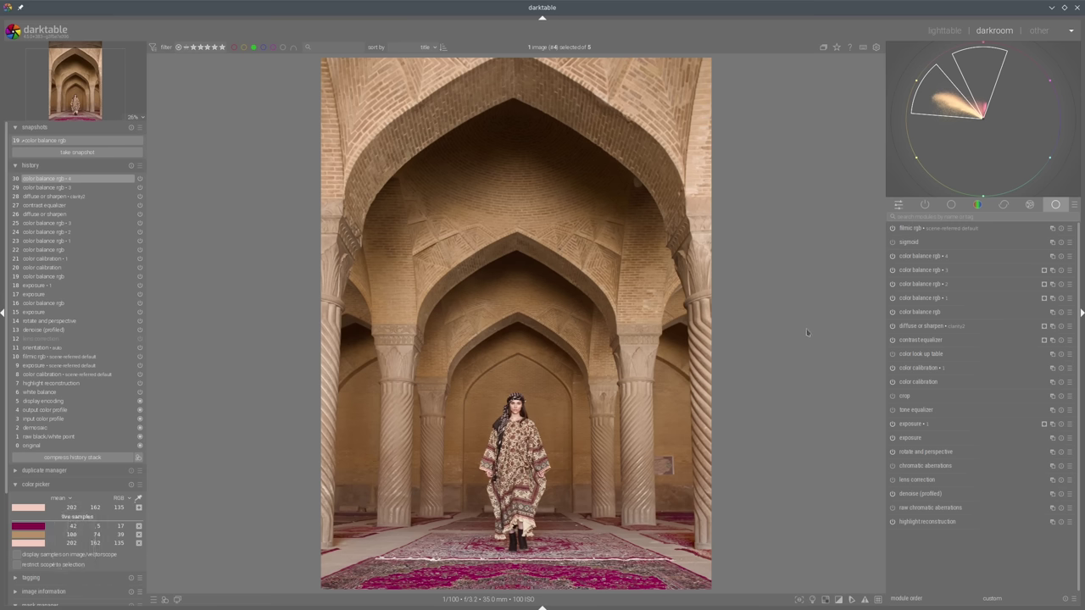
left_click(949, 438)
left_click(1026, 466)
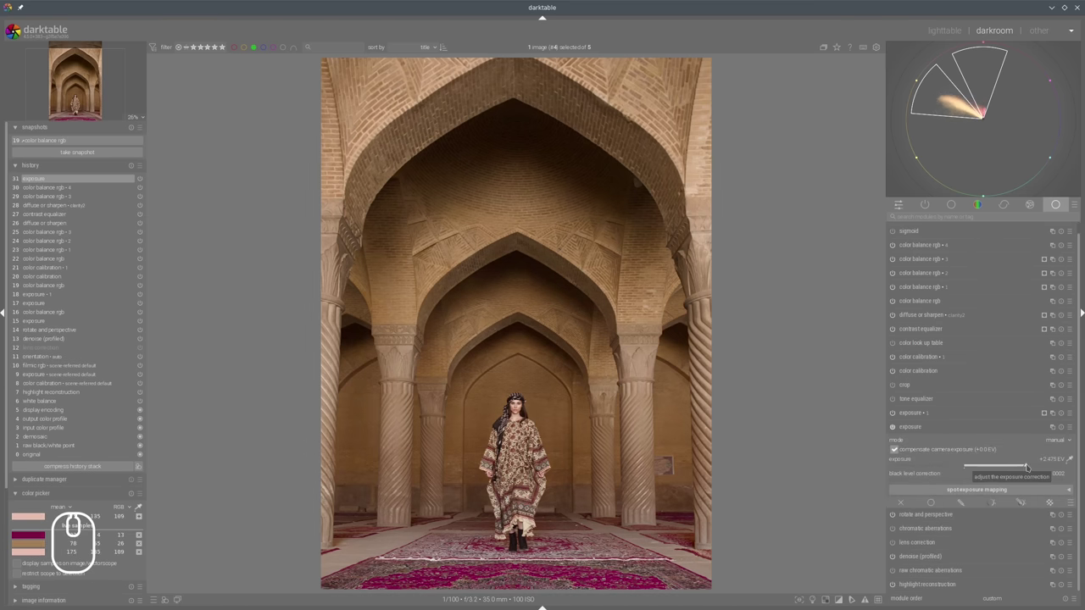
left_click(924, 428)
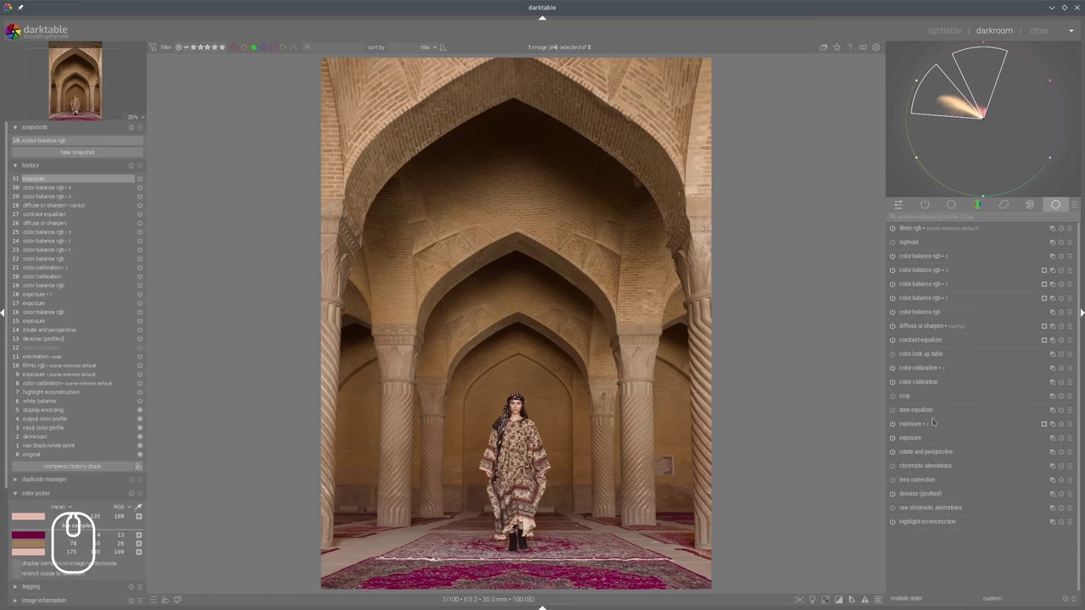
Create another exposure instance above the masked one, with a drawn and parametric mask using a widely feathered path around the woman.
right_click(1052, 424)
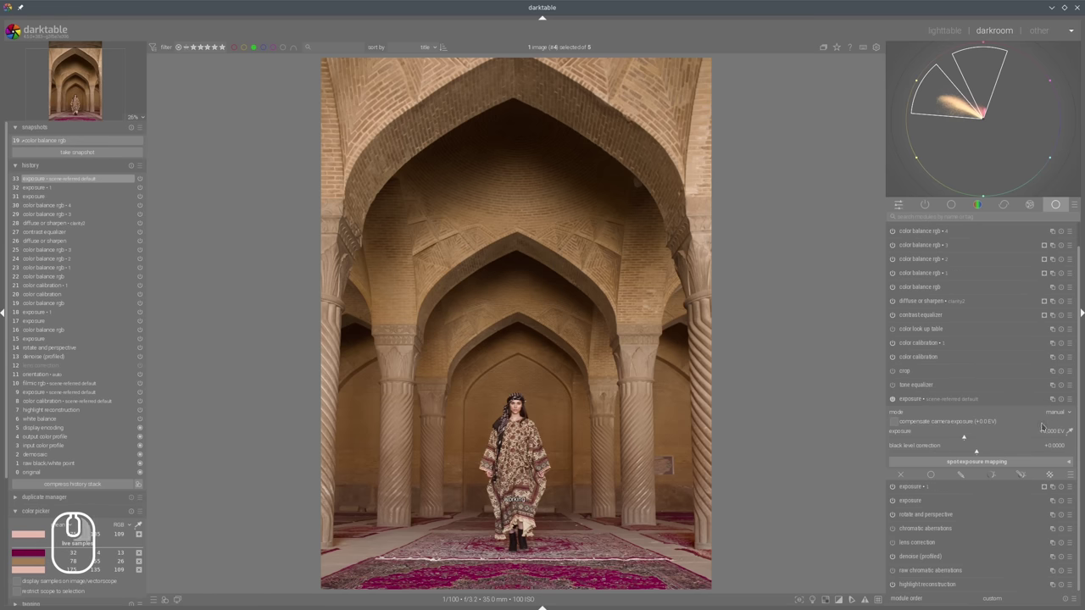
left_click(1020, 474)
left_click(1044, 365)
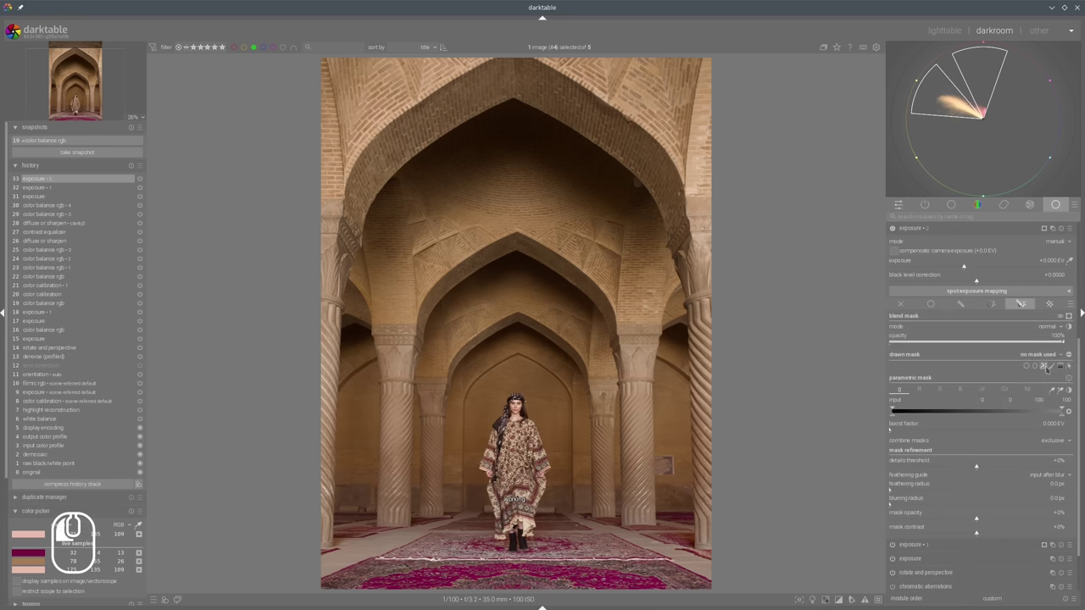
left_click(499, 543)
left_click(490, 403)
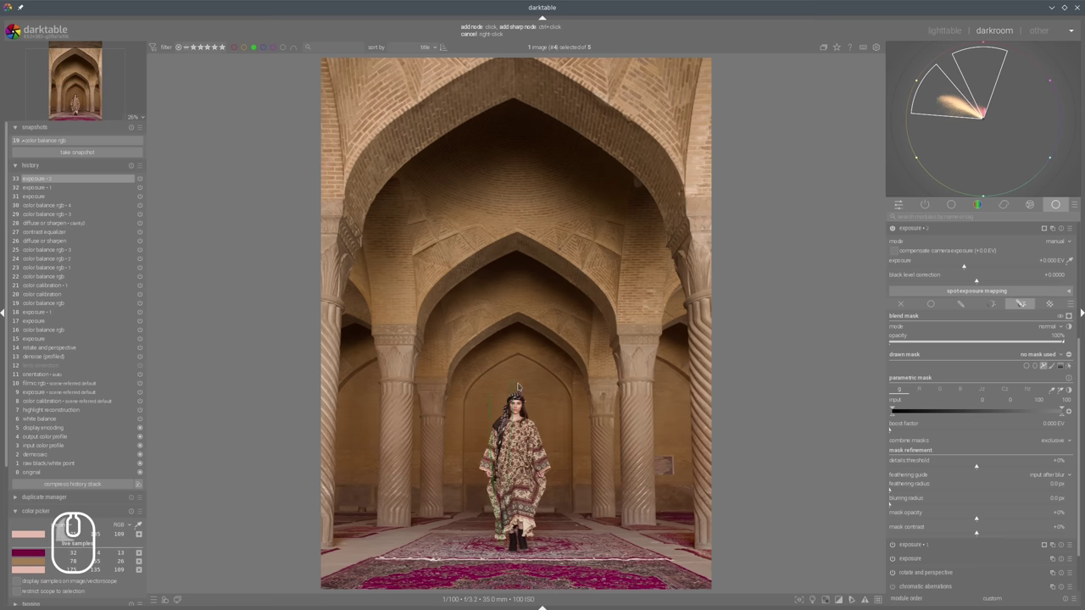
left_click(518, 383)
left_click(566, 475)
left_click(540, 537)
right_click(527, 549)
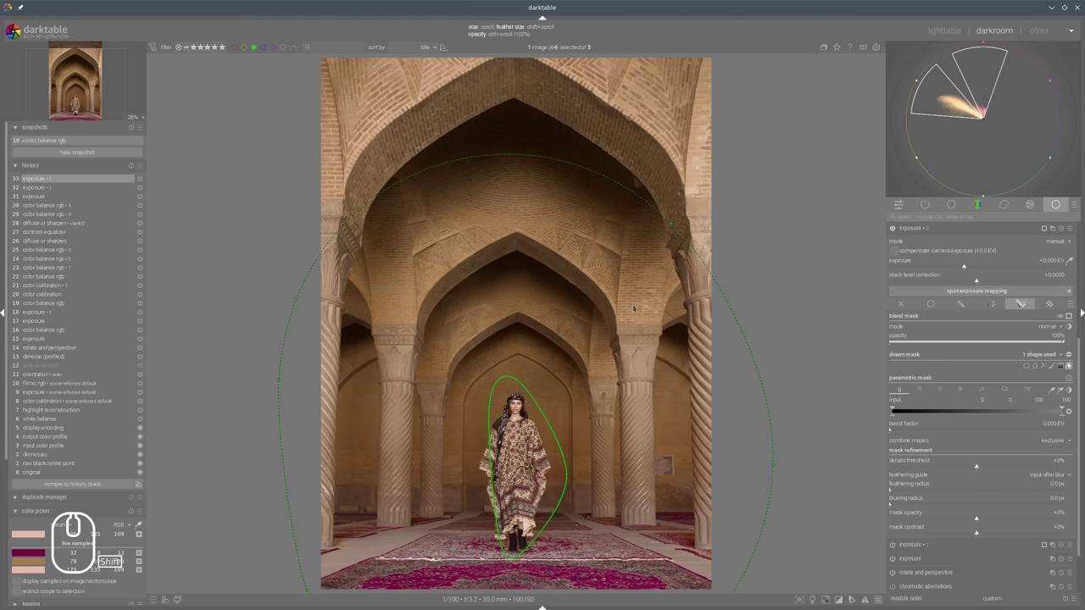
Brighten the masked area around the woman to about +0.3 EV and collapse the exposure module.
left_click(972, 268)
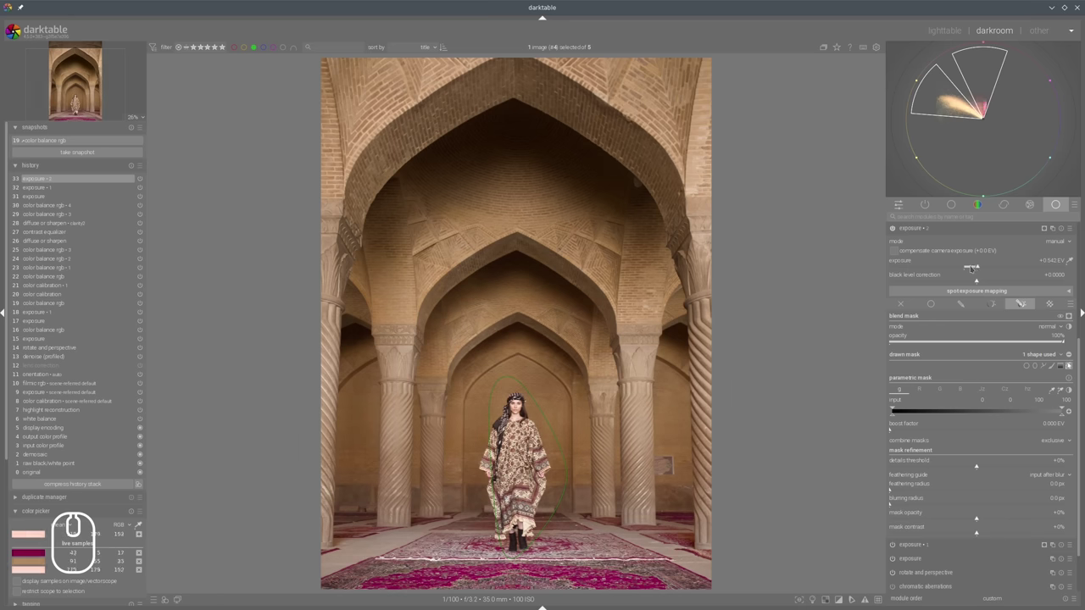
left_click_drag(973, 270, 970, 269)
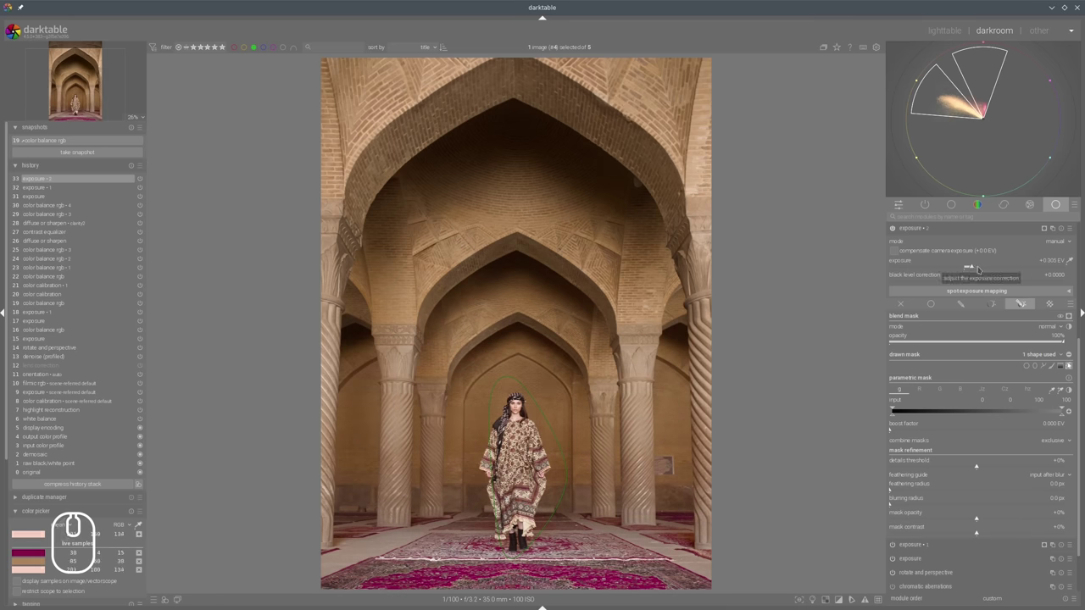
scroll(982, 271, "up", 2)
left_click(922, 306)
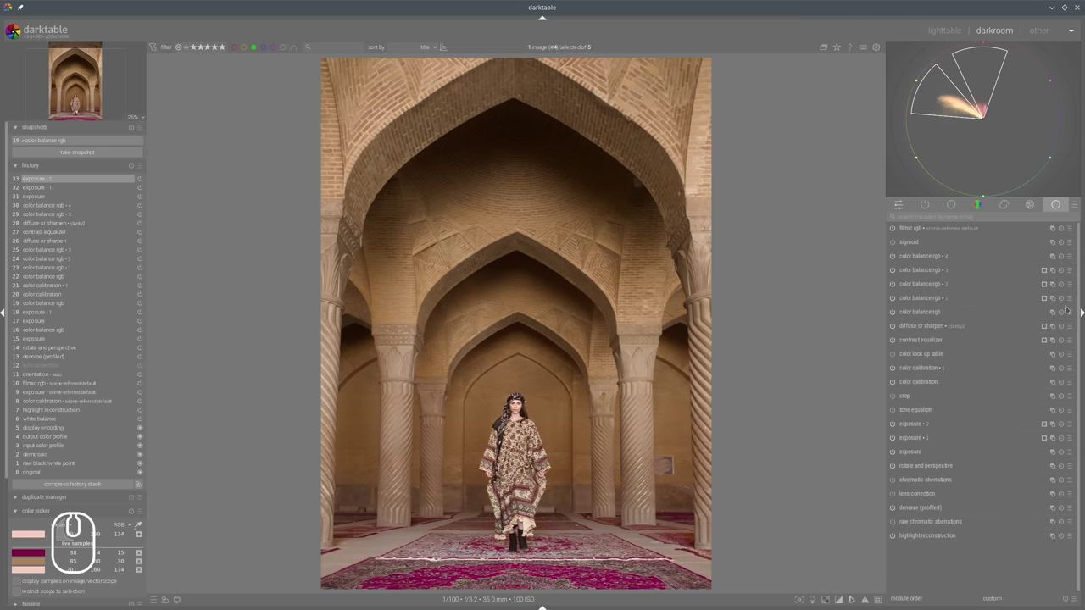
Compare the photo with and without the woman's masked exposure, and review it in color assessment mode.
left_click(892, 424)
left_click(892, 424)
left_click(812, 599)
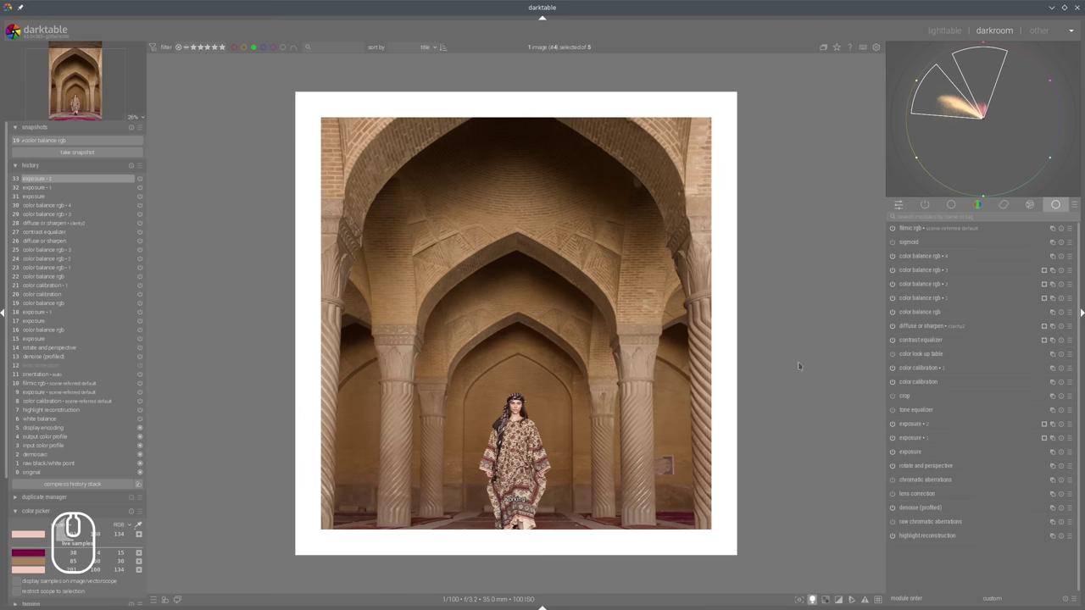
left_click(812, 600)
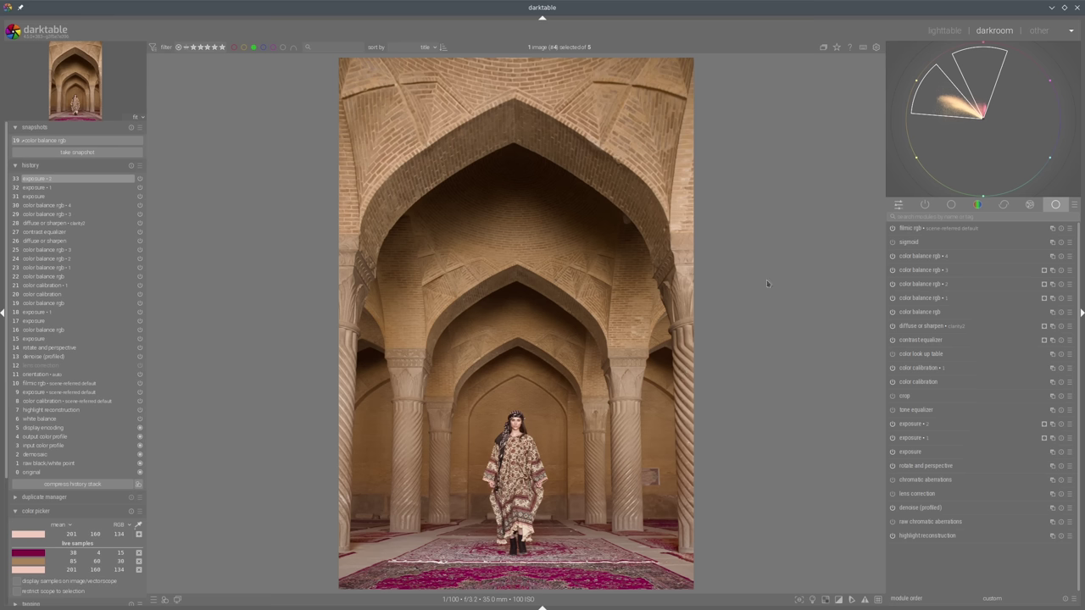
With the snapshot overlaid for comparison, set the newest color balance rgb instance's highlights chroma to about -15% and slightly reduce mid-tones chroma.
left_click(57, 141)
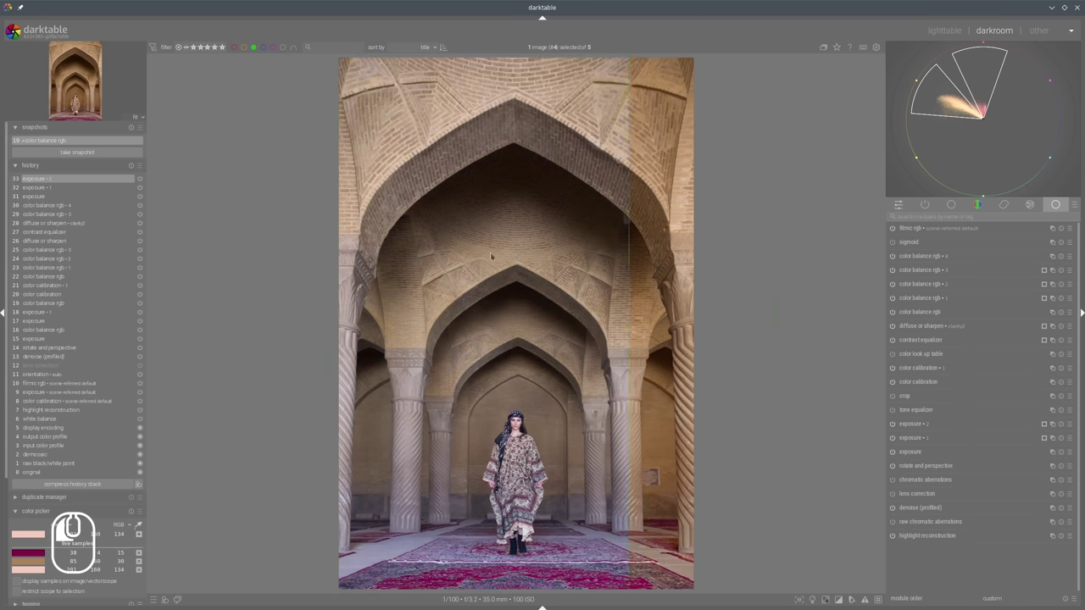
left_click_drag(490, 256, 320, 237)
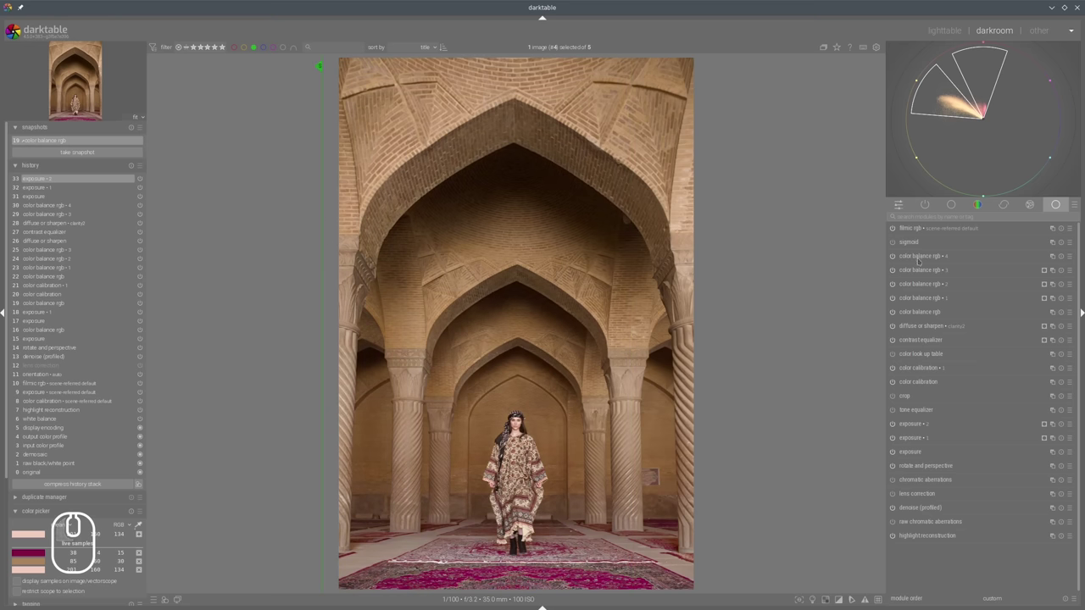
left_click(919, 256)
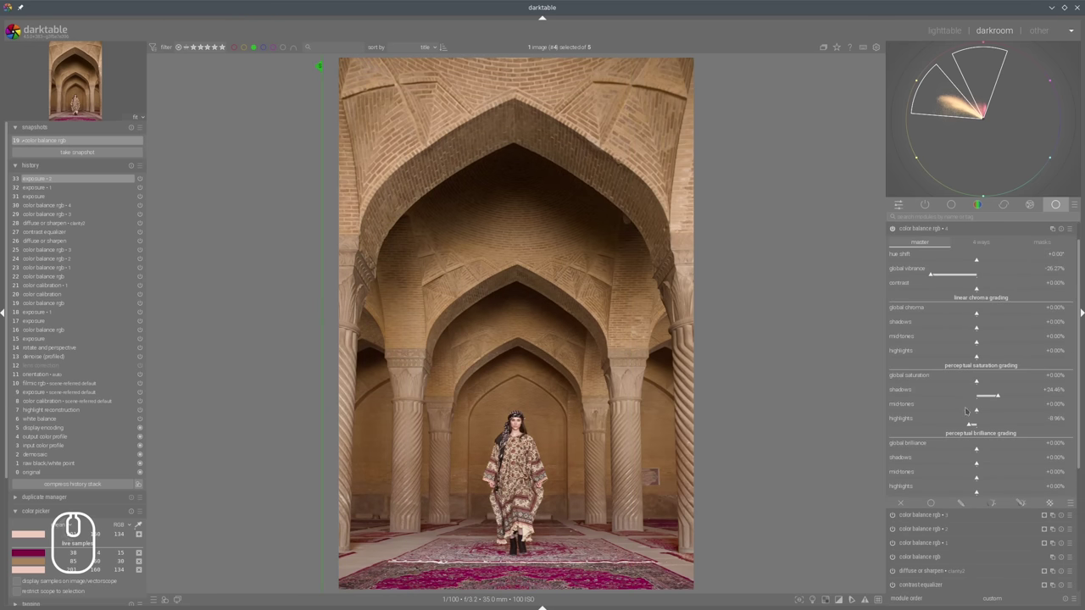
left_click(960, 358)
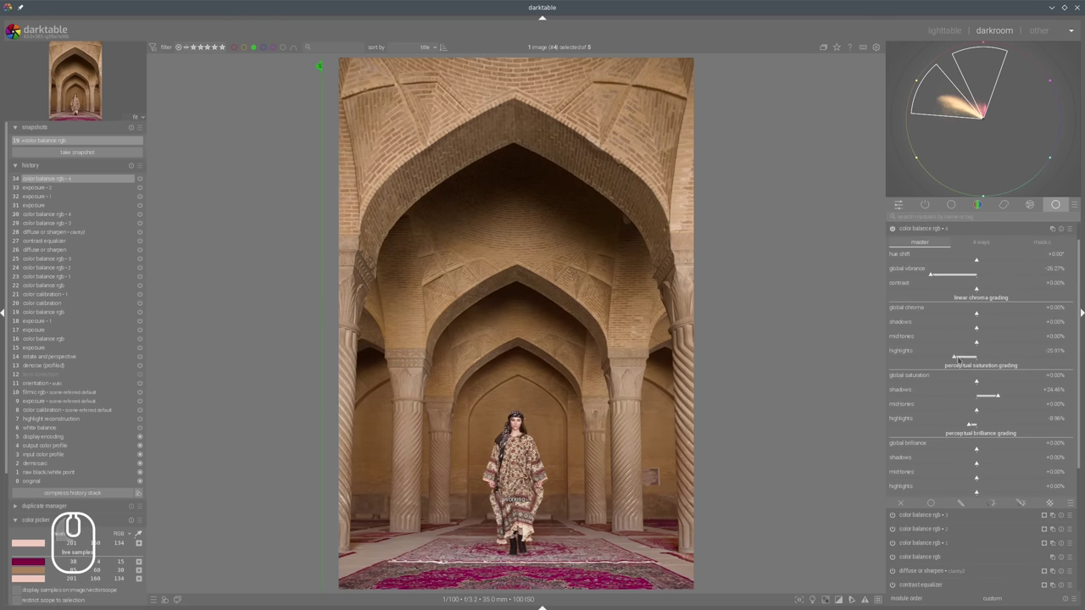
scroll(966, 345, "down", 5)
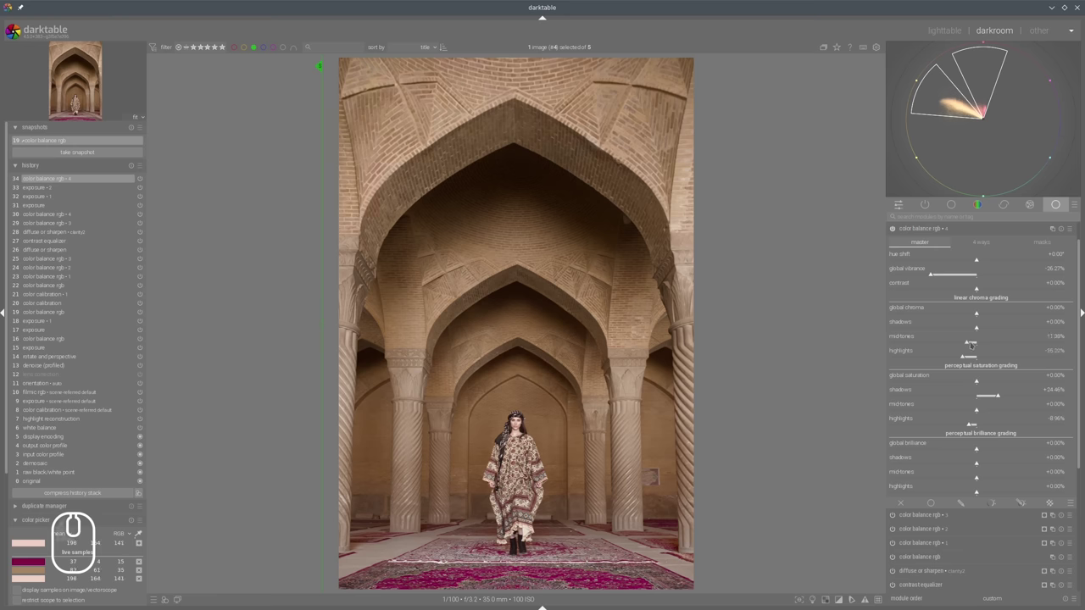
left_click(970, 343)
Sweep the snapshot divider across the photo to compare the finished grade with the earlier version.
left_click_drag(322, 240, 268, 243)
left_click(271, 214)
left_click_drag(710, 281, 292, 237)
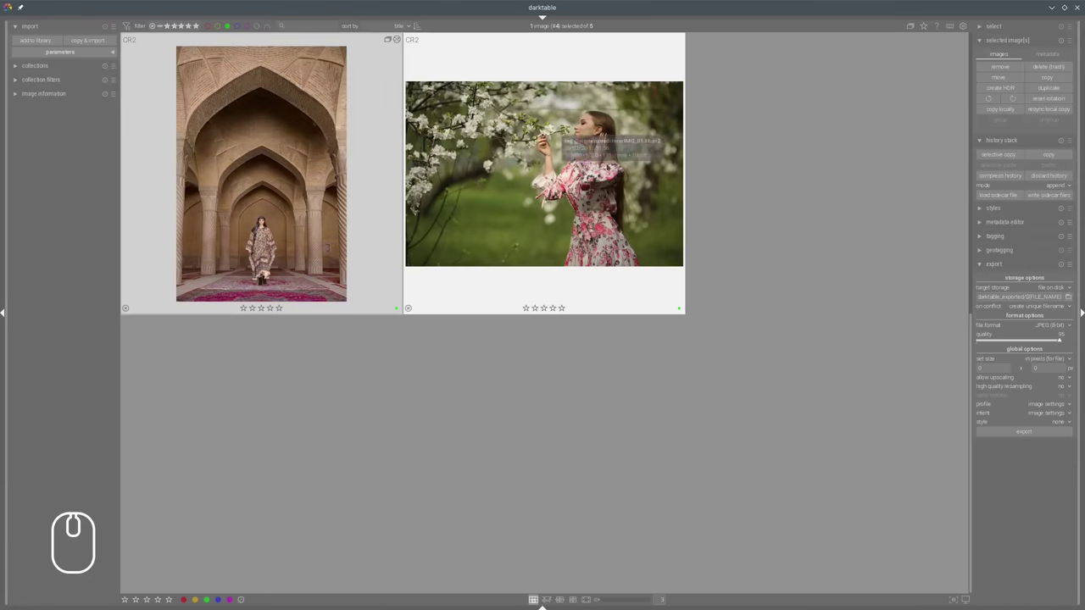
In the lighttable, compare the original arched hall photo and its graded version side by side in culling view.
scroll(628, 144, "up", 1)
left_click(855, 203)
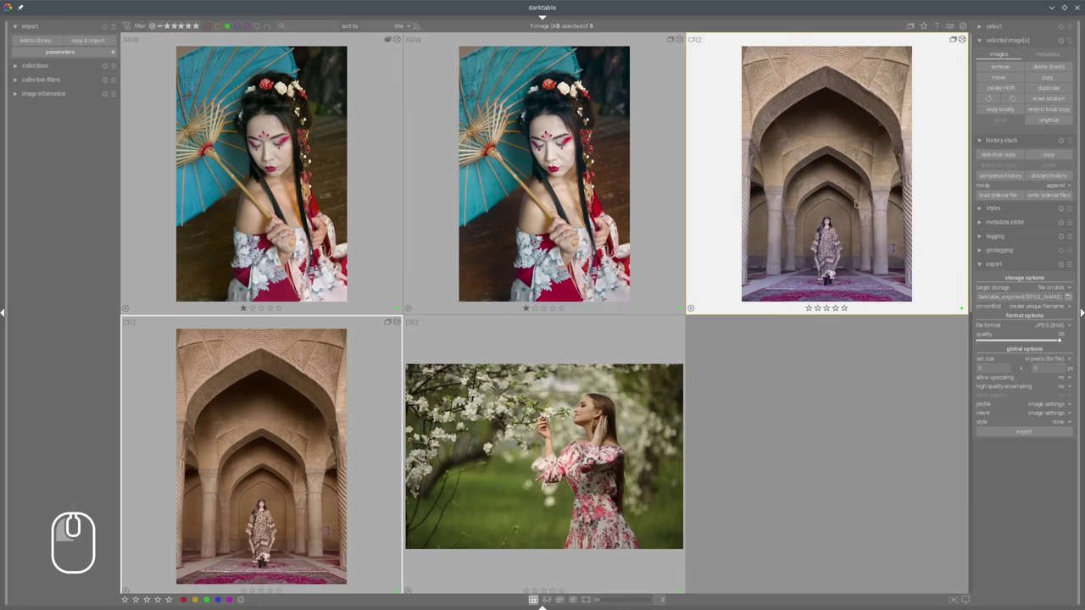
key("x")
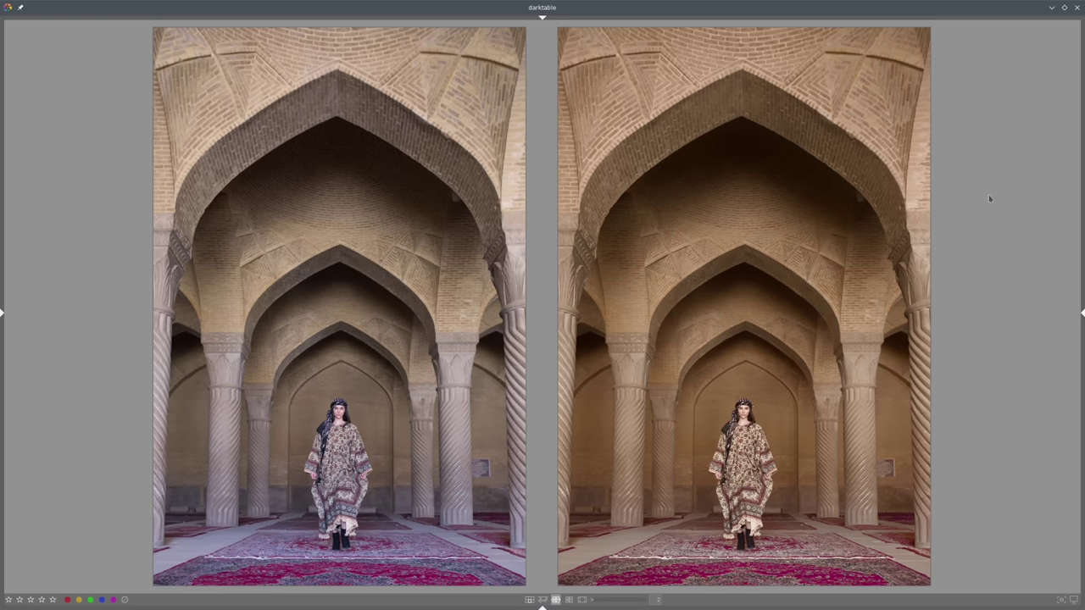
mouse_move(282, 469)
mouse_move(311, 520)
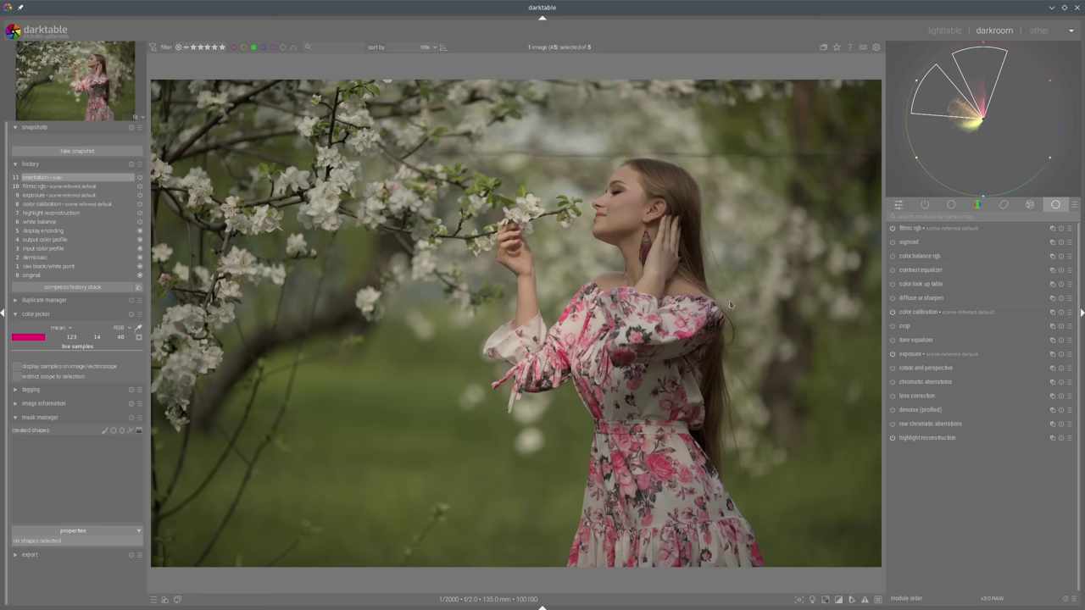
Enable lens correction and profiled denoise on the blossom portrait.
left_click(891, 396)
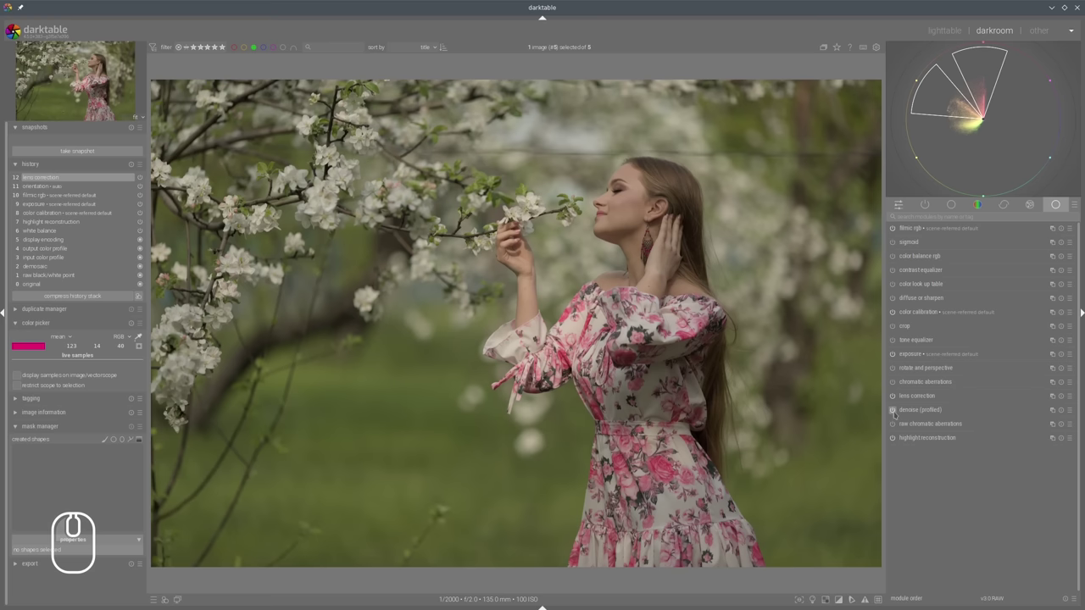
left_click(893, 410)
left_click(933, 411)
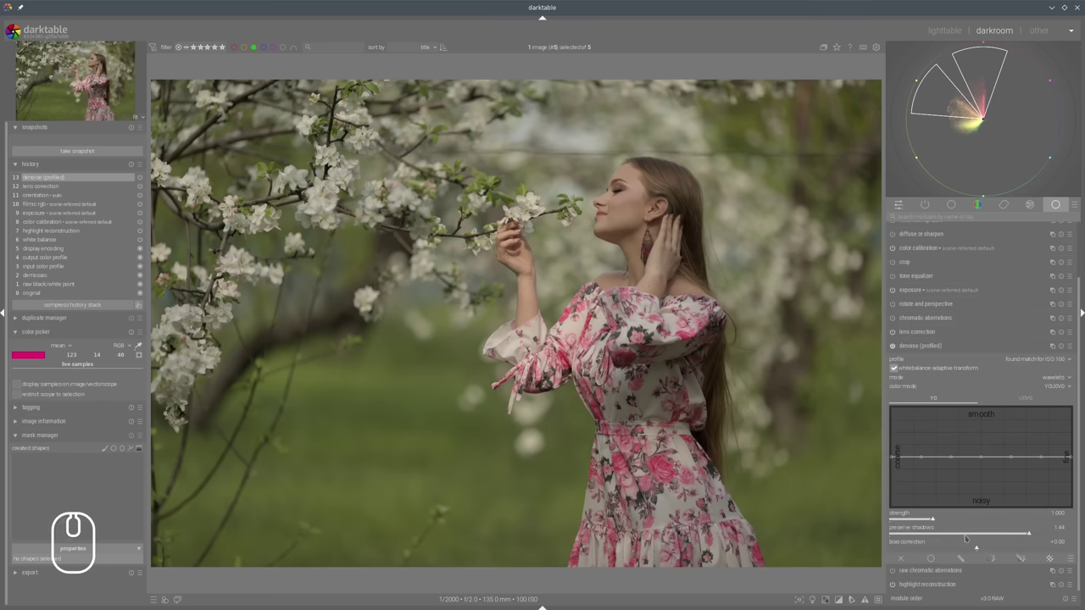
left_click(983, 344)
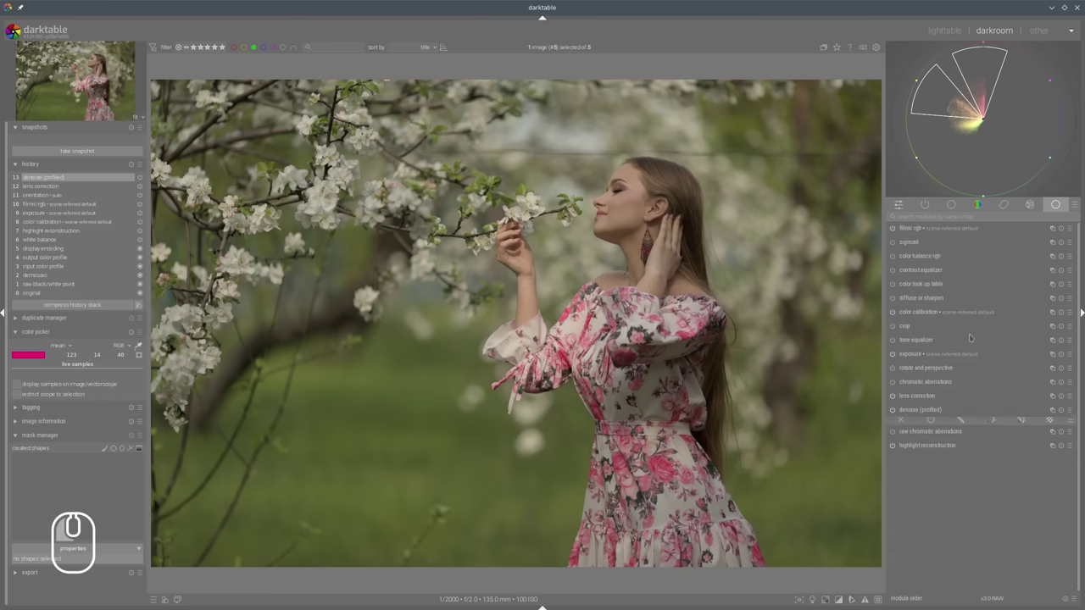
Switch the scope from the vectorscope to the waveform and raise the blossom portrait's exposure to about +1.75 EV.
left_click(909, 354)
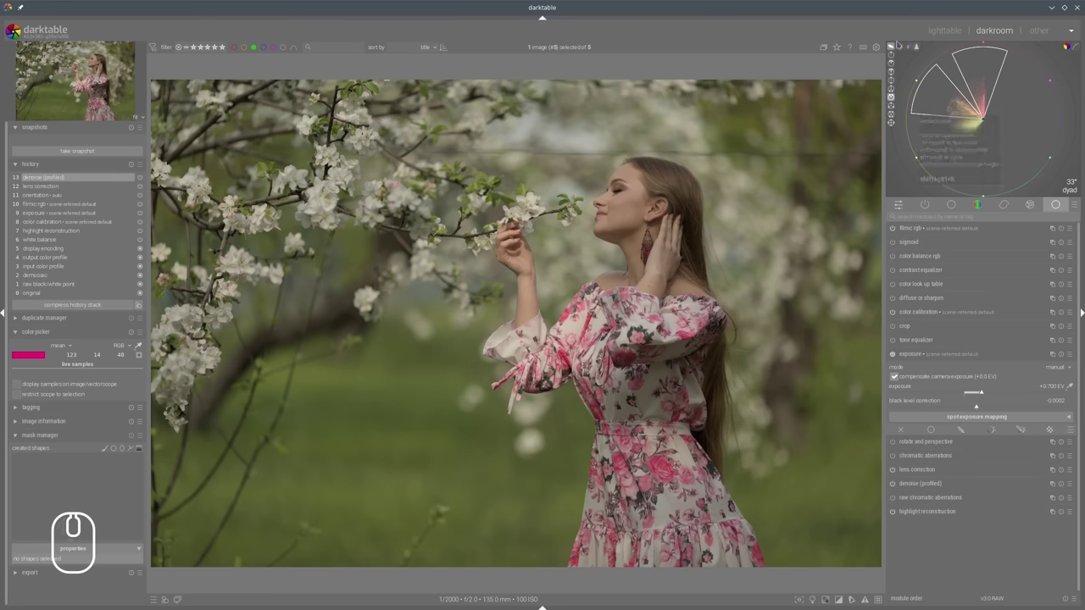
left_click(898, 46)
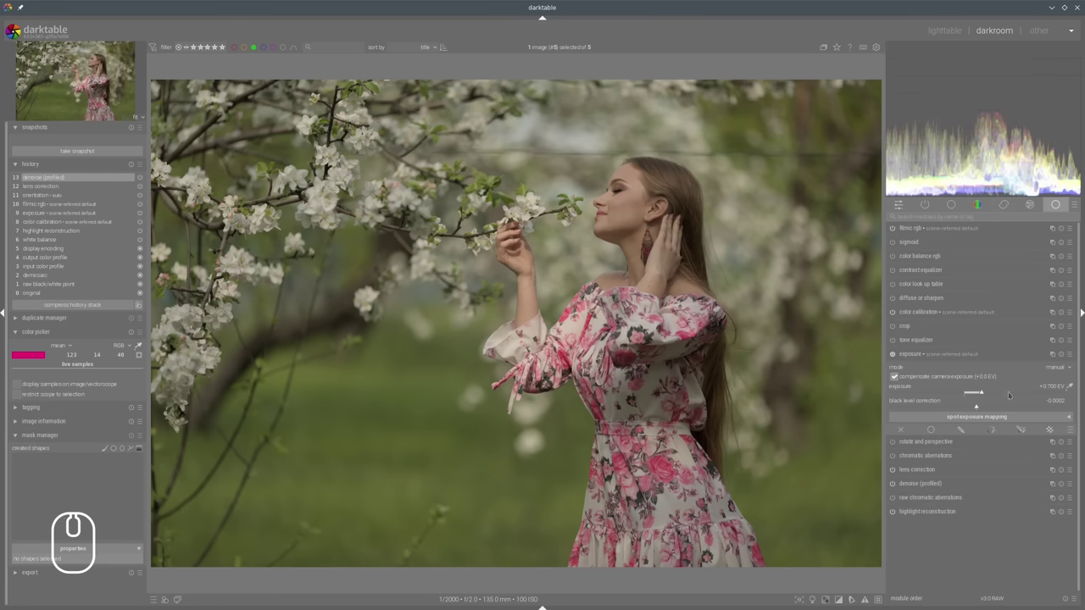
left_click(1008, 394)
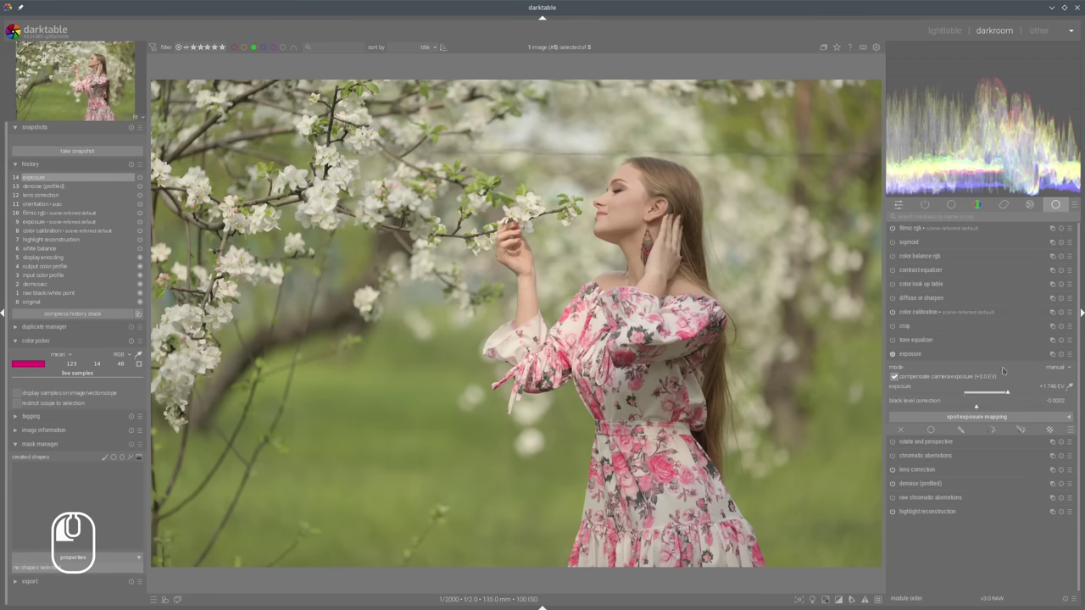
In color balance rgb, set the perceptual brilliance to about +13% for highlights and -12% for shadows.
left_click(917, 256)
left_click(993, 492)
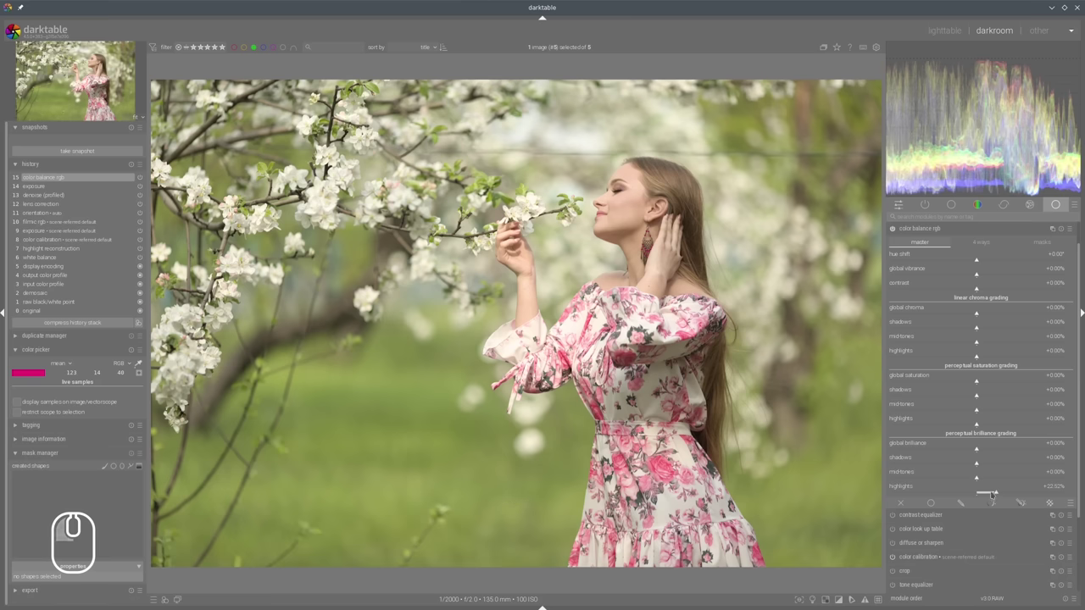
left_click_drag(988, 494, 973, 461)
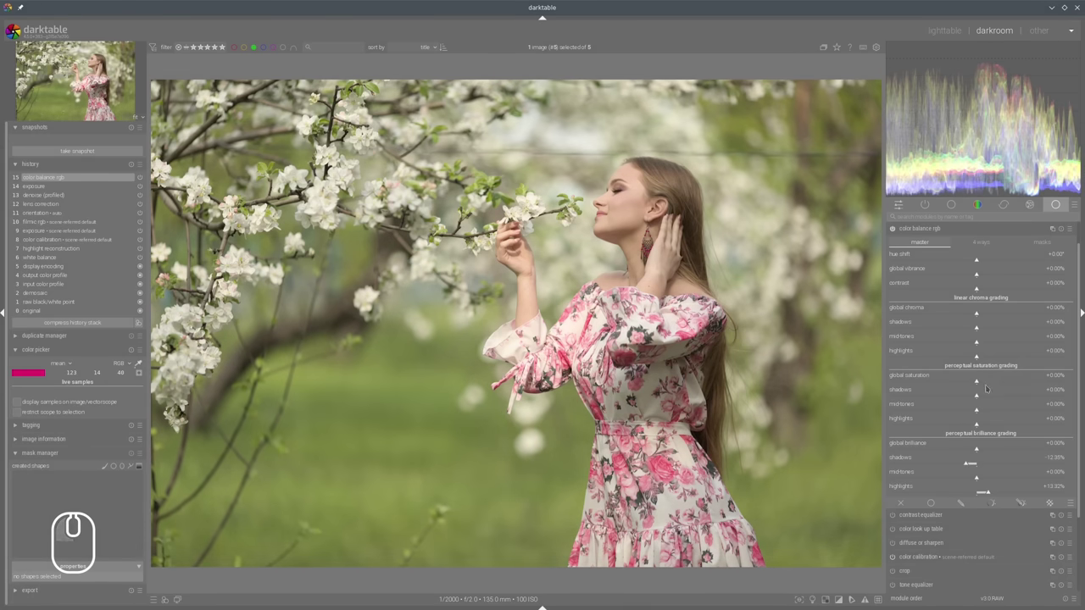
Set color balance rgb's perceptual saturation to about +57% for shadows, +27% for mid-tones and -28% for highlights.
left_click(1027, 397)
left_click(1000, 408)
left_click(952, 424)
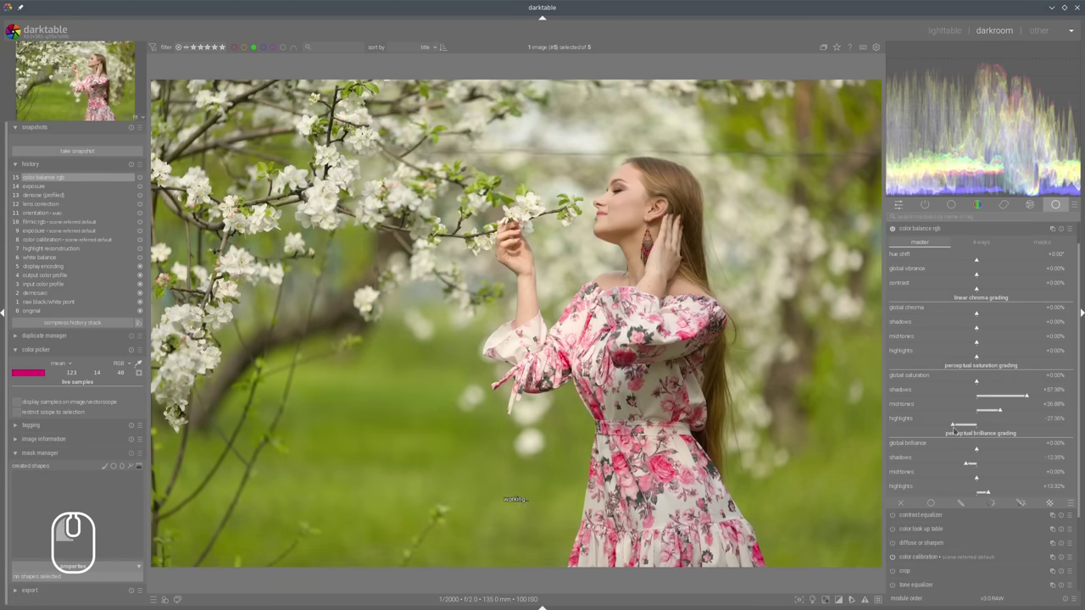
left_click(927, 233)
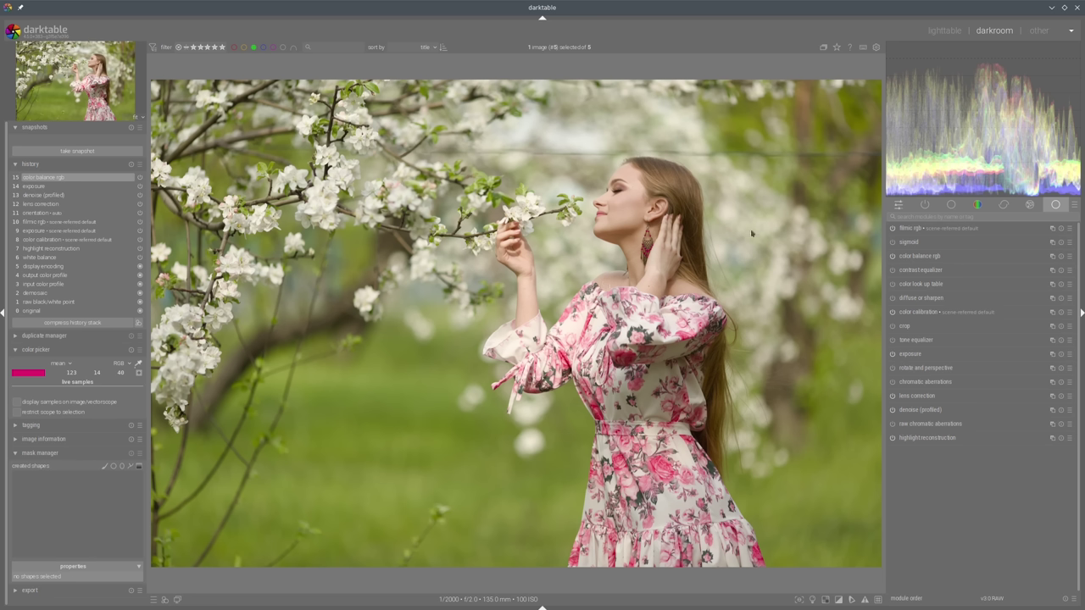
Neutralize the white balance in color calibration by sampling the illuminant from a plain white patch on the dress above the waistband.
left_click(913, 313)
left_click(897, 327)
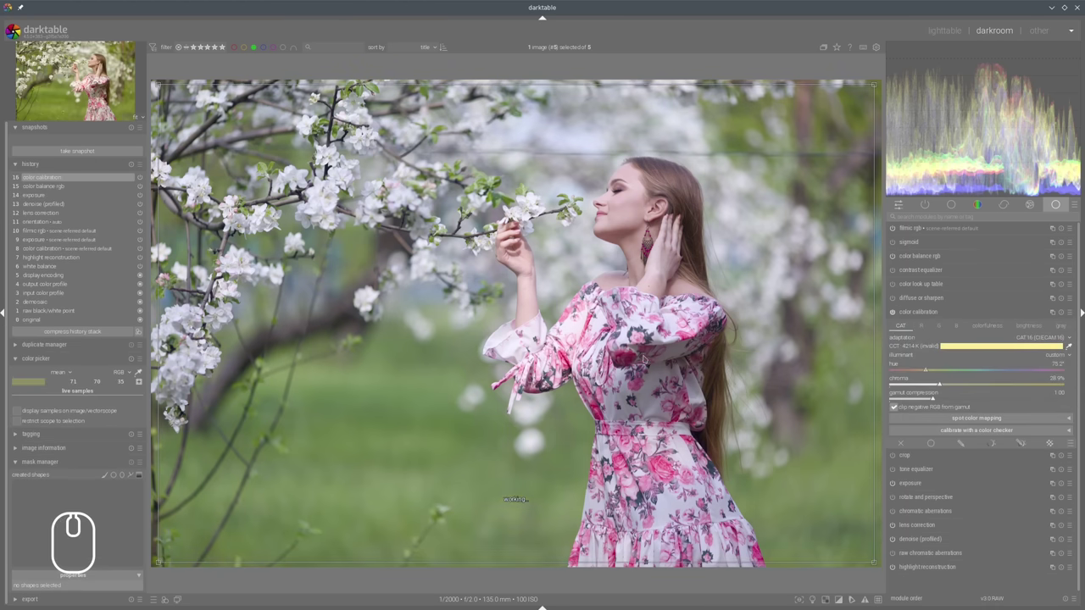
scroll(639, 390, "up", 5)
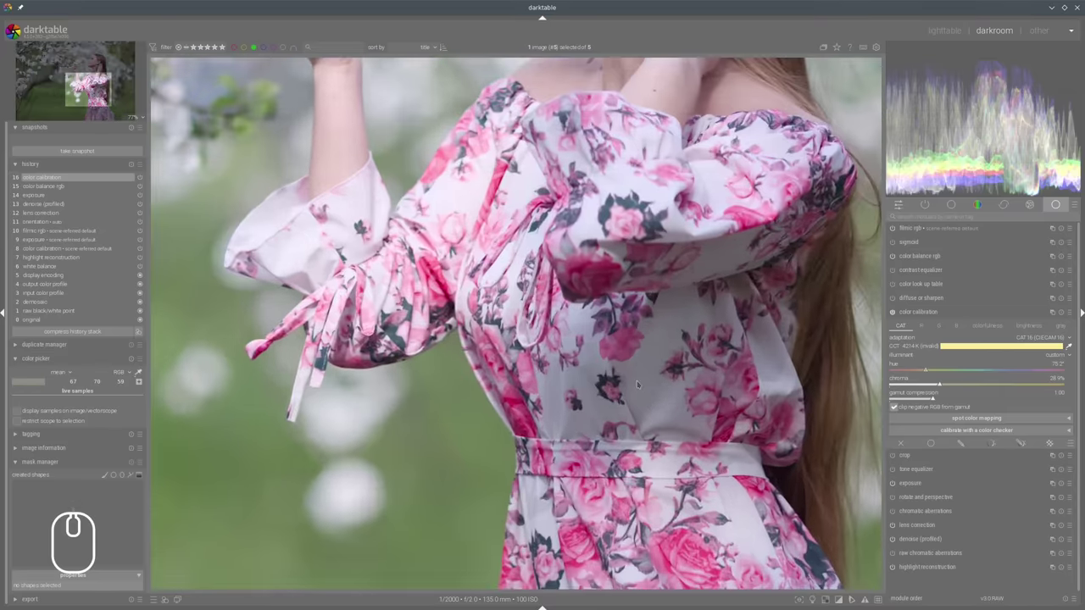
left_click_drag(637, 381, 657, 404)
left_click(983, 312)
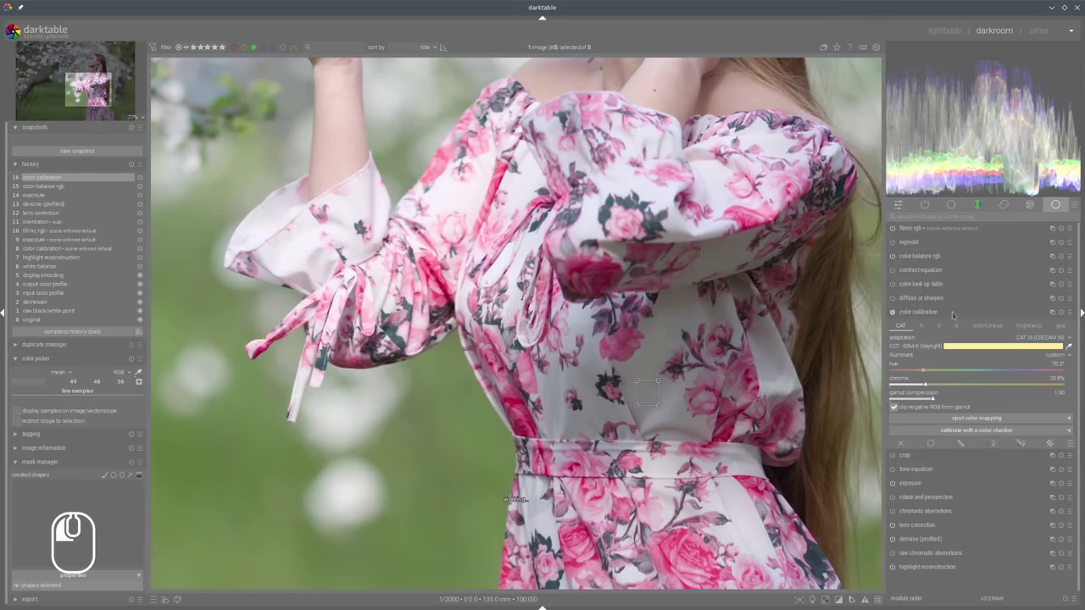
scroll(673, 281, "down", 5)
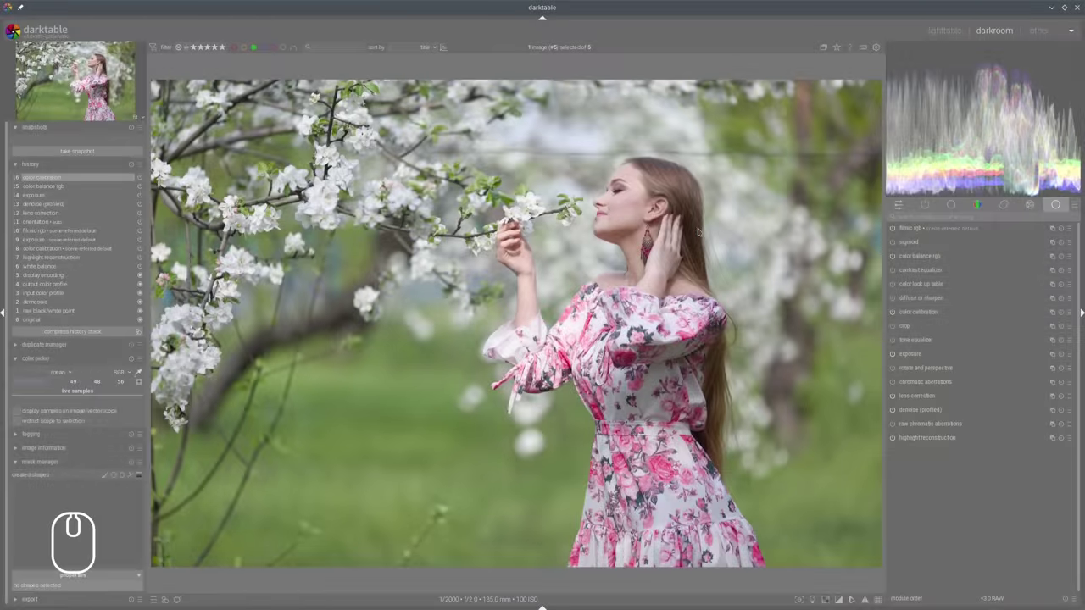
In color balance rgb, set global vibrance to about +13% and global saturation to about +28%.
left_click(919, 256)
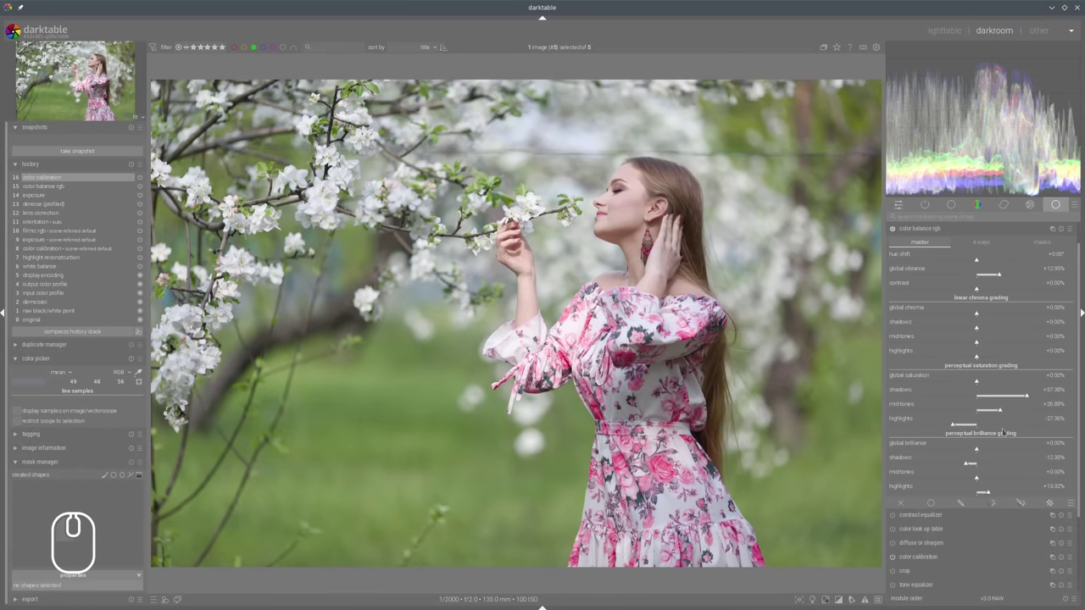
left_click(1002, 382)
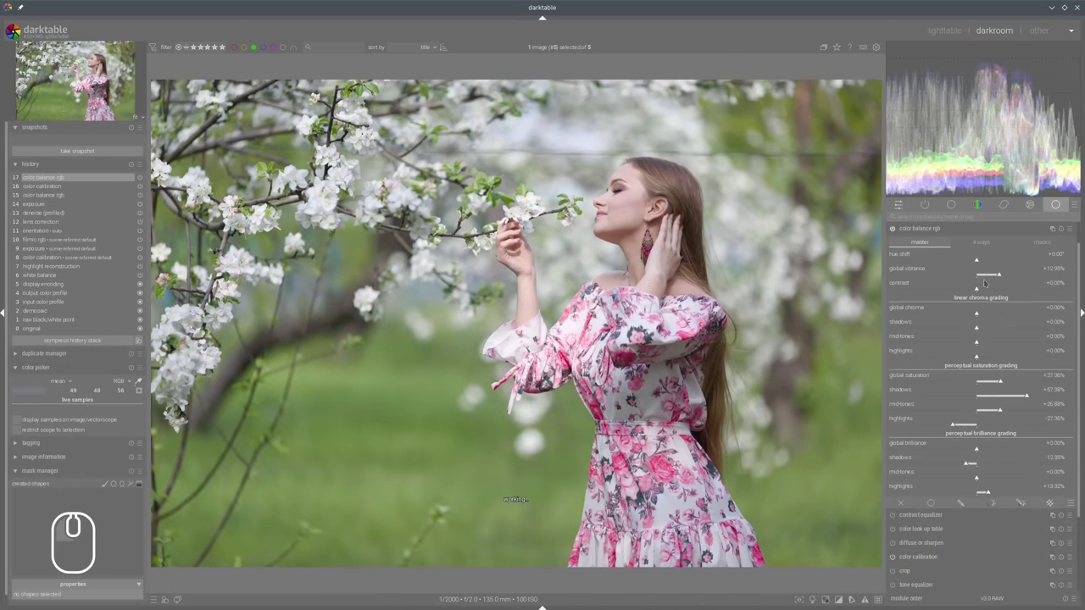
left_click(945, 234)
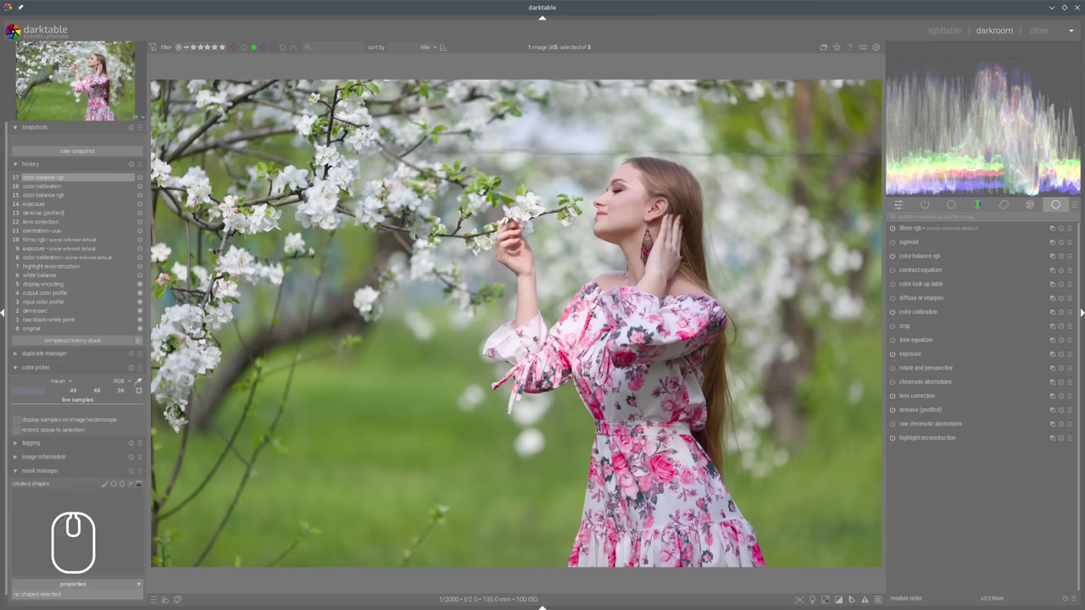
Take a snapshot of the corrected blossom portrait and duplicate the photo in the lighttable.
left_click(56, 153)
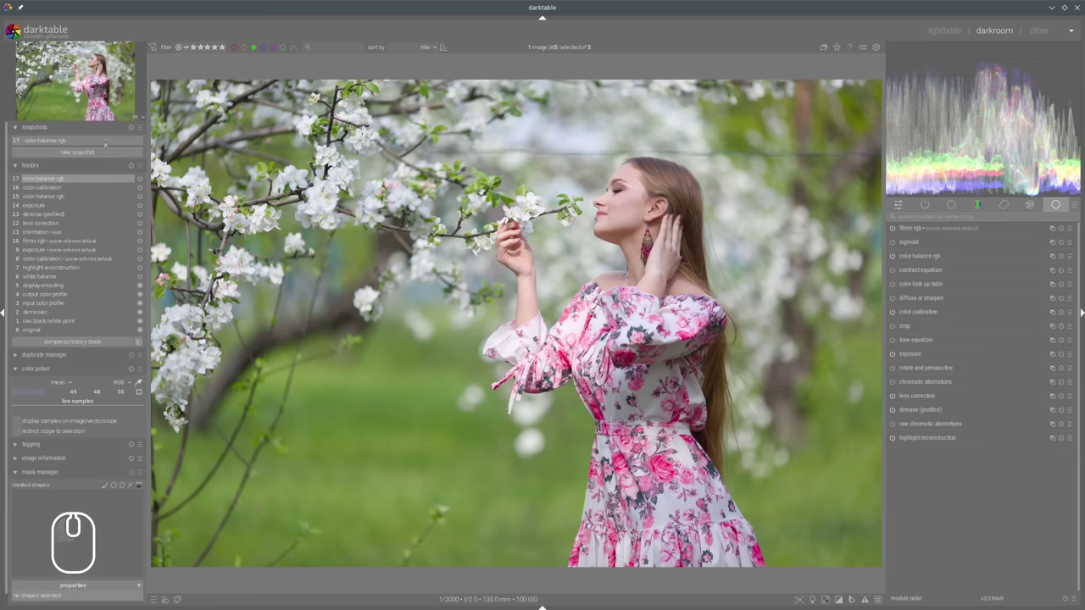
left_click(939, 33)
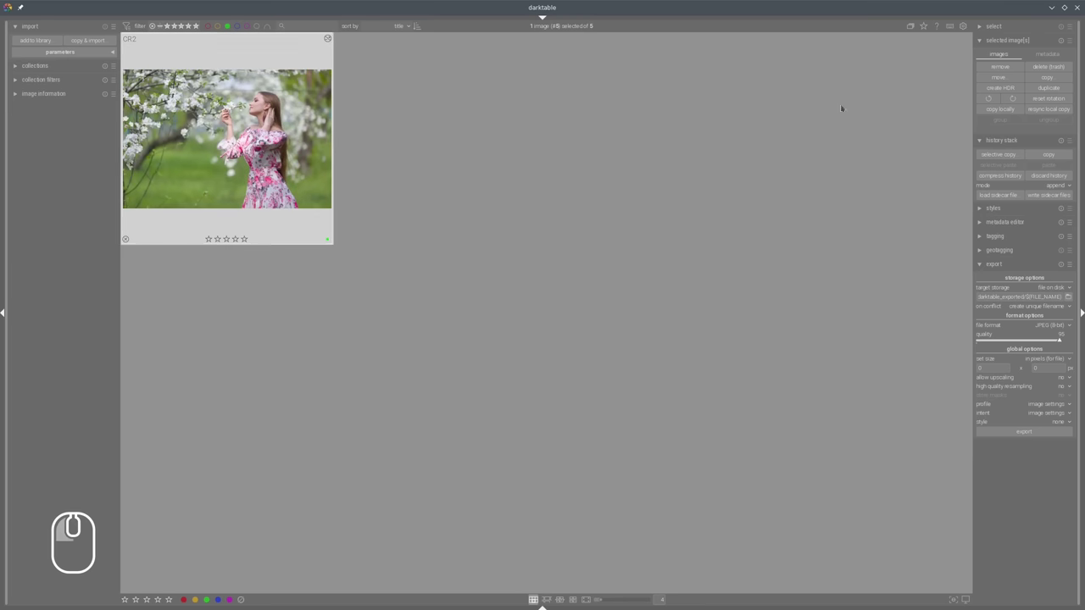
left_click(1048, 87)
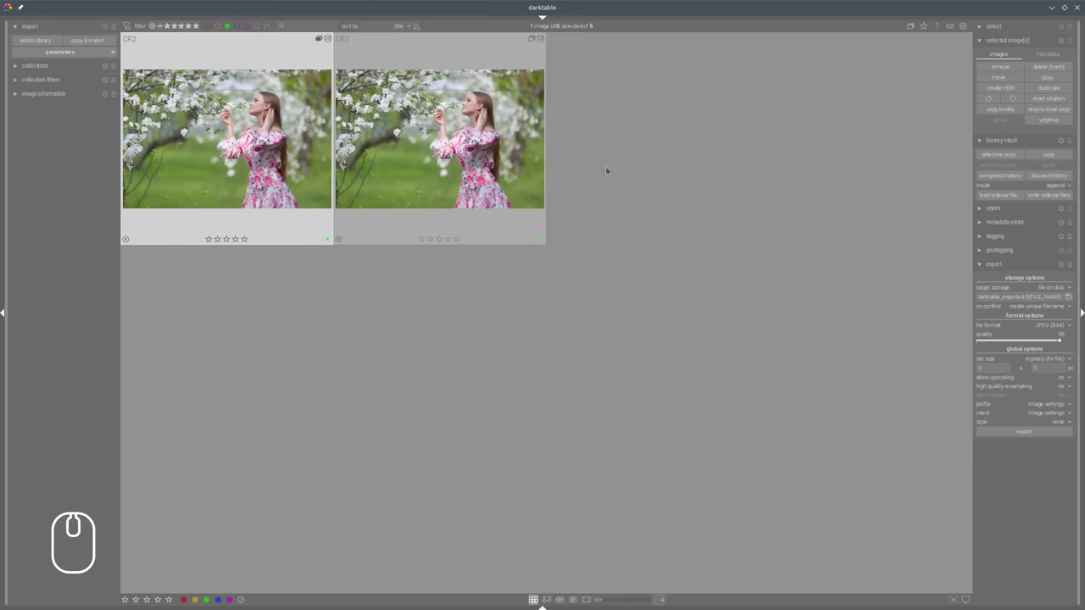
Open the duplicate of the blossom portrait in the darkroom.
scroll(623, 168, "up", 1)
left_click(305, 329)
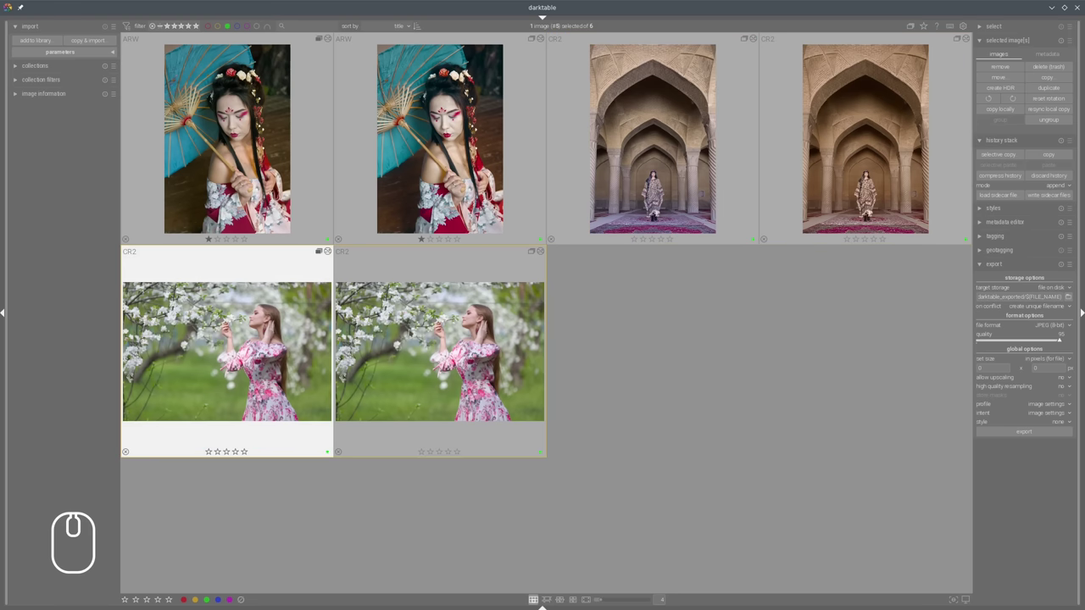
left_click(411, 333)
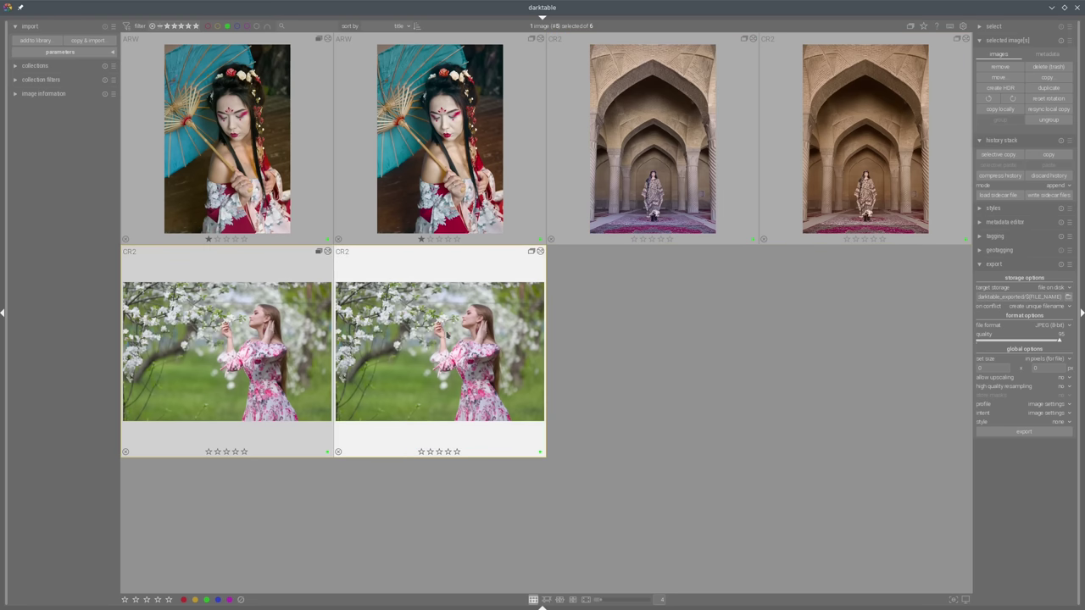
double_click(446, 334)
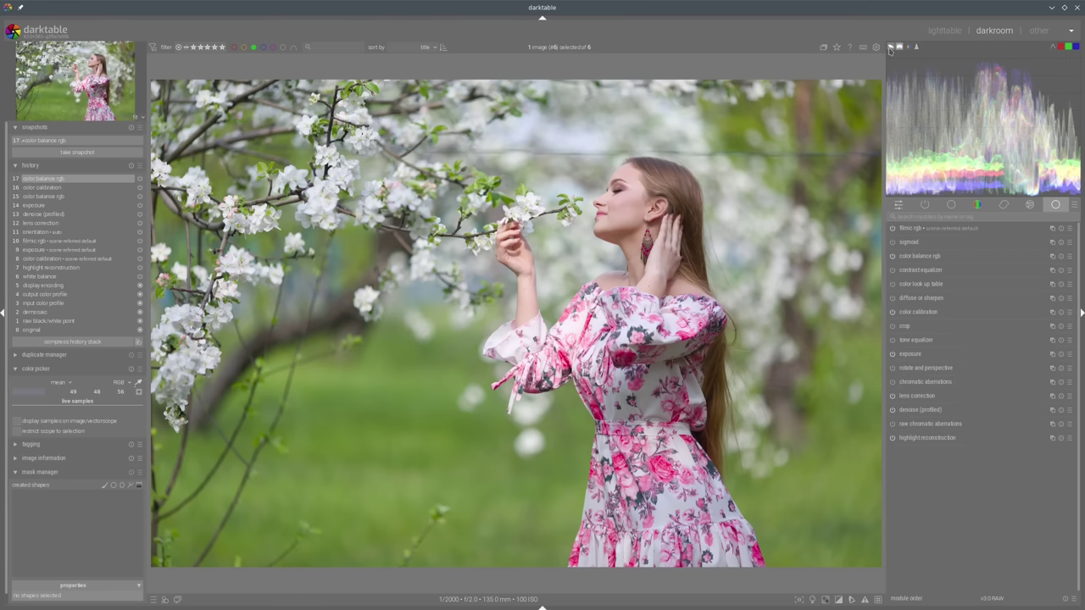
Switch the scope back to the vectorscope and turn off the dyad harmony guide.
left_click(890, 47)
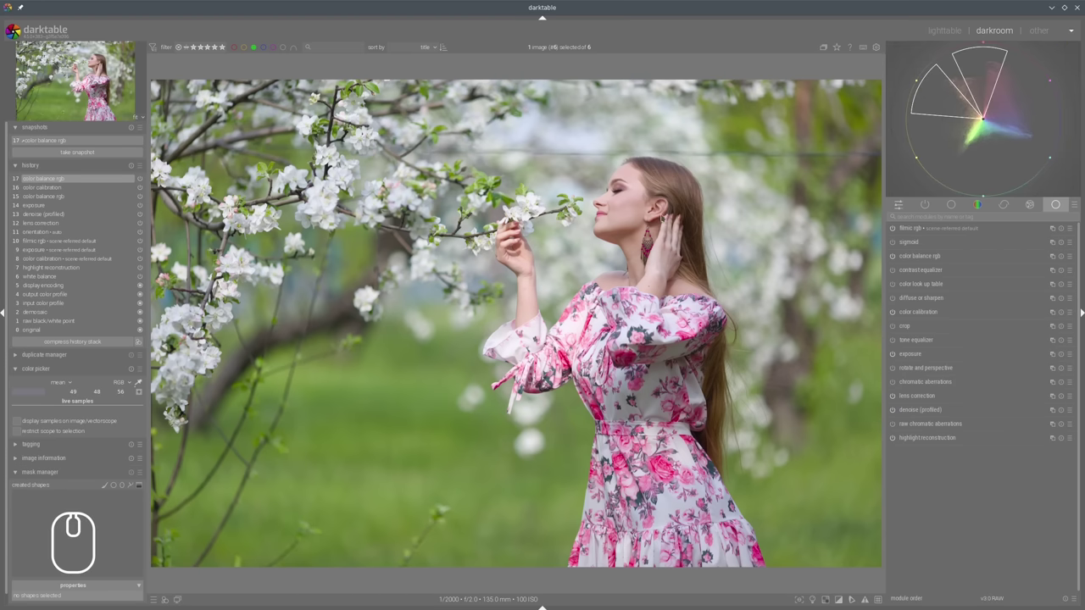
left_click(889, 70)
left_click(890, 96)
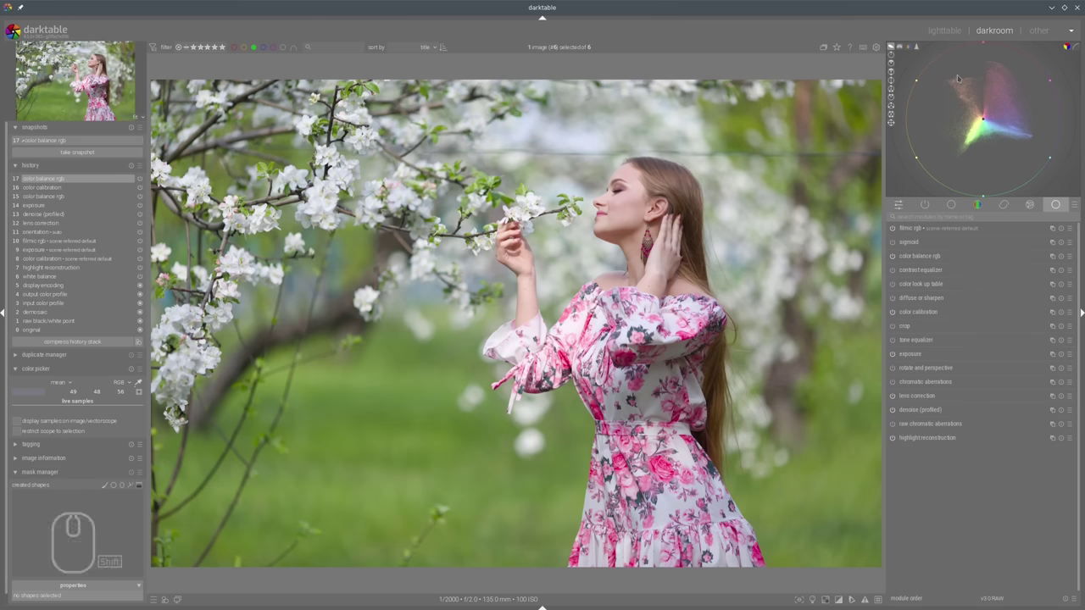
left_click_drag(957, 76, 1023, 141)
mouse_move(1014, 81)
left_mouse_down()
mouse_move(969, 120)
mouse_move(966, 147)
left_mouse_up()
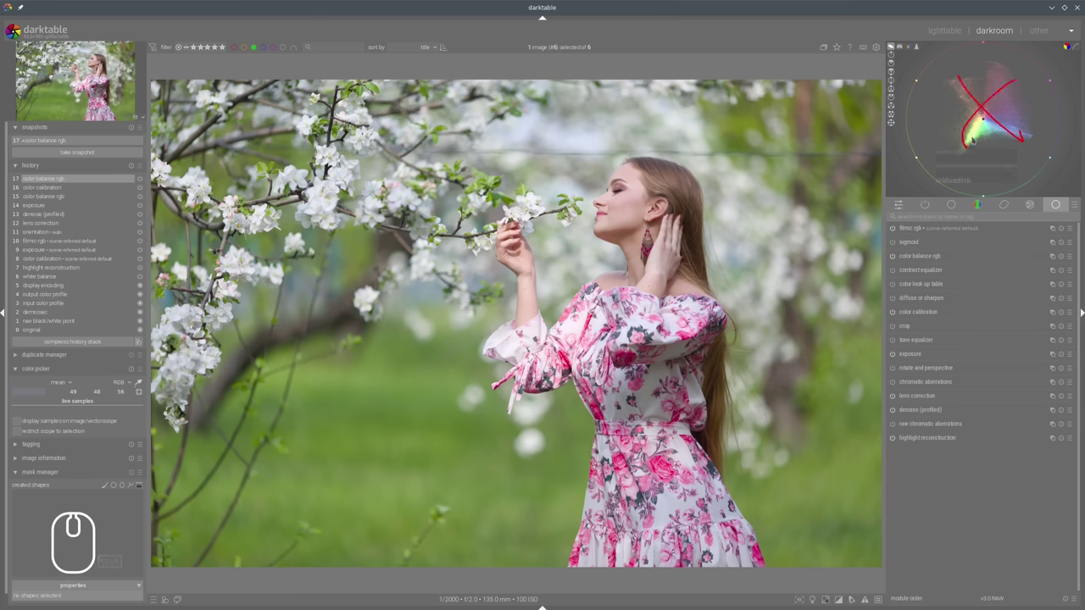
key("shift+super+F11")
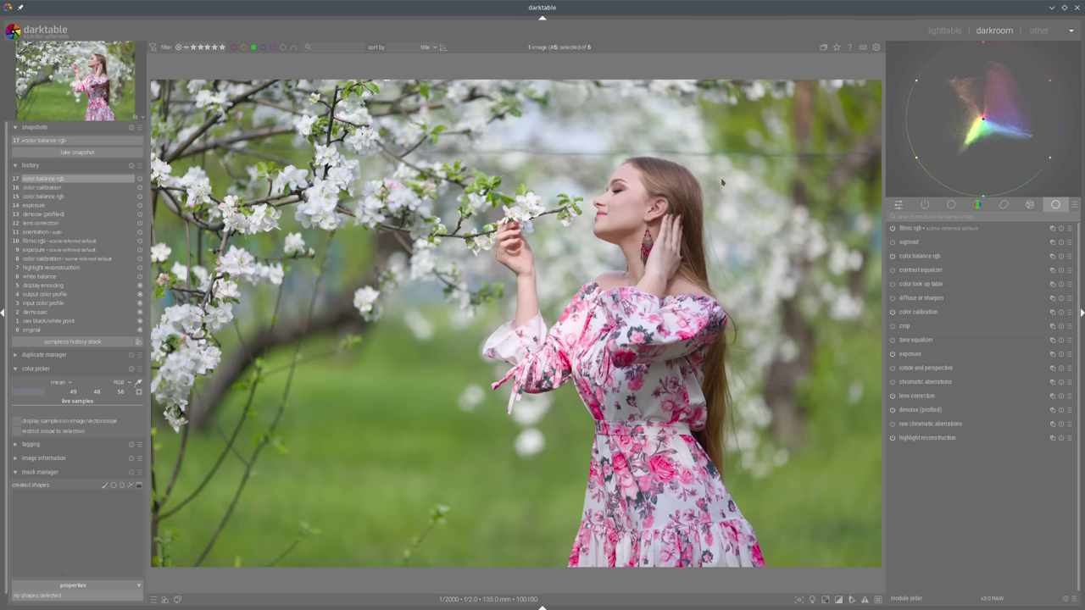
Try the square harmony guide on the vectorscope, rotated to 60°.
left_click(891, 124)
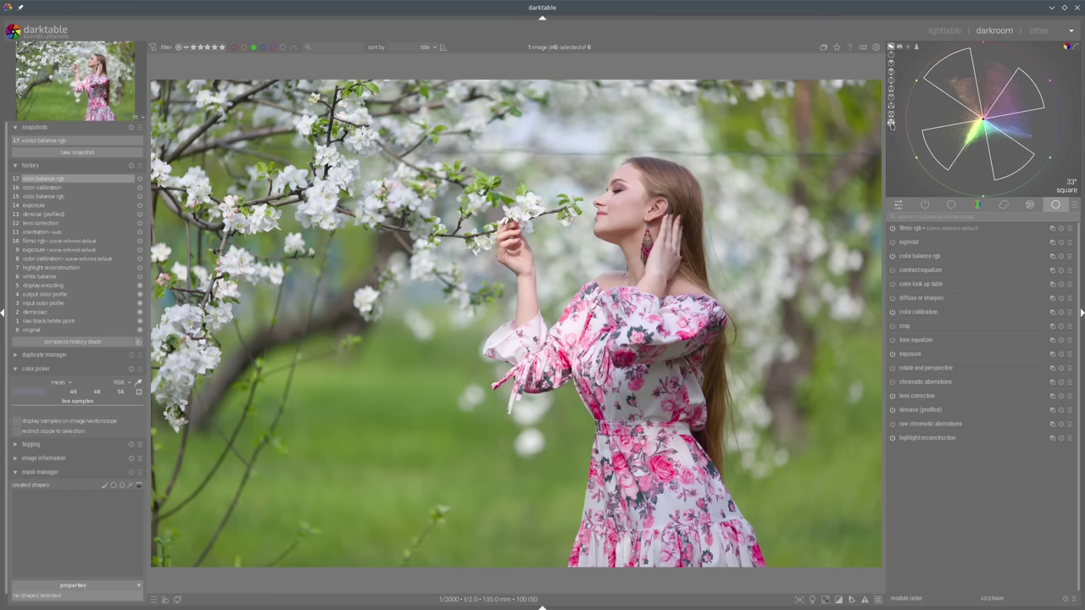
scroll(922, 123, "up", 5)
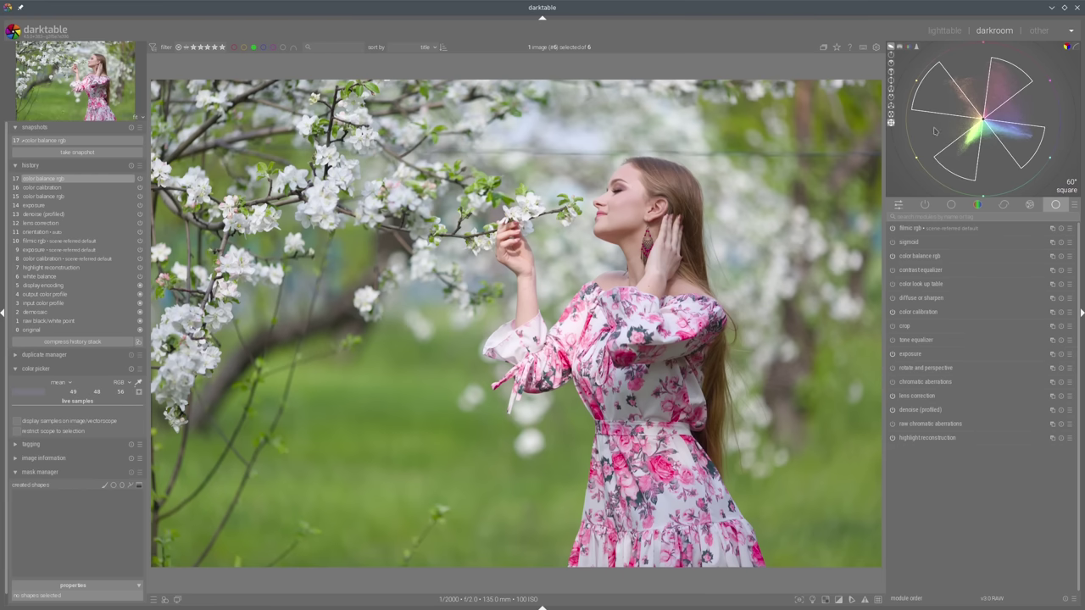
Overlay the tetrad harmony guide on the vectorscope and fine-tune its rotation to 17°.
left_click(891, 114)
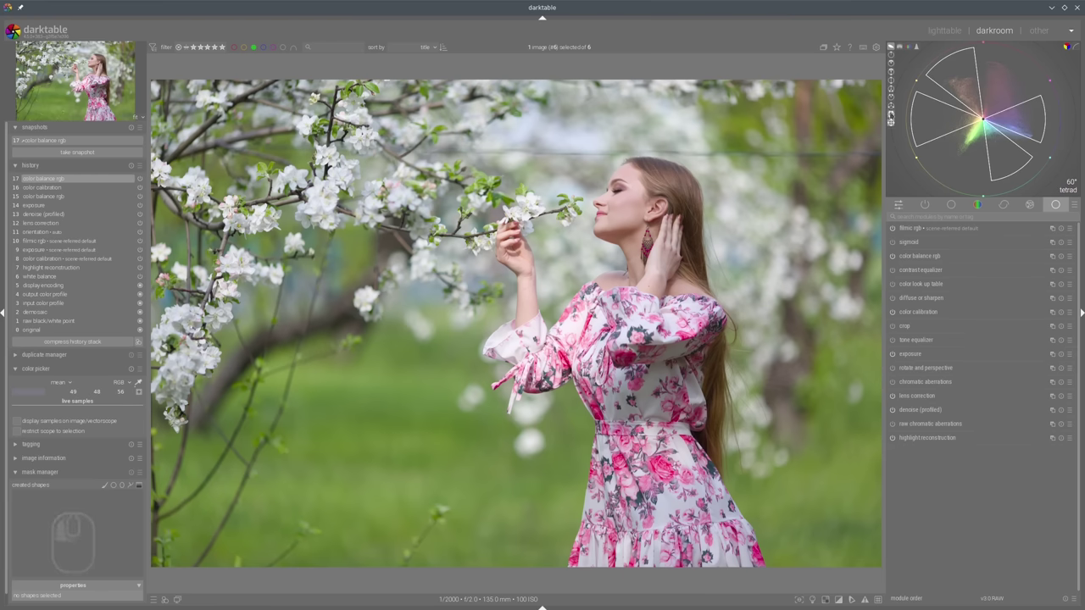
scroll(927, 127, "up", 3)
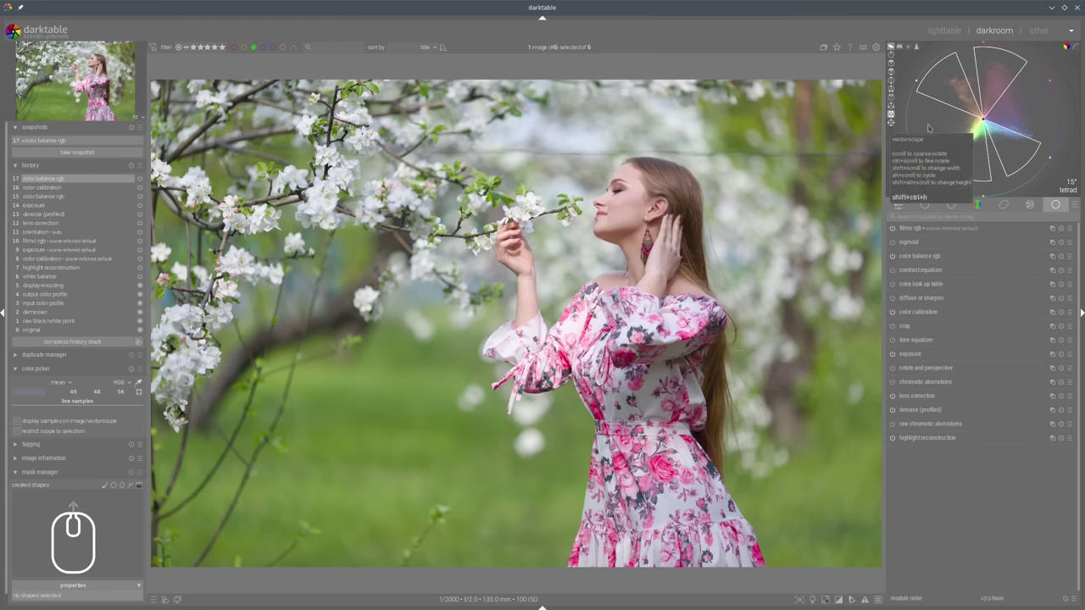
scroll(929, 127, "down", 2)
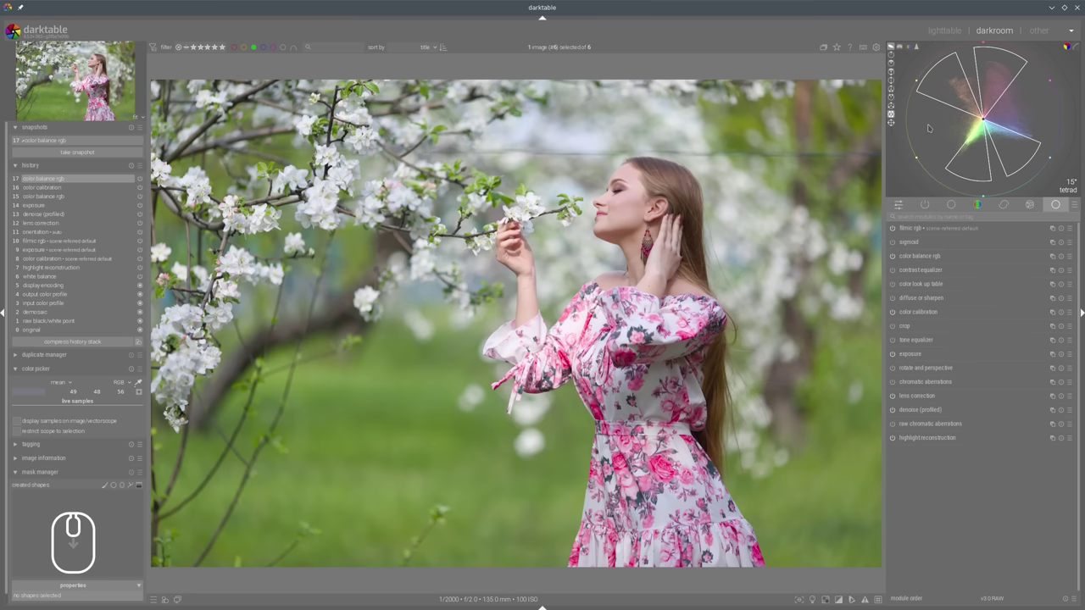
key("ctrl")
scroll(928, 127, "down", 1, "ctrl")
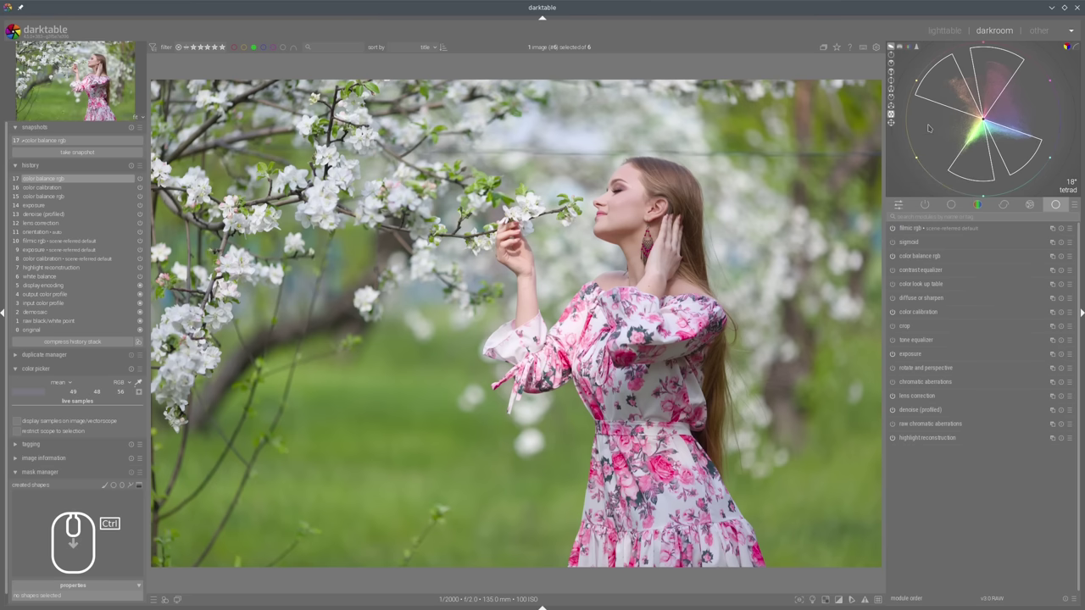
scroll(918, 136, "up", 1, "ctrl")
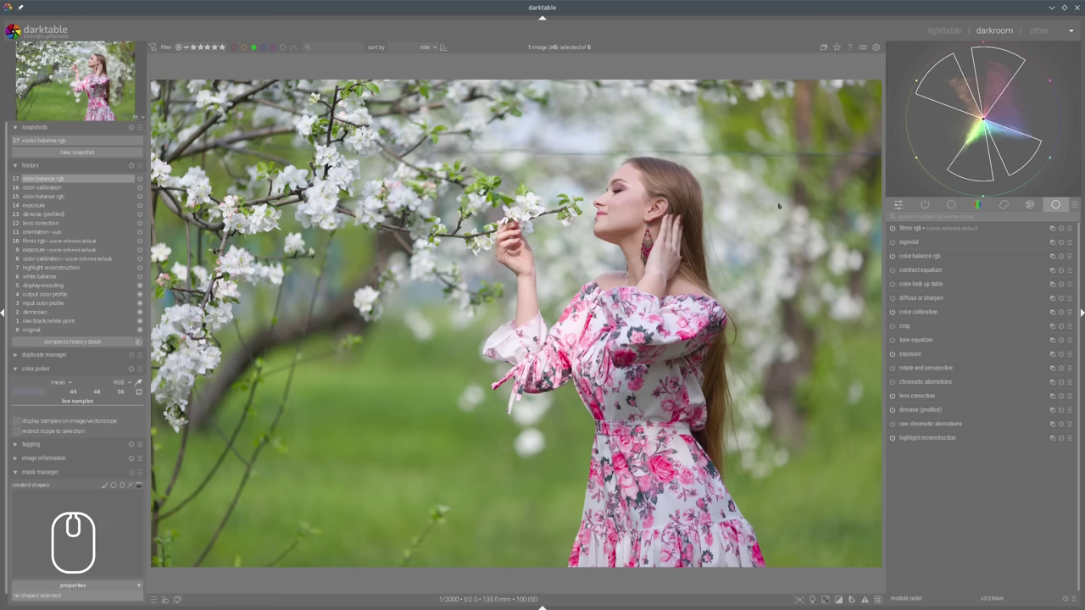
mouse_move(622, 136)
left_mouse_down()
mouse_move(543, 159)
mouse_move(446, 327)
mouse_move(516, 509)
mouse_move(681, 587)
mouse_move(826, 539)
mouse_move(835, 268)
mouse_move(600, 116)
mouse_move(563, 115)
left_mouse_up()
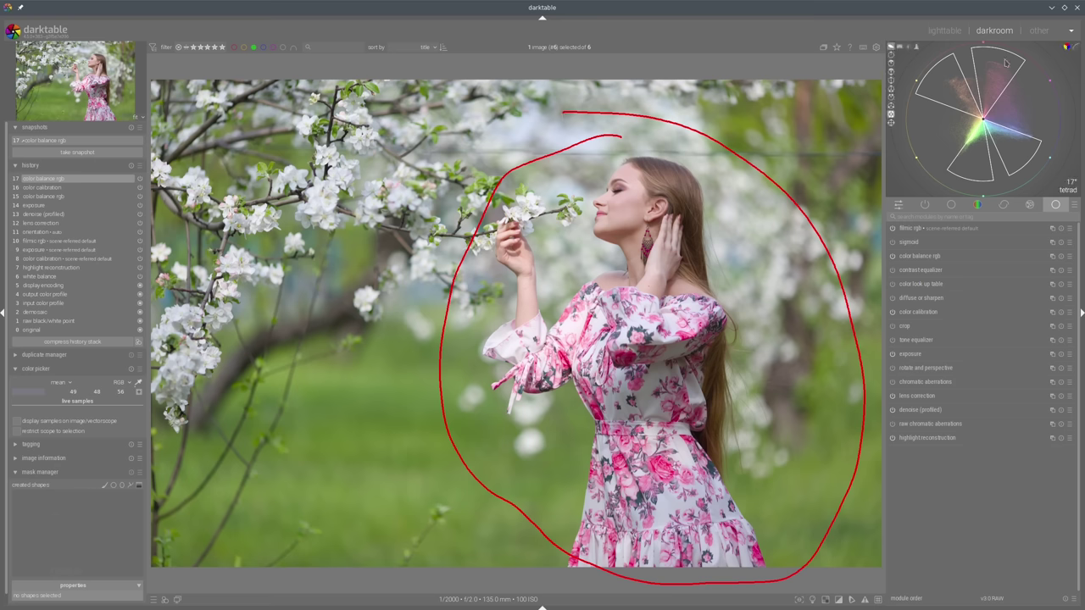
mouse_move(1002, 59)
left_mouse_down()
mouse_move(948, 69)
mouse_move(964, 113)
mouse_move(1022, 85)
mouse_move(986, 70)
left_mouse_up()
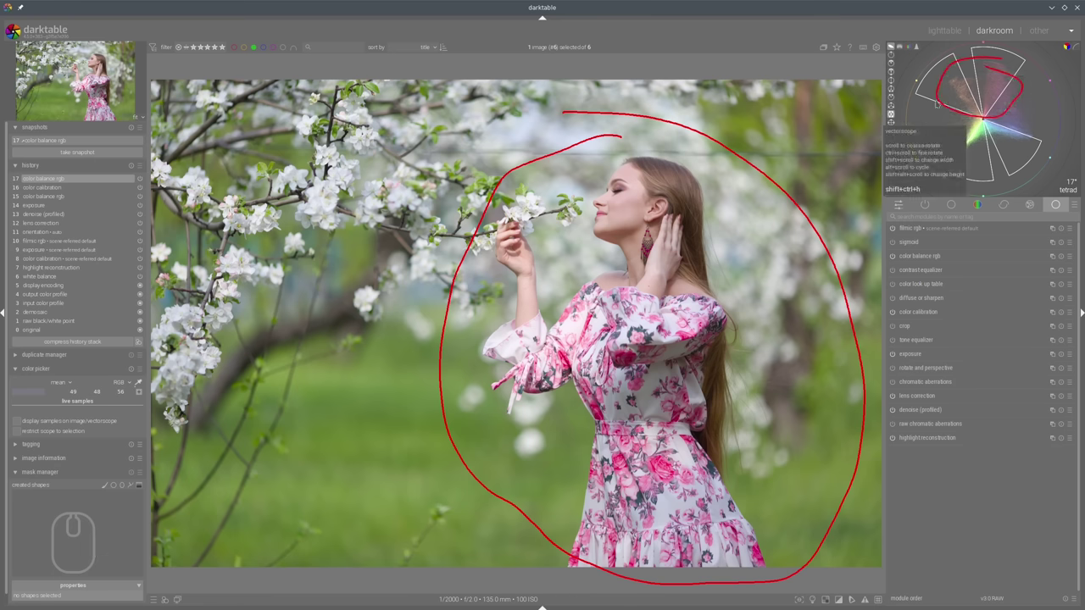
left_click_drag(797, 82, 785, 103)
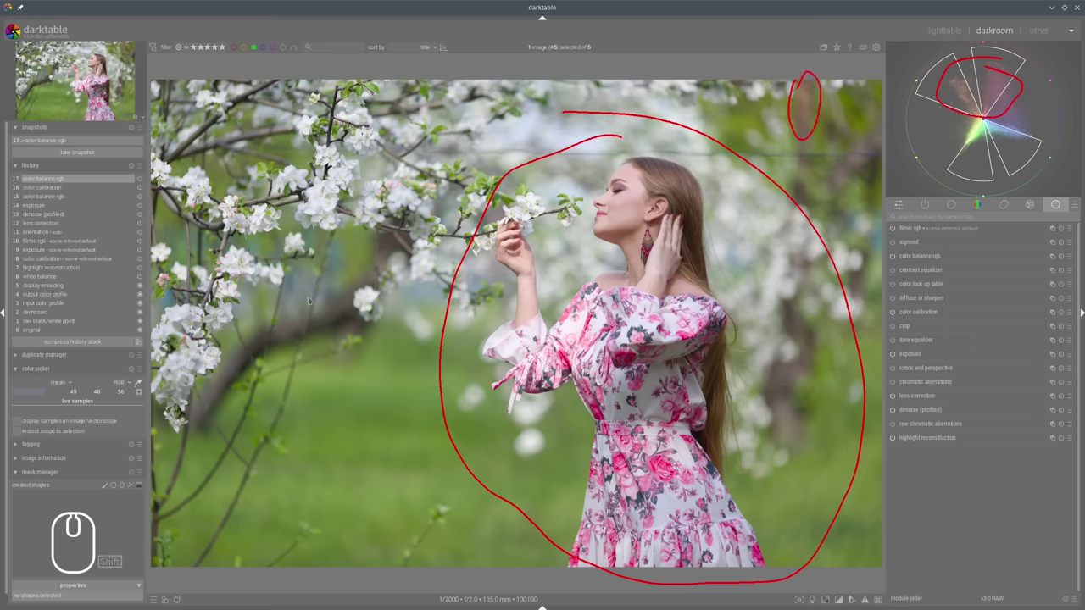
key("super+shift+F11")
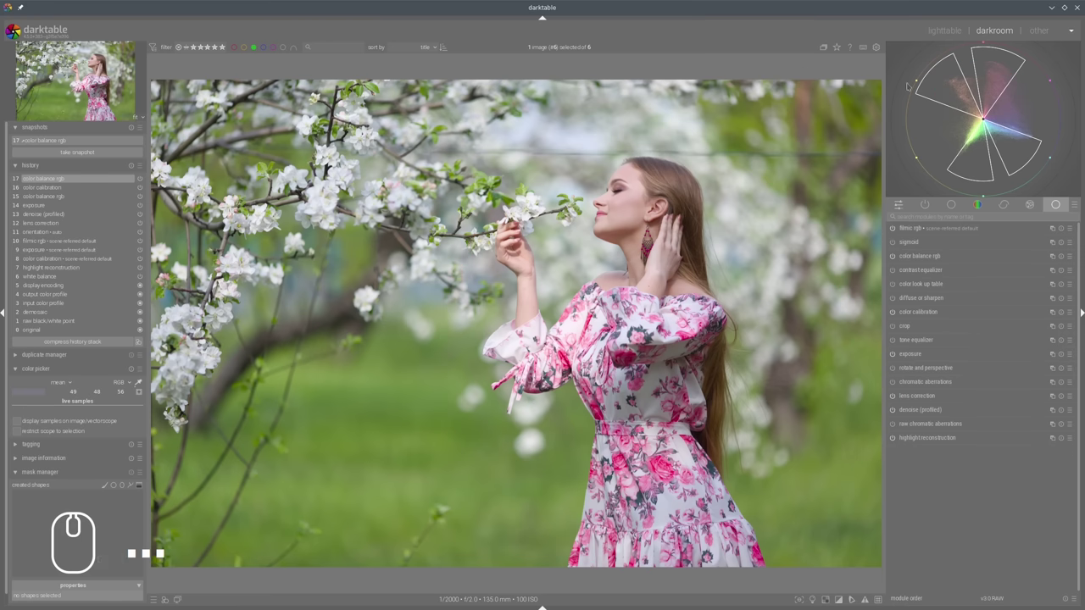
mouse_move(646, 150)
left_mouse_down()
mouse_move(550, 163)
mouse_move(436, 351)
mouse_move(511, 542)
mouse_move(697, 591)
mouse_move(829, 427)
mouse_move(660, 173)
mouse_move(563, 135)
left_mouse_up()
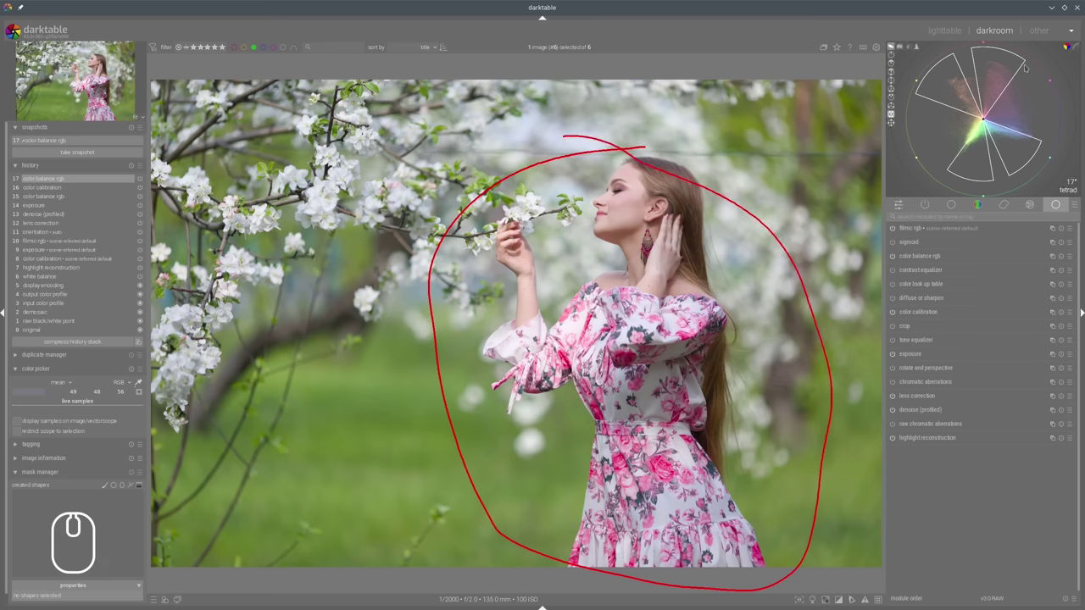
mouse_move(1026, 68)
left_mouse_down()
mouse_move(956, 137)
mouse_move(987, 64)
left_mouse_up()
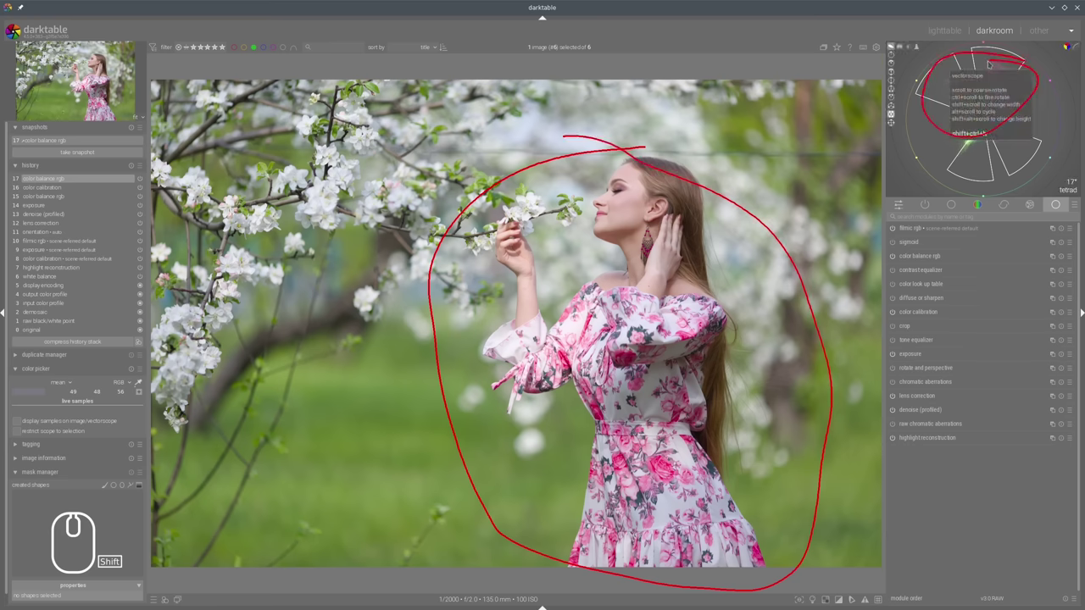
key("shift+super+F11")
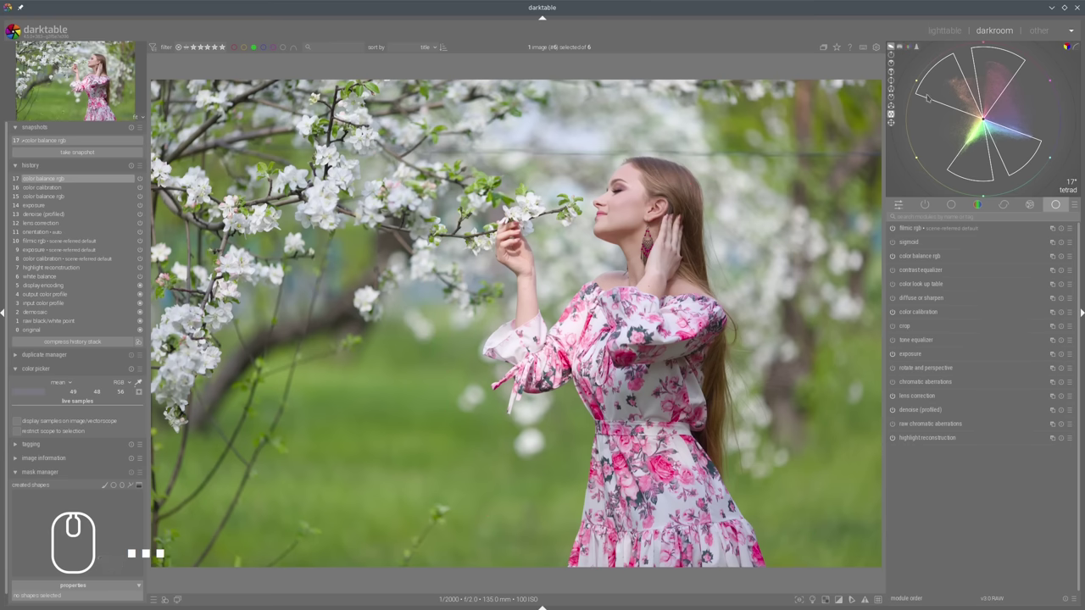
mouse_move(967, 121)
left_mouse_down()
mouse_move(939, 158)
mouse_move(964, 121)
left_mouse_up()
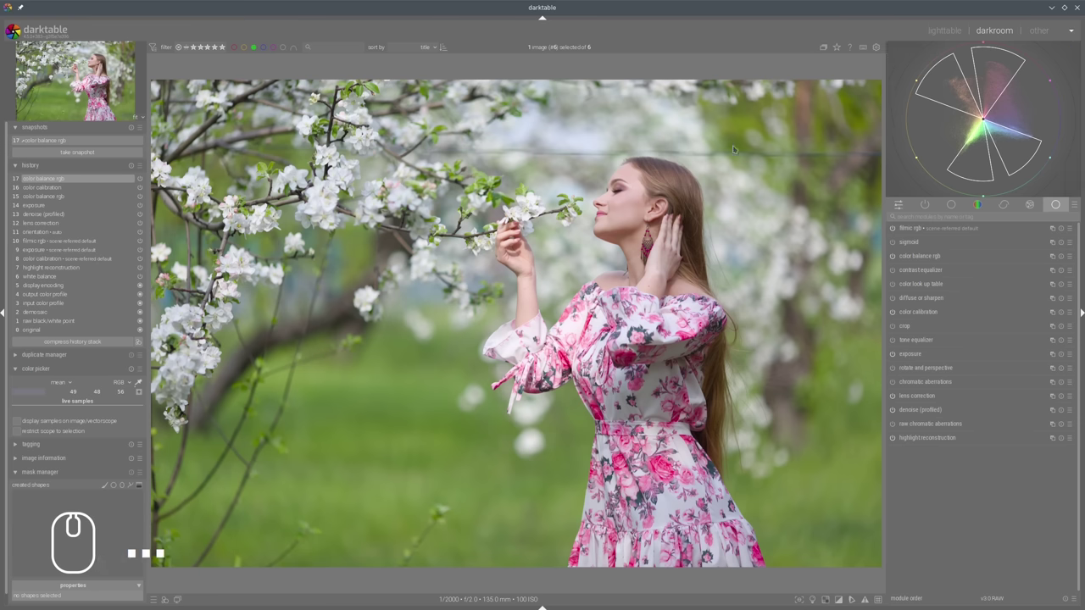
mouse_move(957, 109)
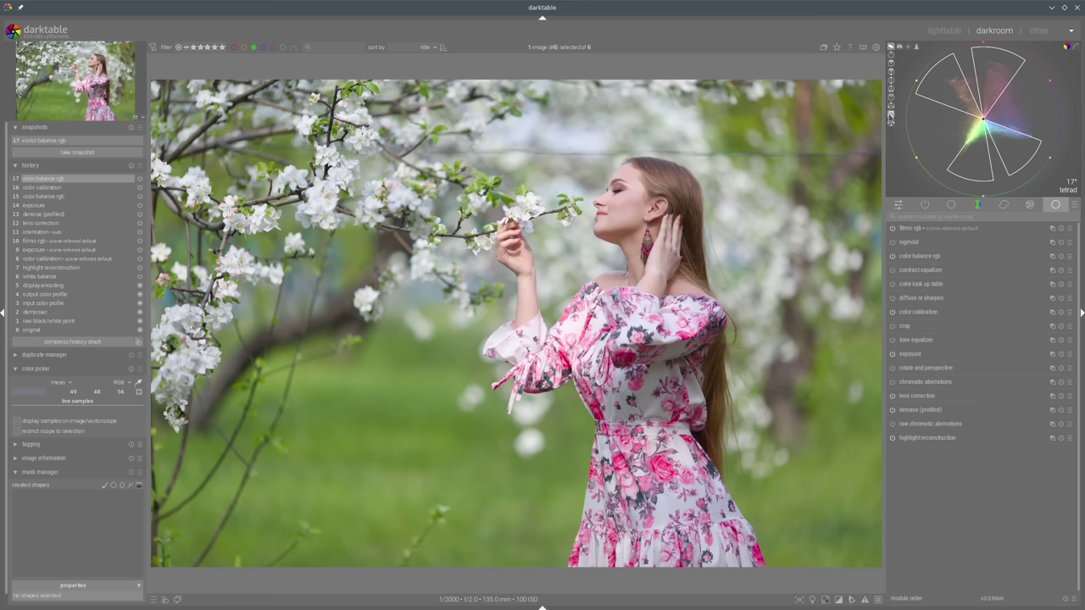
left_click_drag(950, 124, 1023, 127)
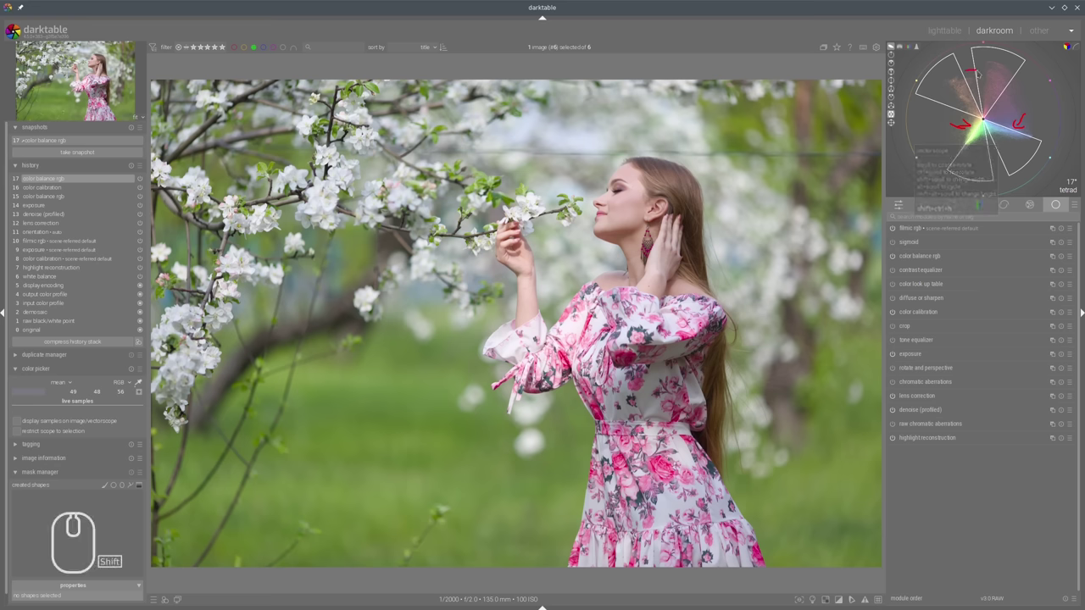
left_click_drag(976, 70, 950, 73)
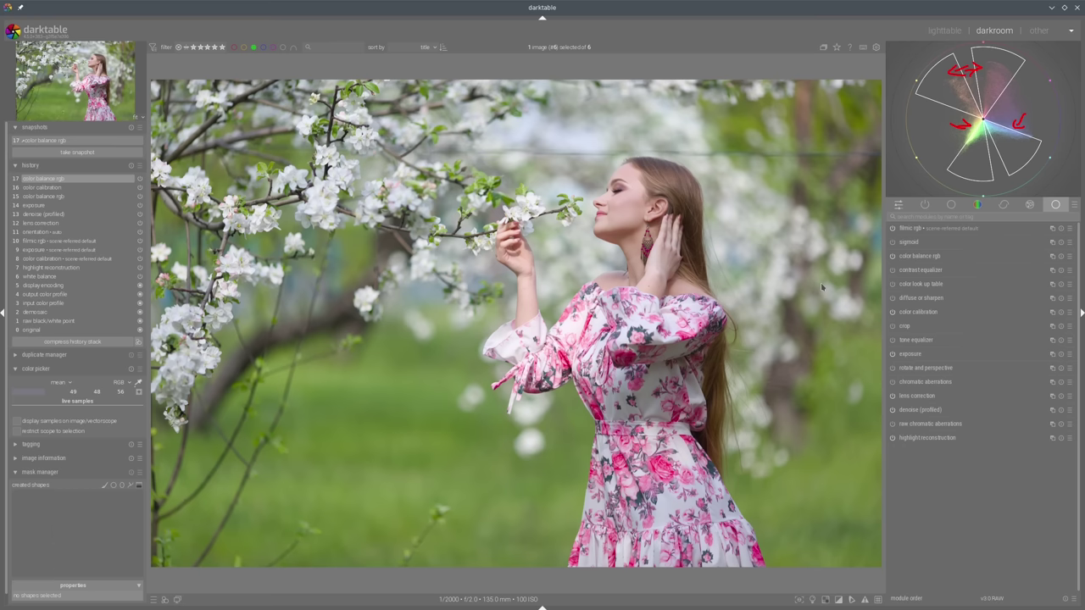
key("super+shift+F11")
Add a second color calibration instance and set its R channel mix to about +1.05 input R, -0.20 input G and +0.10 input B.
left_click(1052, 312)
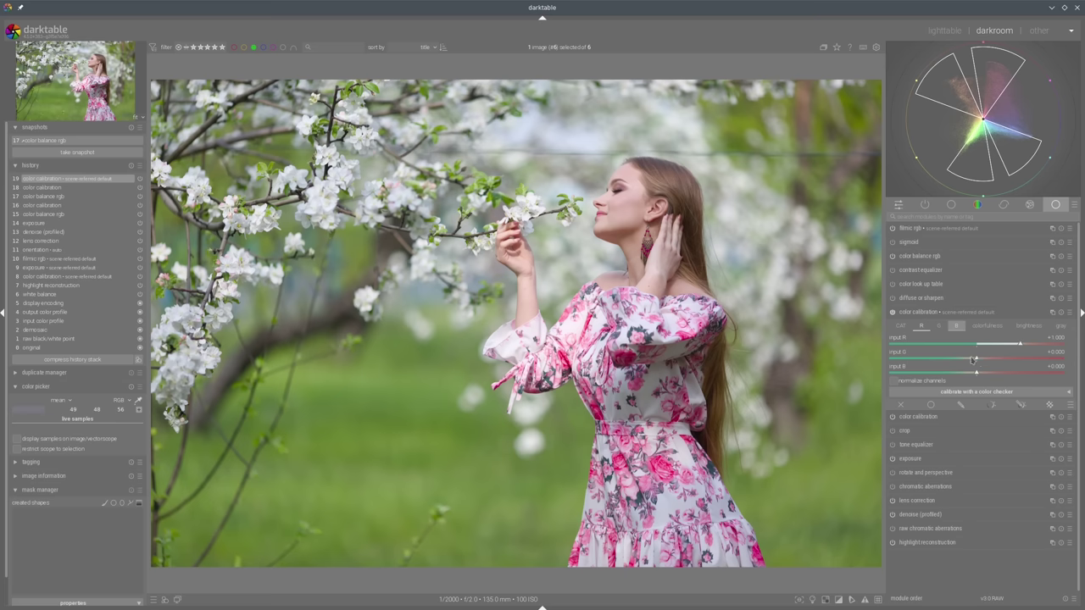
left_click_drag(974, 360, 972, 360)
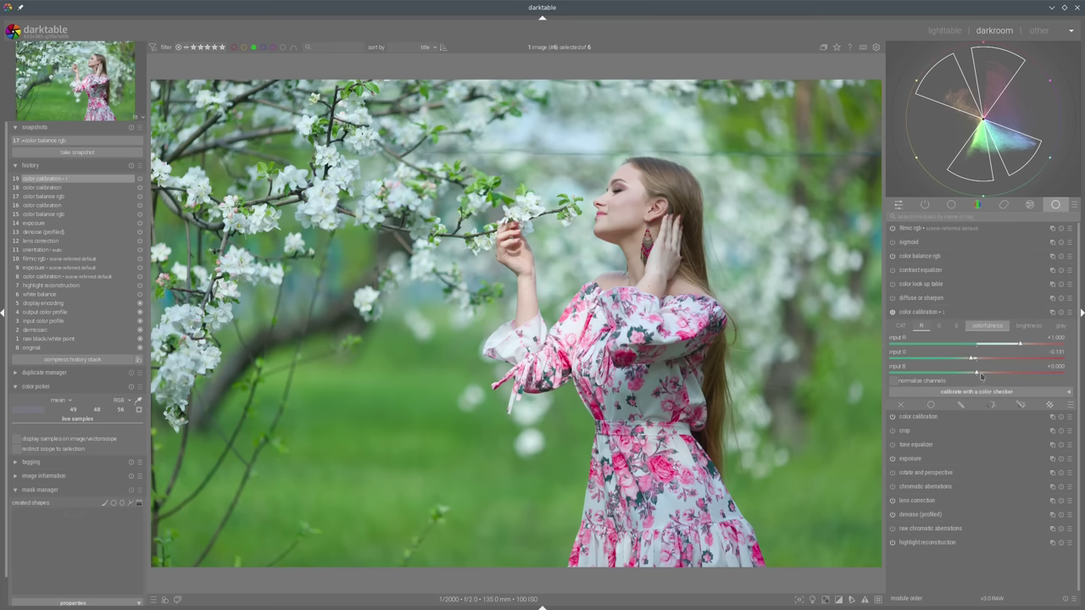
left_click_drag(981, 373, 981, 376)
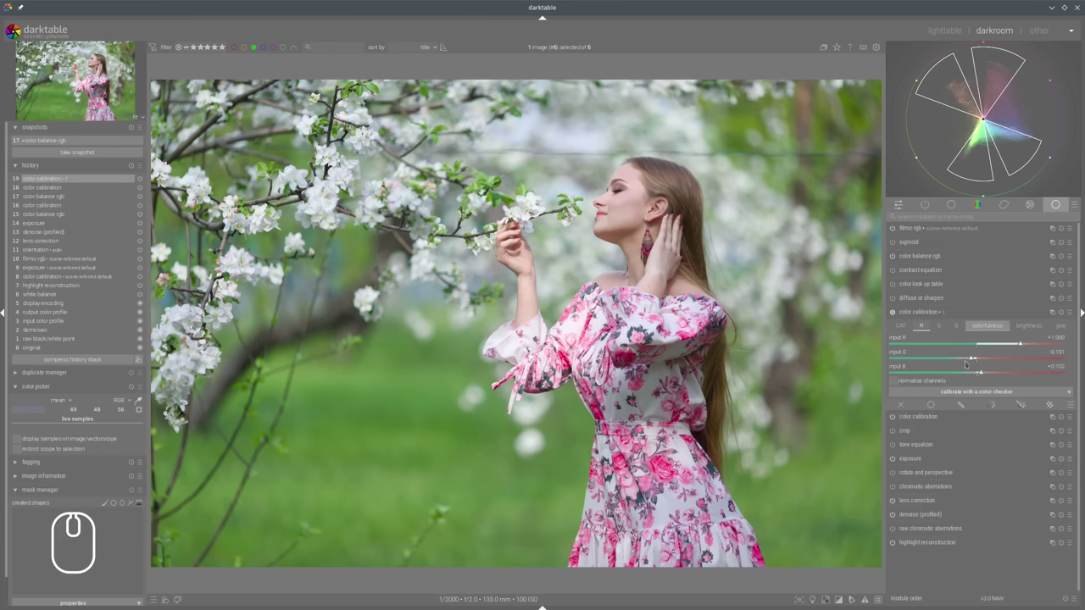
left_click(968, 360)
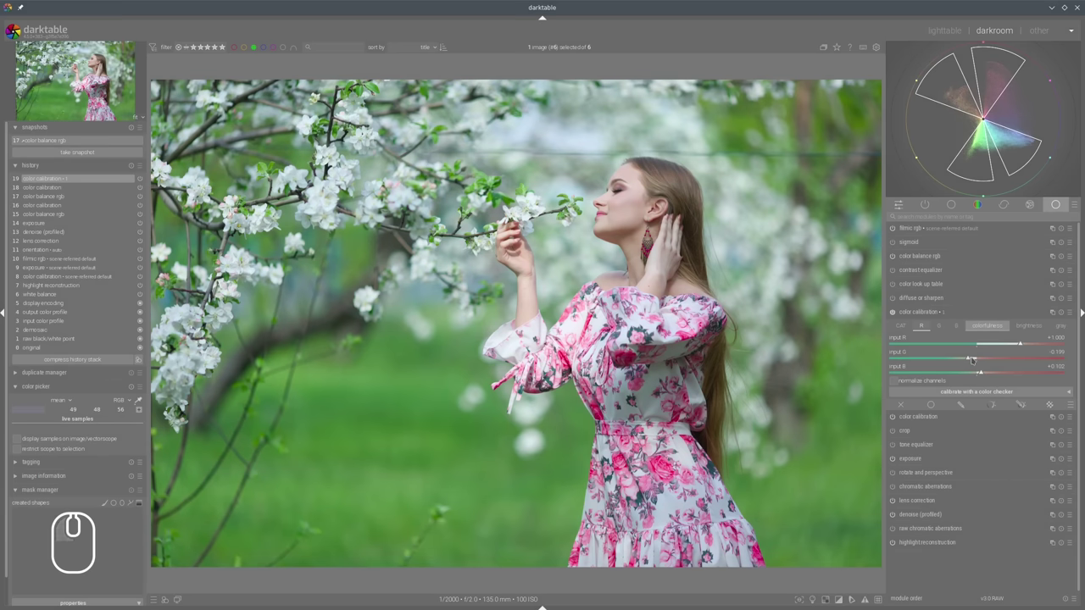
left_click(1022, 344)
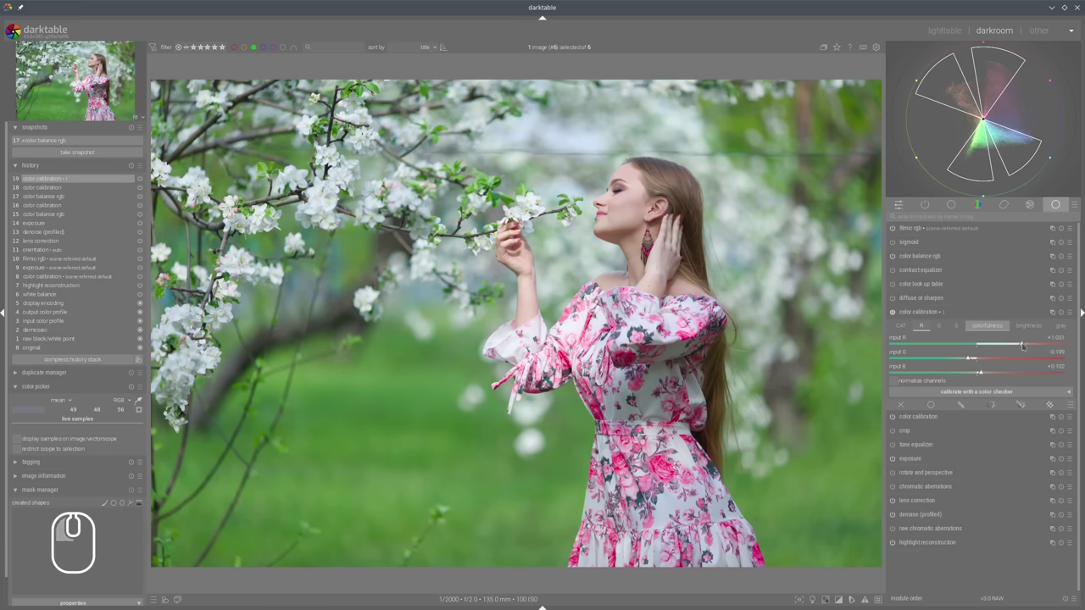
left_click(1022, 344)
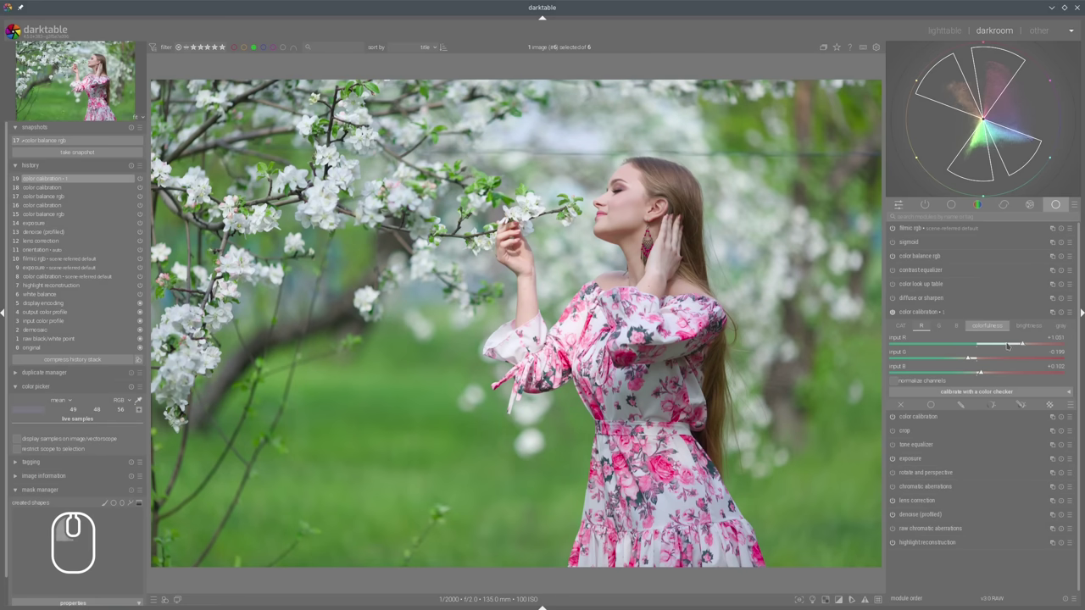
Compare the image with and without the second color calibration instance.
left_click(893, 313)
left_click(894, 313)
left_click(893, 313)
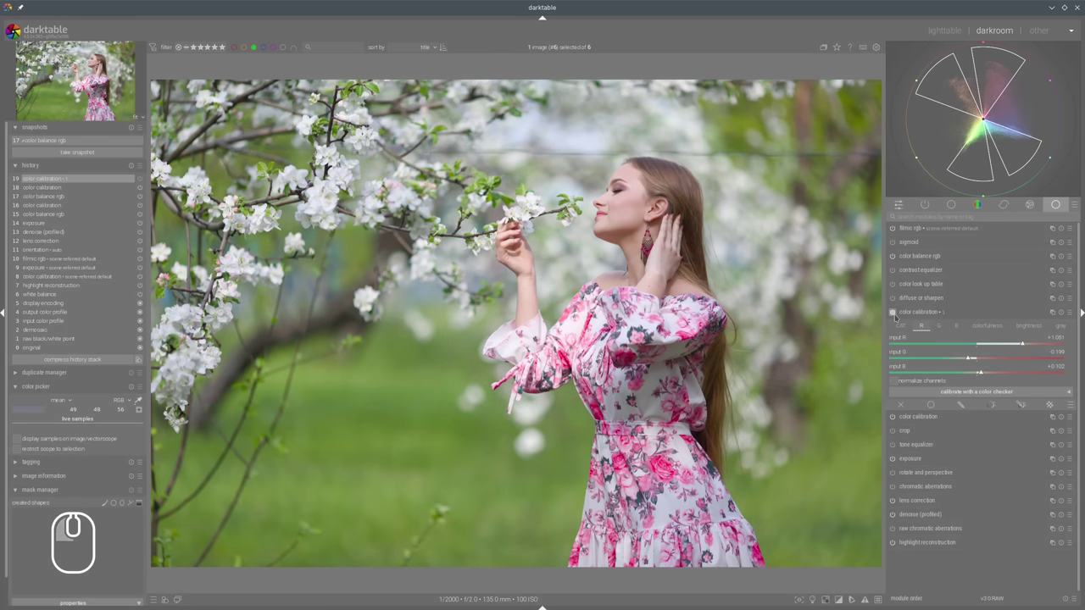
left_click(894, 313)
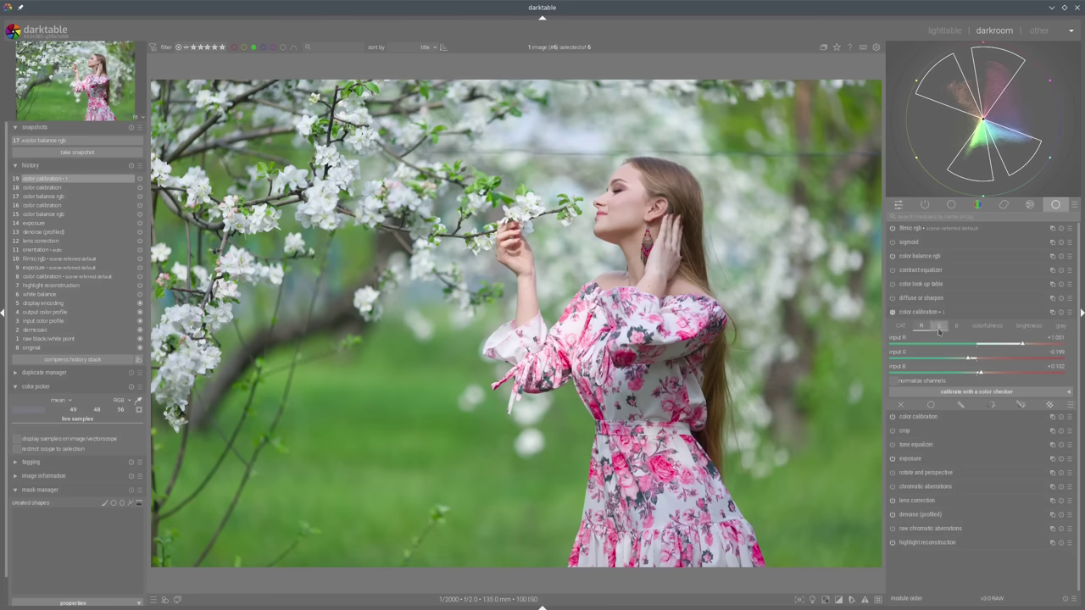
In the second color calibration's G channel, set input R to about -0.07 and input G to about +1.08.
left_click(939, 327)
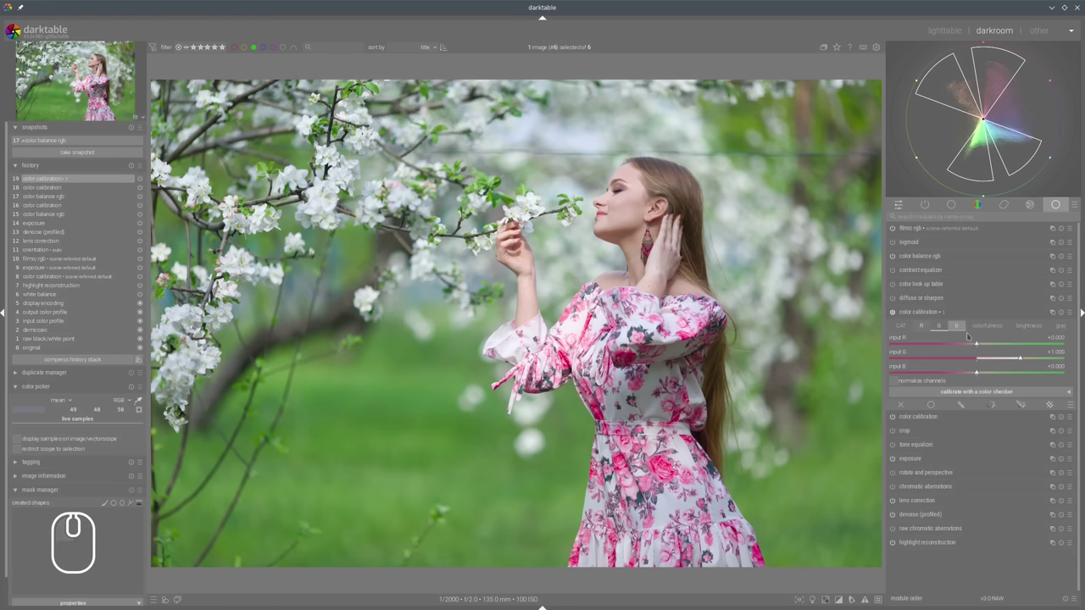
left_click(974, 344)
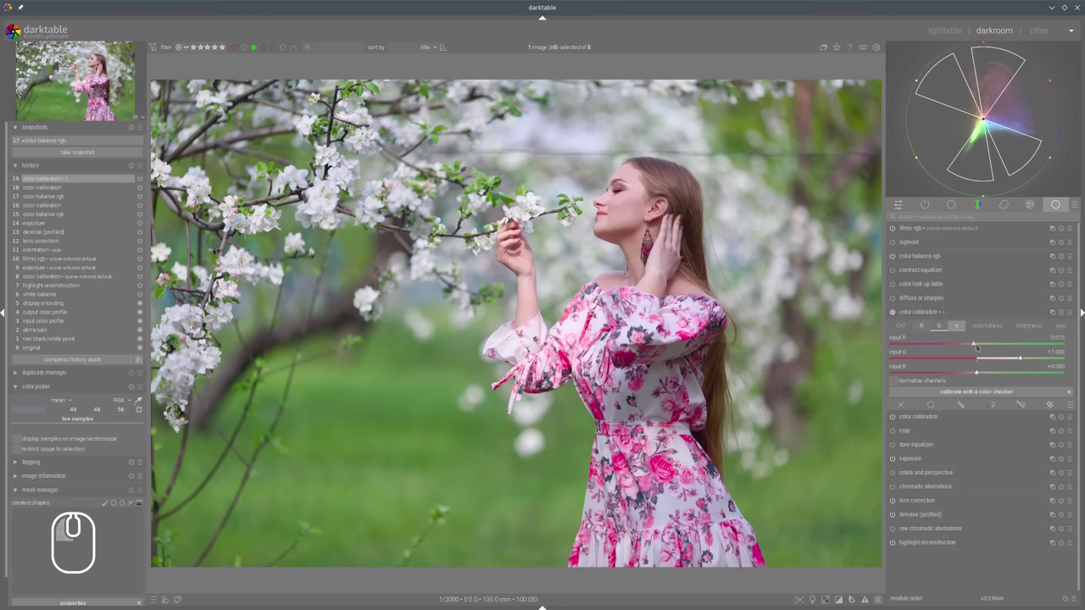
left_click(1024, 359)
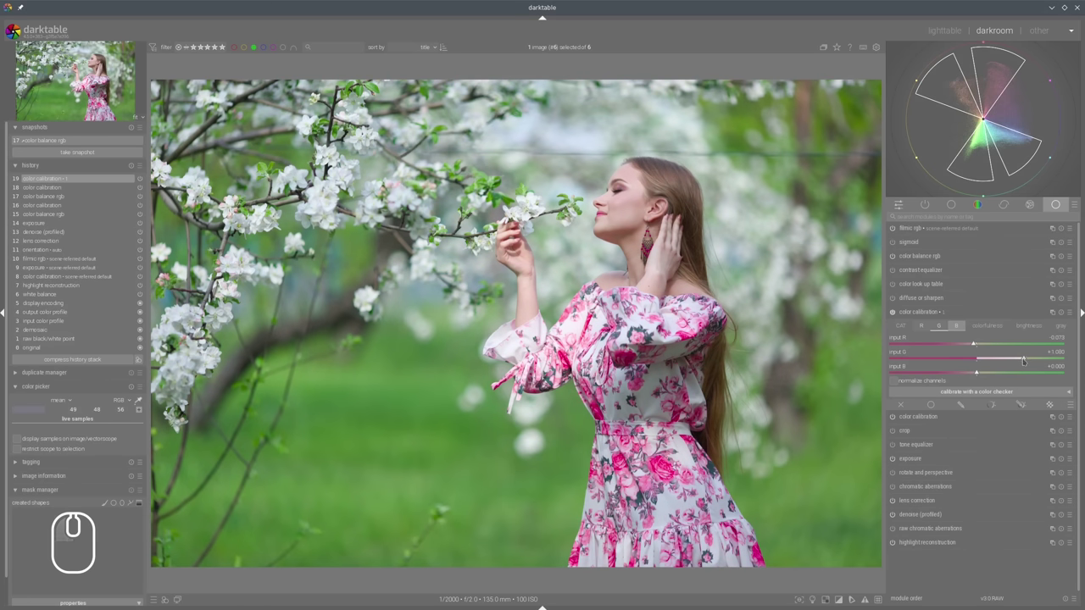
left_click(973, 345)
In the second color calibration's B channel, set input R to about -0.13 and input G to about +0.16.
left_click(955, 325)
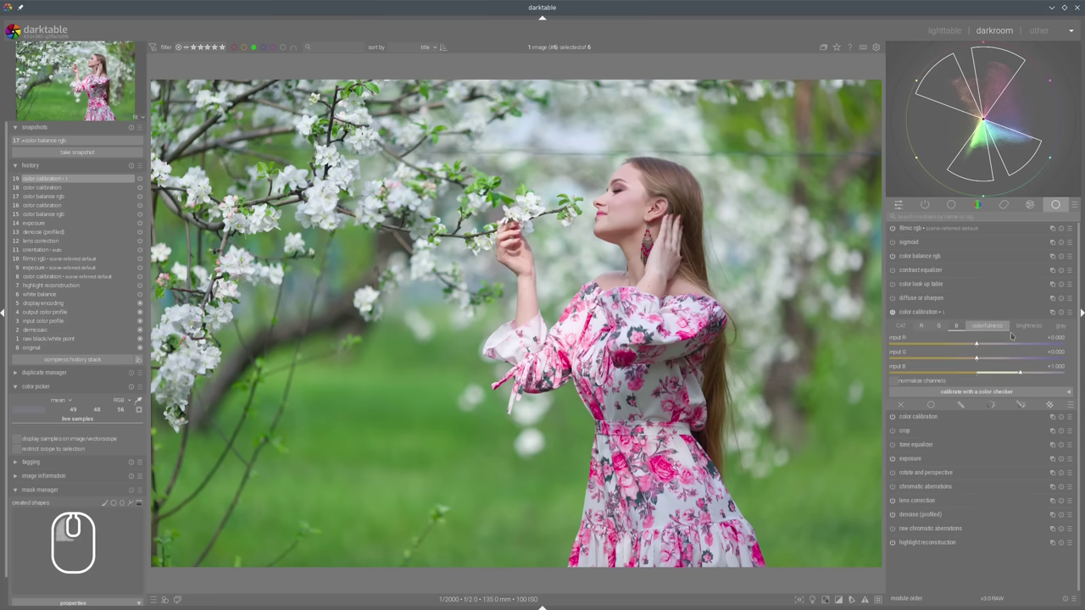
left_click(973, 345)
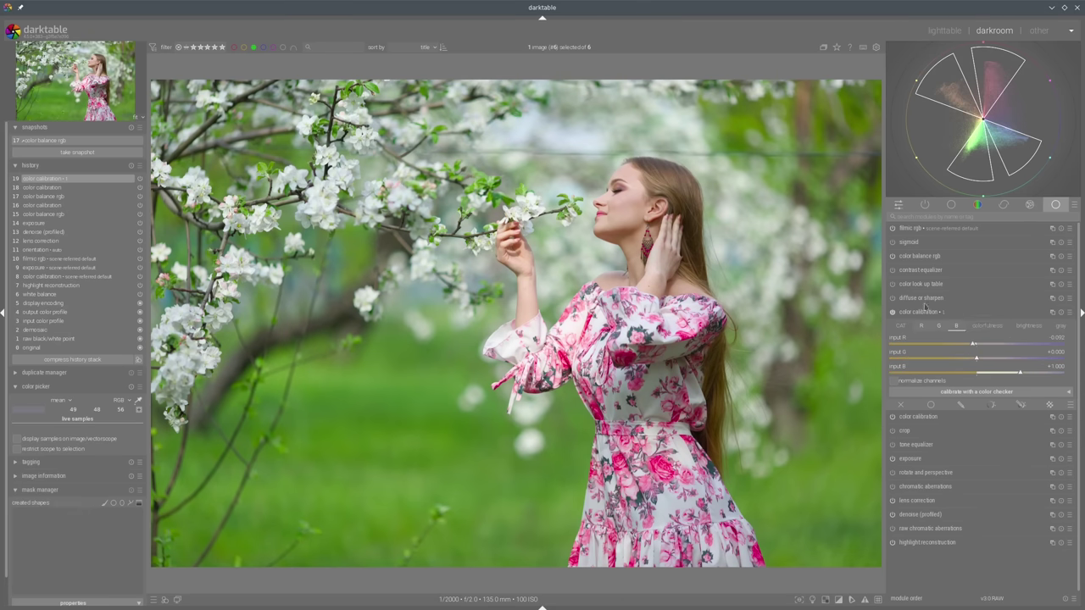
left_click(972, 345)
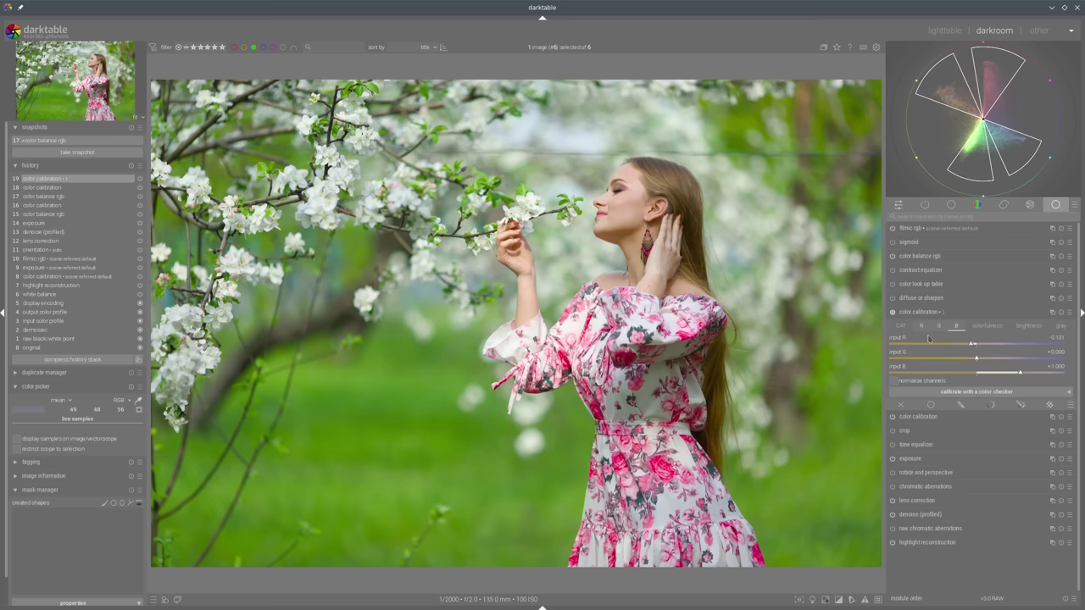
left_click(983, 359)
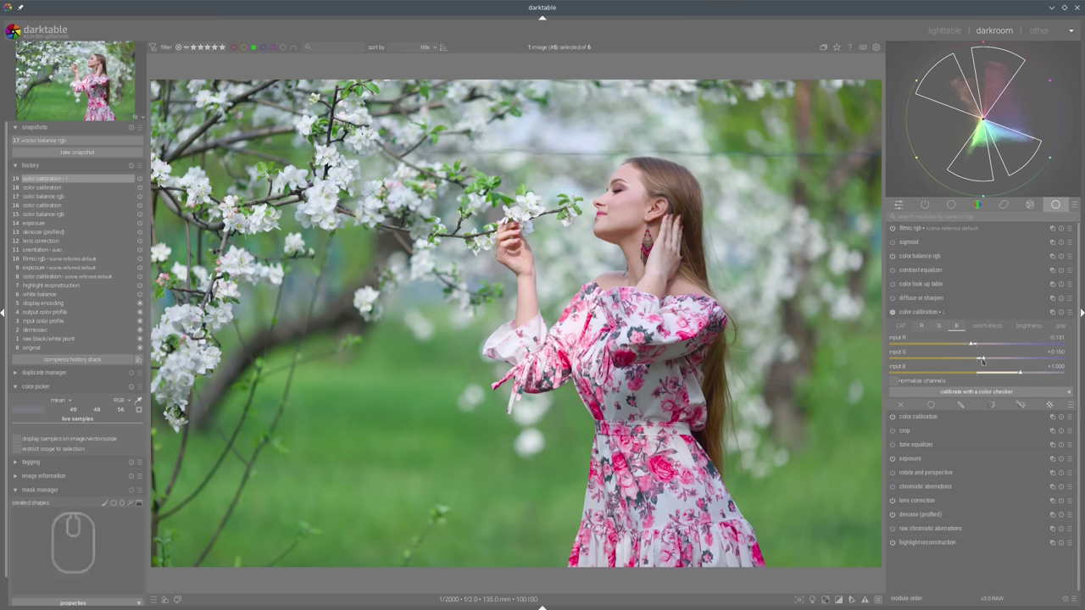
left_click(983, 360)
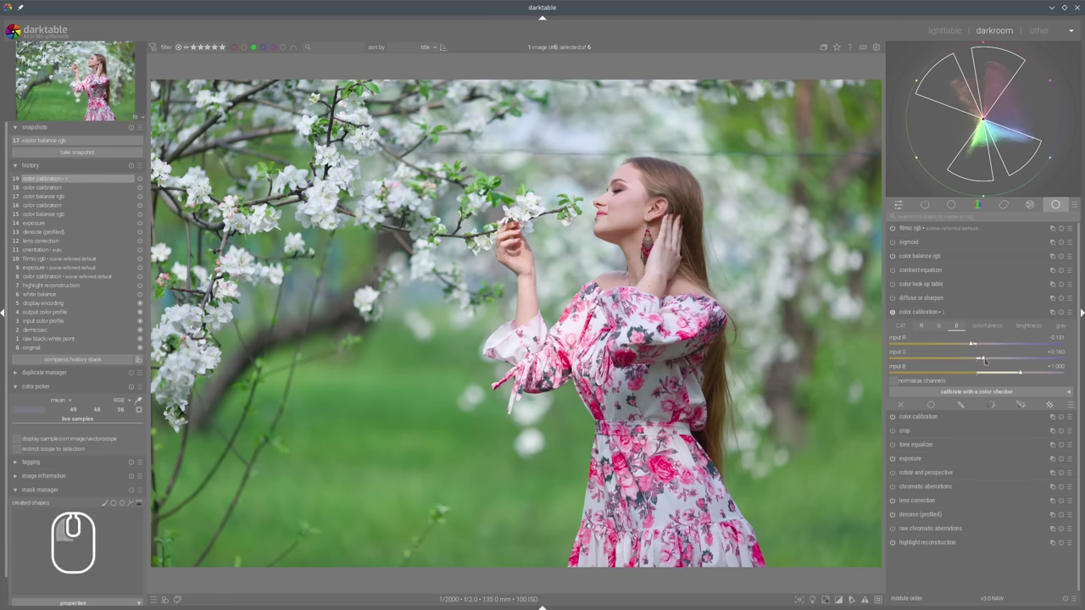
Compare the image and vectorscope with and without the finished RGB channel mix of the second color calibration.
left_click(893, 313)
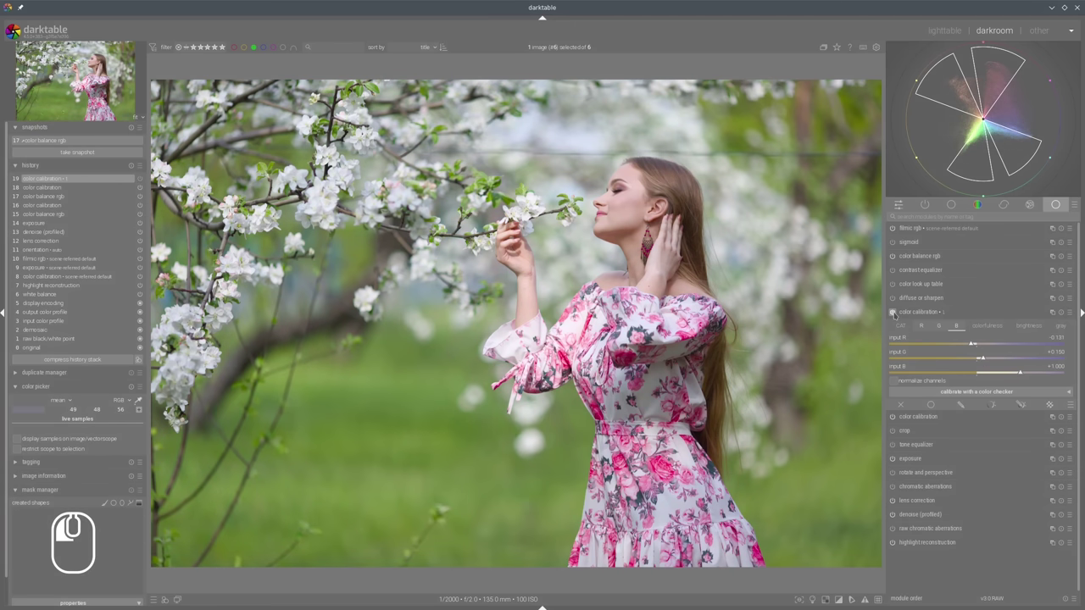
left_click(891, 312)
left_click(892, 312)
left_click(891, 312)
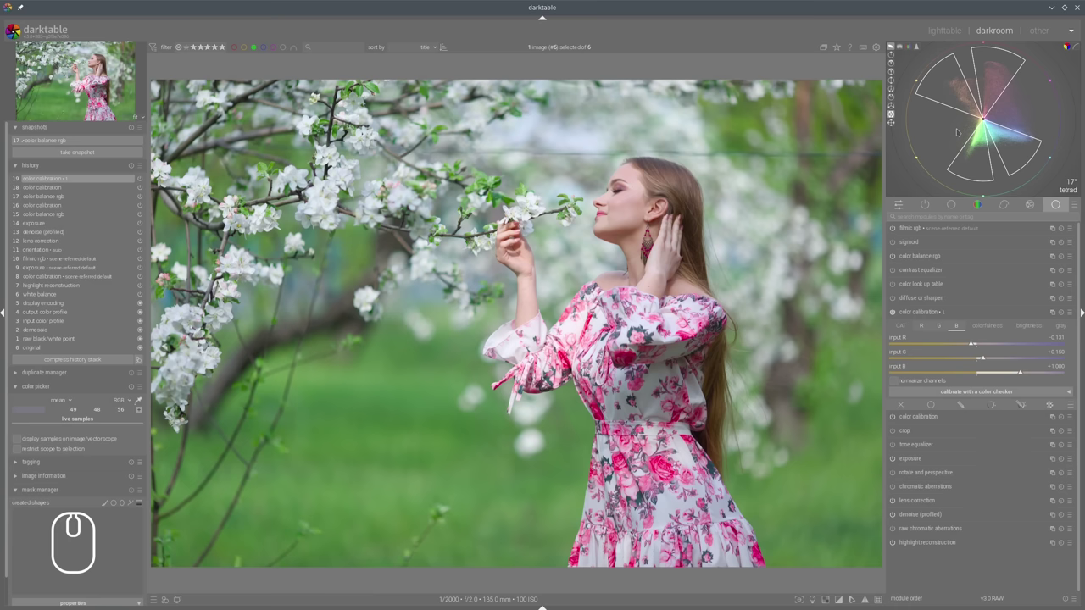
left_click_drag(953, 131, 977, 144)
mouse_move(1028, 116)
left_mouse_down()
mouse_move(1015, 127)
mouse_move(1022, 142)
mouse_move(1028, 129)
left_mouse_up()
key("shift+super+F11")
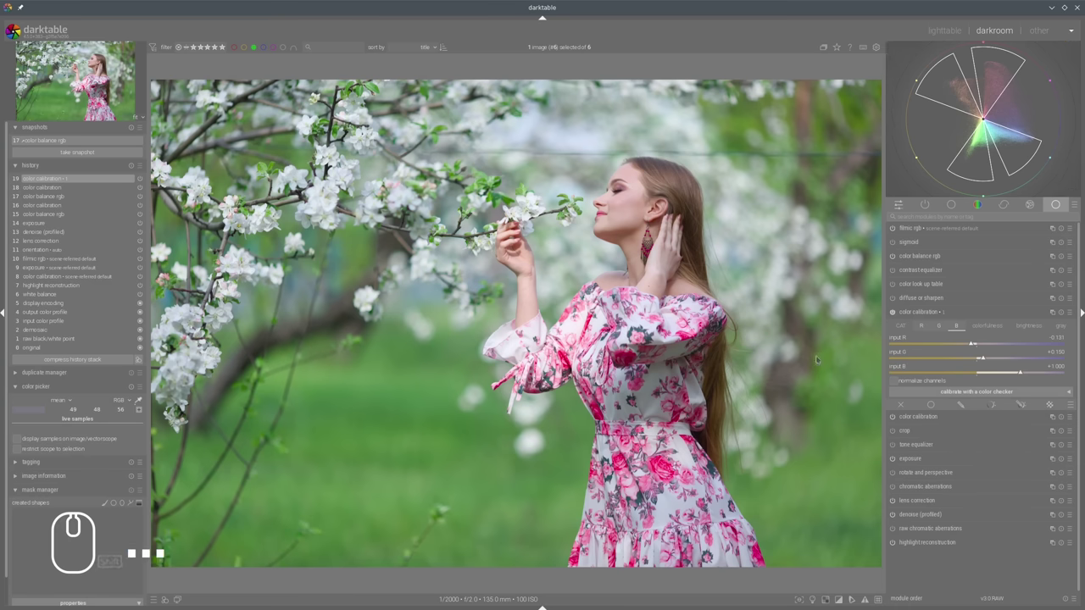
Set the second color calibration's colorfulness mix to about +0.60 input R, -0.64 input G and -0.41 input B.
left_click(892, 312)
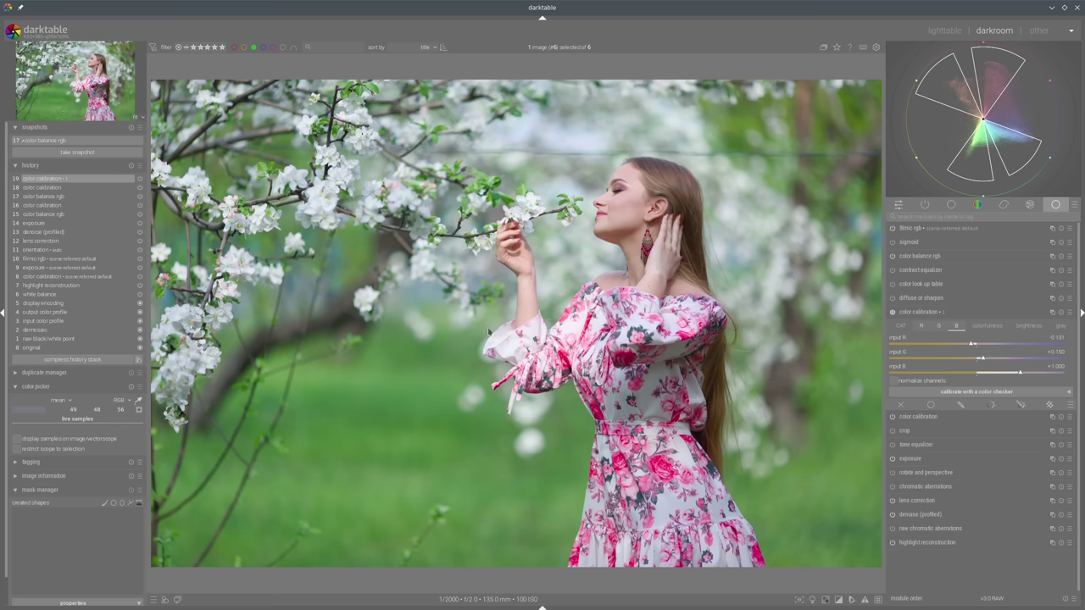
left_click(1006, 329)
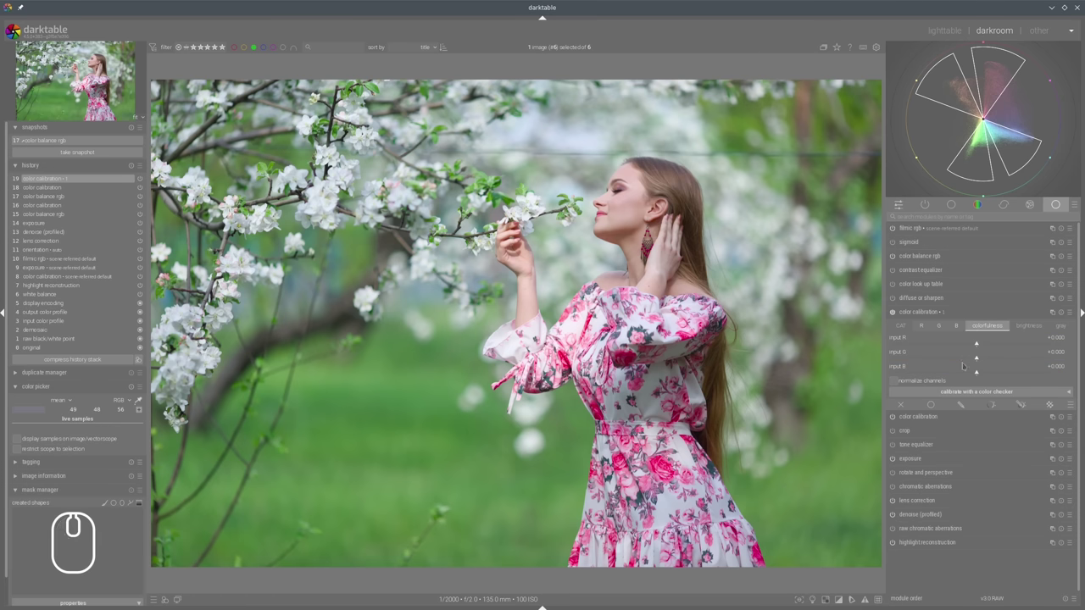
left_click_drag(979, 361, 1027, 344)
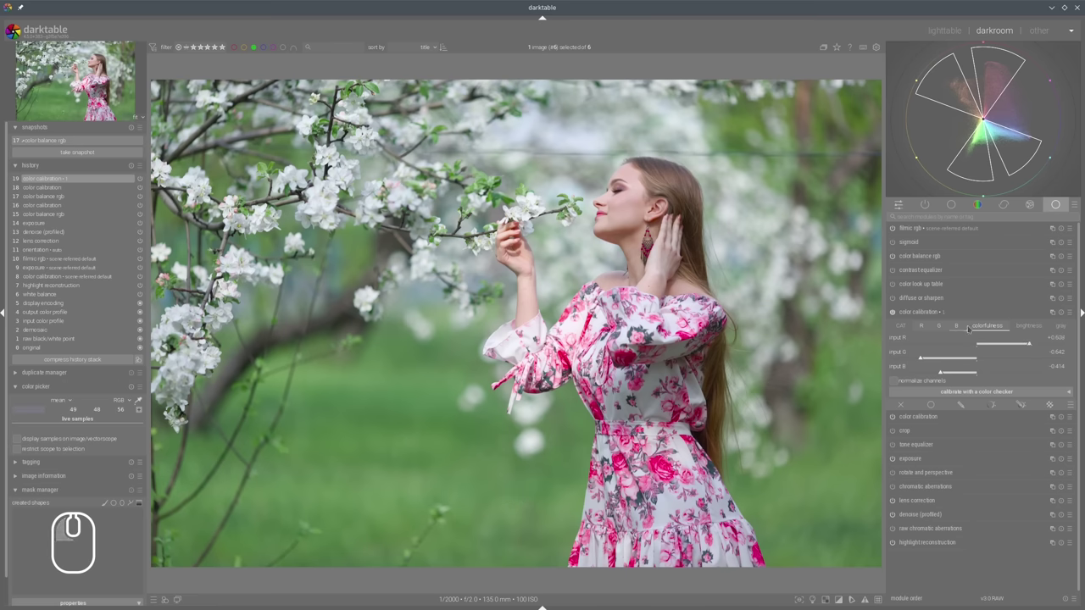
Compare the portrait with and without the second color calibration including its colorfulness mix, and collapse the module.
left_click(892, 312)
left_click(892, 312)
left_click(891, 312)
left_click(892, 312)
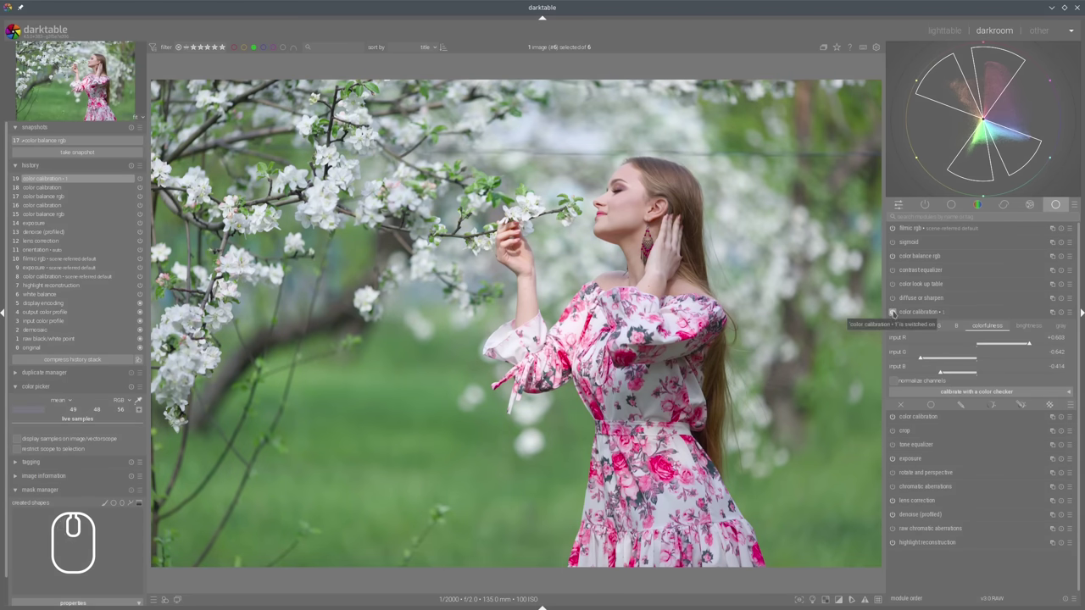
left_click(893, 312)
left_click(892, 312)
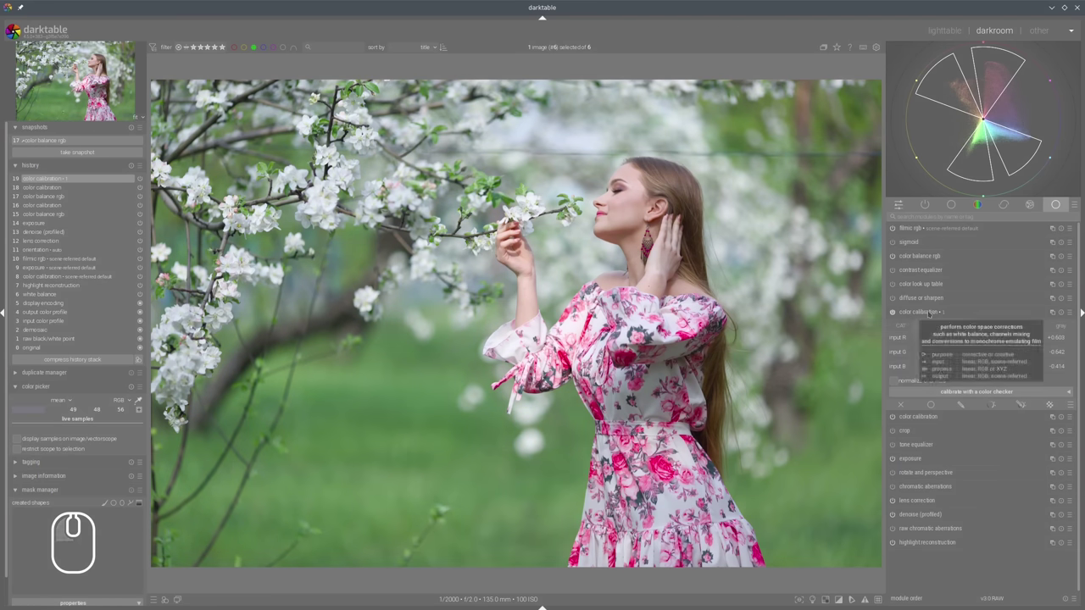
left_click(936, 315)
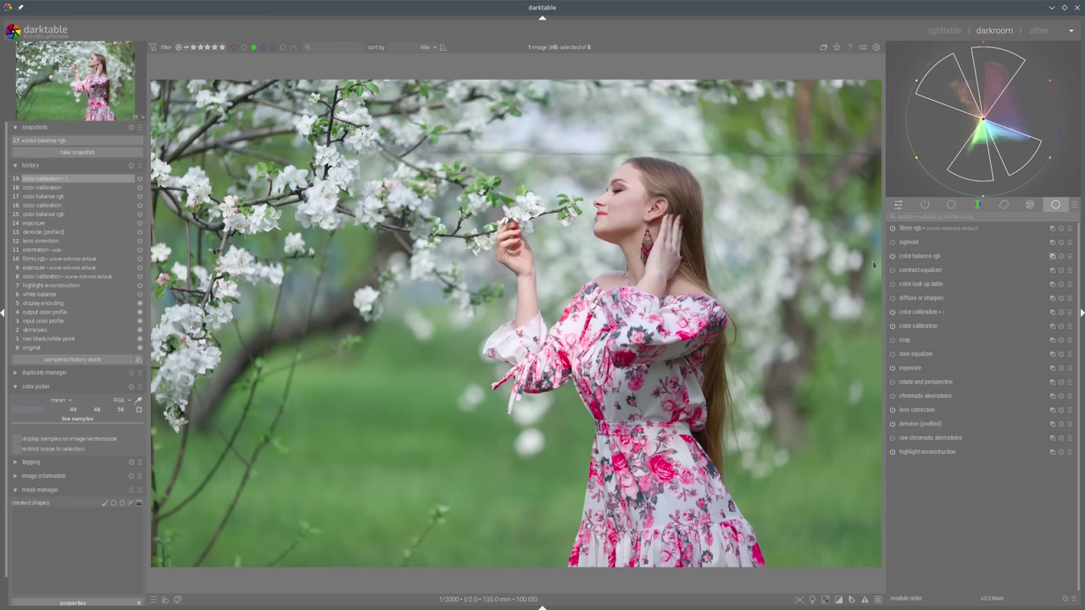
Add a second color balance rgb instance and tint its shadows lift with a hue of about 236° and slightly raised chroma.
left_click(1052, 256)
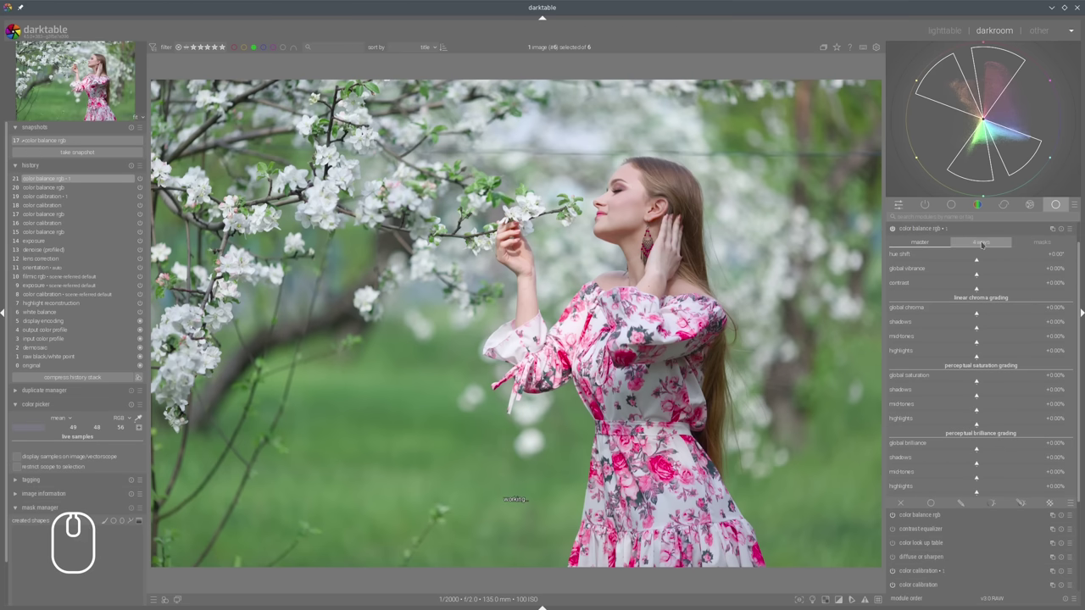
left_click(980, 243)
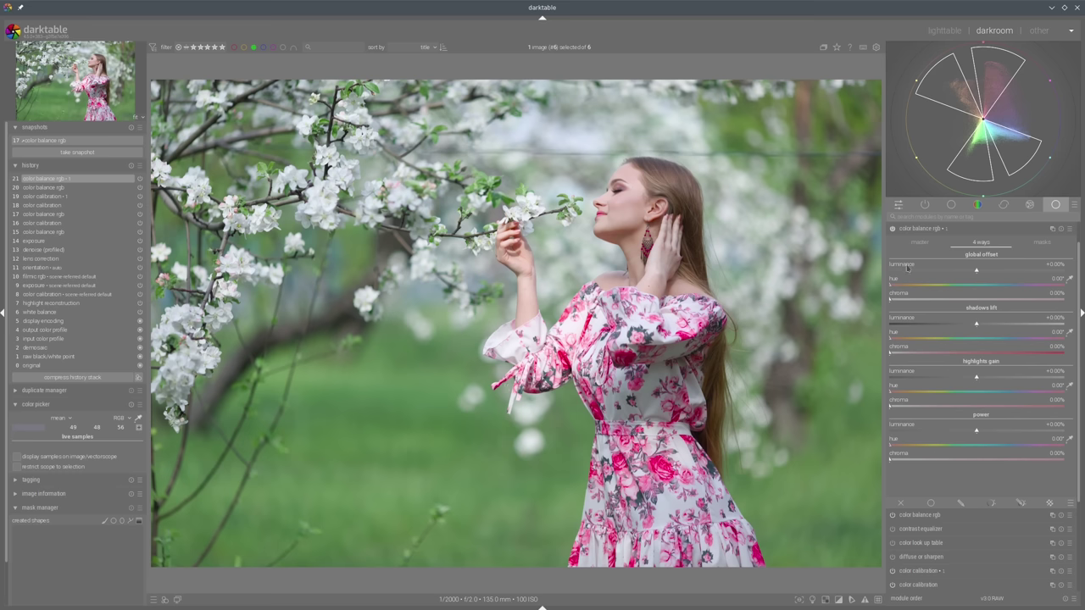
mouse_move(890, 341)
left_mouse_down()
mouse_move(1012, 340)
mouse_move(1004, 340)
left_mouse_up()
left_click(905, 353)
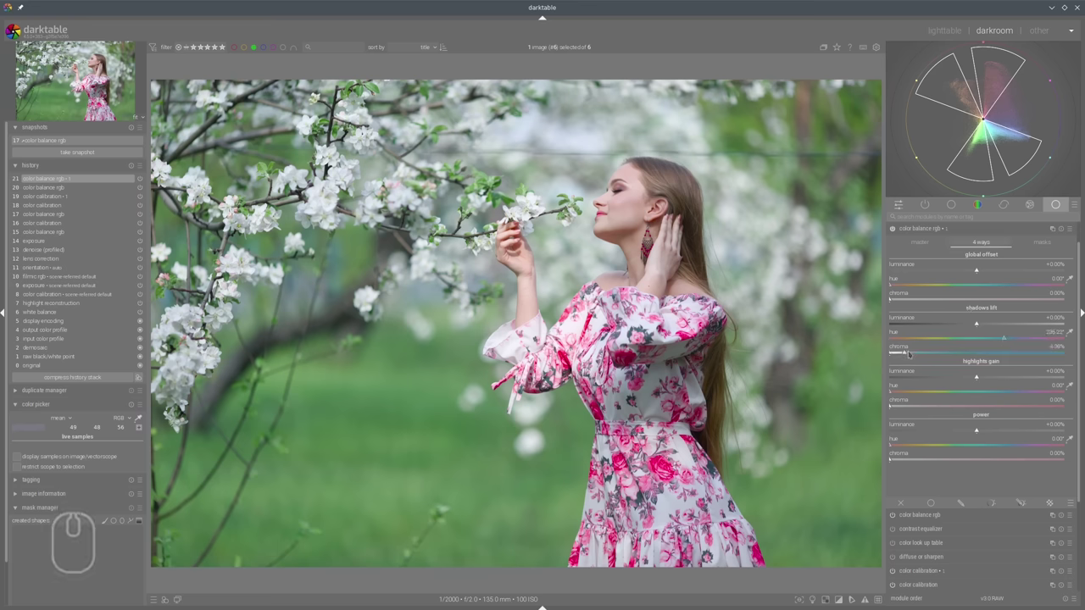
Retune the second color balance rgb instance's shadows lift to a hue of about 223° and a chroma of about 3.75%.
left_click(908, 354)
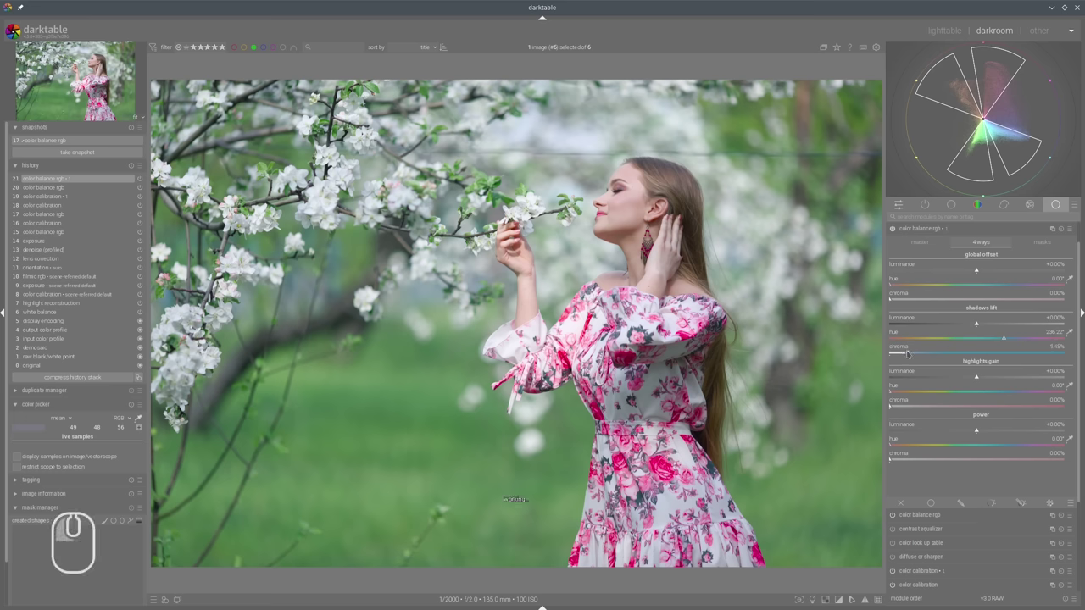
left_click(992, 339)
left_click(997, 338)
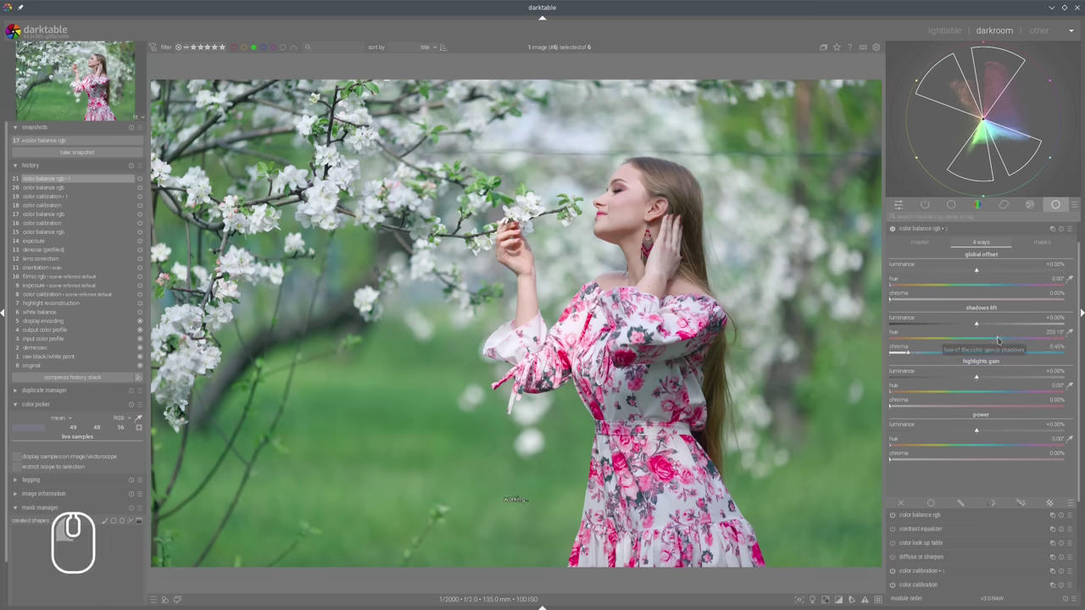
left_click(903, 354)
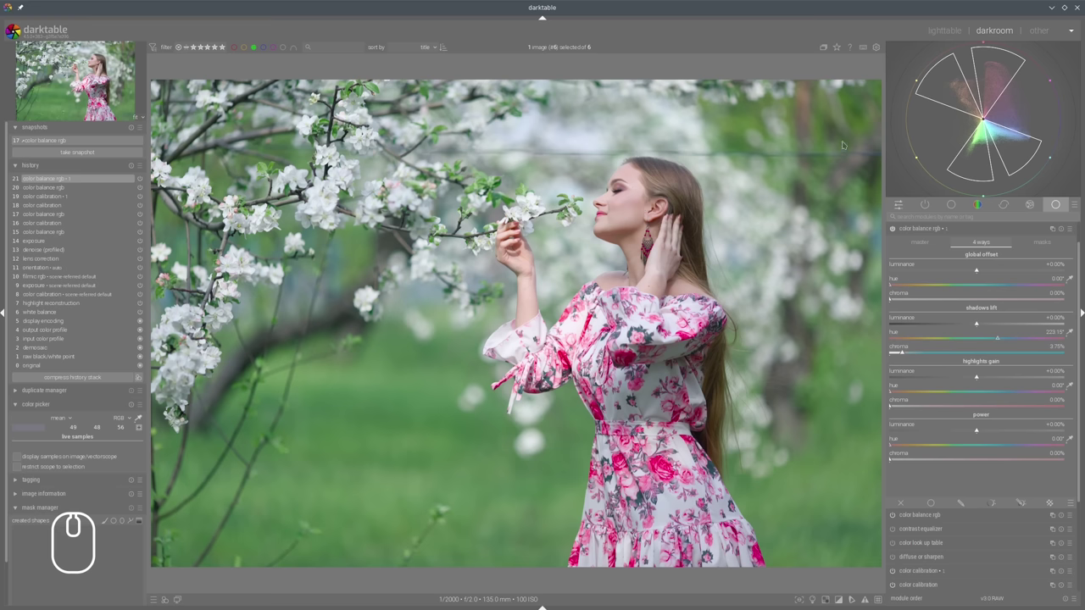
Tint the highlights gain with a hue of about 76° and slight chroma, raise shadows lift chroma to about 4.6%, and compare the effect.
left_click(927, 394)
left_click(908, 407)
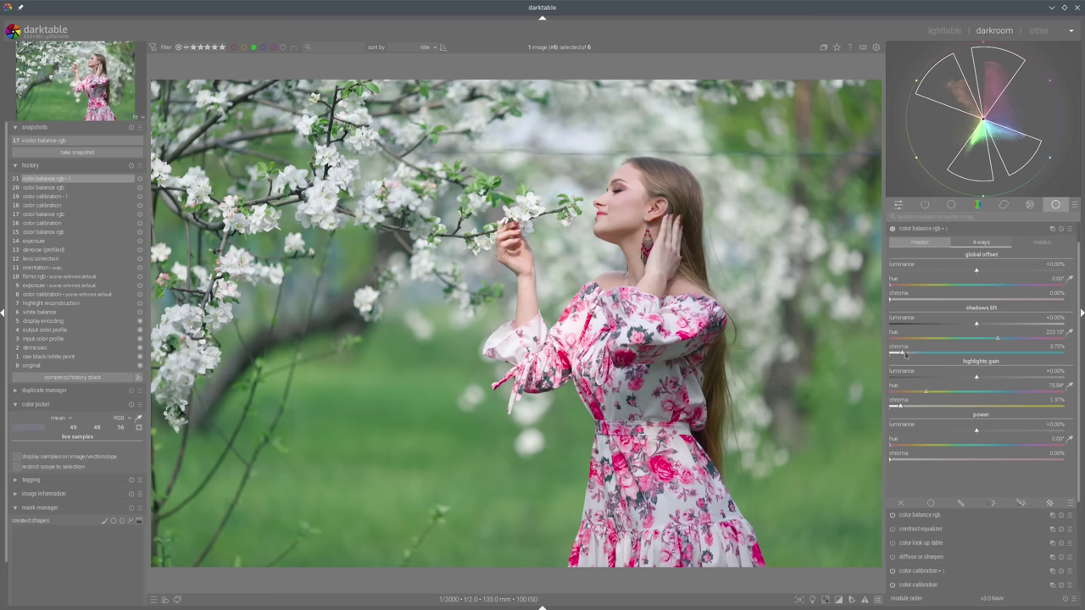
scroll(904, 354, "up", 1)
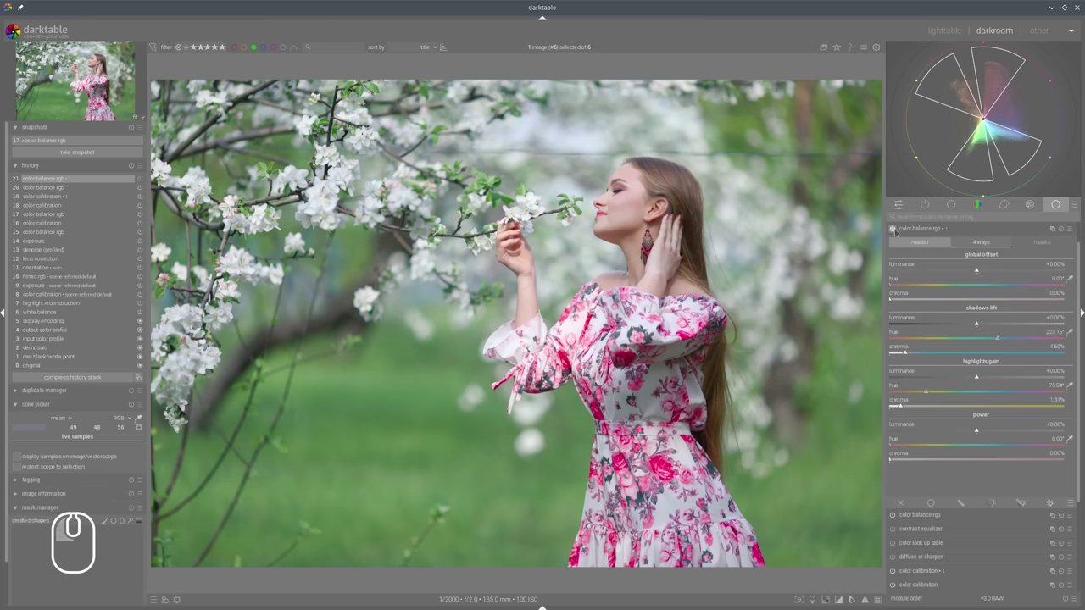
left_click(894, 231)
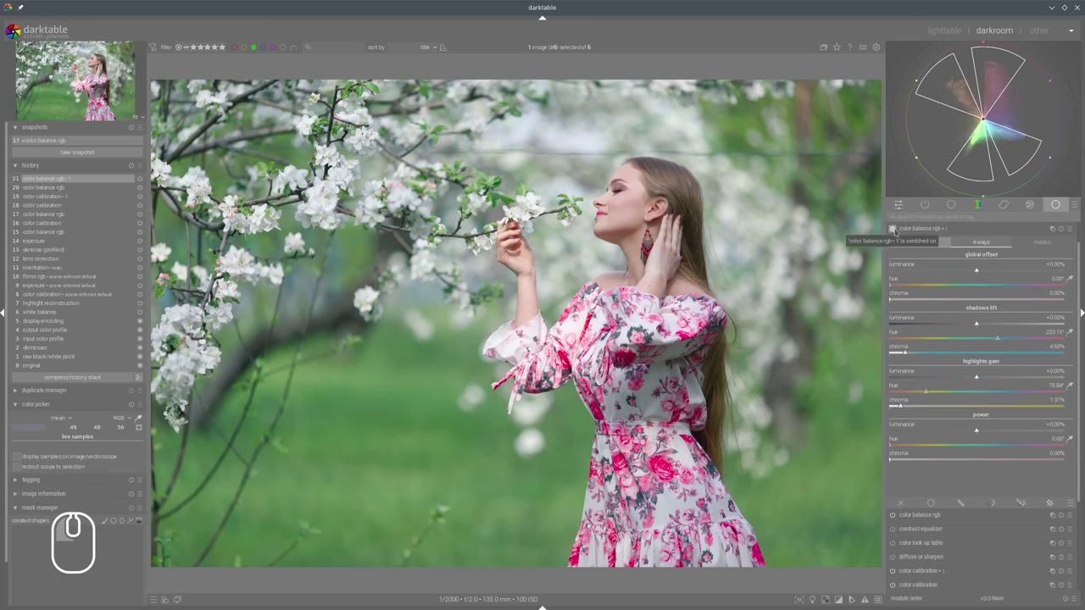
Set the linear chroma grading to about +20% for shadows, +10% for midtones and -22% for highlights.
left_click(919, 242)
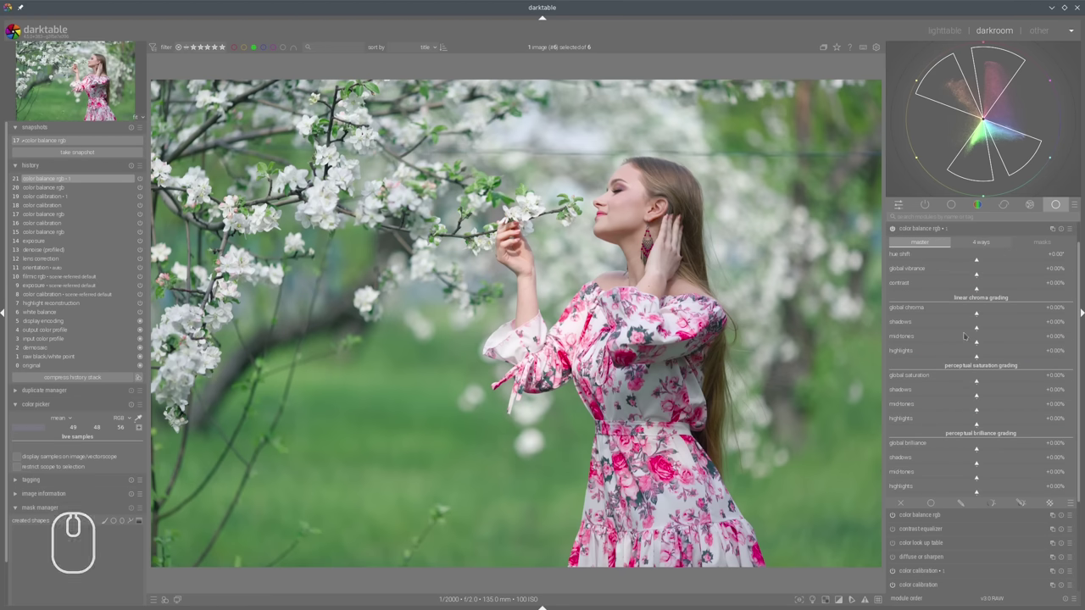
left_click_drag(961, 357, 958, 357)
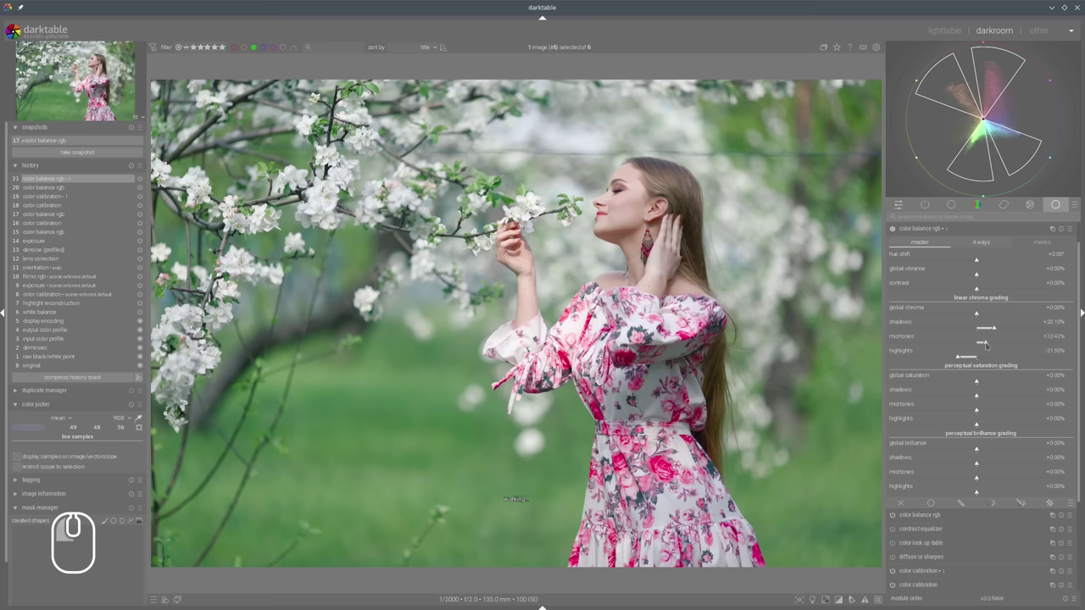
Compare the portrait and vectorscope with and without the second color balance rgb instance, and collapse the module.
left_click(892, 229)
left_click(892, 230)
left_click(892, 230)
left_click(891, 229)
left_click(892, 229)
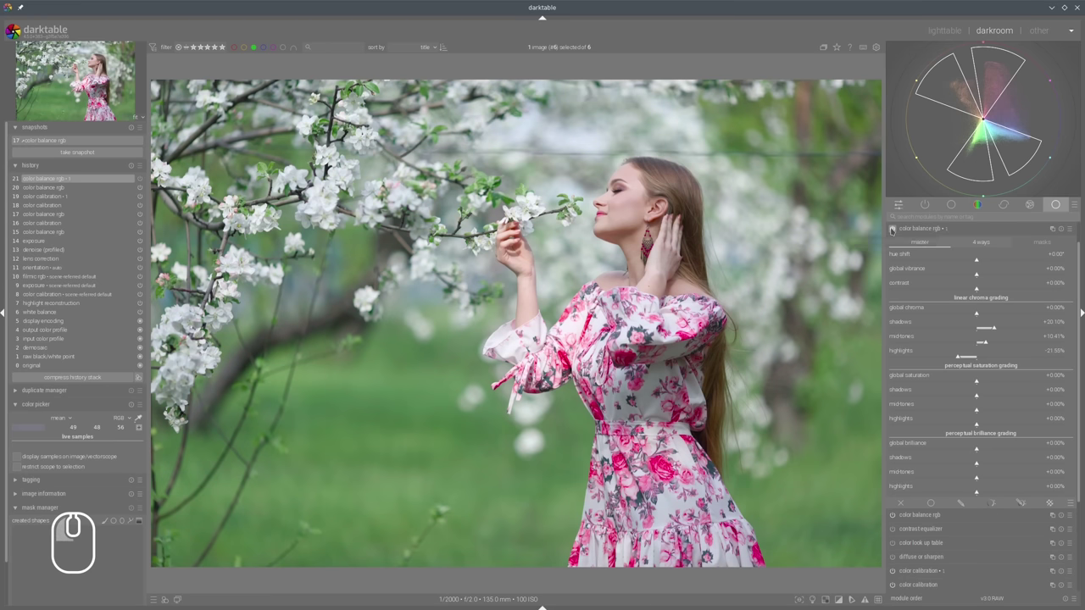
left_click(891, 229)
left_click(922, 229)
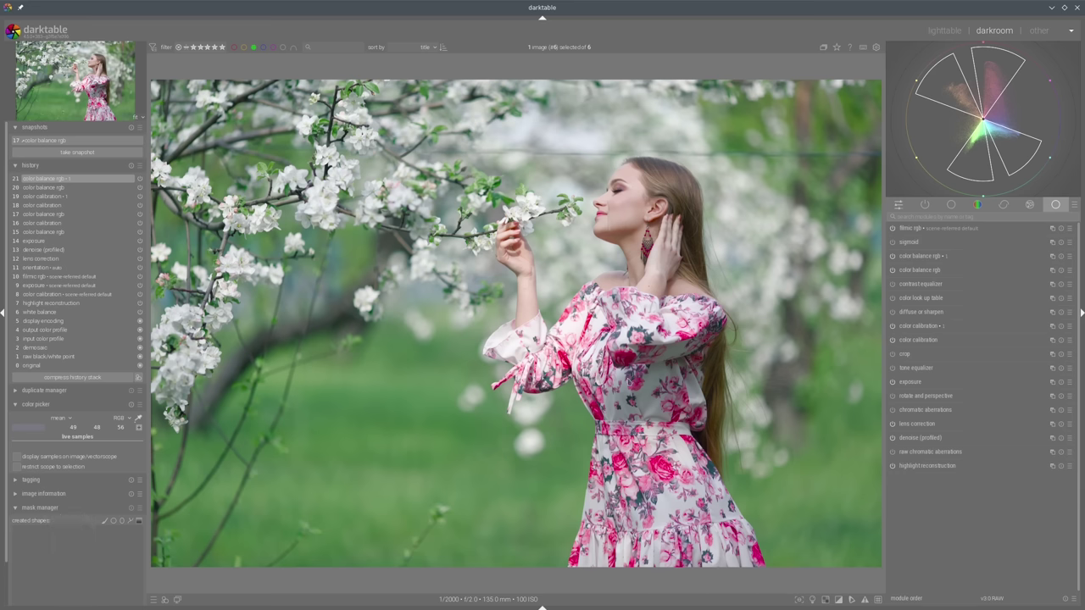
mouse_move(997, 113)
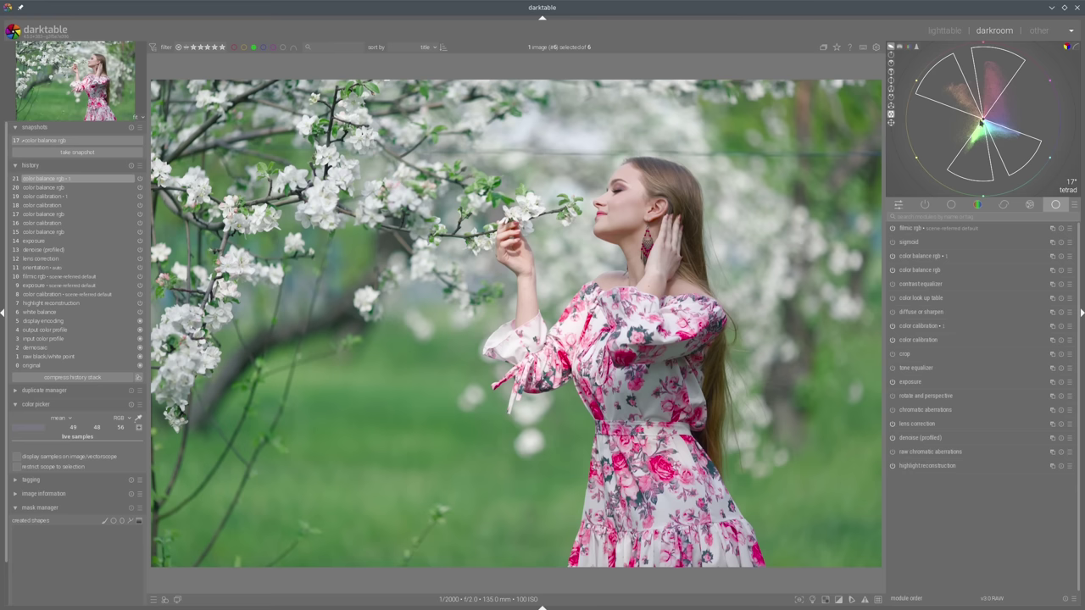
mouse_move(981, 123)
left_mouse_down()
mouse_move(1034, 149)
mouse_move(988, 126)
left_mouse_up()
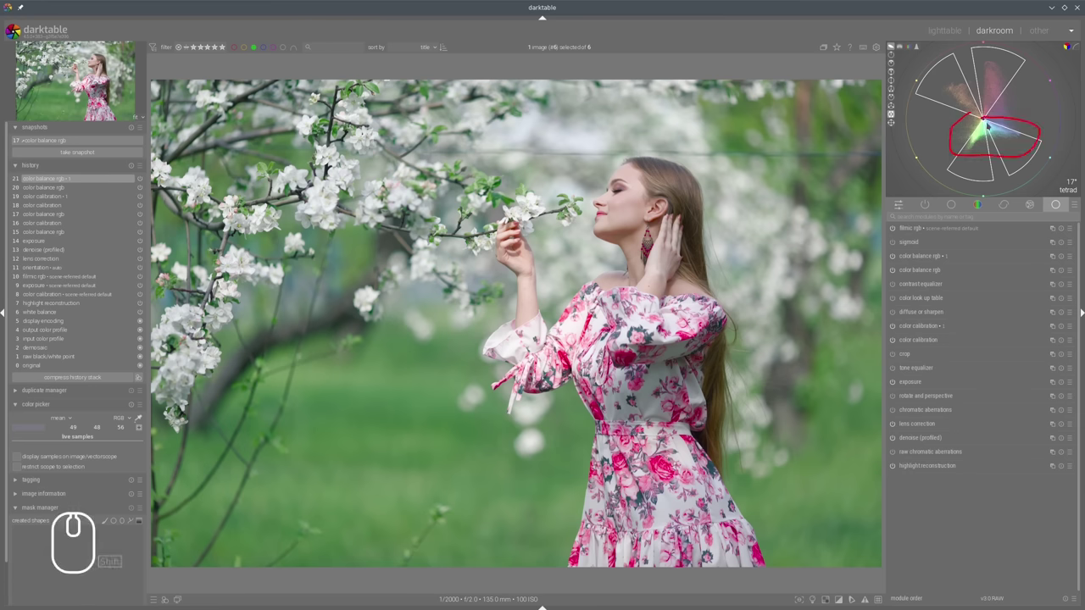
mouse_move(609, 124)
left_mouse_down()
mouse_move(488, 192)
mouse_move(594, 579)
mouse_move(707, 146)
mouse_move(618, 160)
left_mouse_up()
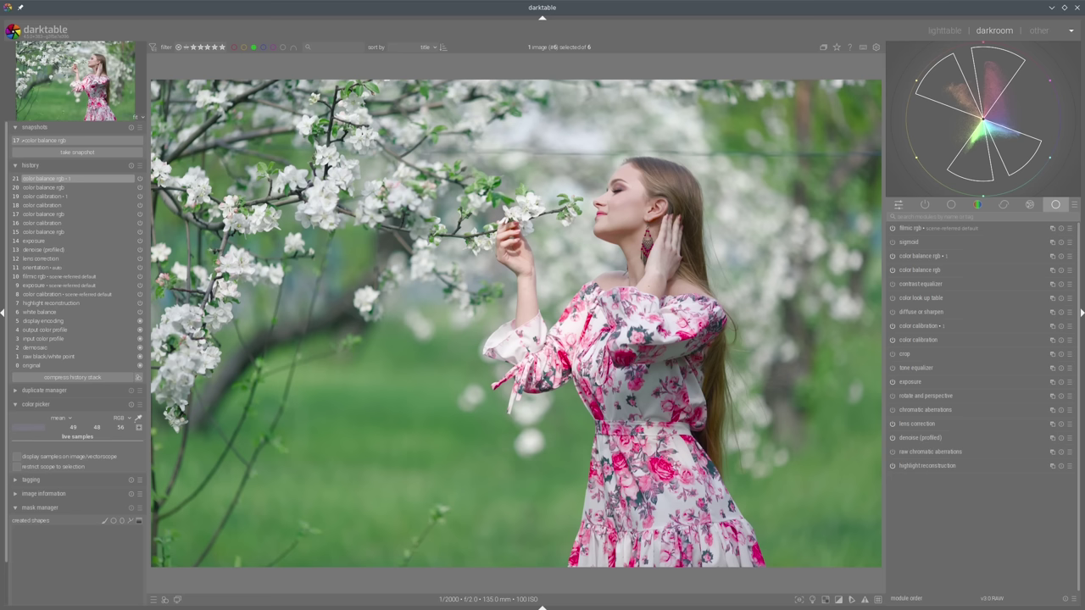
mouse_move(647, 456)
left_mouse_down()
mouse_move(683, 477)
mouse_move(645, 458)
left_mouse_up()
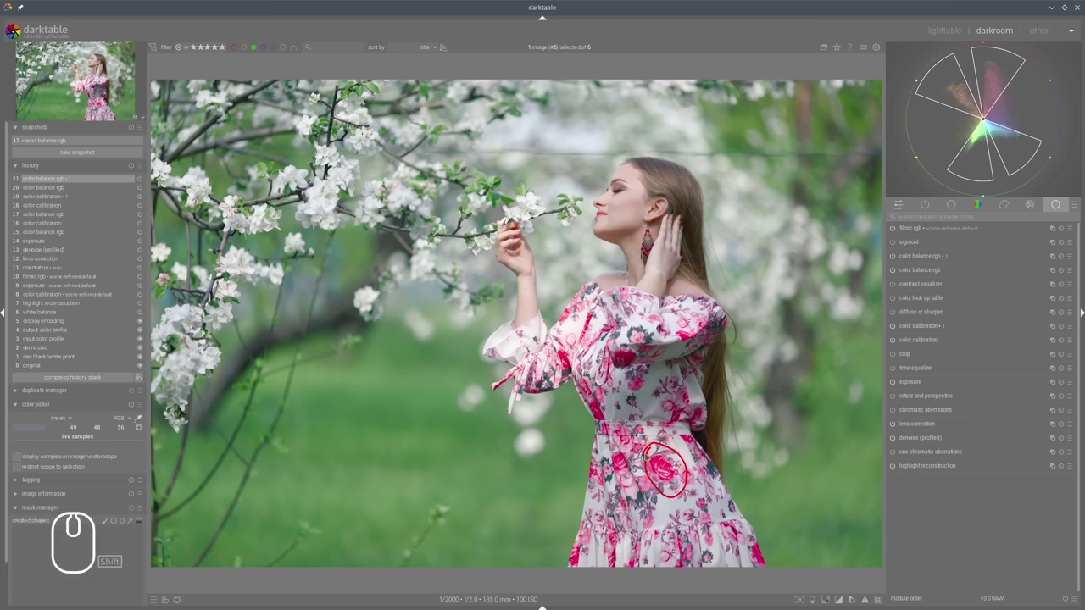
key("shift+super+F11")
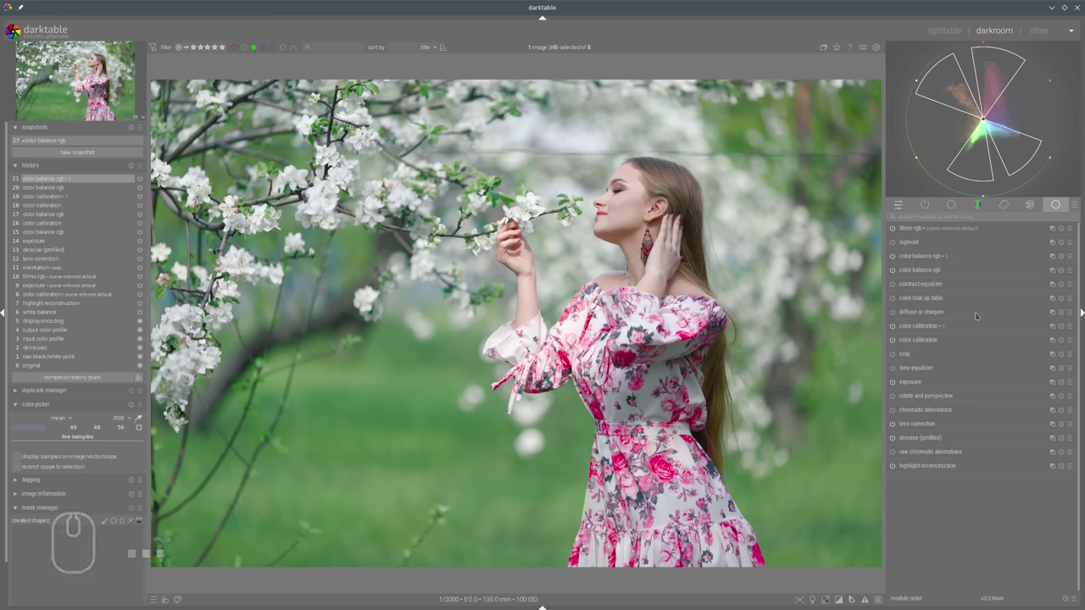
mouse_move(953, 132)
mouse_move(996, 69)
left_mouse_down()
mouse_move(1022, 78)
mouse_move(1011, 78)
left_mouse_up()
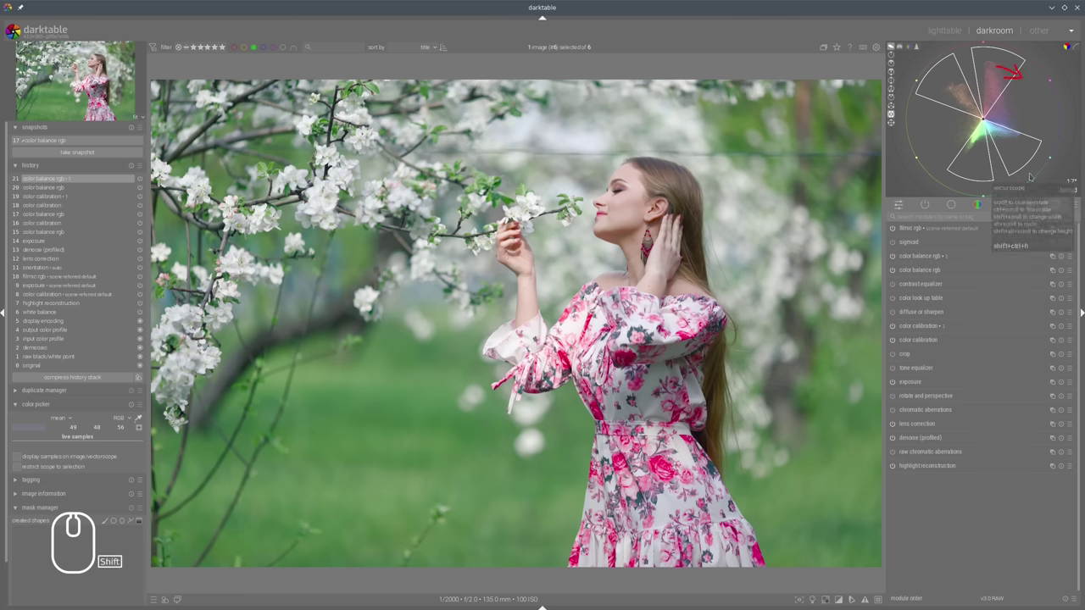
Add a third color balance rgb instance with a drawn and parametric mask, pick the hue range from a pink dress rose, and show the mask.
right_click(1051, 256)
left_click(1022, 503)
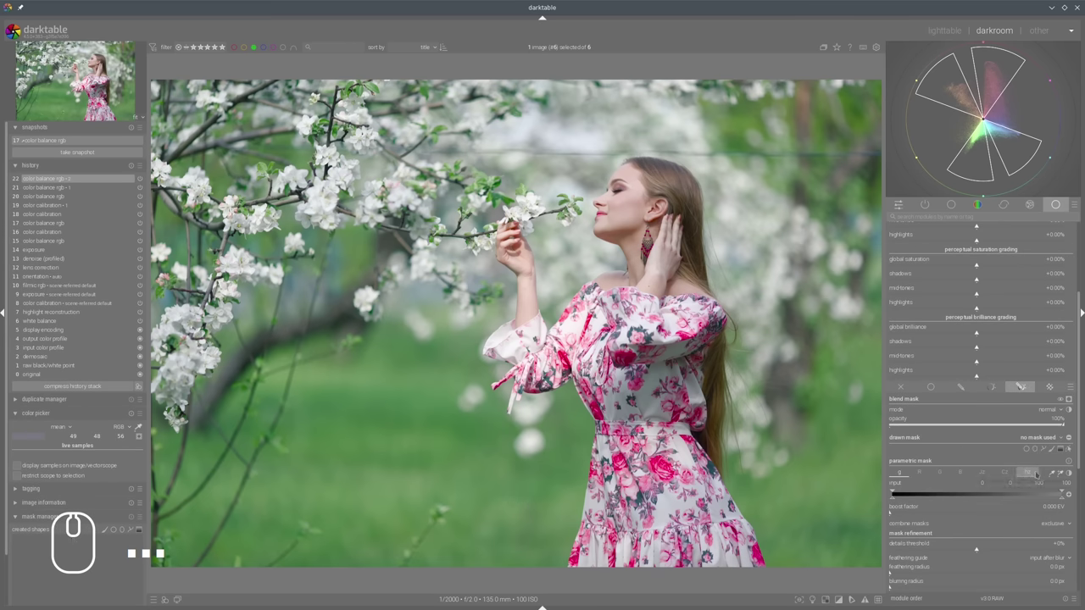
left_click(1027, 472)
scroll(646, 447, "up", 4)
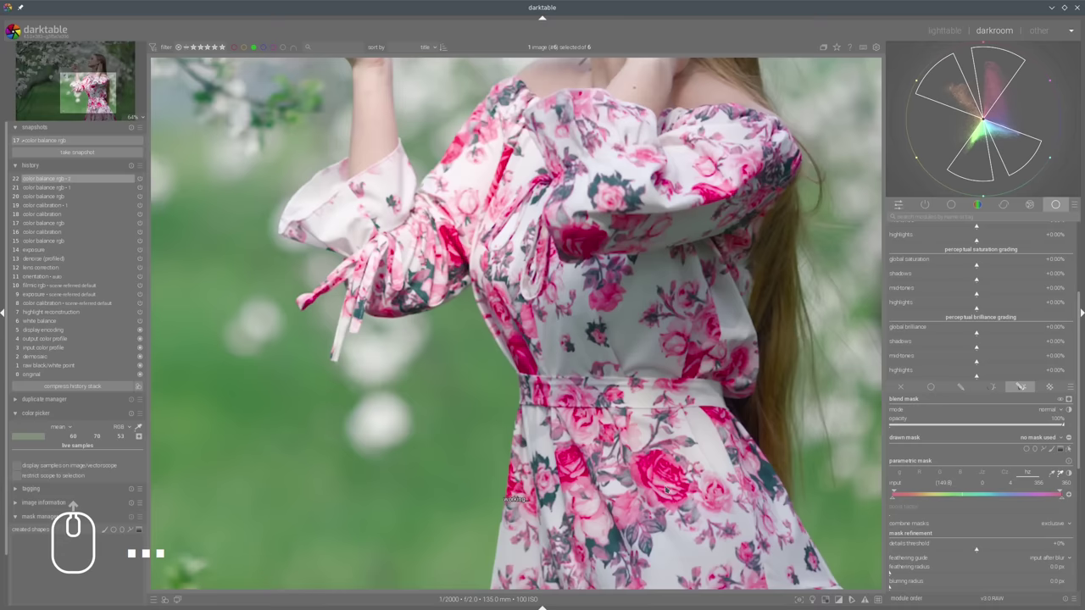
left_click(645, 447)
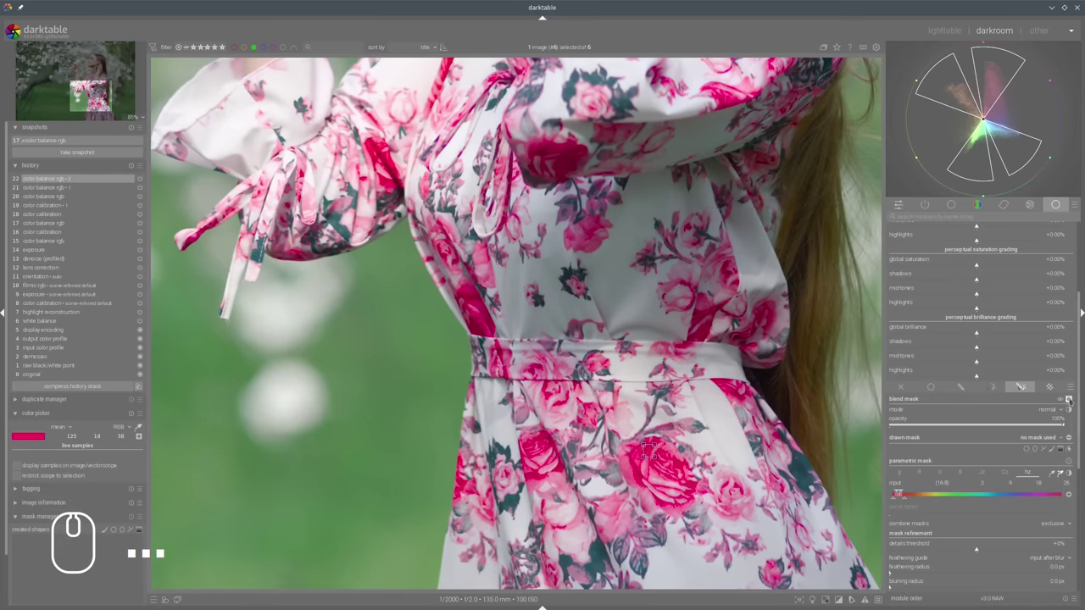
left_click(1069, 399)
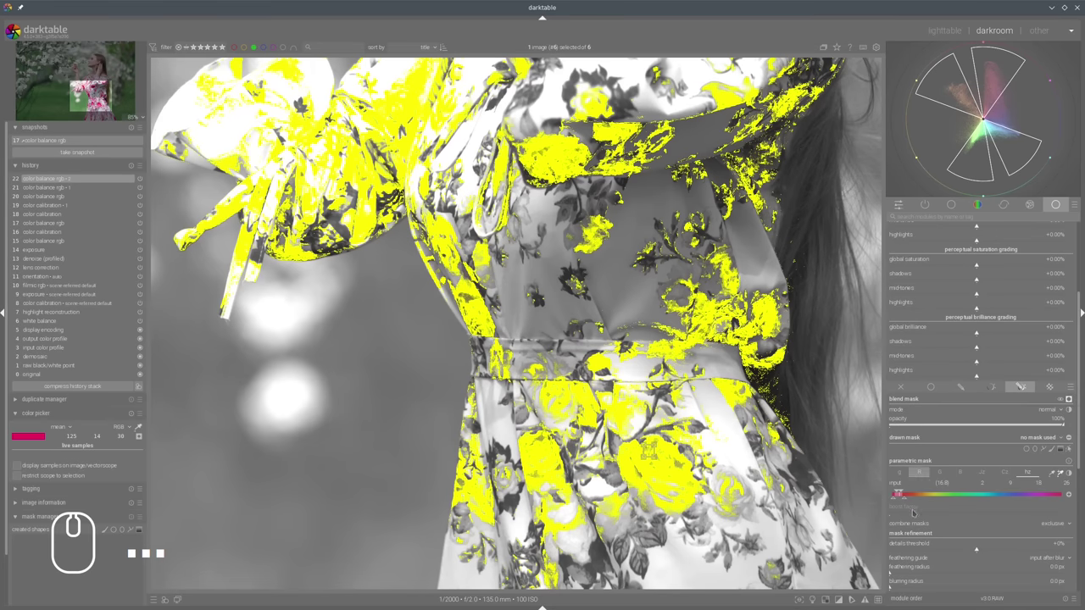
Restrict the parametric mask's chroma input range to start at about 0.34 so only saturated colors are selected.
left_click(1004, 473)
left_click_drag(891, 501, 950, 500)
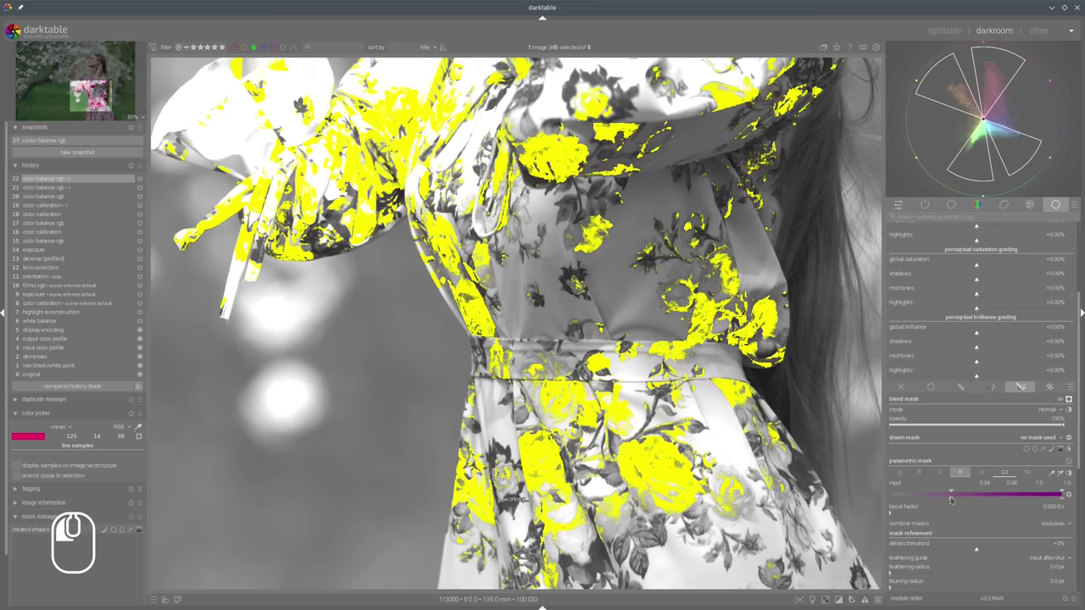
left_click(1051, 388)
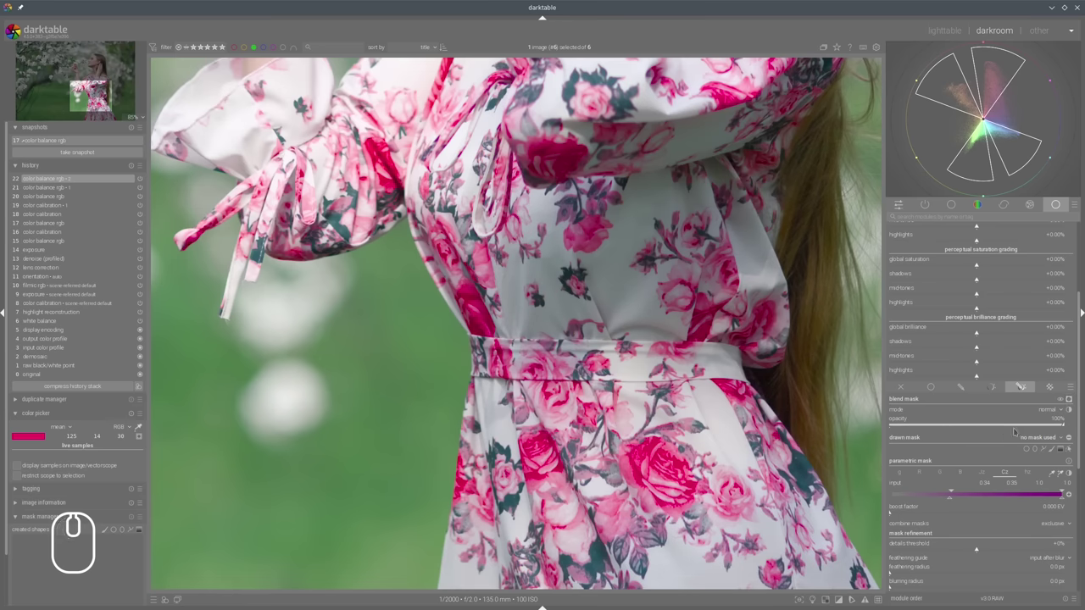
Set the mask's feathering radius to about 24.2 px while previewing it, and return to the full image without the mask overlay.
left_click(1068, 398)
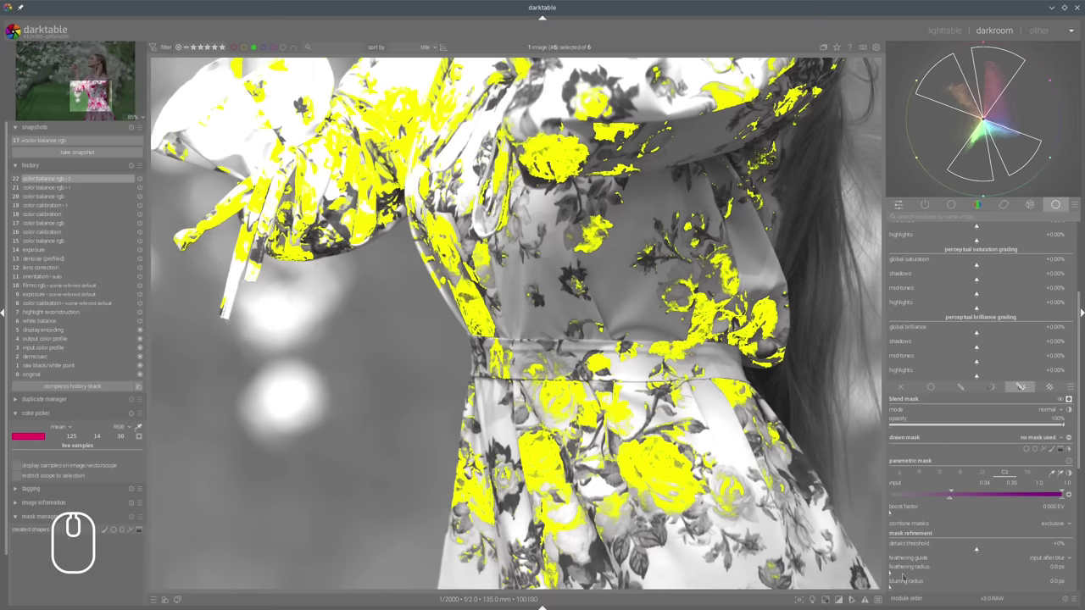
left_click(907, 574)
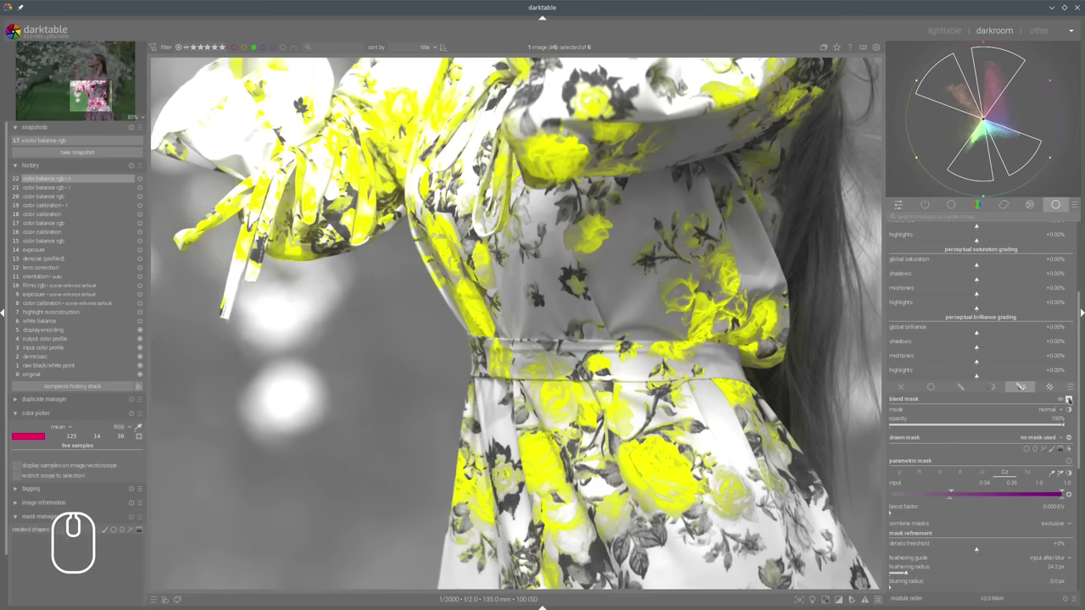
left_click(1069, 397)
scroll(974, 389, "up", 3)
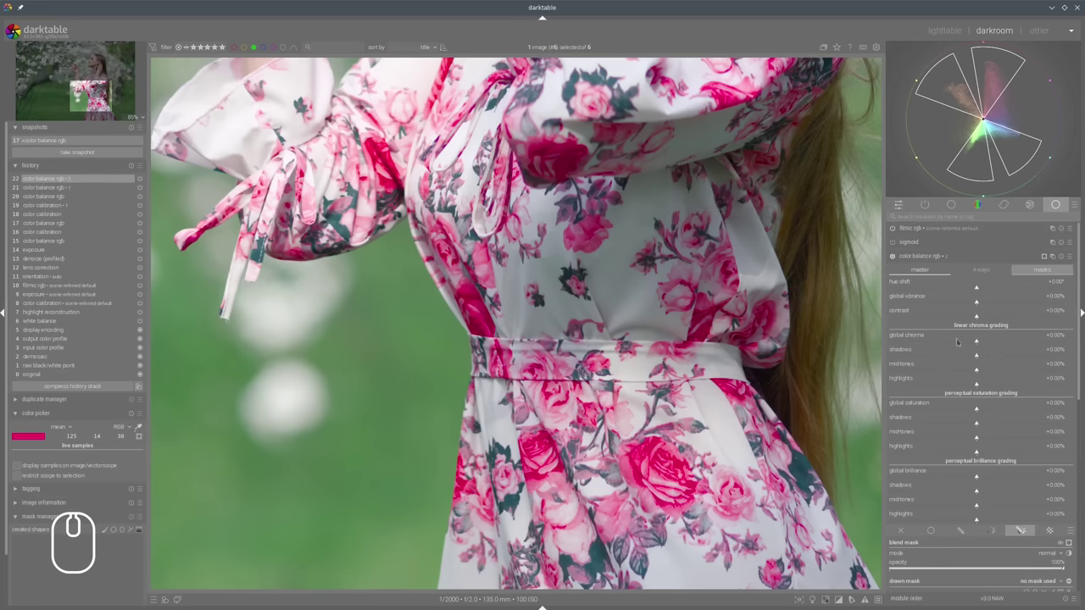
scroll(870, 341, "down", 4)
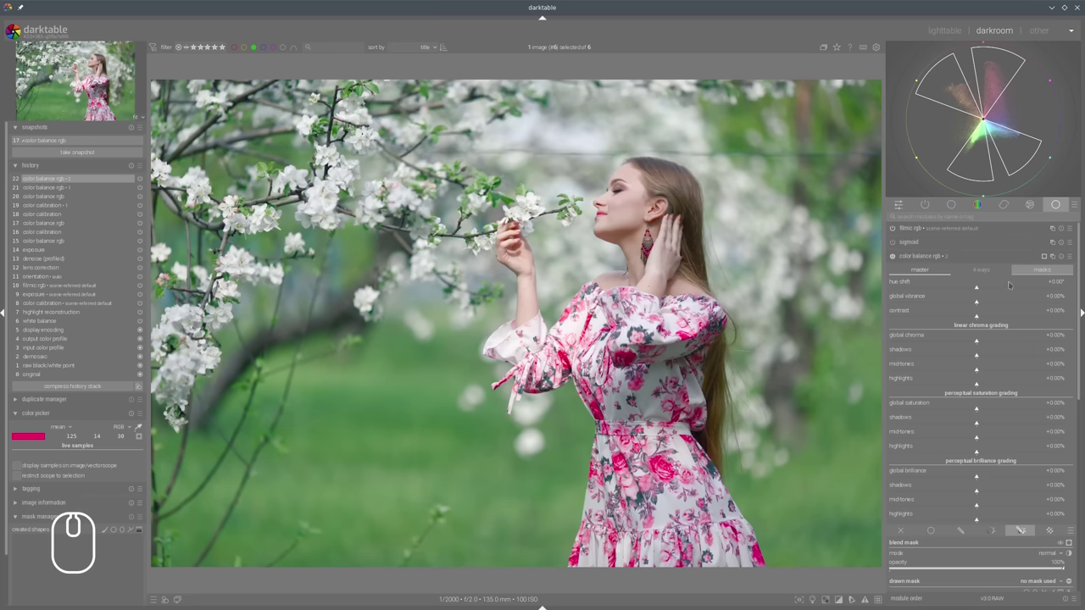
Show the mask overlay, draw a closed path around the woman's dress to limit the mask to it, and hide the path outline.
left_click(1069, 543)
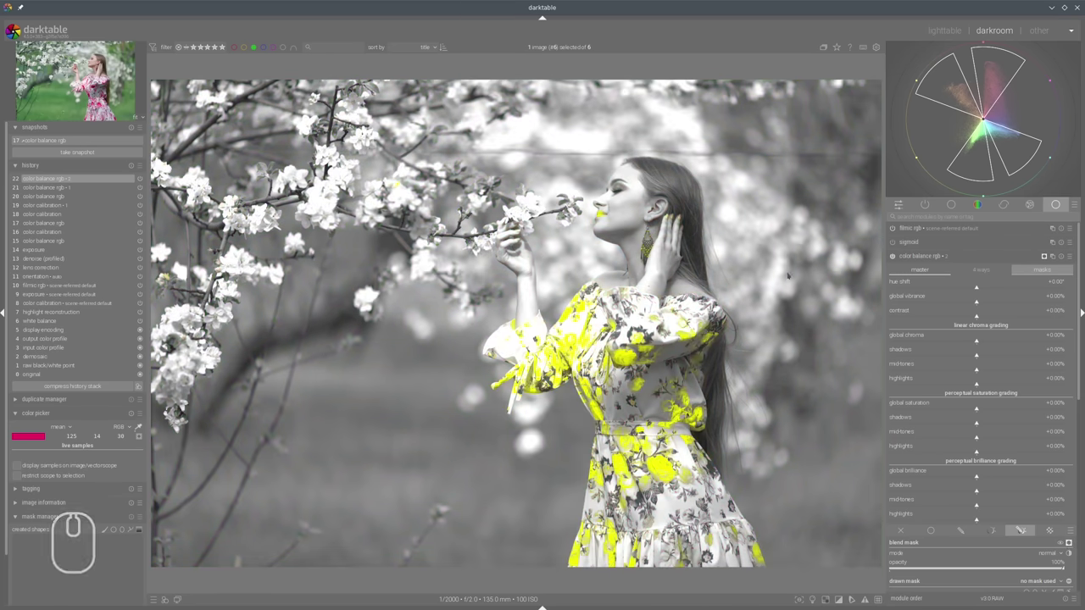
scroll(1048, 416, "down", 3)
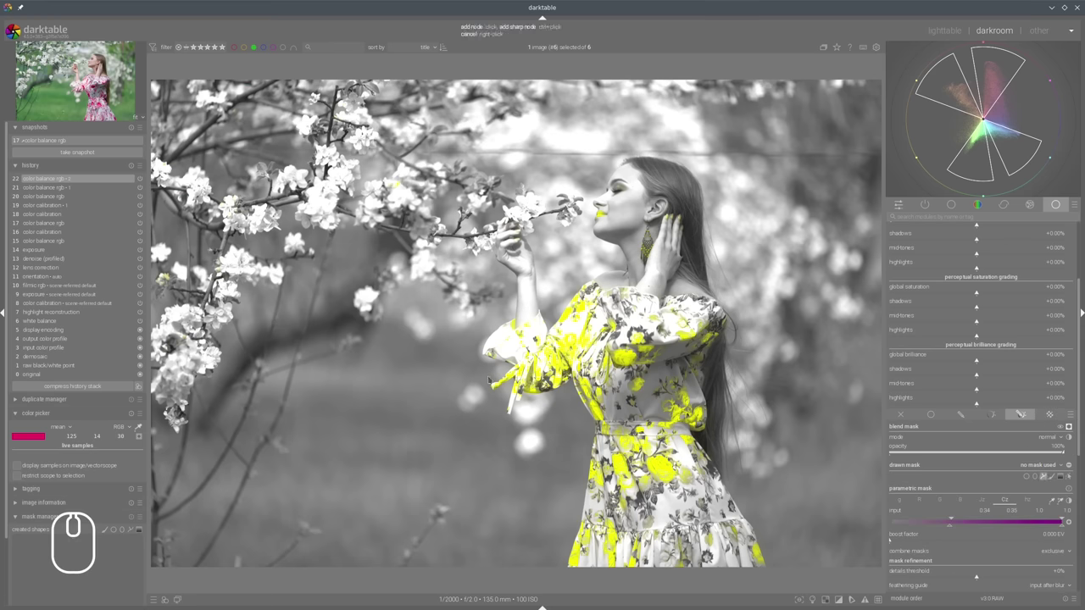
left_click(57, 141)
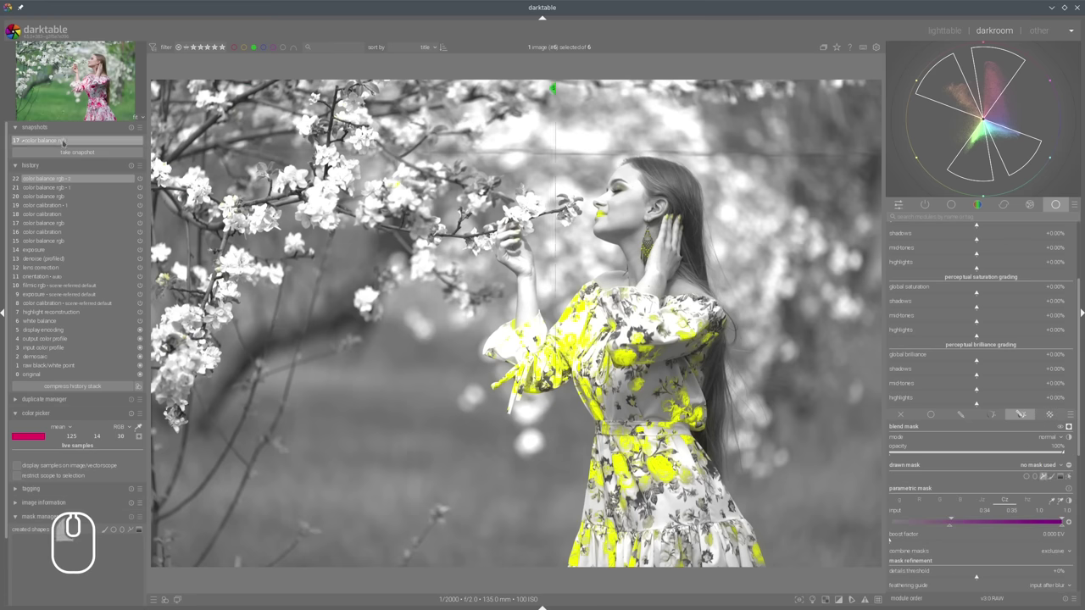
left_click(22, 141)
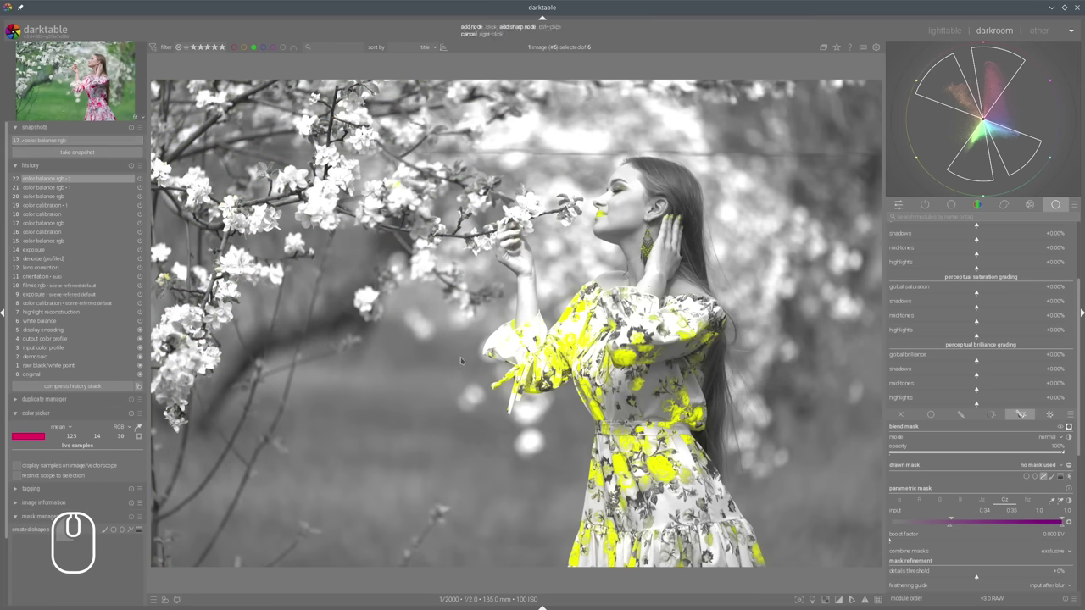
left_click(464, 357)
left_click(509, 307)
left_click(596, 270)
left_click(718, 304)
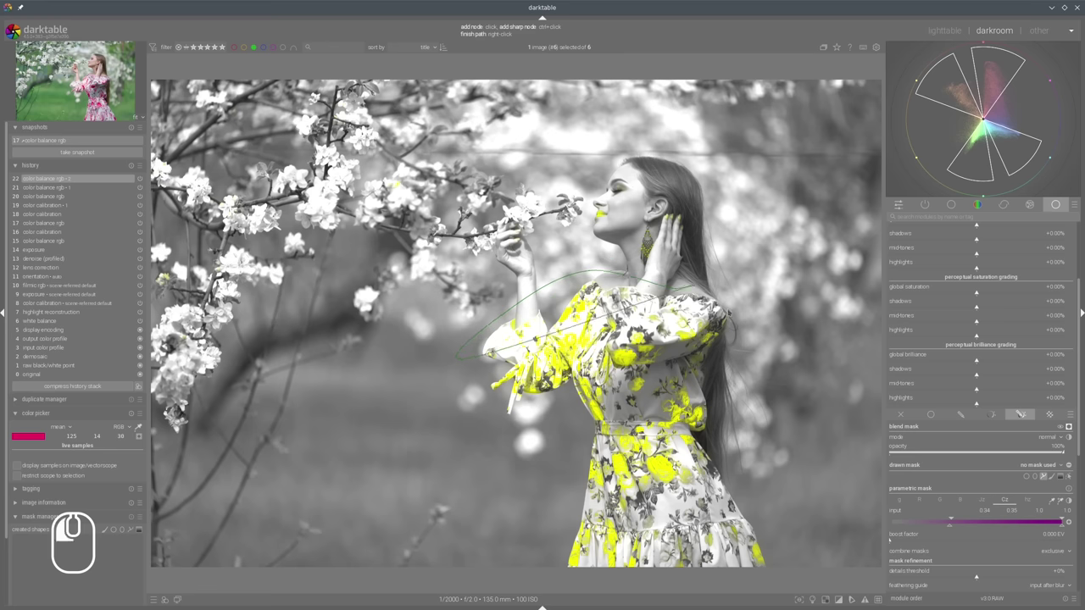
left_click(777, 578)
left_click(545, 571)
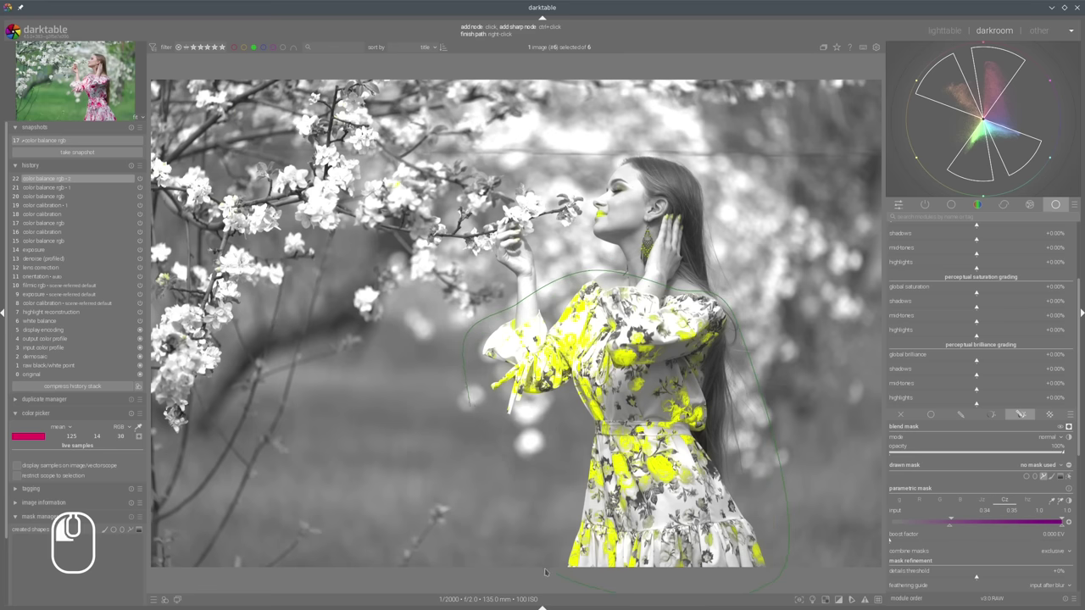
right_click(530, 398)
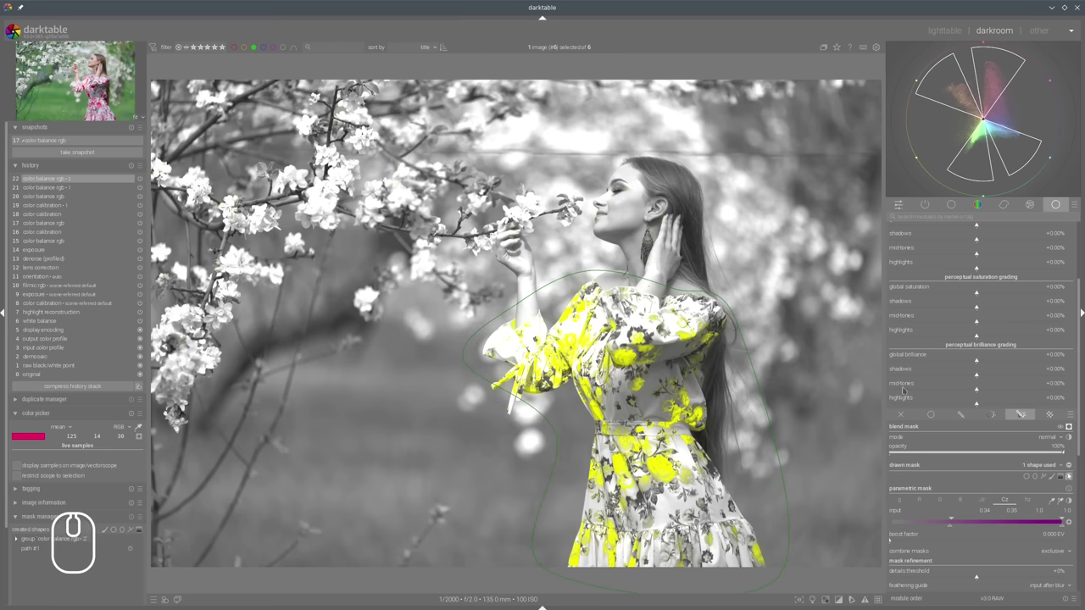
scroll(1044, 399, "down", 3)
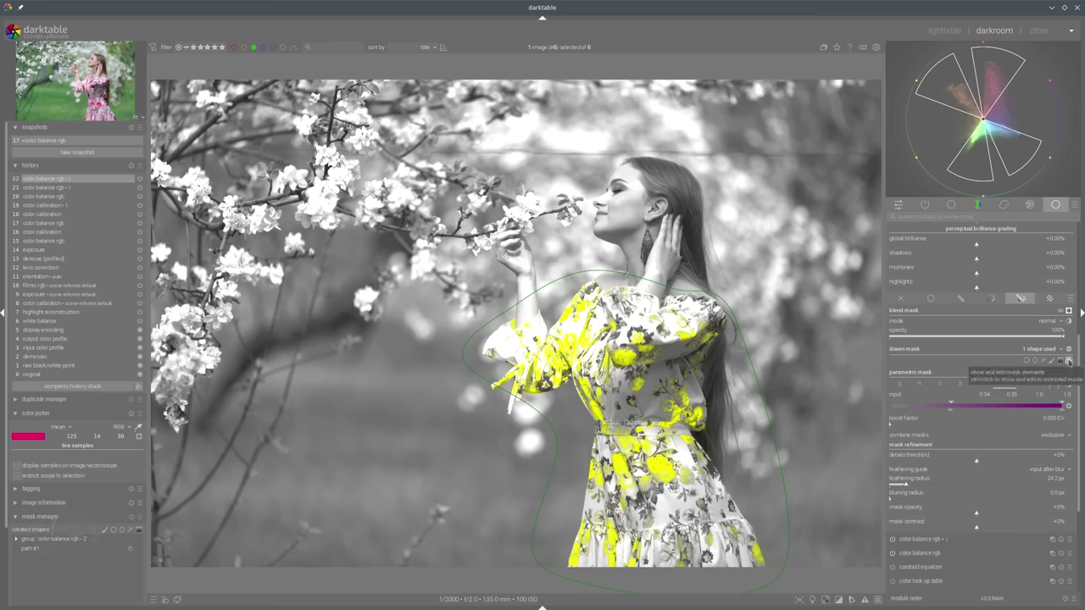
left_click(1068, 361)
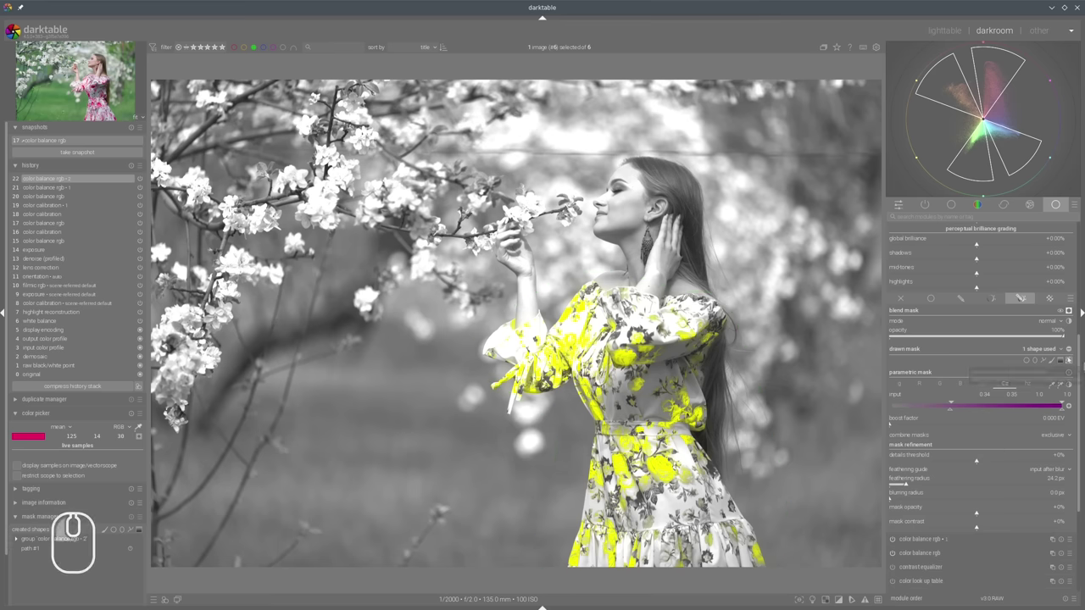
Hide the mask, then set linear chroma shadows to about -29% and midtones to -18%, and saturation shadows to about -36% and midtones to -28%.
left_click(1069, 312)
scroll(1017, 356, "up", 5)
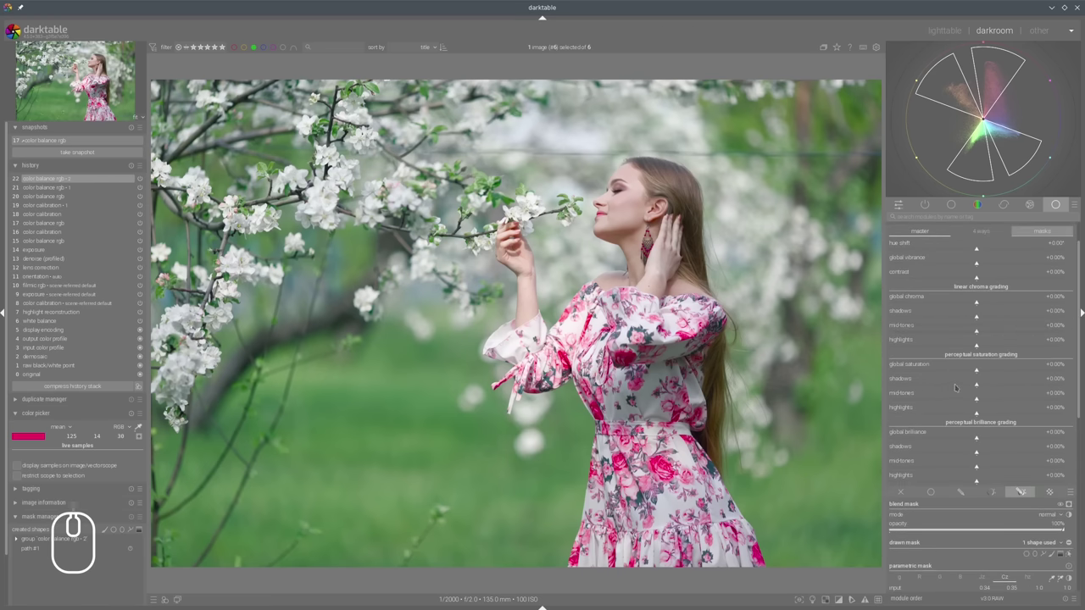
left_click_drag(957, 318, 952, 318)
mouse_move(959, 386)
left_mouse_down()
mouse_move(942, 387)
mouse_move(952, 403)
left_mouse_up()
left_click_drag(976, 333, 960, 336)
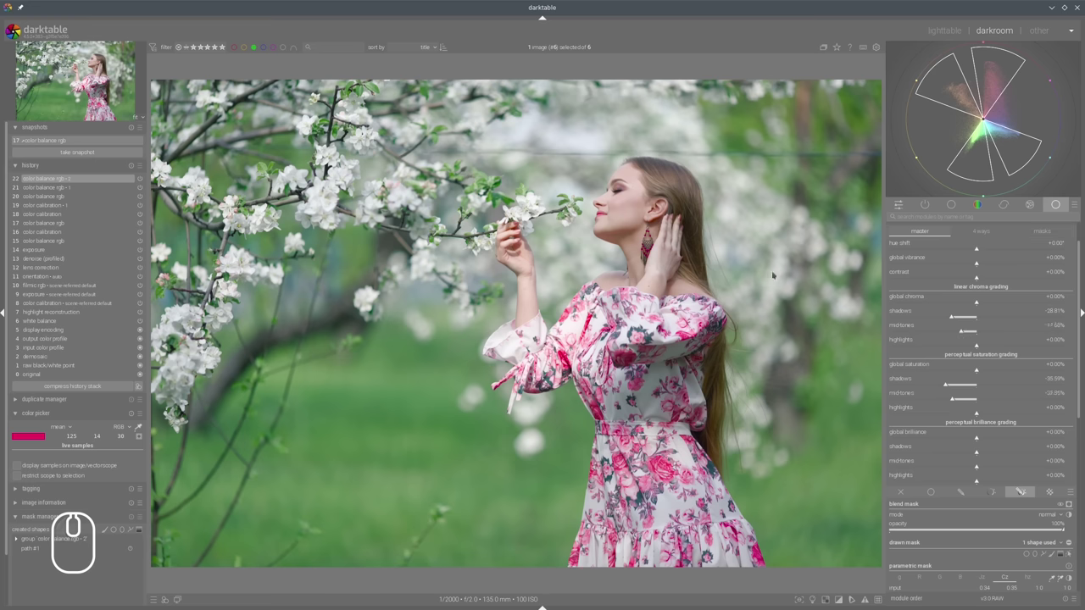
mouse_move(986, 90)
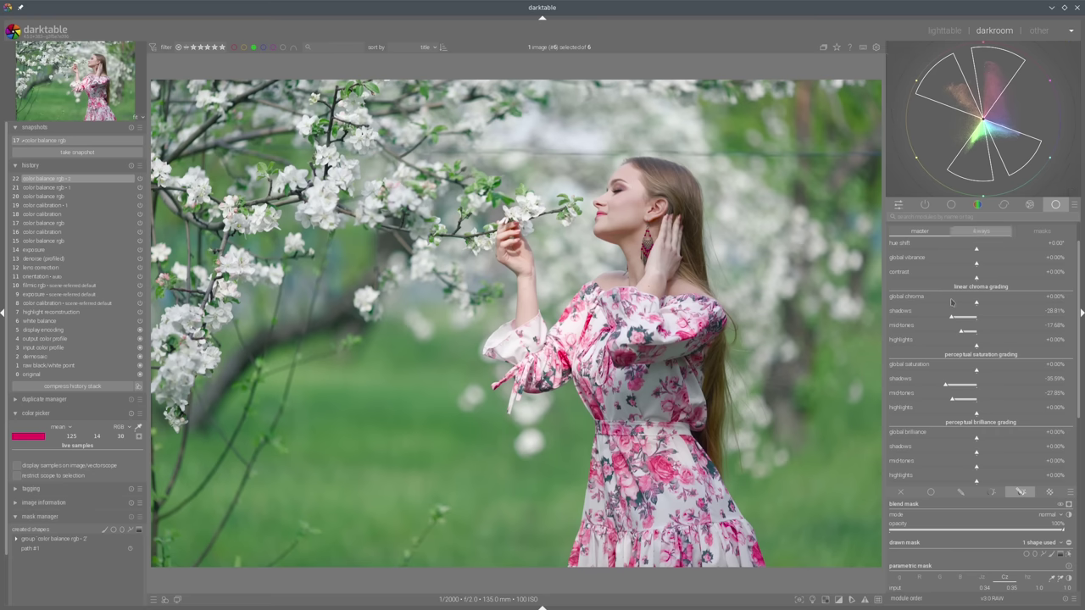
Set the masked instance's hue shift to about -7.7°, collapse it, and switch it off and on to compare the roses.
scroll(975, 254, "up", 1)
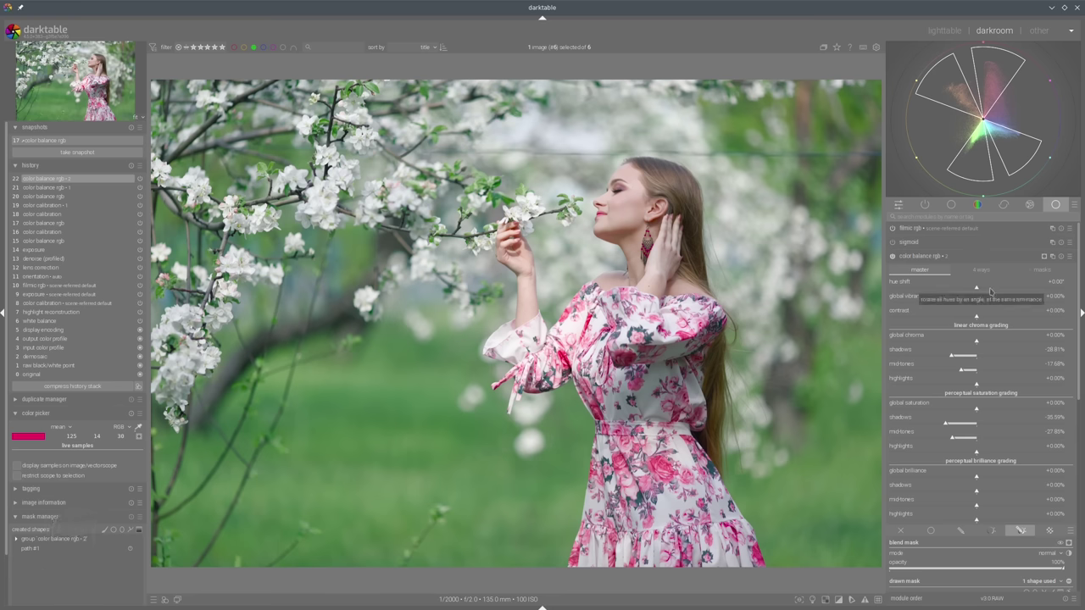
left_click_drag(975, 289, 970, 291)
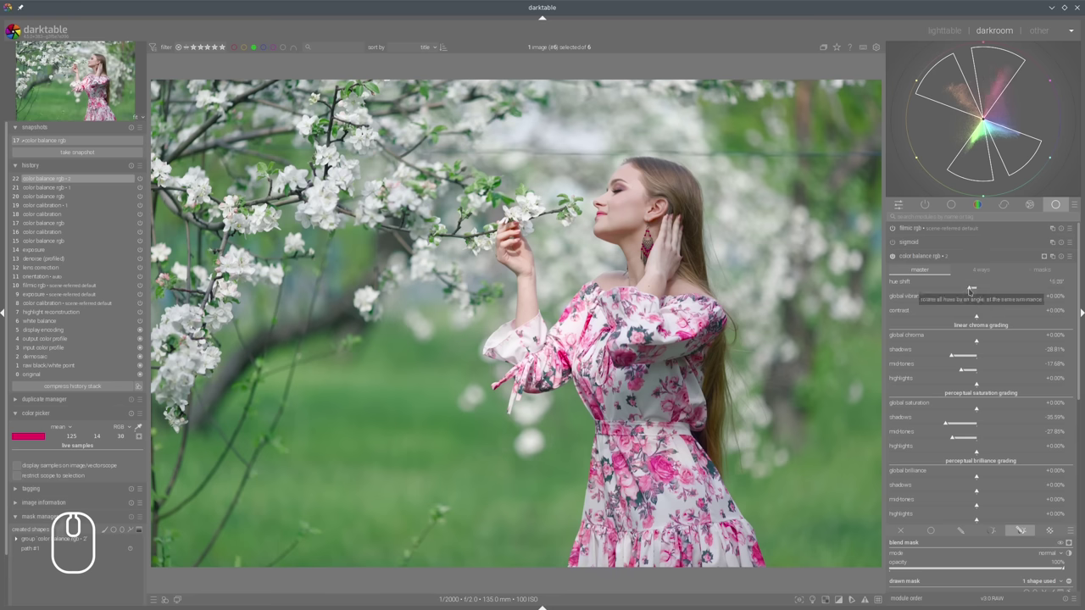
left_click(973, 289)
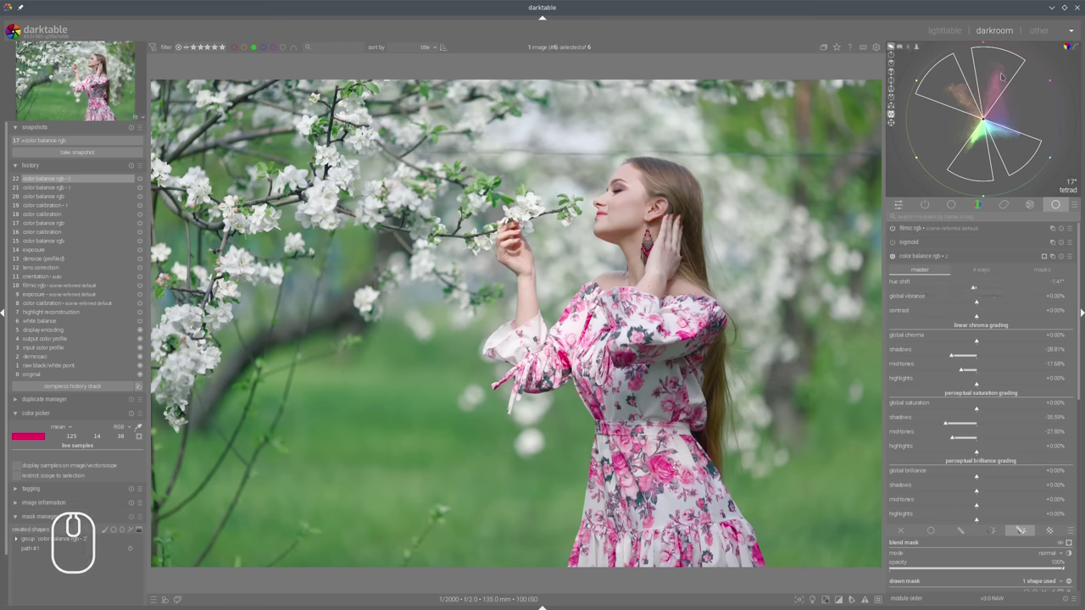
left_click(935, 258)
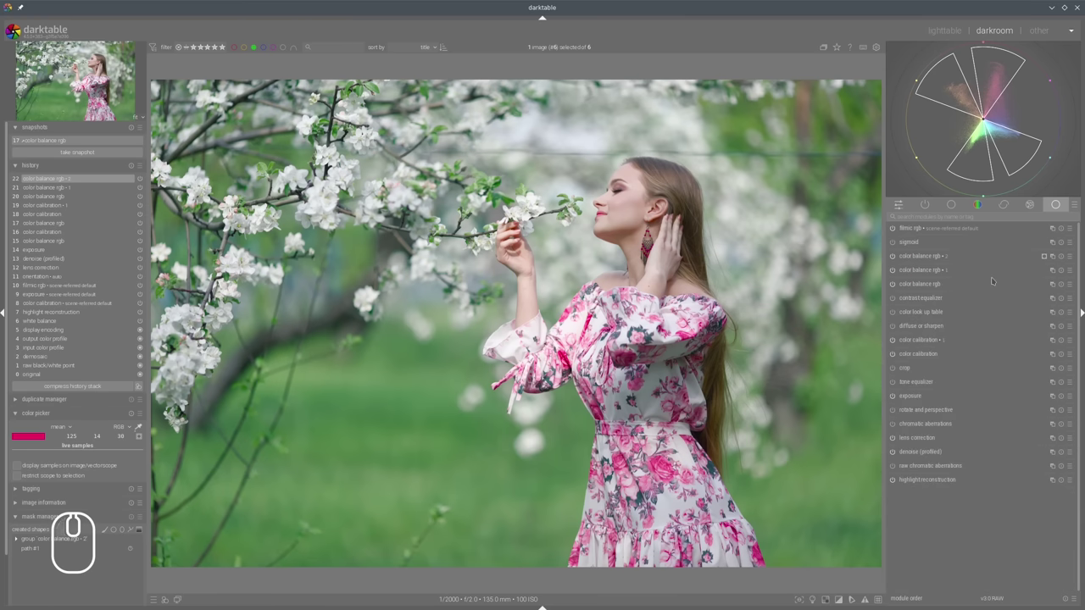
left_click(892, 256)
left_click(892, 257)
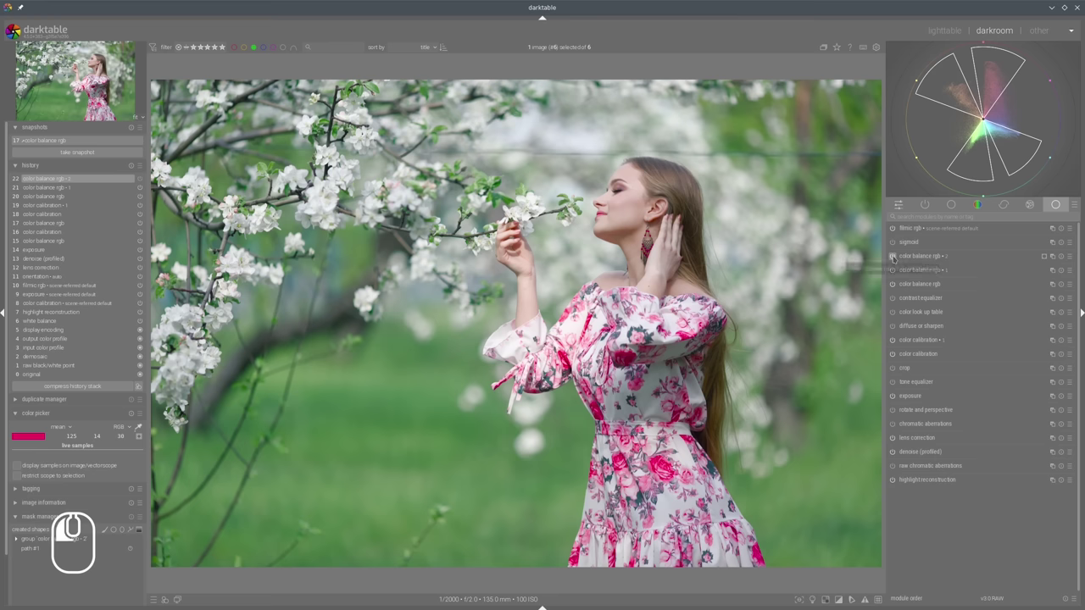
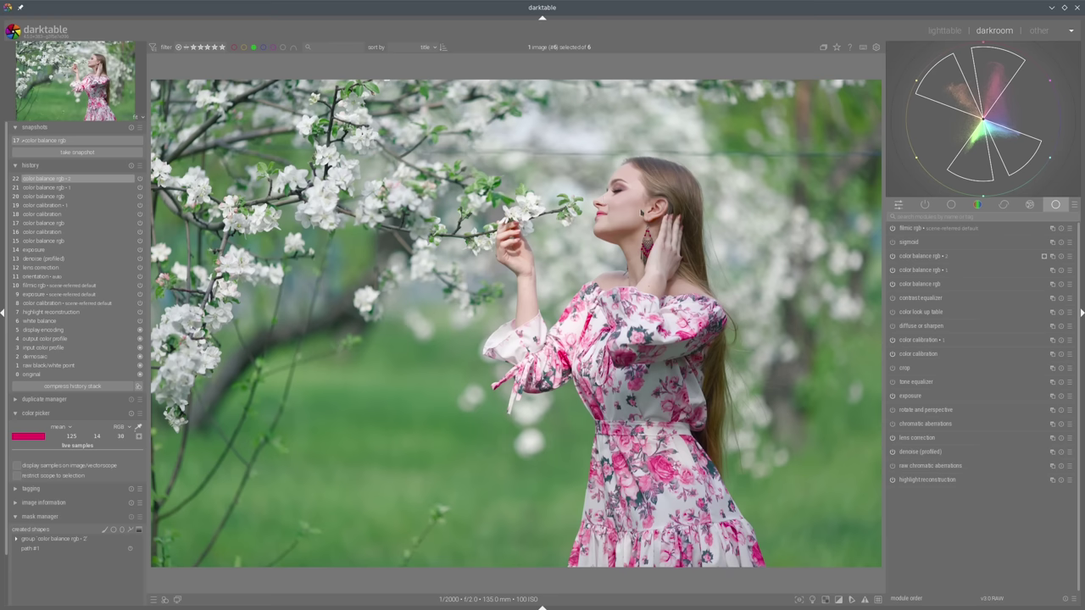
Add a fourth color balance rgb instance with a drawn and parametric mask, pick the hue range from the woman's face and hair, and show the mask.
right_click(1052, 256)
left_click(1021, 503)
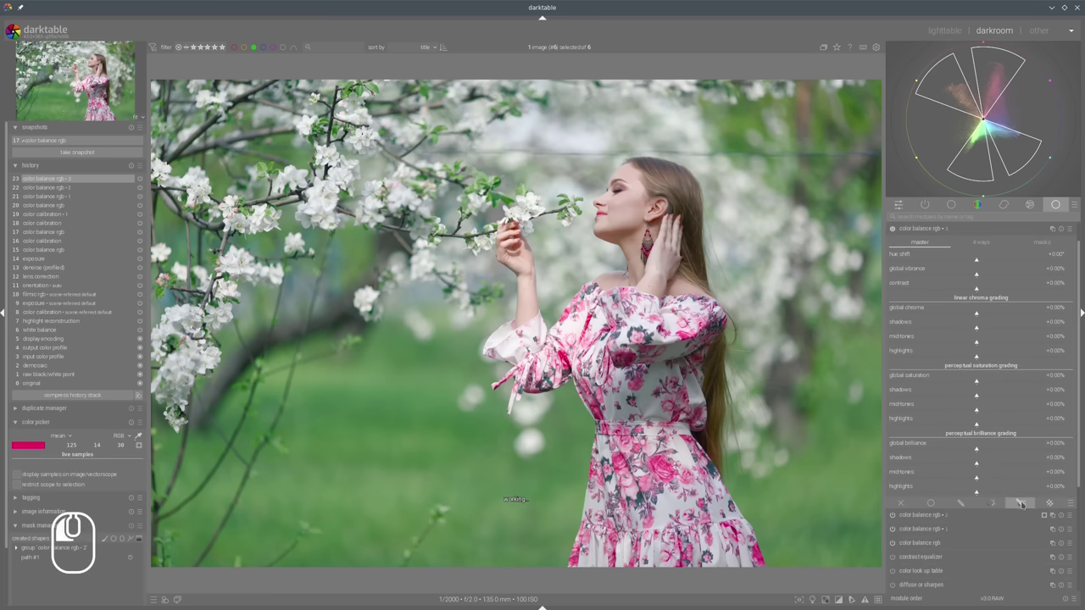
left_click(1022, 504)
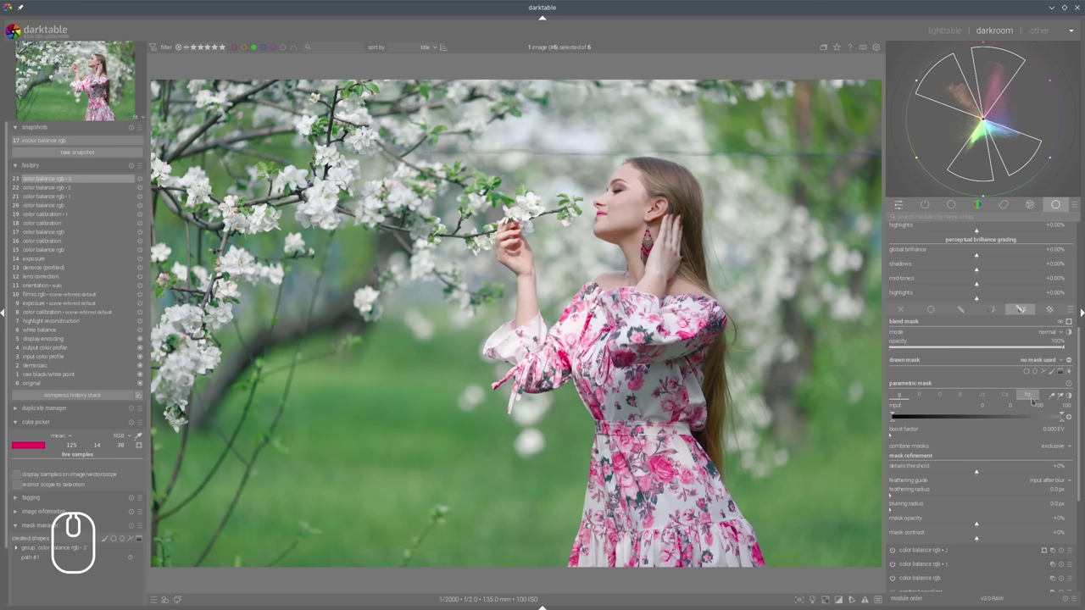
left_click(1028, 395)
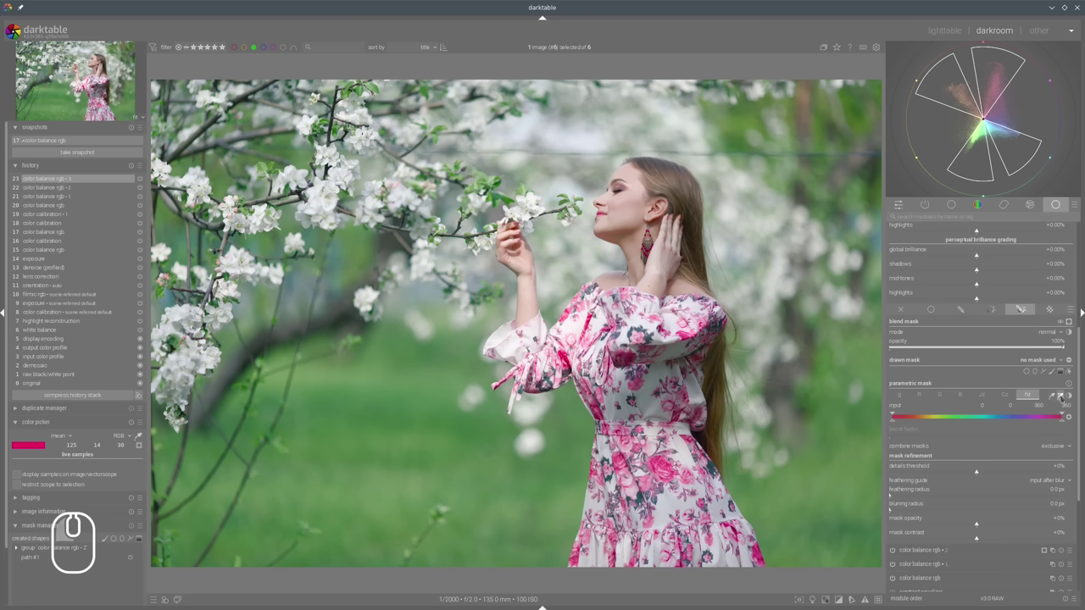
left_click(1059, 395)
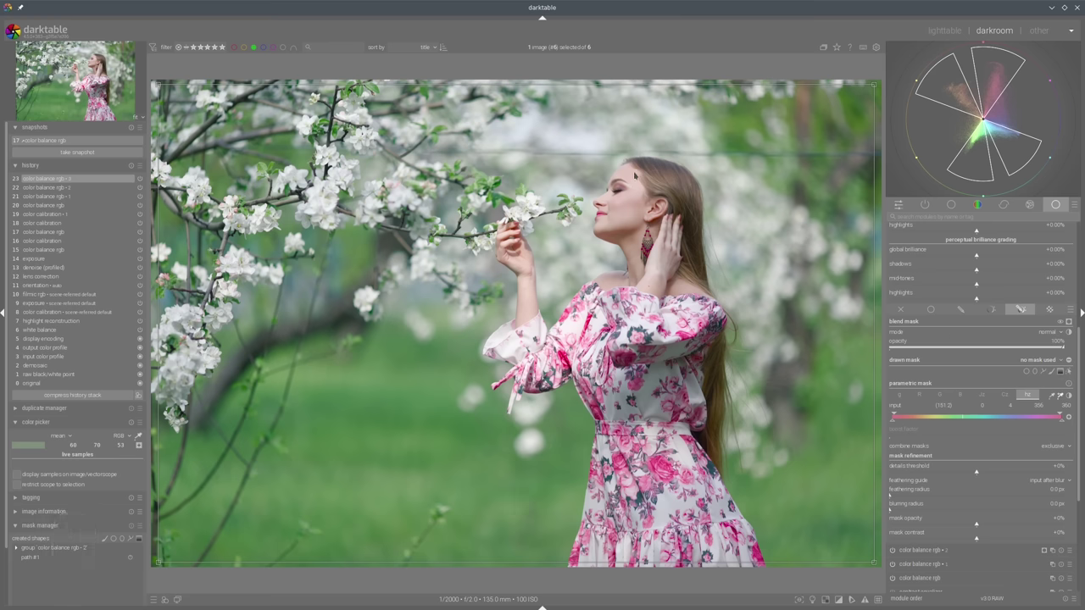
left_click_drag(636, 176, 683, 208)
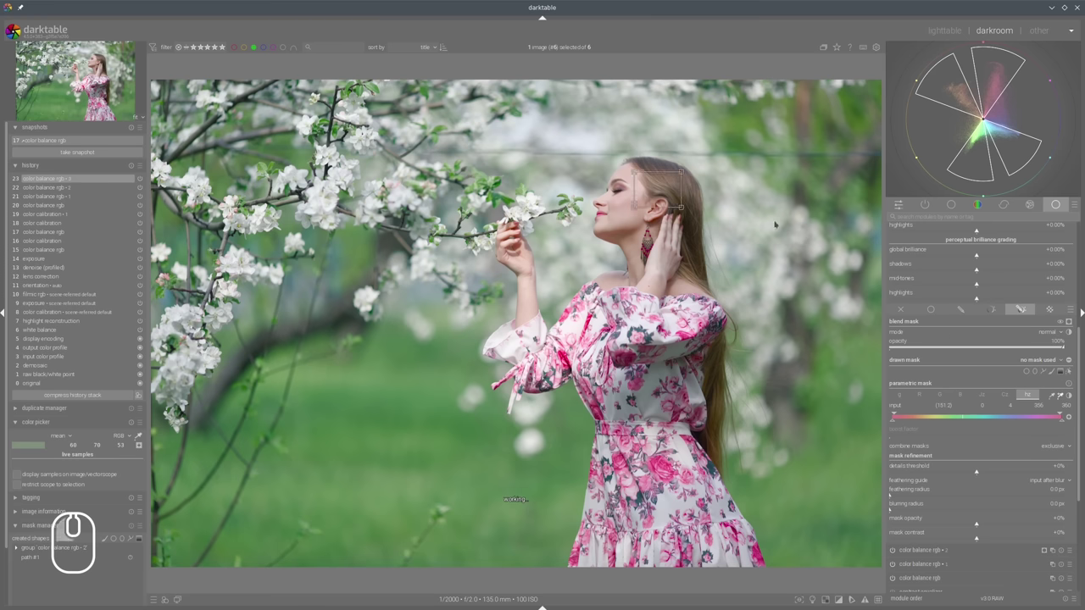
left_click(1070, 323)
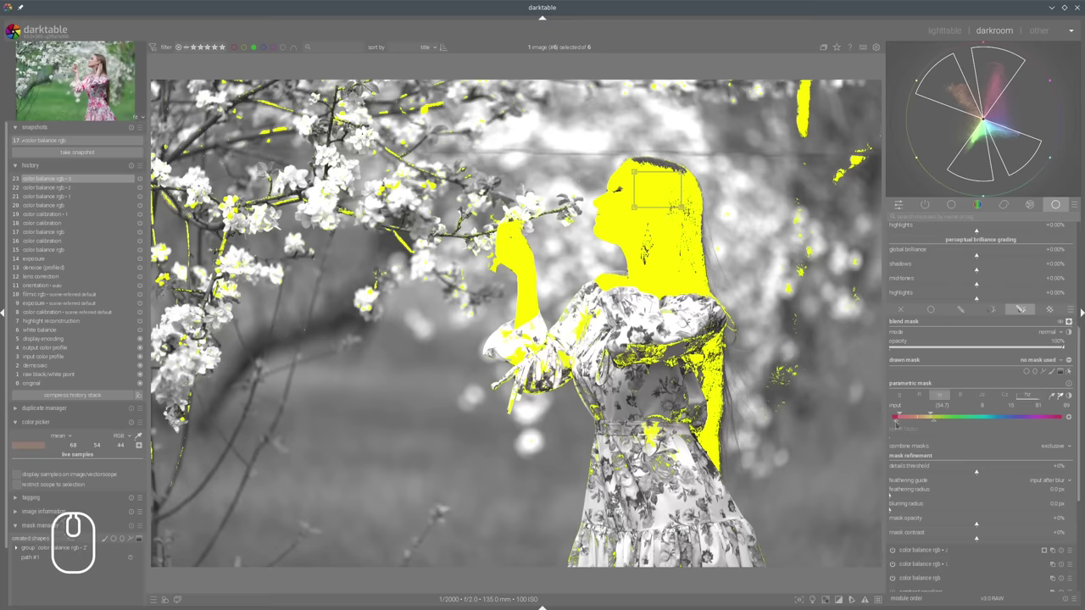
Invert the parametric mask's hue range with limits of about 87, 96, 307 and 323, and set the feathering radius to about 35.1 px.
left_click_drag(892, 424, 893, 414)
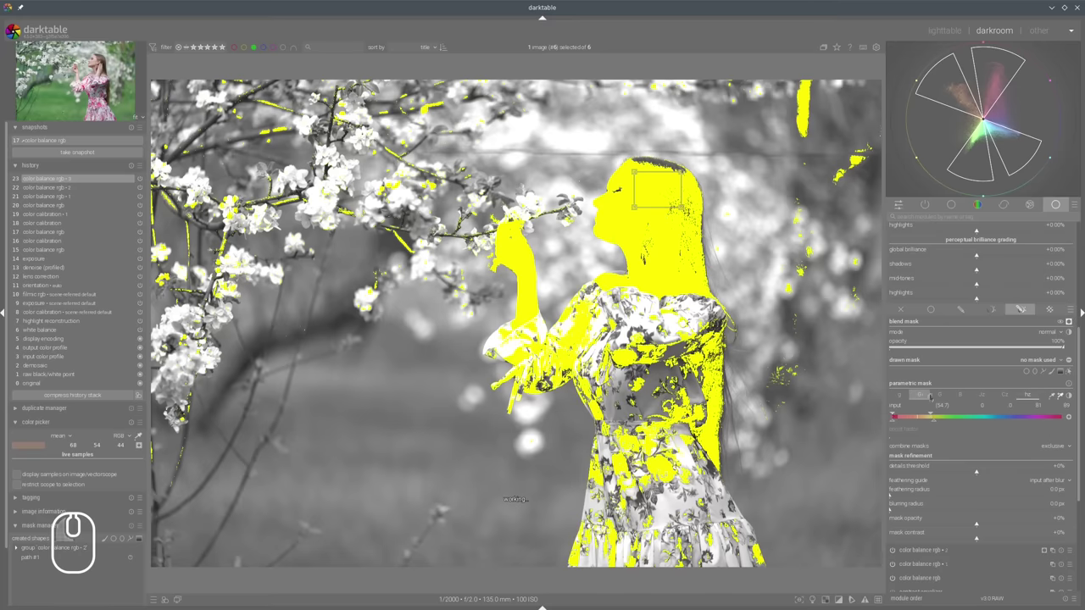
left_click(1068, 416)
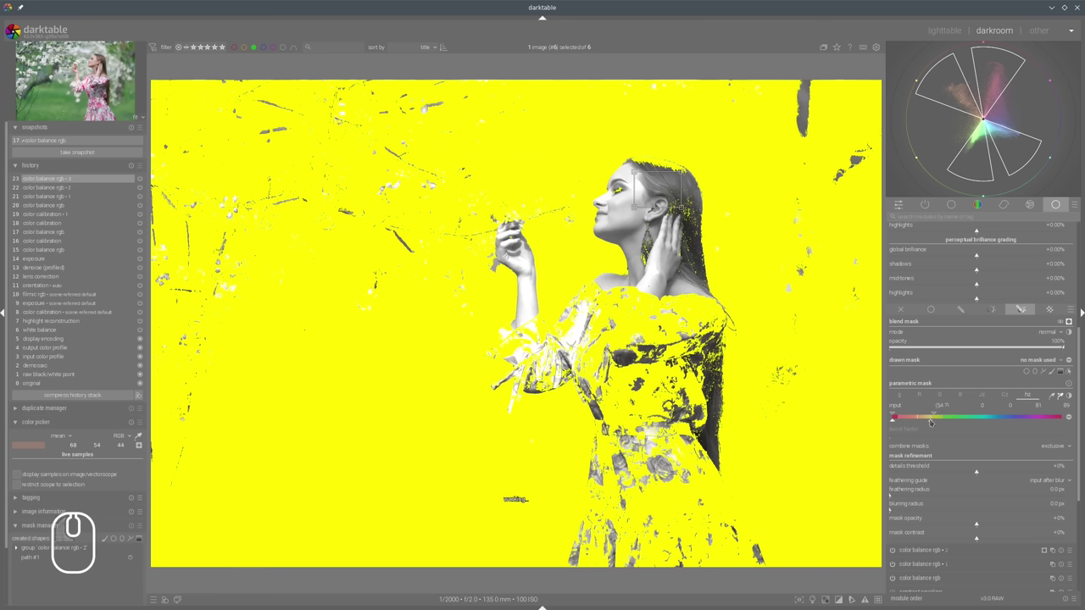
mouse_move(930, 422)
left_mouse_down()
mouse_move(1055, 429)
mouse_move(1046, 415)
mouse_move(1037, 423)
left_mouse_up()
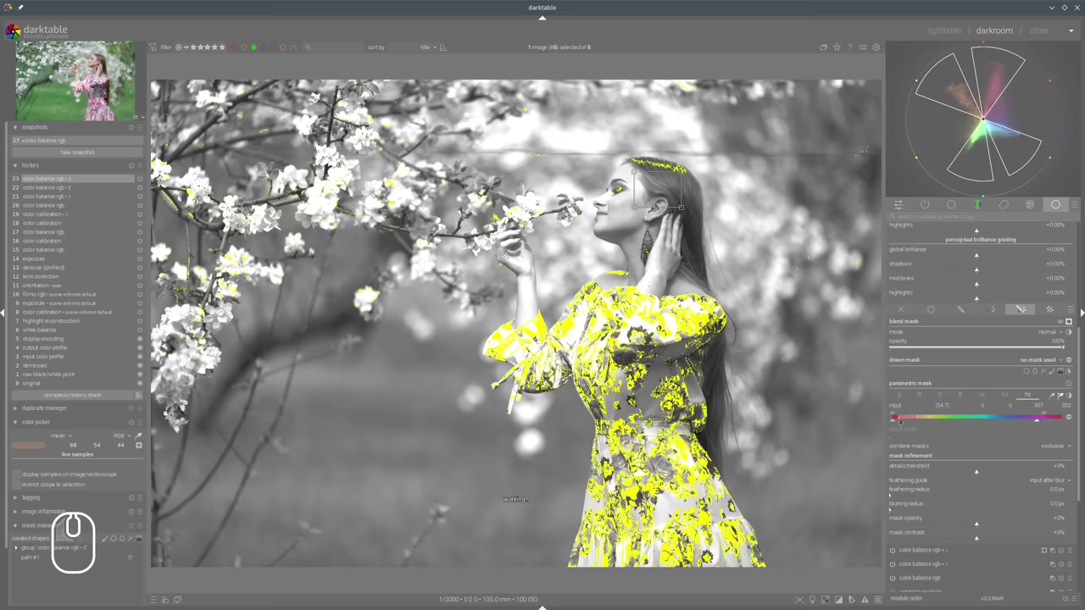
left_click_drag(894, 422, 930, 418)
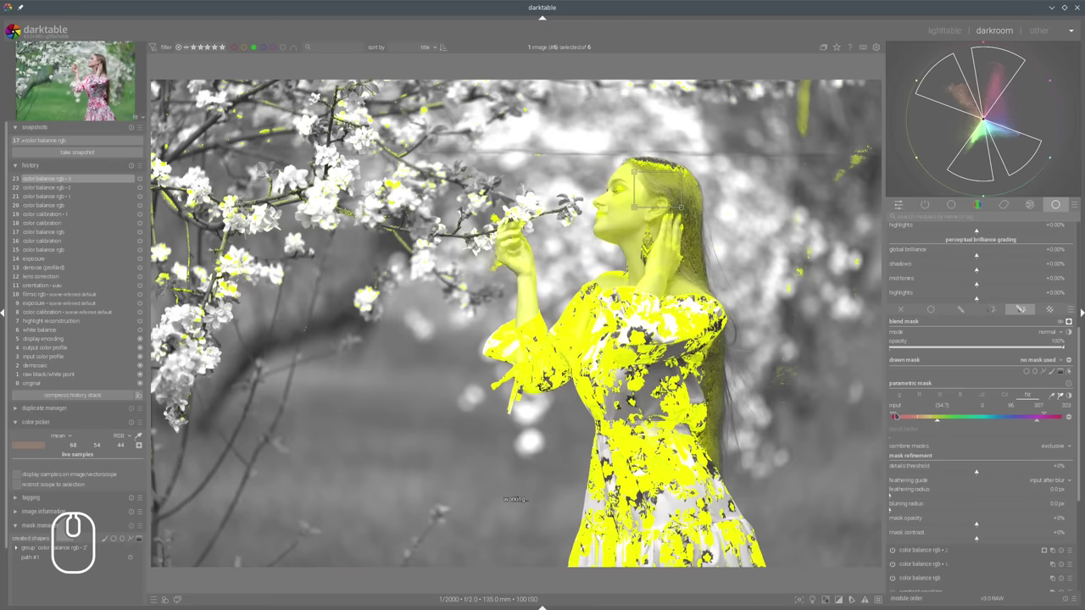
mouse_move(929, 417)
left_mouse_down()
mouse_move(942, 423)
mouse_move(939, 414)
left_mouse_up()
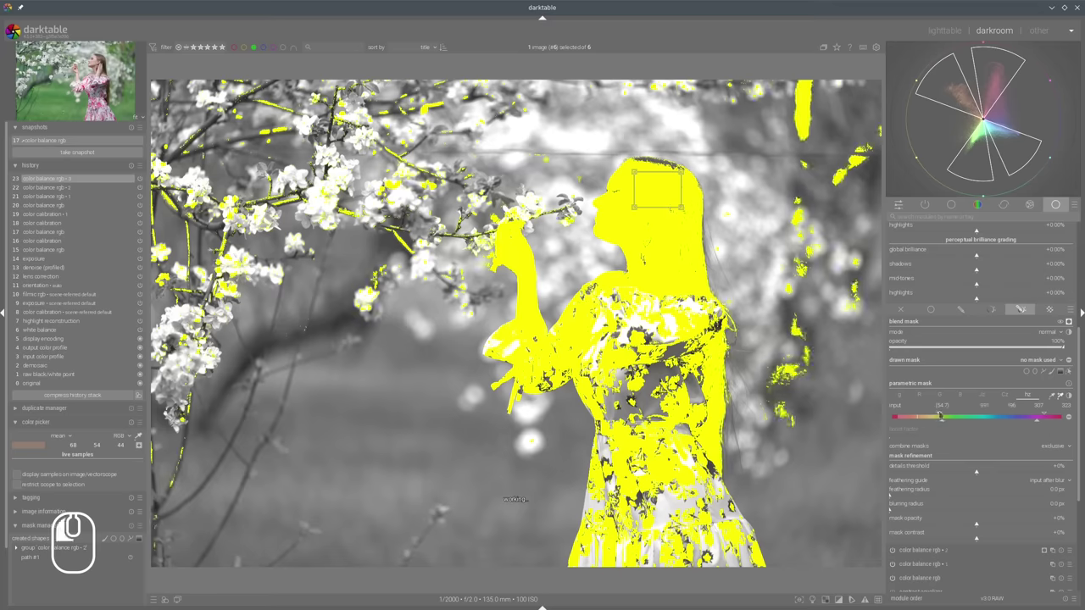
left_click_drag(903, 496, 913, 496)
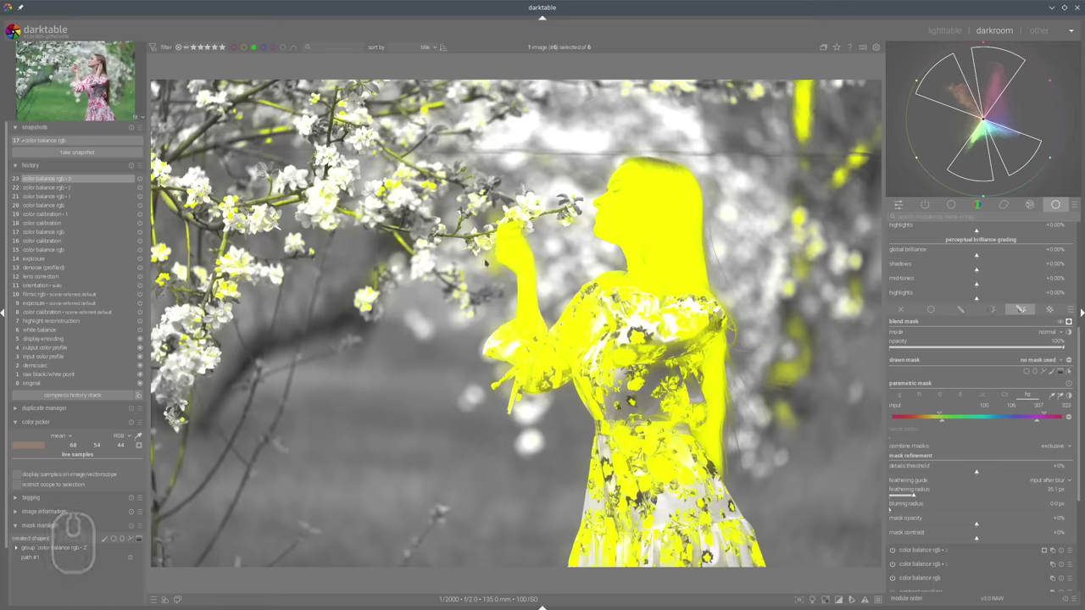
left_click_drag(941, 421, 933, 417)
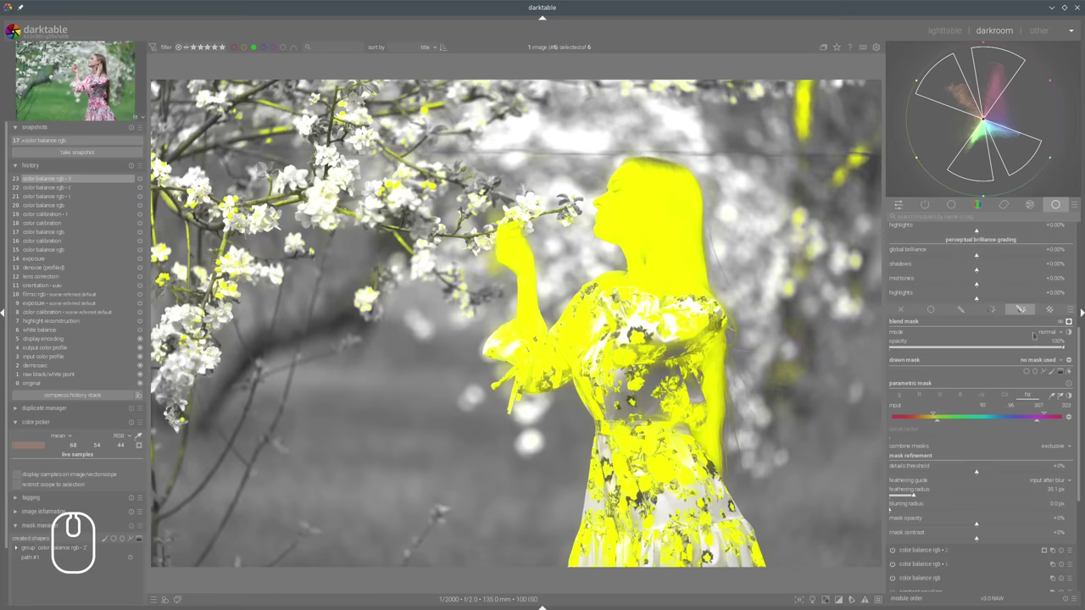
Draw a closed path around the woman's raised hand, head, shoulders and long hair to limit the skin and hair mask.
left_click(1044, 372)
left_click(494, 273)
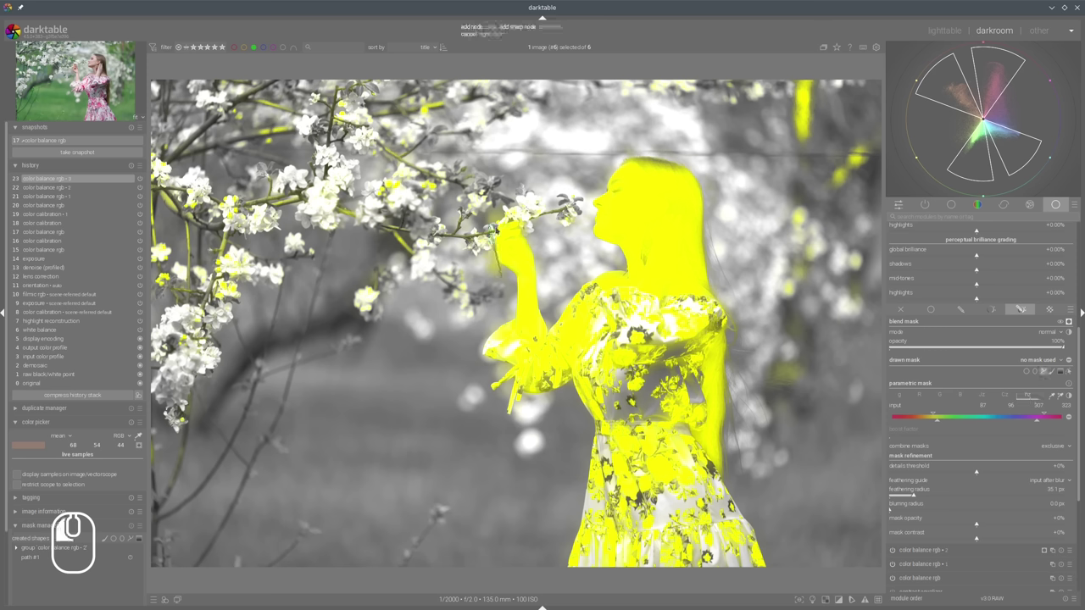
left_click(497, 226)
left_click(513, 222)
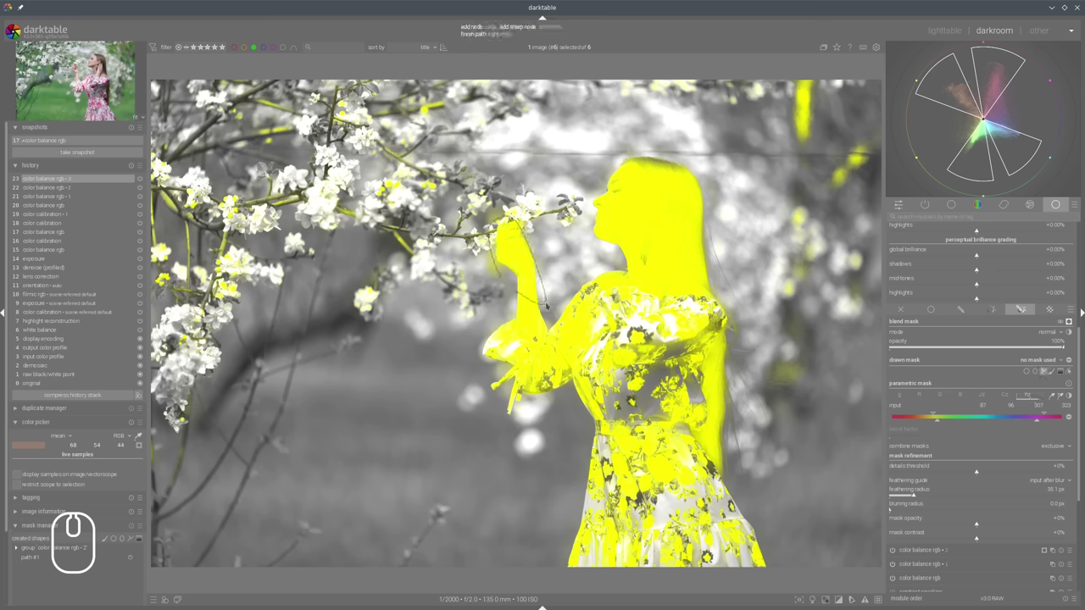
left_click(547, 304)
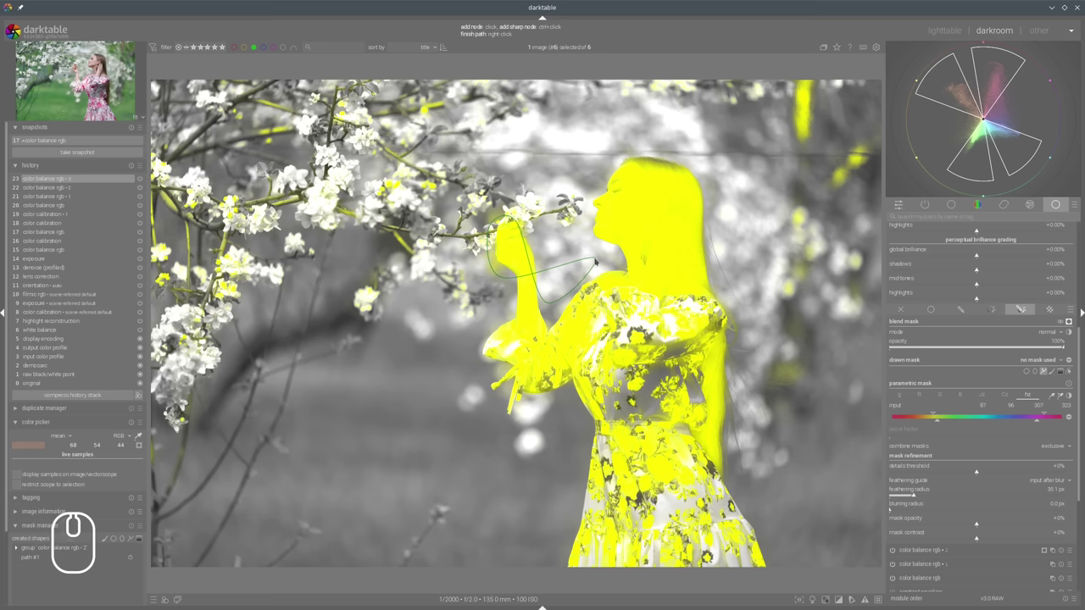
left_click(596, 259)
left_click(591, 184)
left_click(630, 143)
left_click(708, 150)
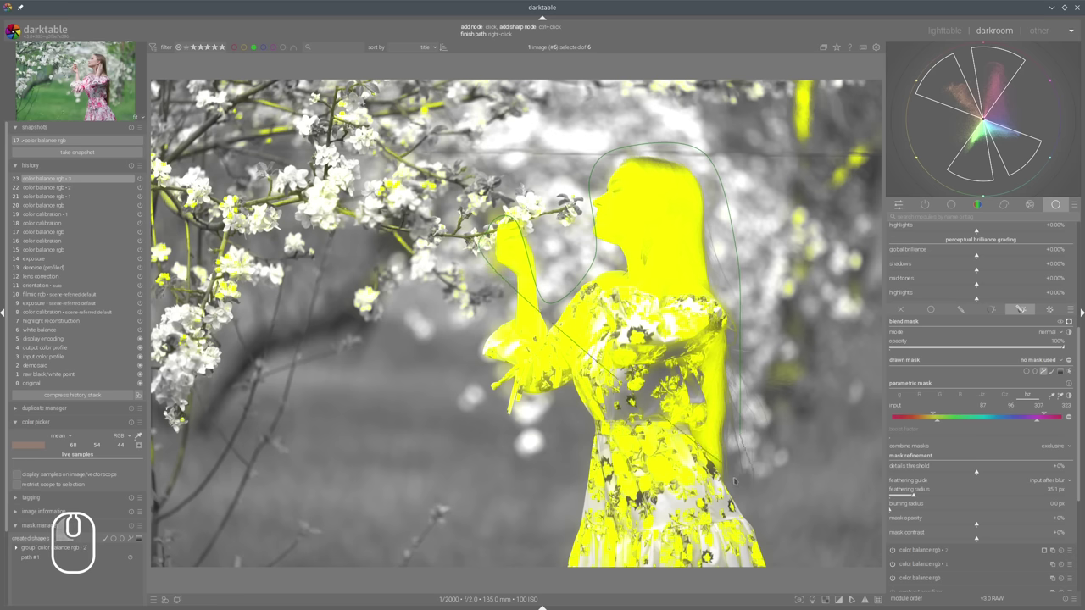
left_click(733, 481)
left_click(705, 411)
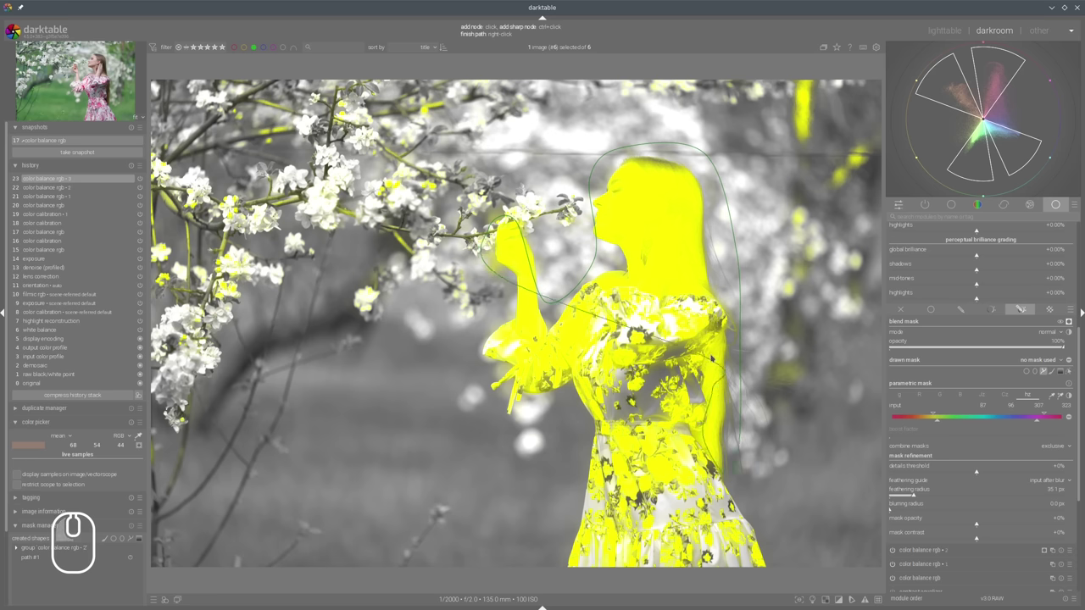
right_click(599, 281)
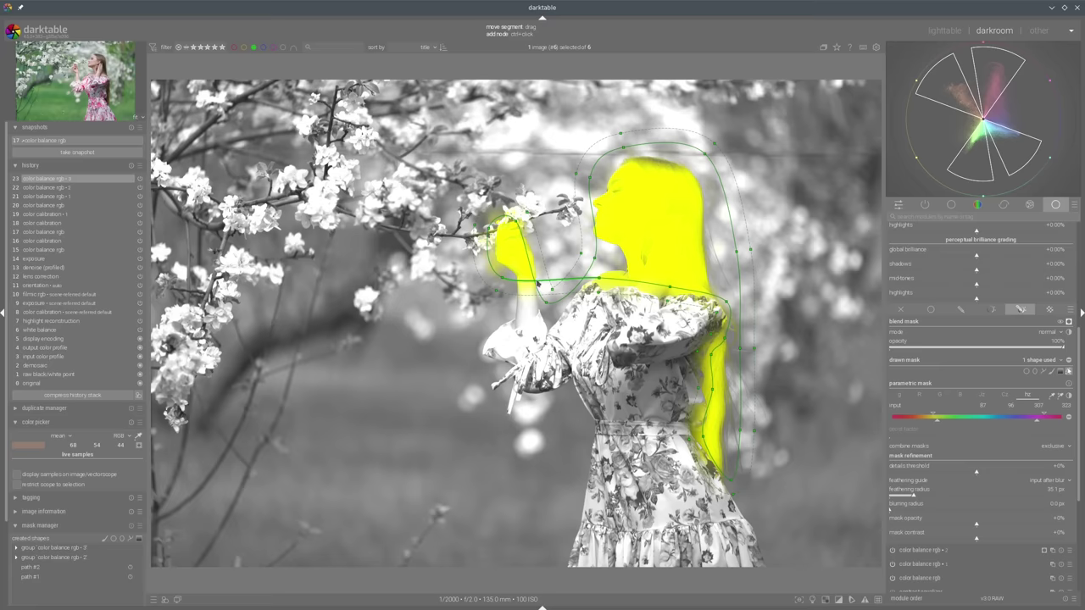
Reshape the path to include the raised forearm, follow the shoulder line, and fit closely around the hand.
left_click_drag(512, 279, 525, 331)
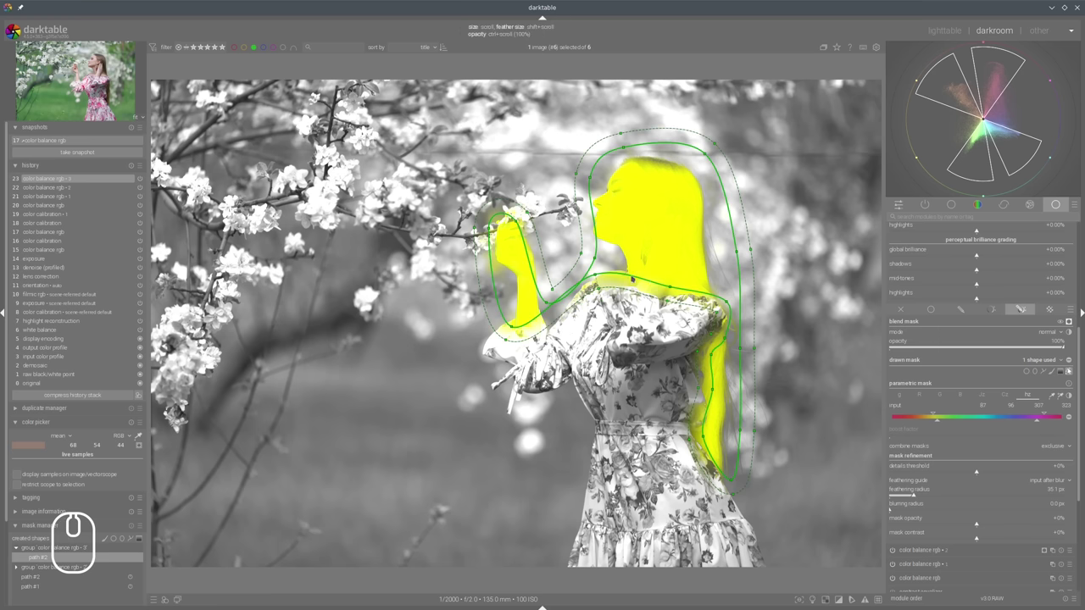
left_click_drag(638, 285, 629, 282)
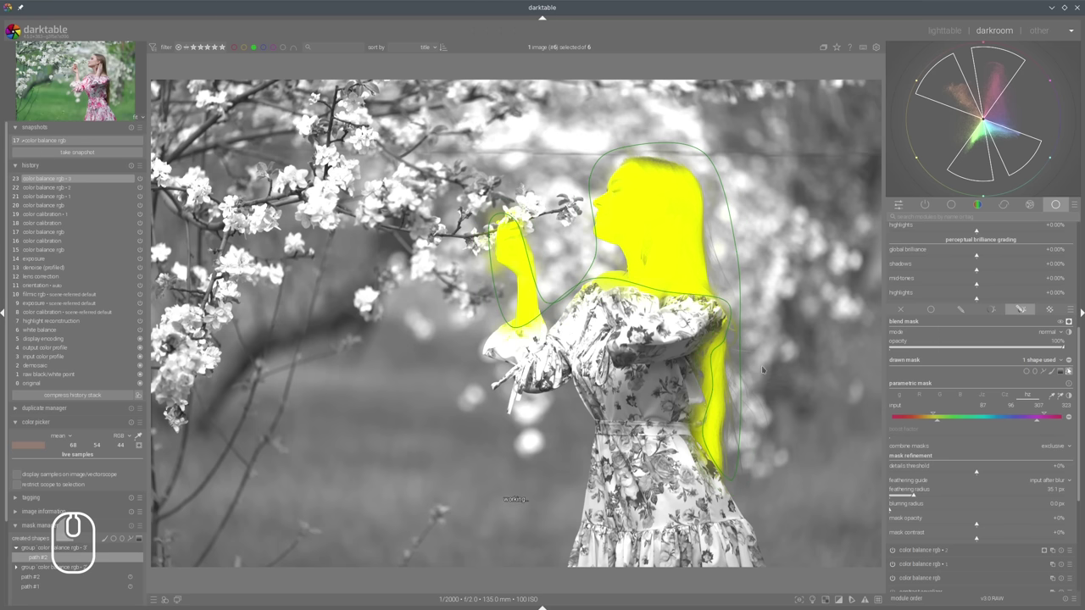
left_click(739, 431)
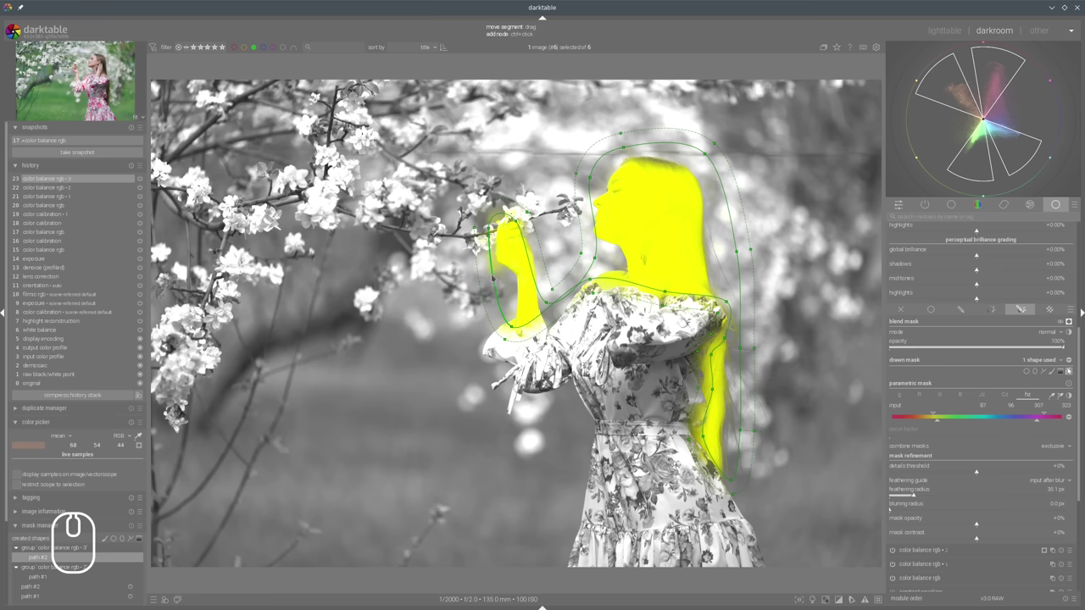
left_click_drag(491, 279, 524, 225)
left_click(497, 266, "ctrl")
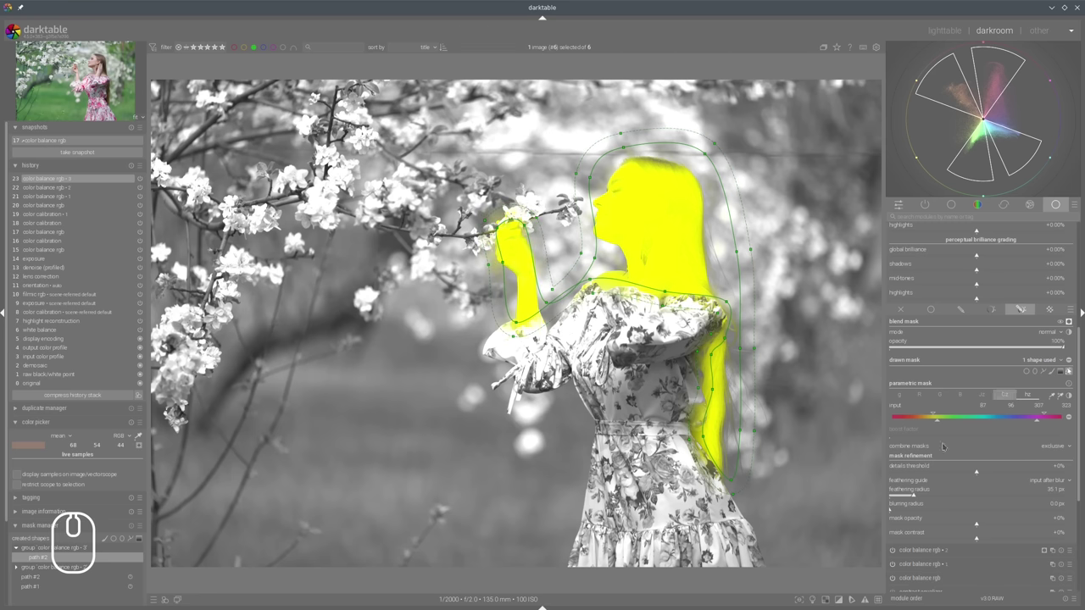
Hide the mask overlay and set perceptual saturation to about +36% in the shadows and +22% in the midtones.
left_click(1069, 321)
scroll(1008, 310, "up", 3)
scroll(1009, 310, "up", 2)
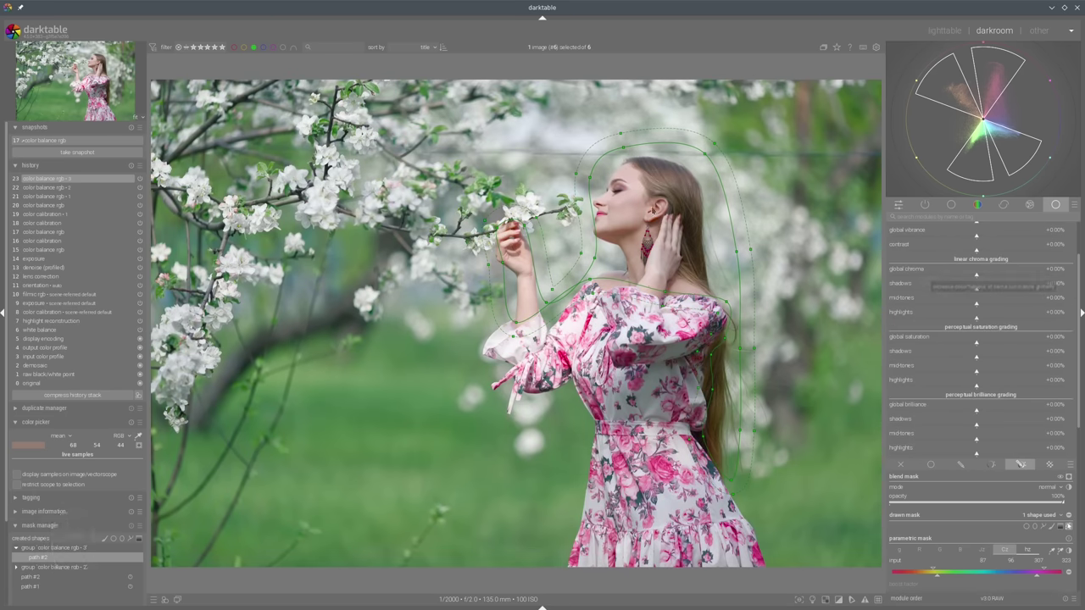
left_click(1007, 357)
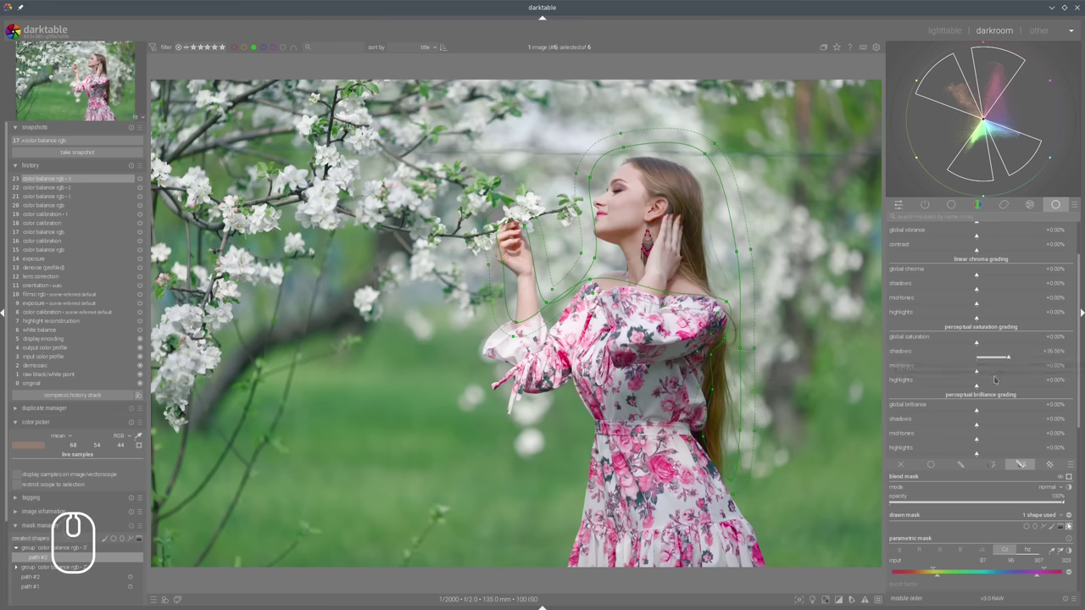
left_click(996, 373)
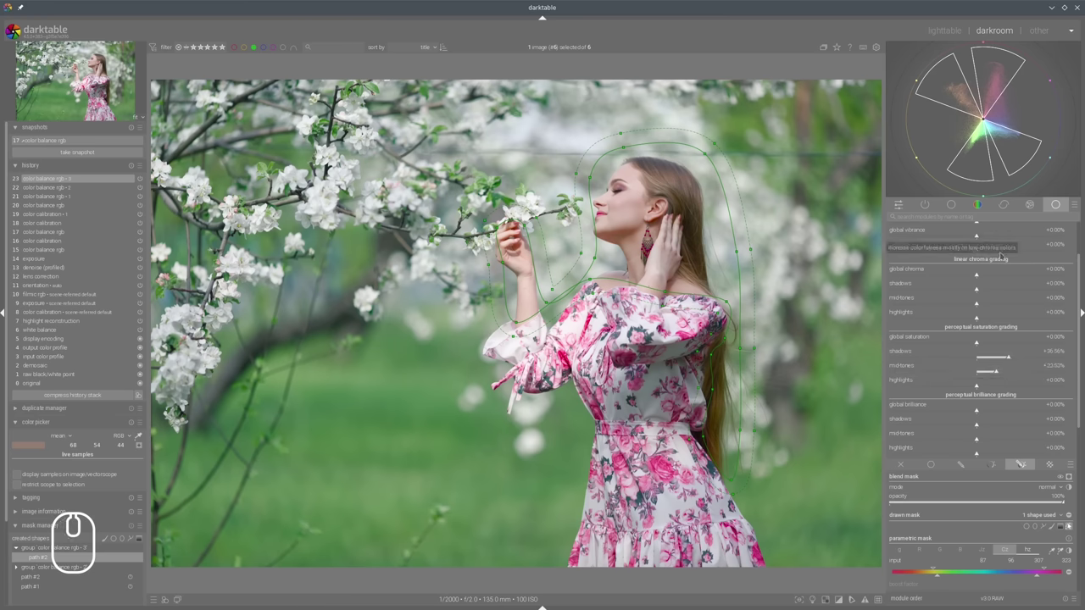
Set the skin and hair instance's hue shift to about +9.15° and hide the outline of its drawn path.
scroll(1034, 277, "up", 2)
left_click(982, 288)
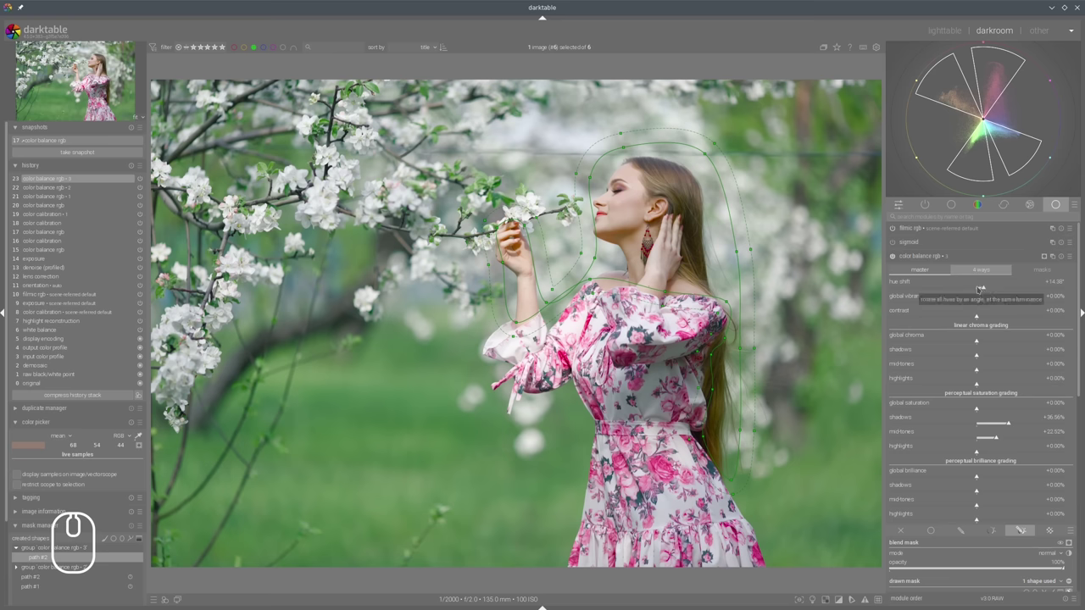
left_click(980, 289)
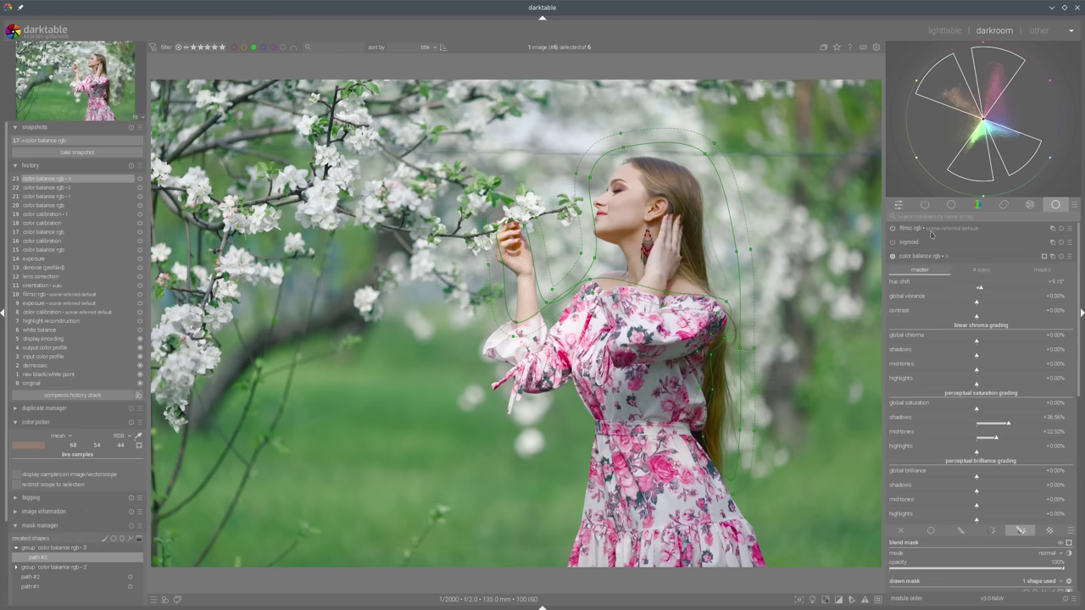
scroll(1067, 506, "down", 3)
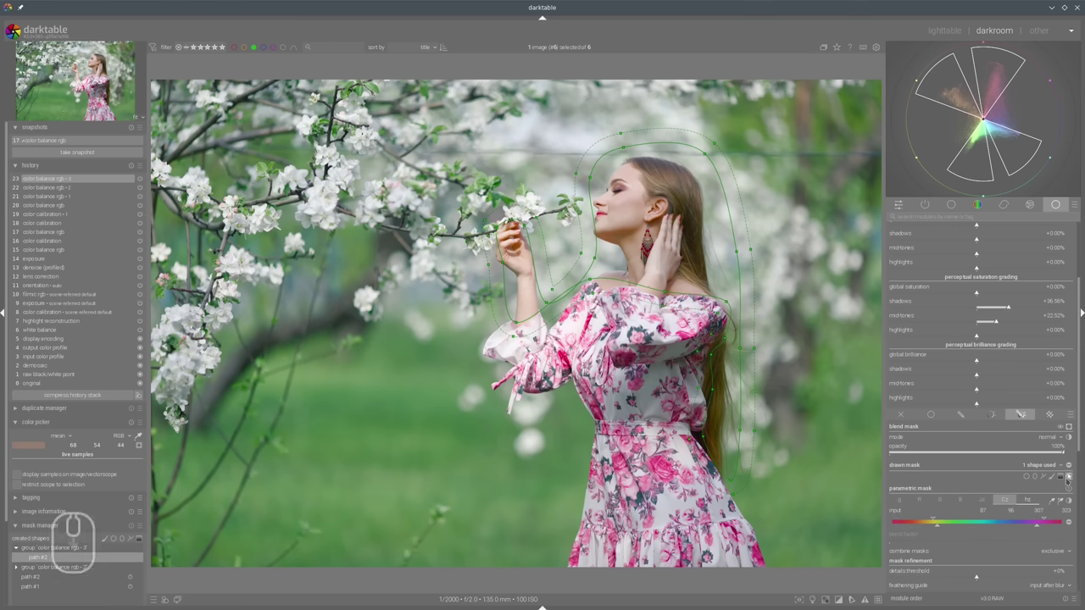
left_click(1068, 478)
scroll(1068, 478, "up", 3)
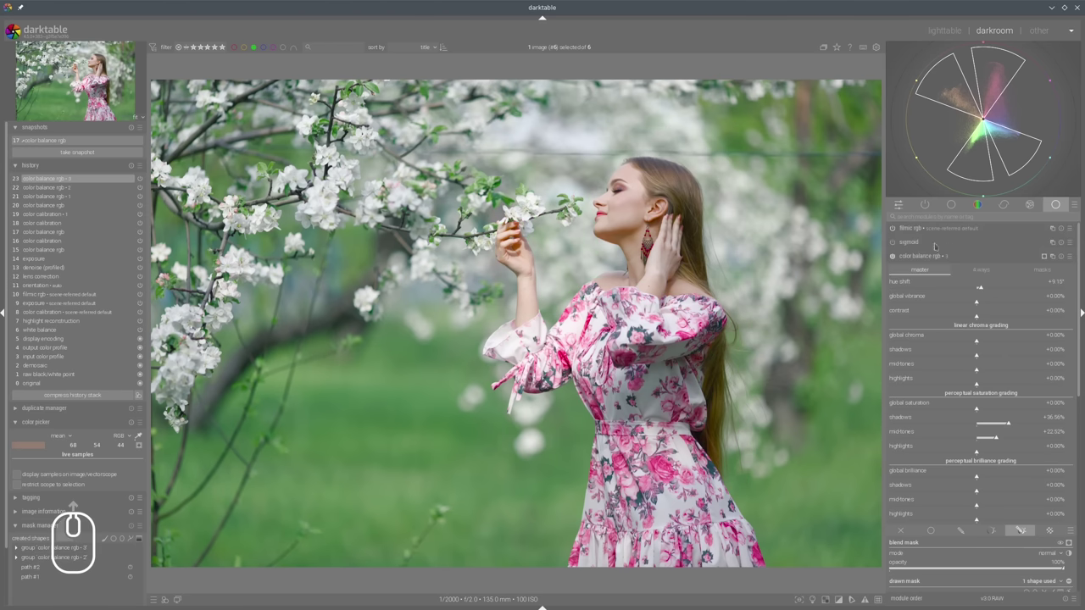
Compare the portrait with and without the skin and hair color balance rgb instance, leave it enabled, and collapse its settings.
left_click(893, 257)
left_click(893, 257)
left_click(891, 255)
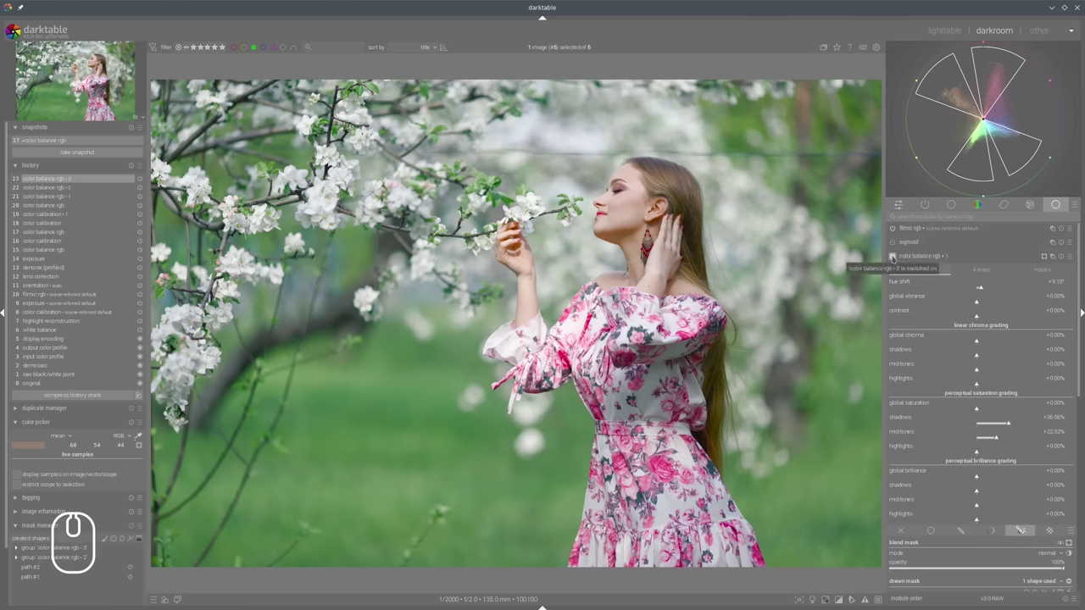
left_click(892, 256)
left_click(911, 256)
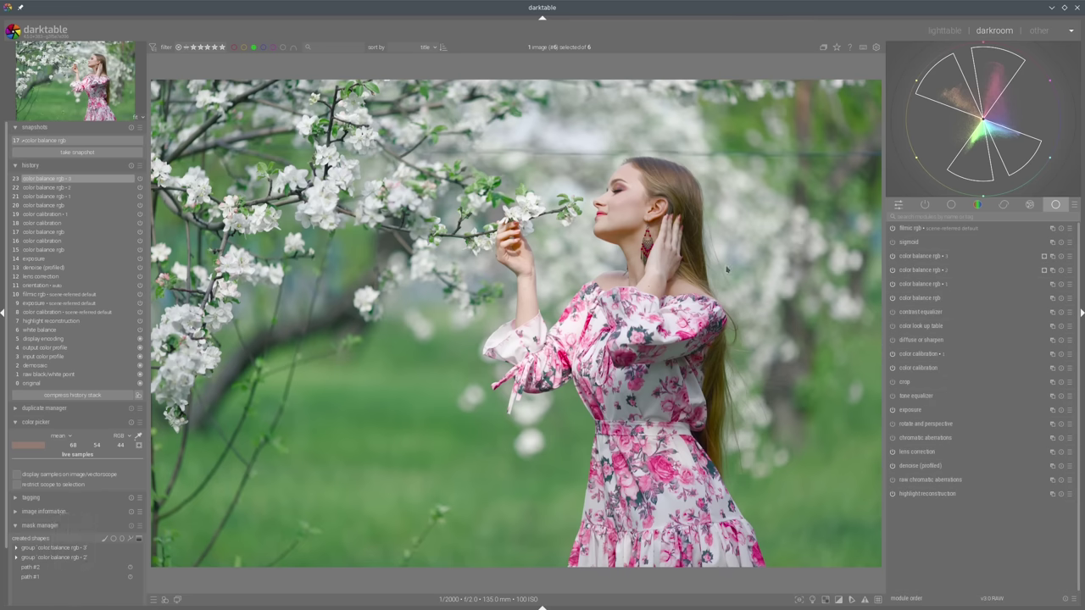
Add another color balance rgb instance with a drawn and parametric mask, and set its hue range by sampling the green grass beside the branches.
scroll(728, 270, "down", 1)
left_click(1053, 263, "ctrl")
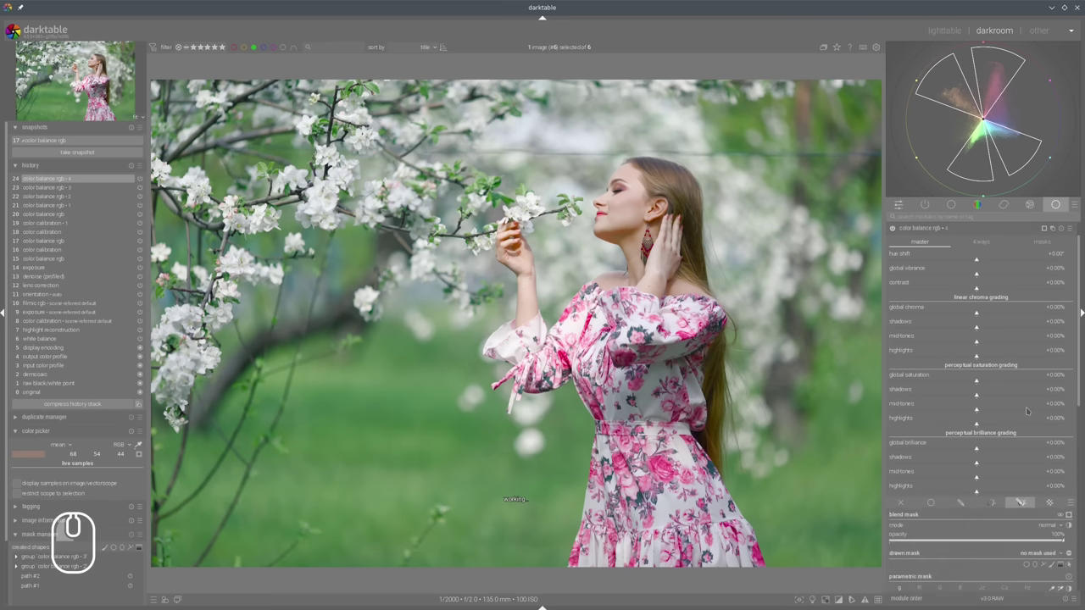
scroll(1026, 411, "down", 5)
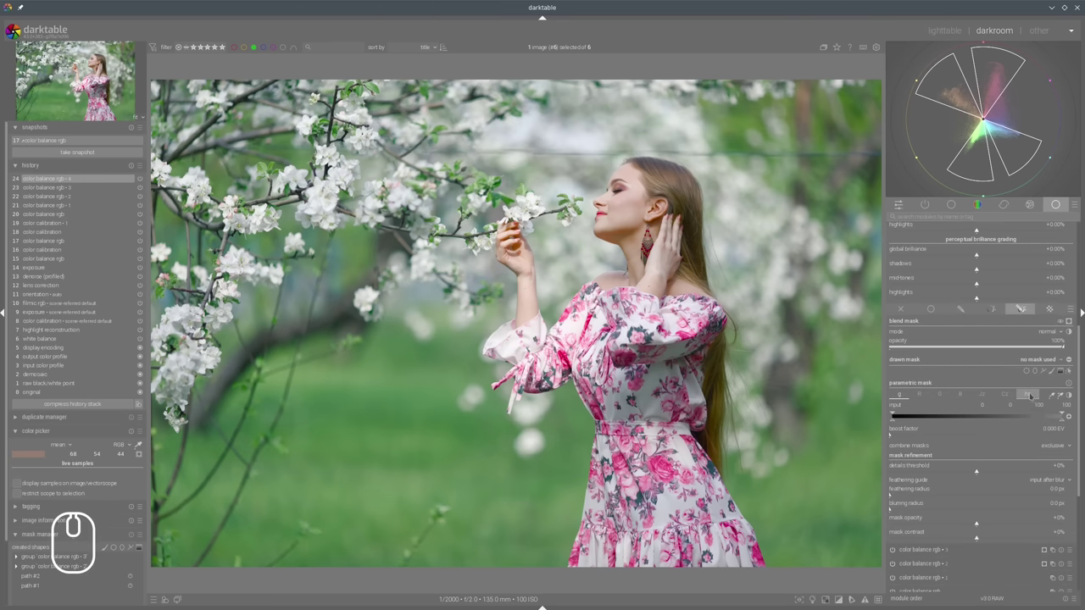
left_click(1028, 396)
left_click(1059, 395)
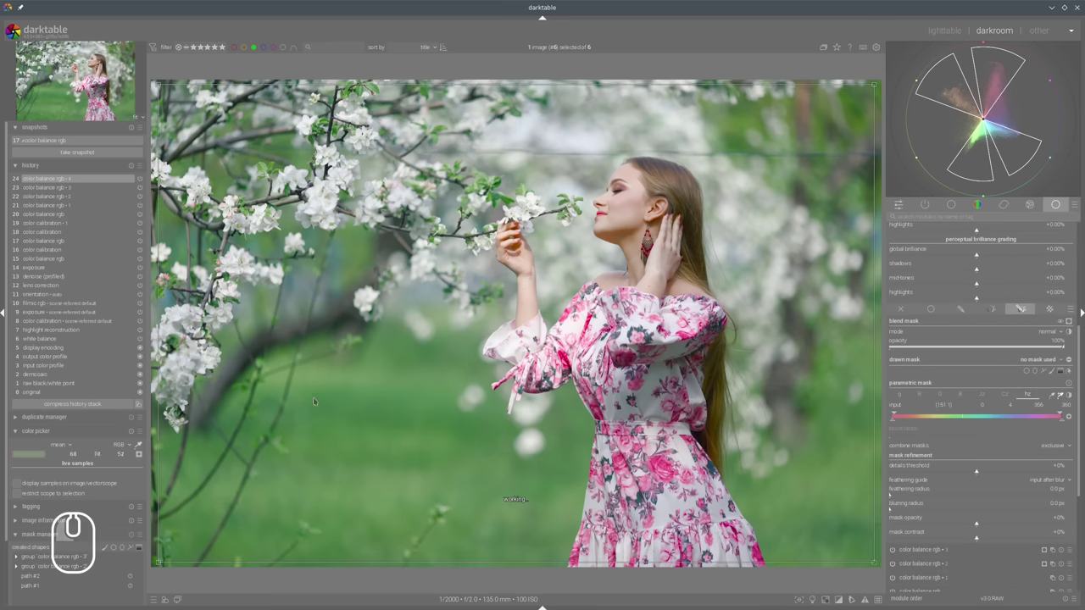
left_click_drag(329, 391, 376, 420)
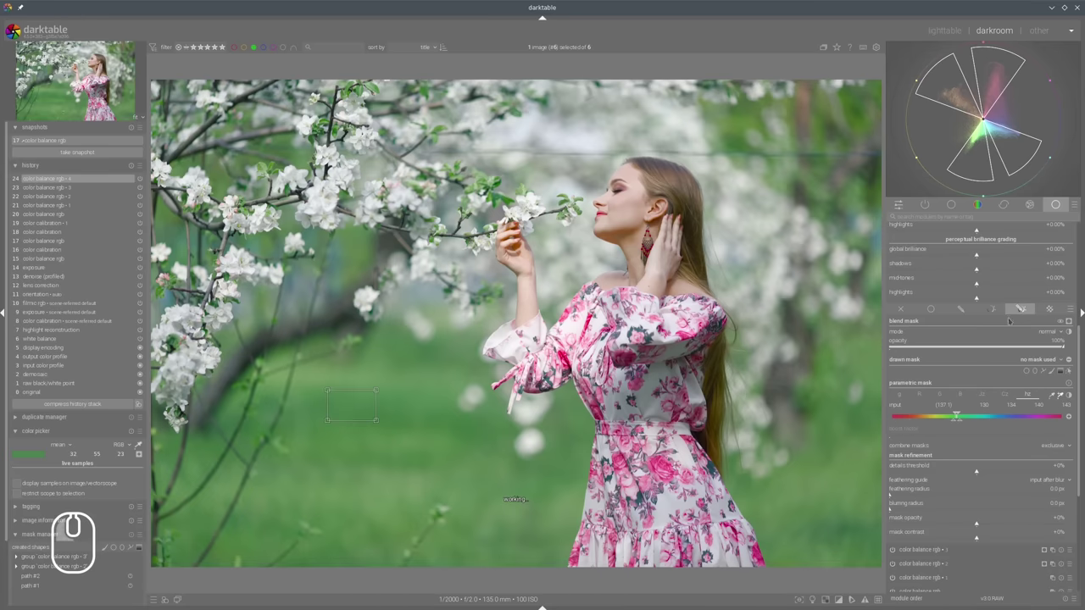
Check the overlay of the parametric hue mask sampled from the grass.
left_click(1070, 322)
left_click(1068, 322)
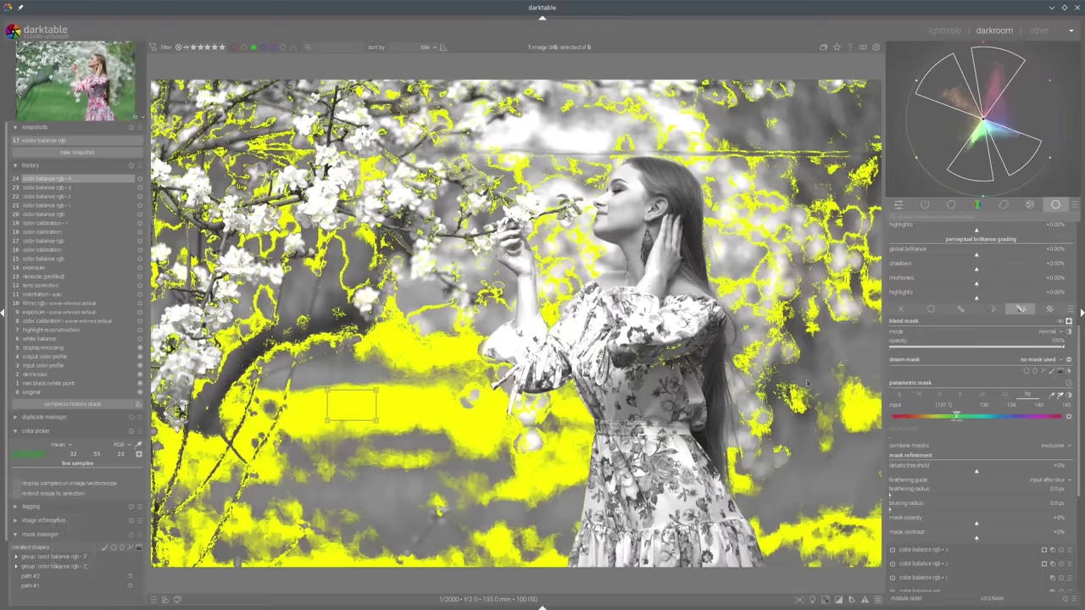
left_click(1068, 321)
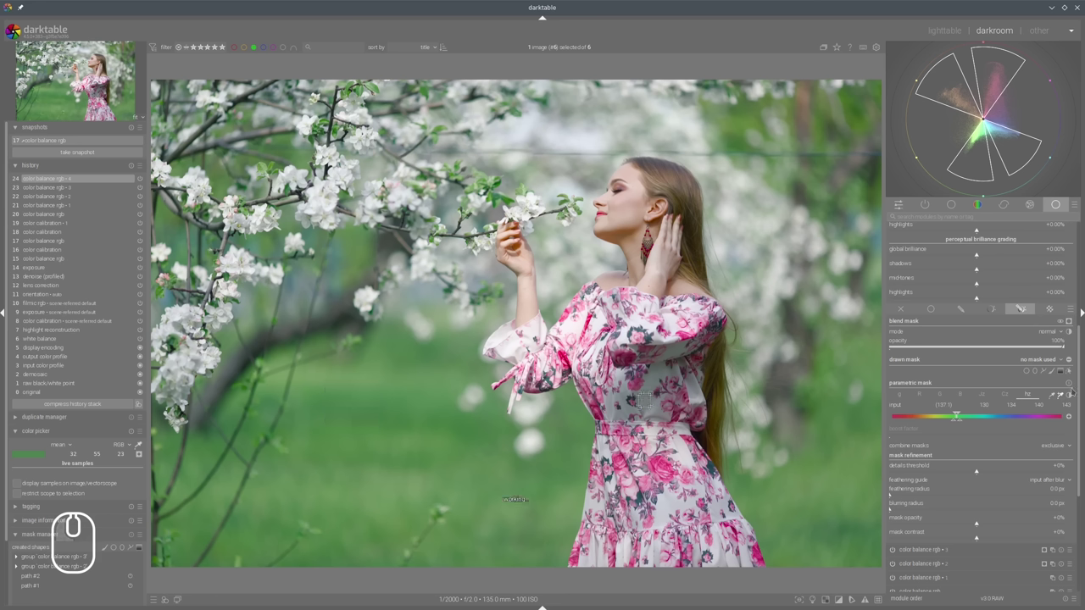
Sample a light patch of the dress for the hue mask and compare the mask overlay with the photo.
left_click(1068, 321)
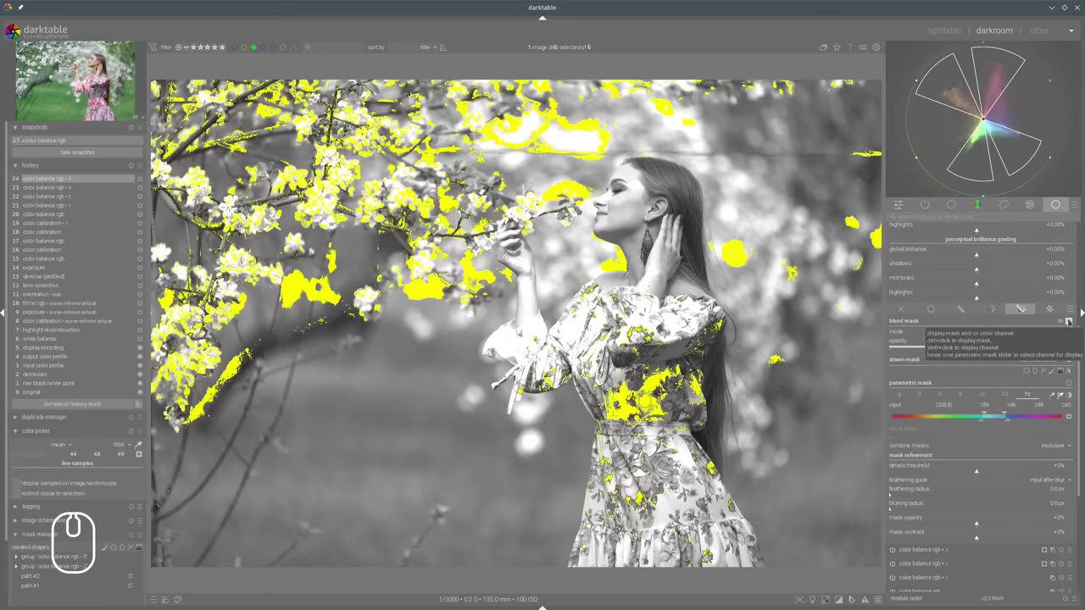
left_click(1068, 322)
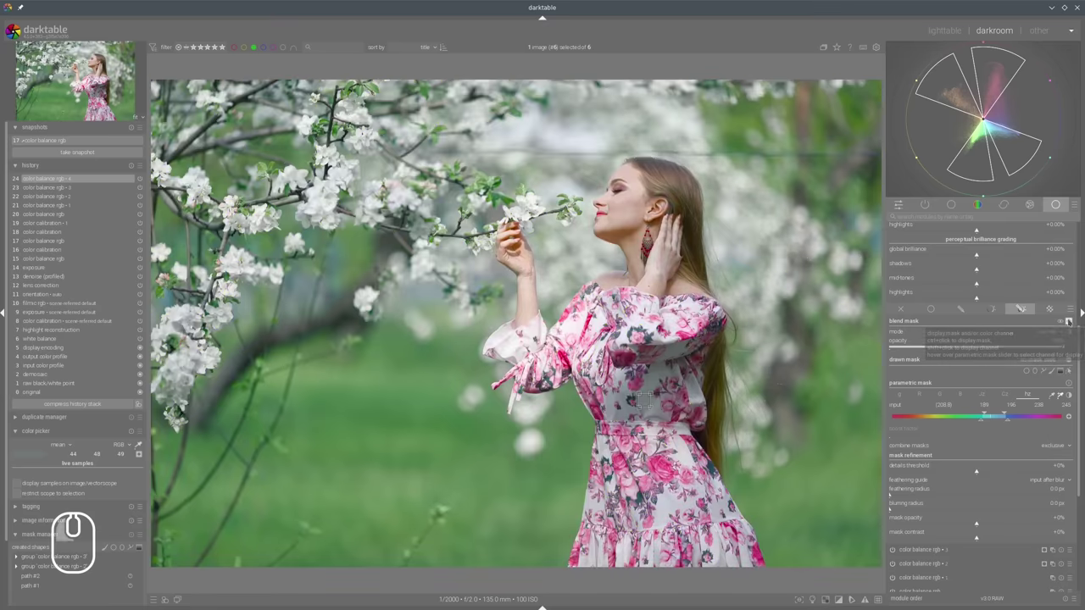
left_click(1068, 321)
left_click(1068, 322)
left_click(1069, 321)
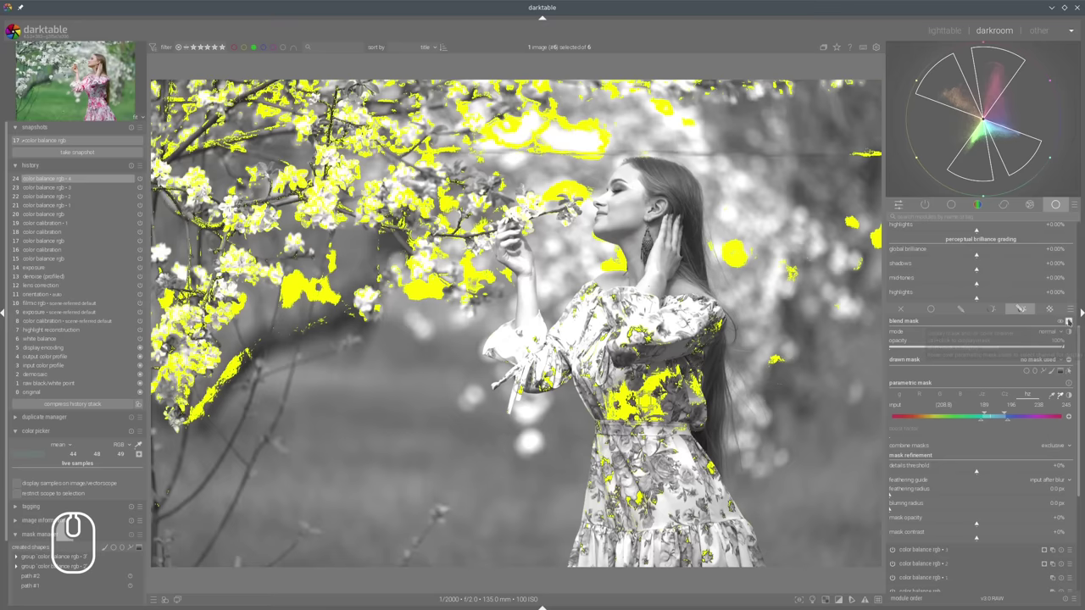
left_click(1068, 321)
left_click(1069, 321)
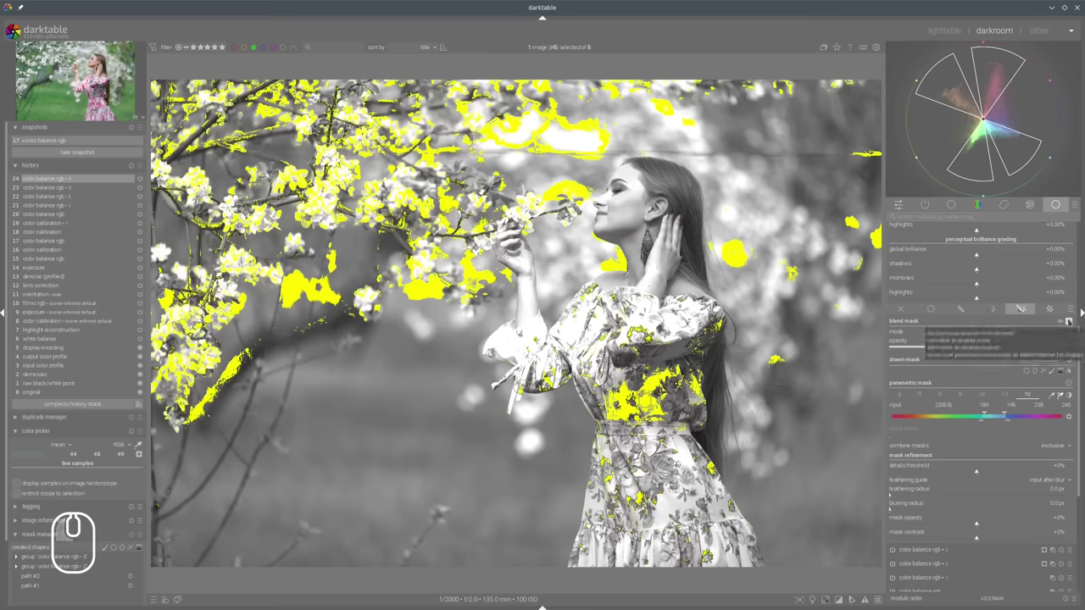
Set the mask's feathering radius to about 12 px and widen its hue range by lowering the outer lower limit to 178.
left_click(896, 497)
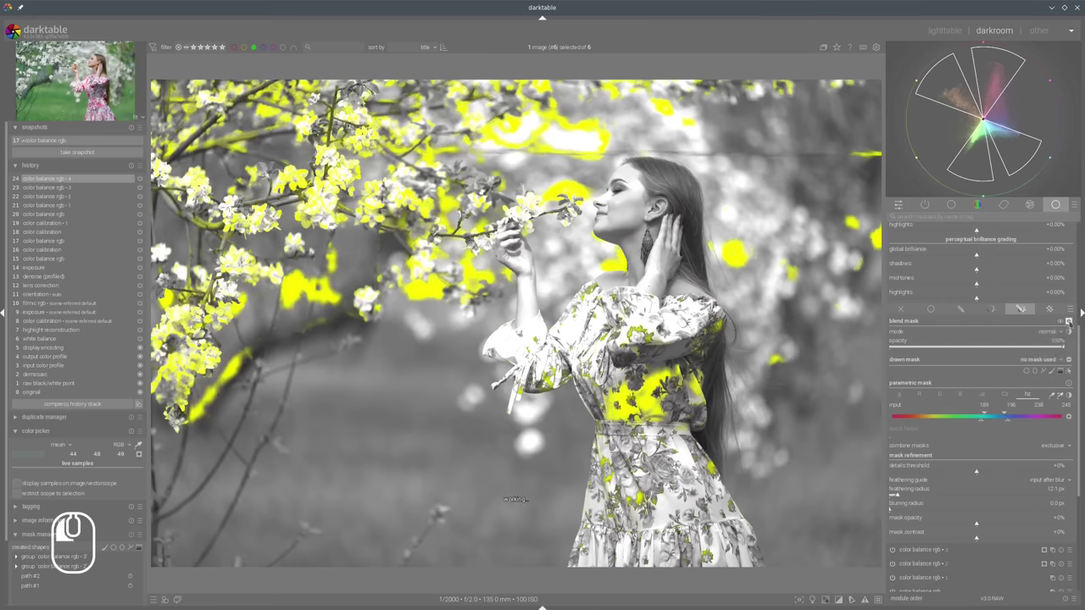
left_click(1068, 321)
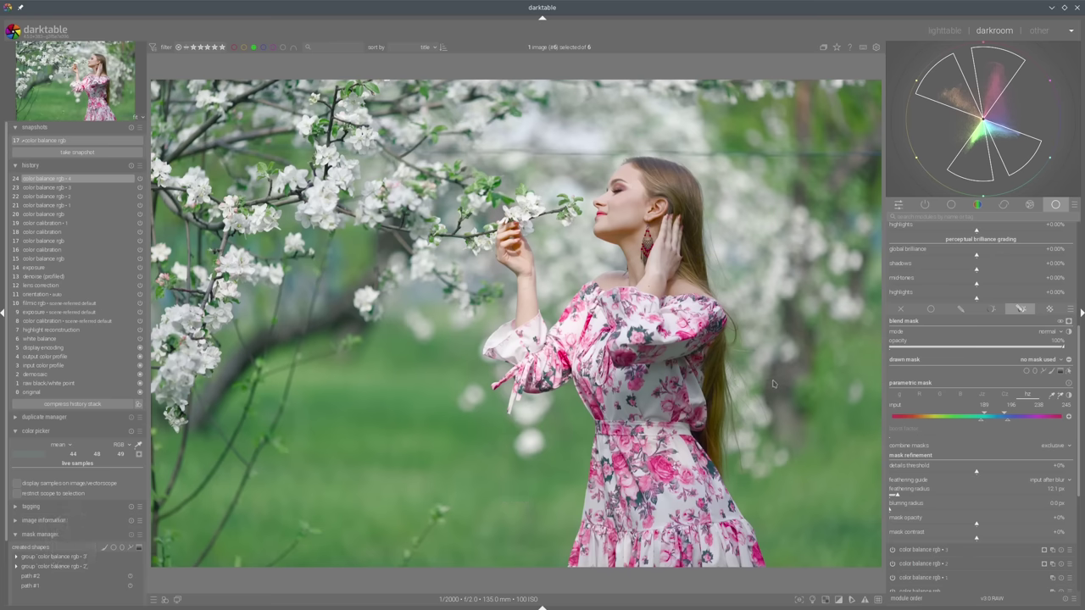
left_click(1068, 321)
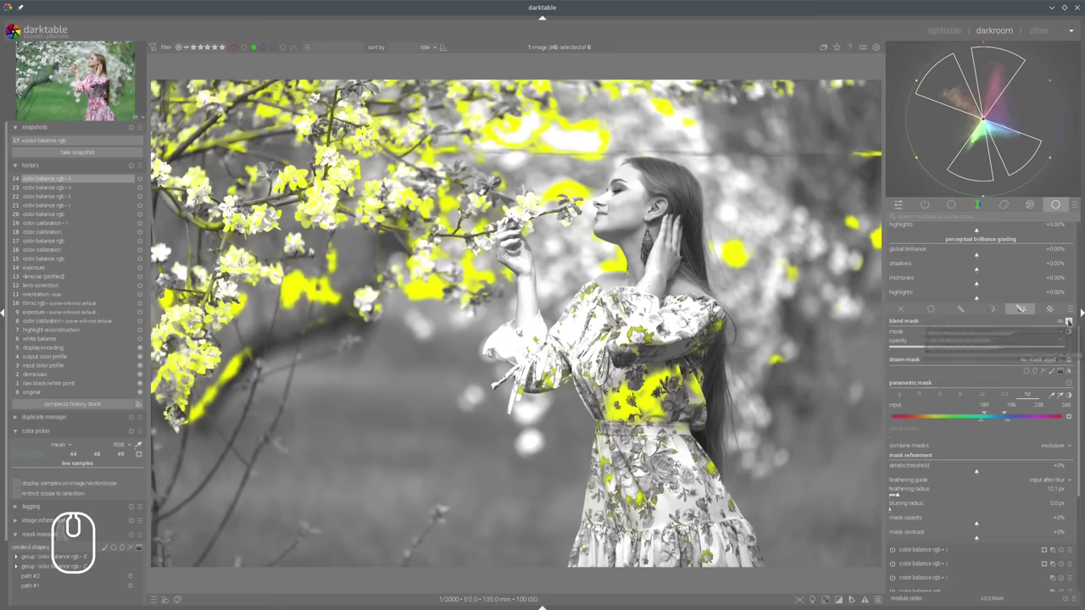
left_click_drag(984, 422, 979, 417)
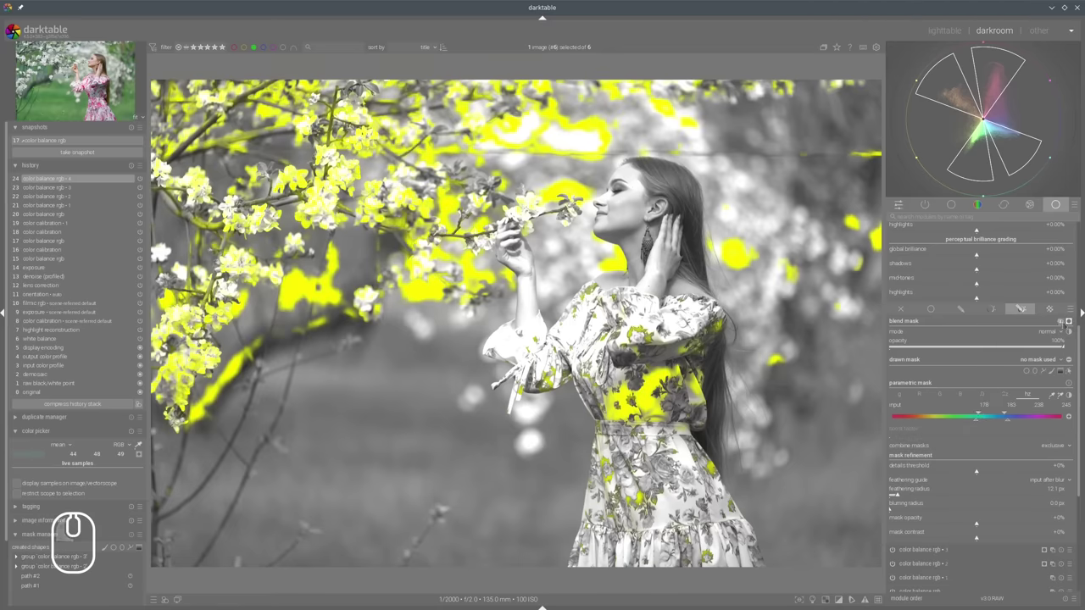
left_click(1069, 321)
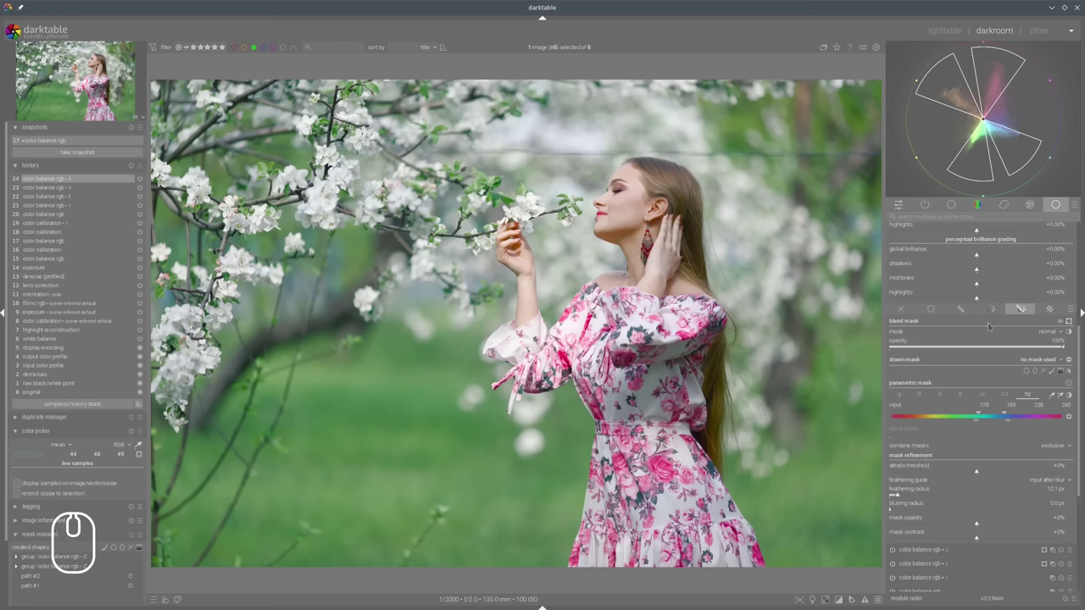
Reduce the linear chroma of the shadows, midtones and highlights within the masked area, and collapse the module.
scroll(1003, 325, "up", 5)
scroll(1007, 324, "up", 2)
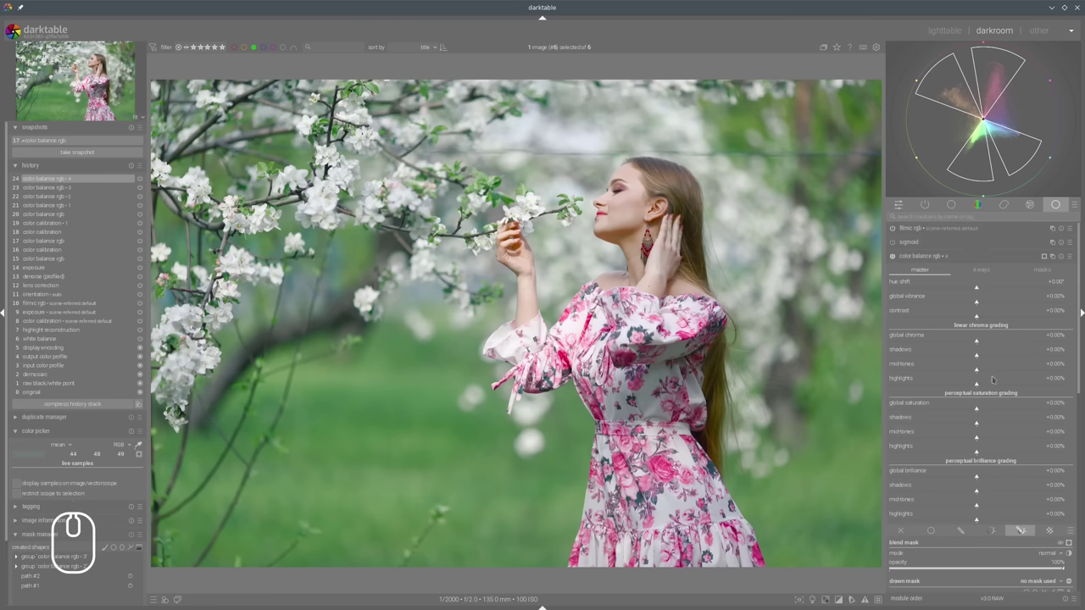
left_click(951, 356)
left_click(953, 370)
left_click(948, 386)
left_click(898, 256)
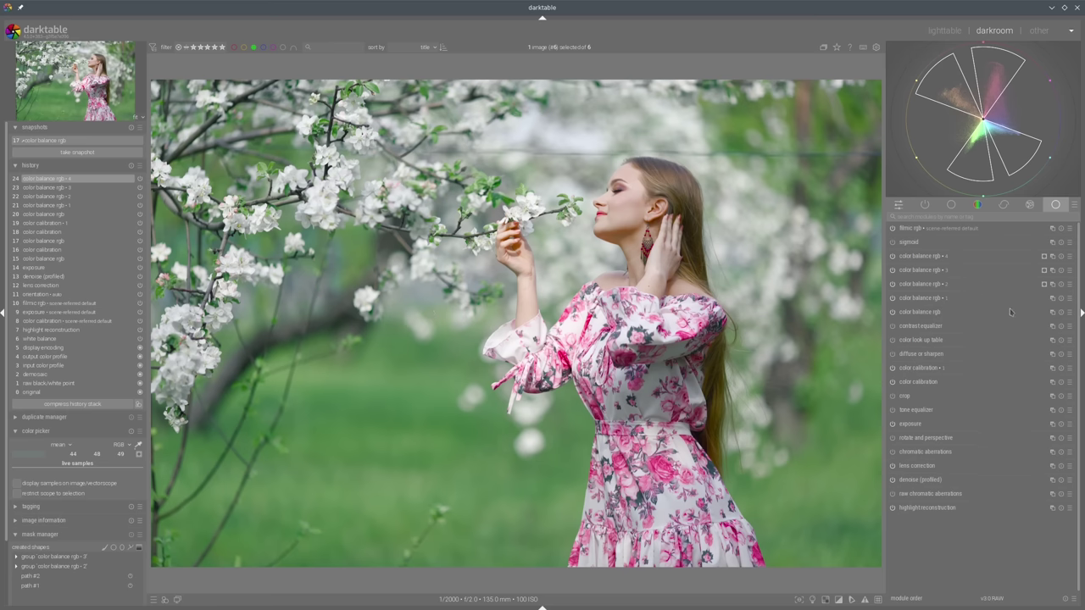
Add a new color balance rgb instance with a parametric hue mask sampled from a rectangle on the grass.
right_click(1052, 256)
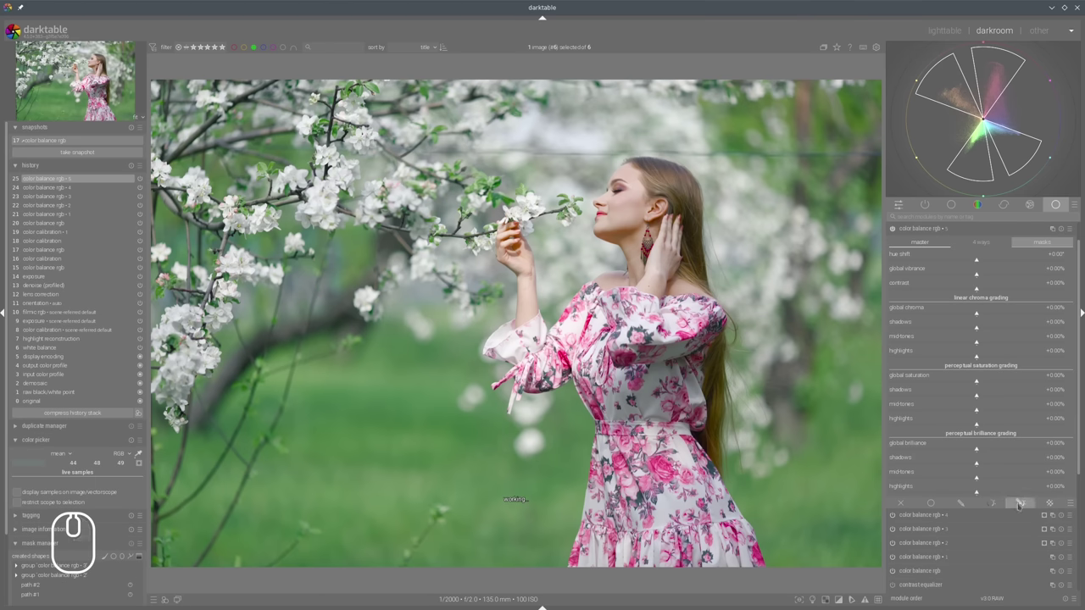
scroll(1035, 388, "down", 3)
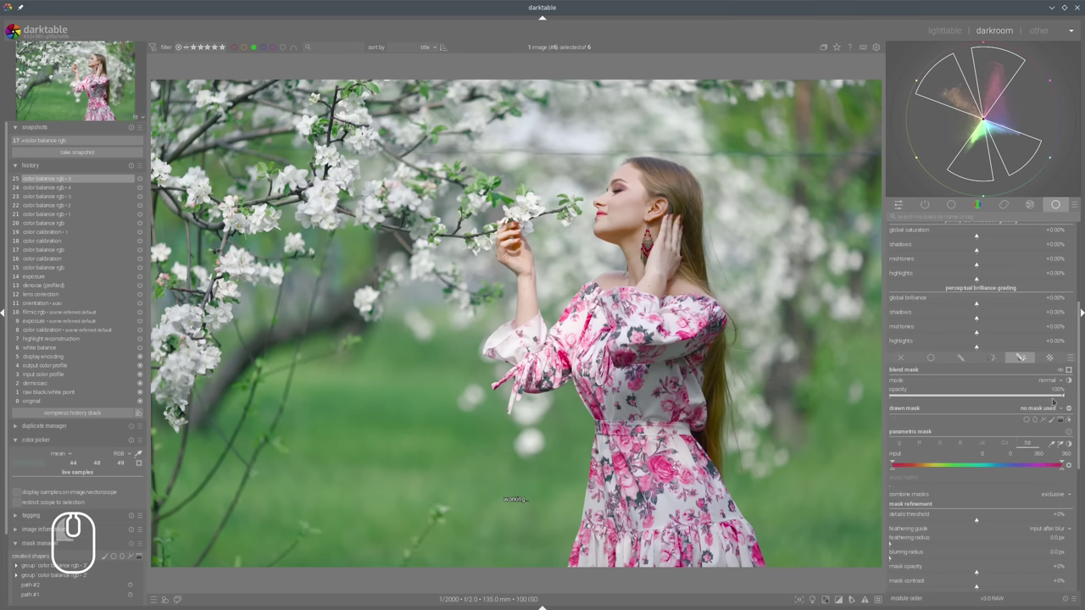
left_click(1060, 444)
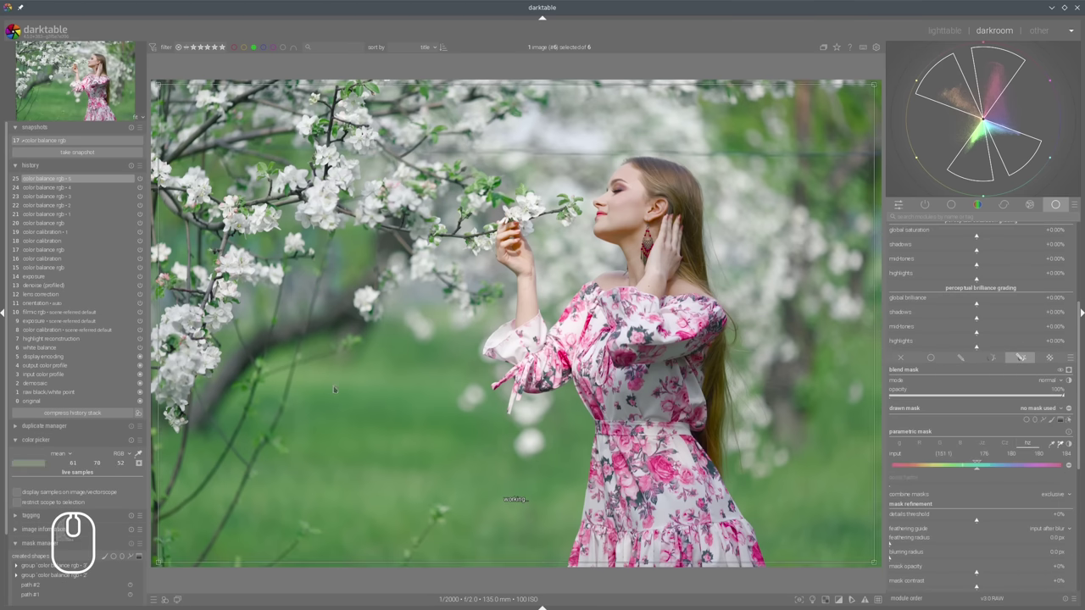
left_click_drag(334, 388, 367, 415)
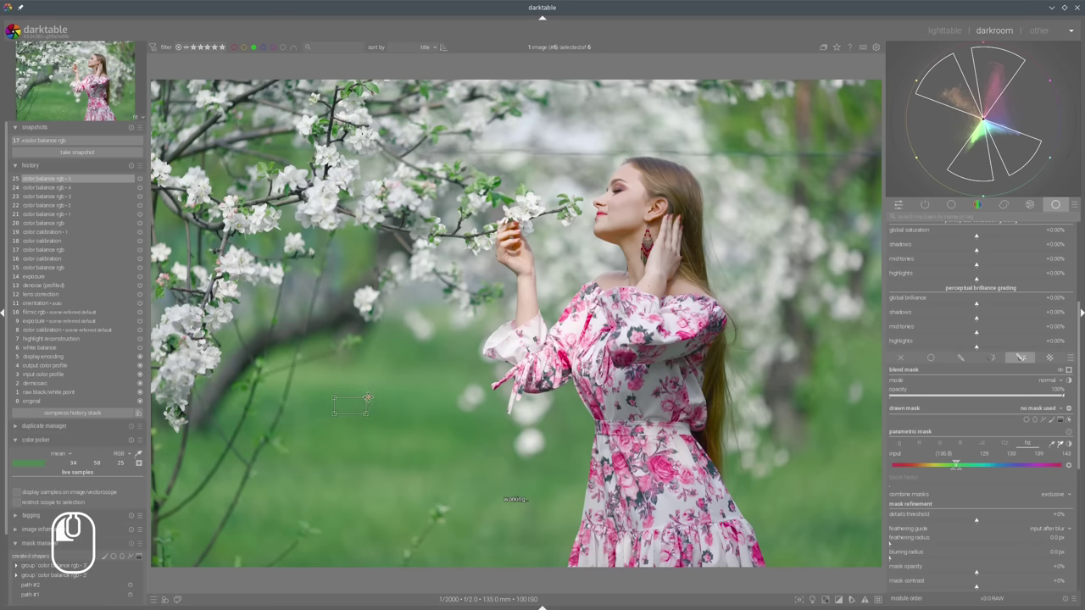
Enlarge the sampled grass area while viewing the mask overlay, and set the feathering radius to 23 px.
left_click(1068, 369)
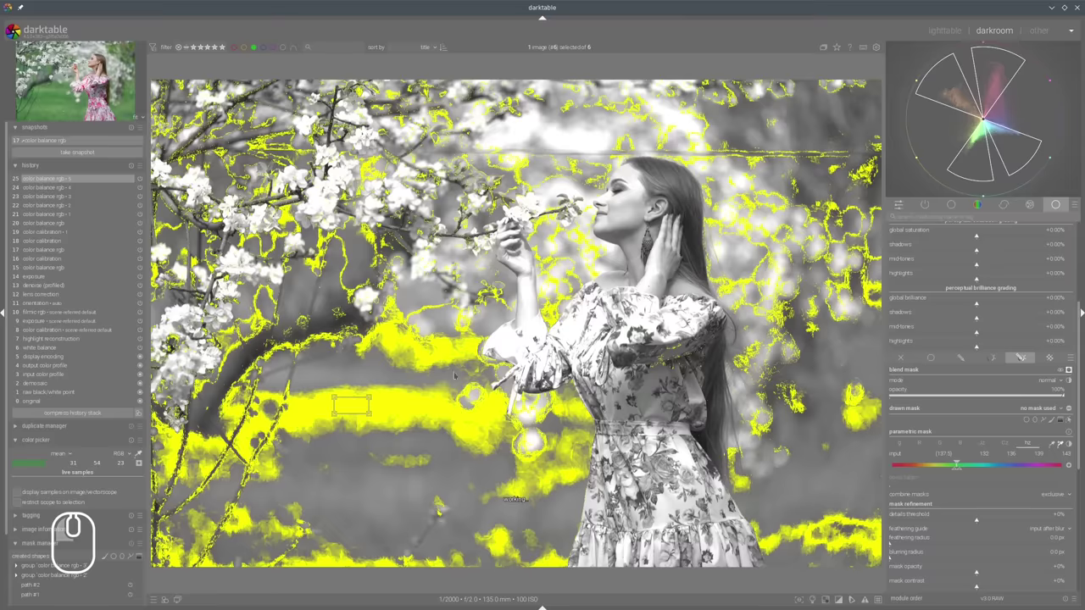
left_click_drag(368, 399, 371, 383)
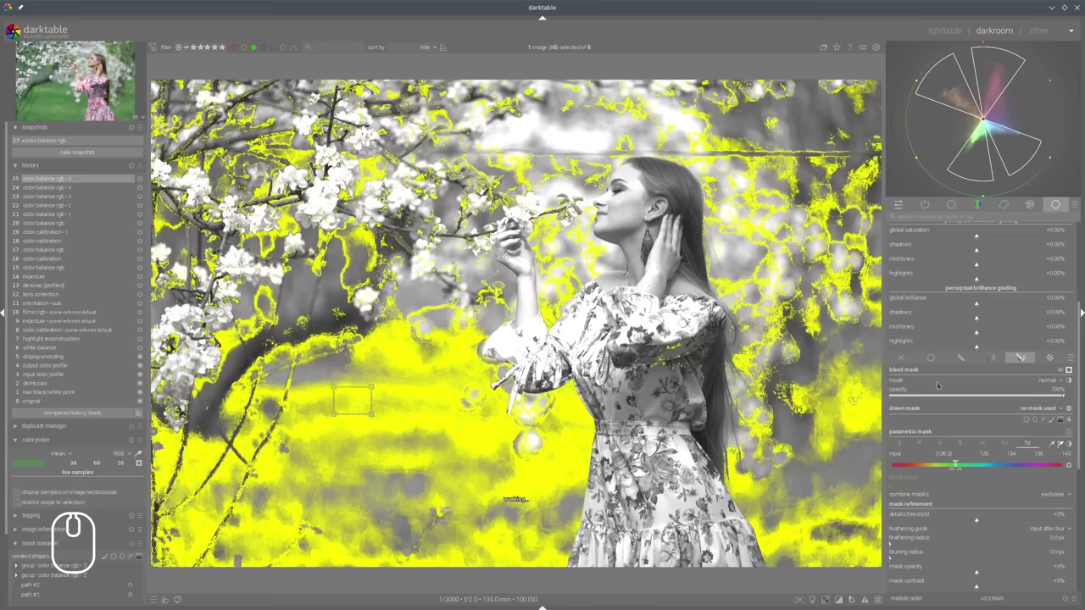
left_click(905, 545)
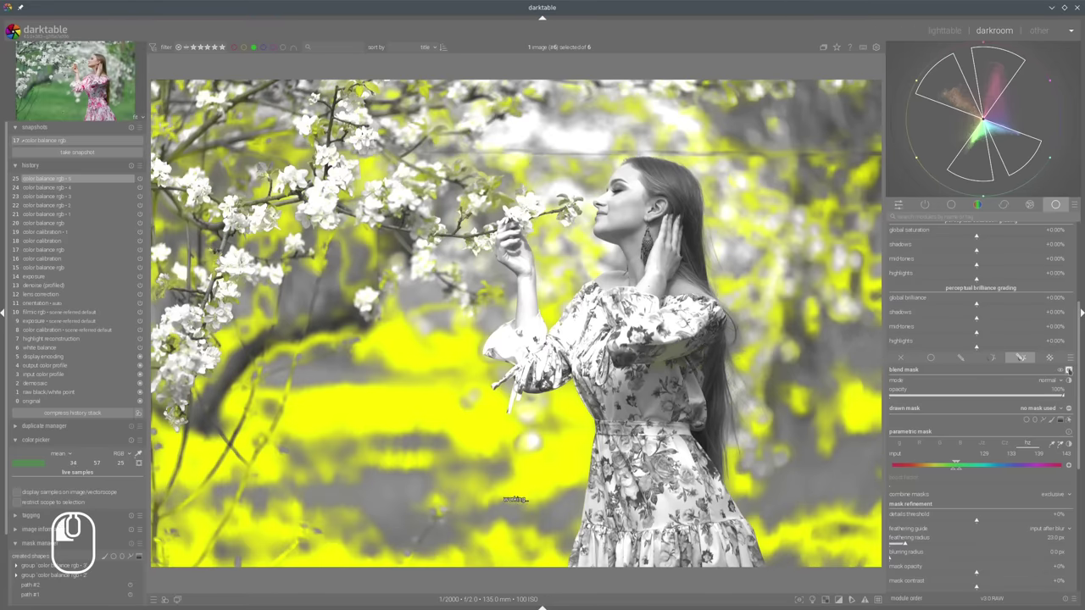
left_click(1069, 371)
Lower the masked greens' perceptual saturation to about -36% in the shadows and -18% in the midtones, and collapse the module.
scroll(1055, 282, "up", 2)
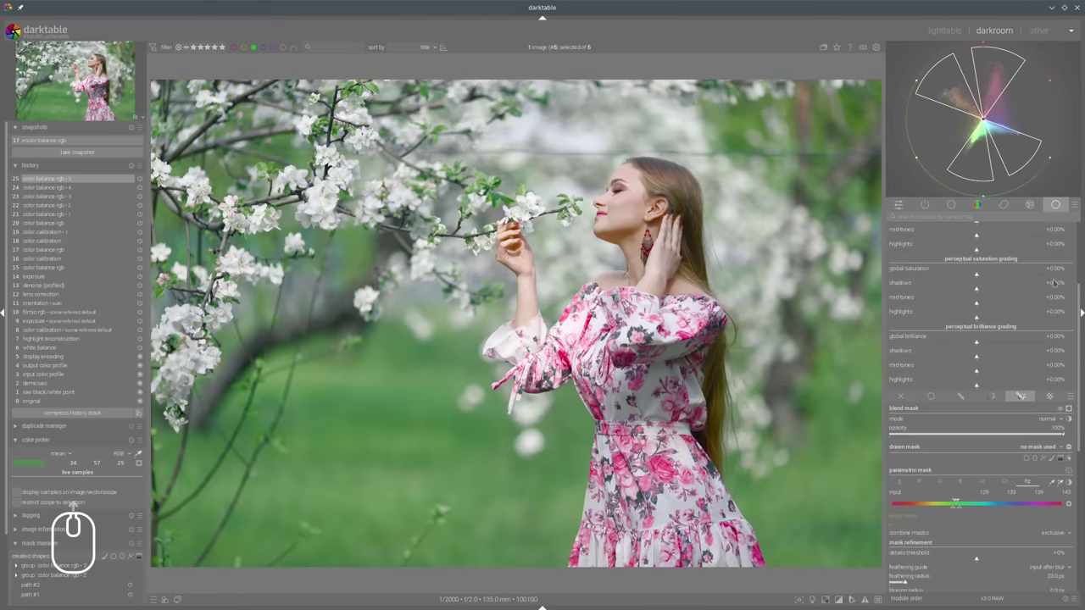
left_click(956, 291)
left_click(960, 302)
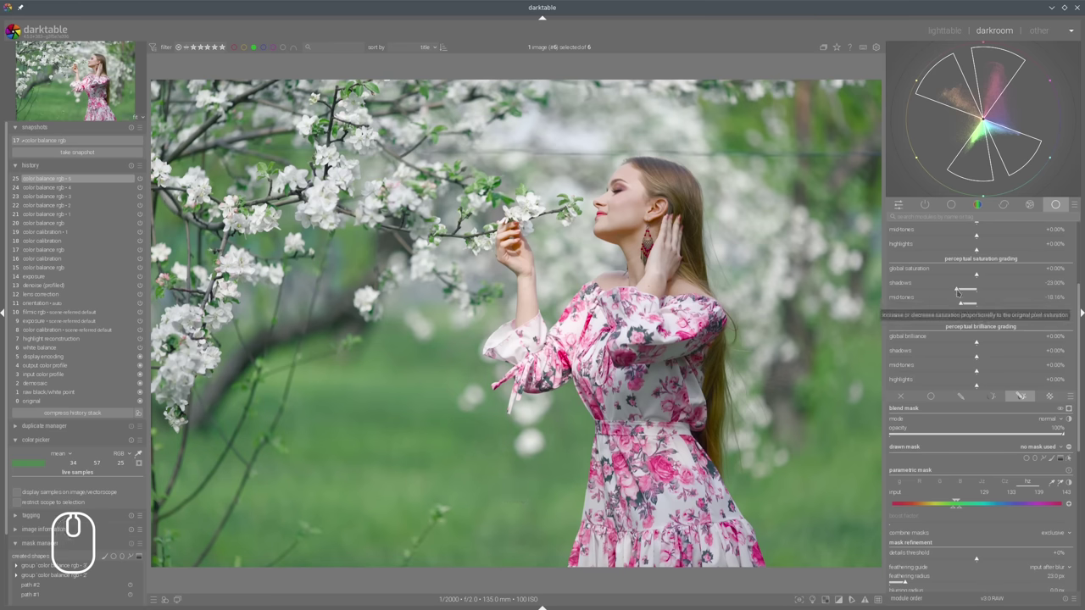
left_click_drag(957, 292, 942, 291)
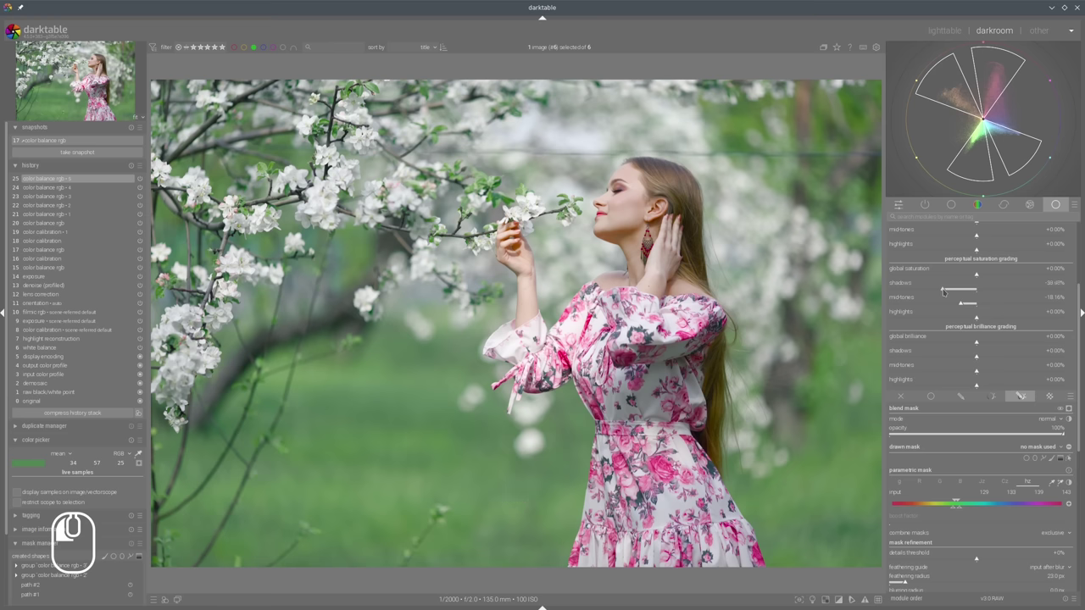
scroll(1007, 288, "up", 3)
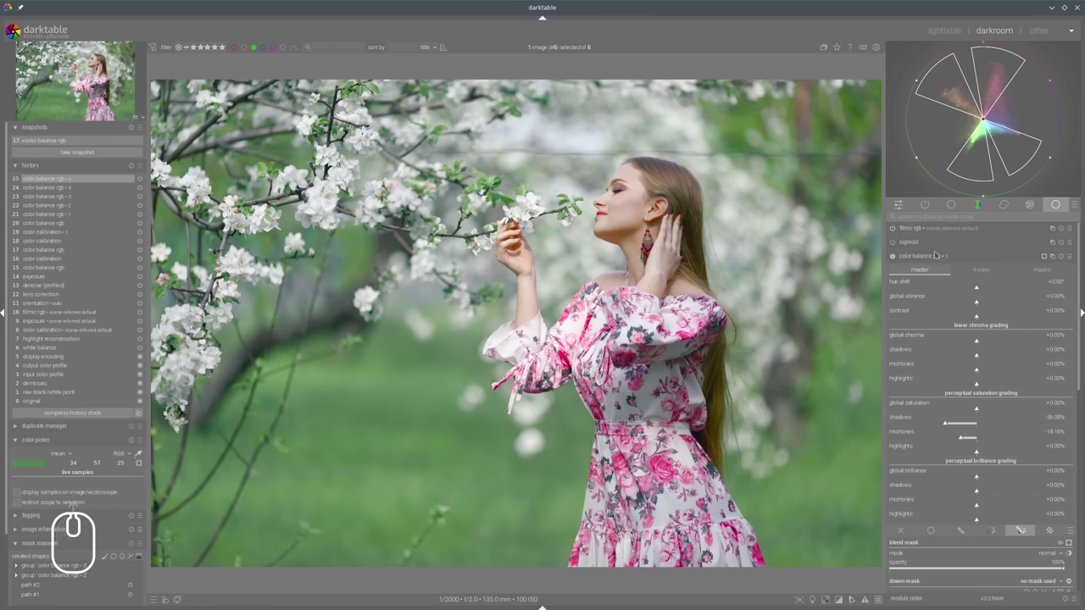
left_click(1006, 257)
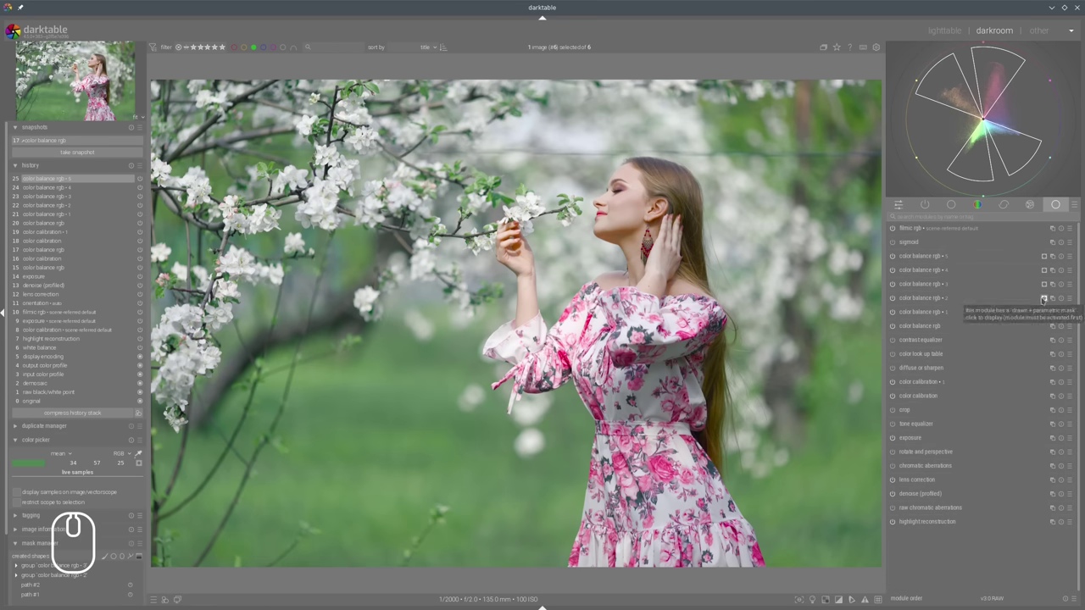
Compare the saved color balance rgb snapshot with the current edit by moving the split line across the photo.
left_click(89, 141)
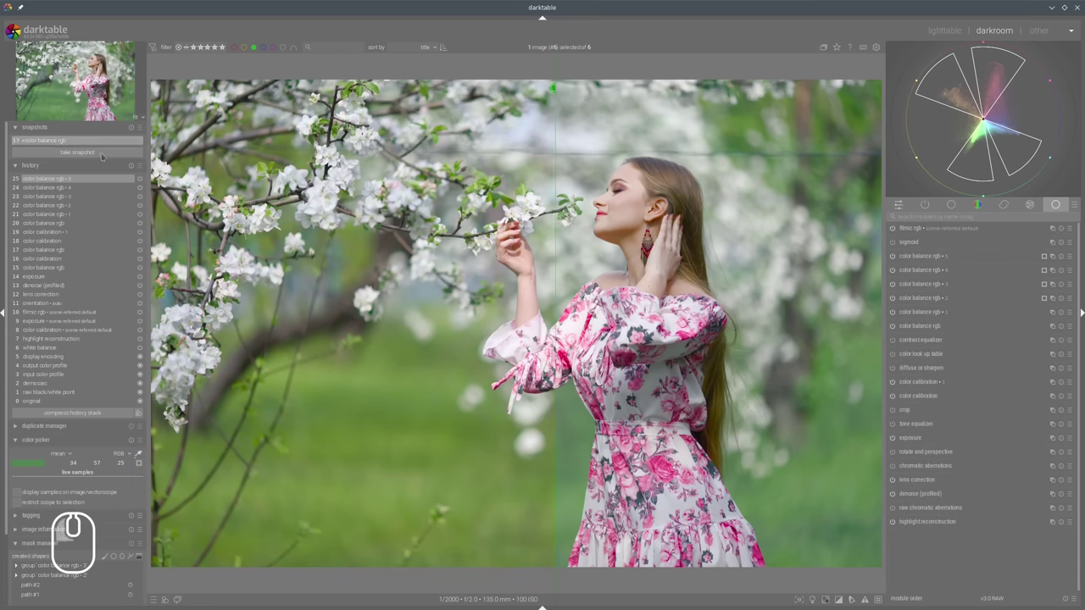
left_click_drag(166, 188, 307, 231)
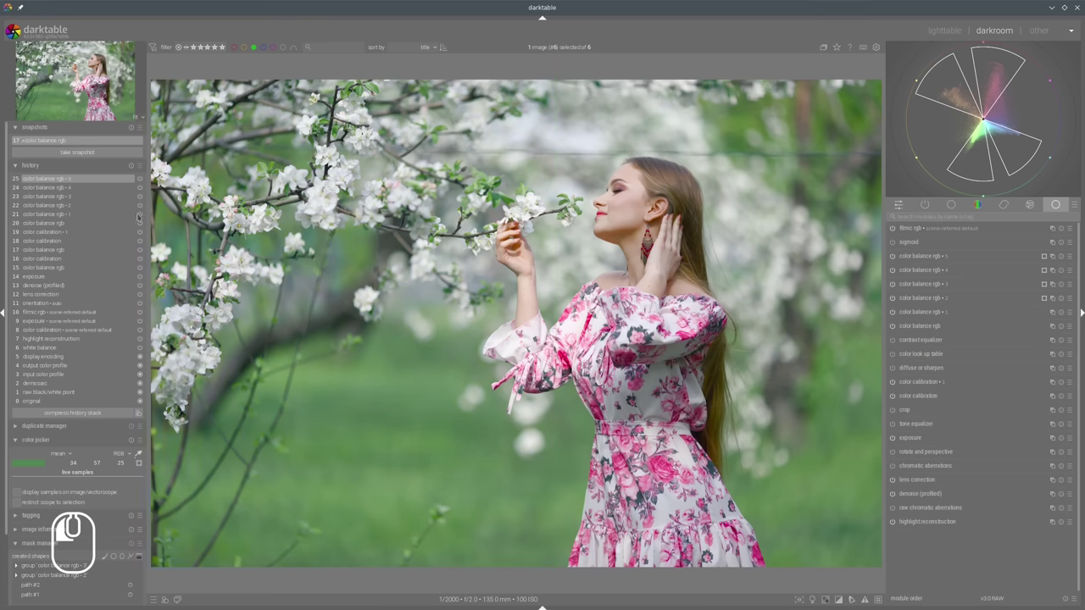
left_click_drag(138, 217, 276, 236)
left_click_drag(348, 222, 238, 242)
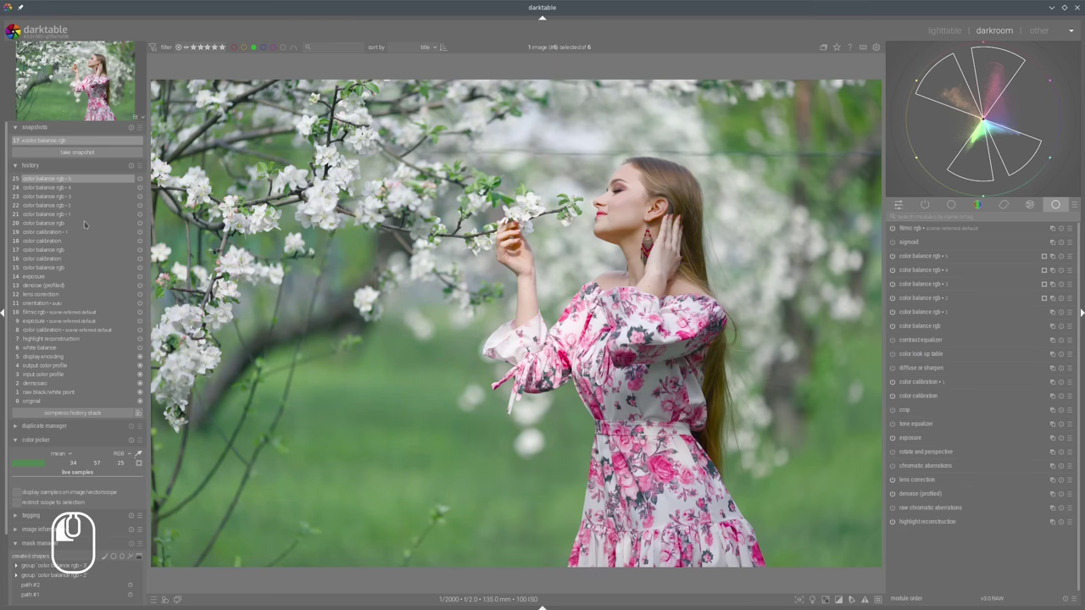
Add another color balance rgb instance and raise its perceptual saturation to about +19% in the shadows and +10% in the midtones.
left_click(1053, 258)
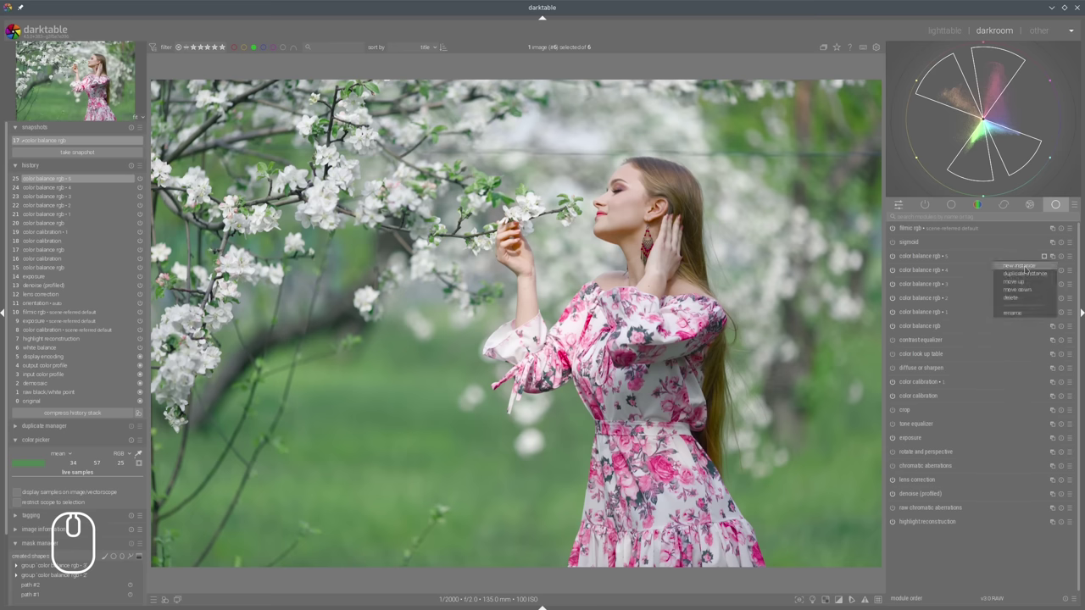
left_click(1019, 265)
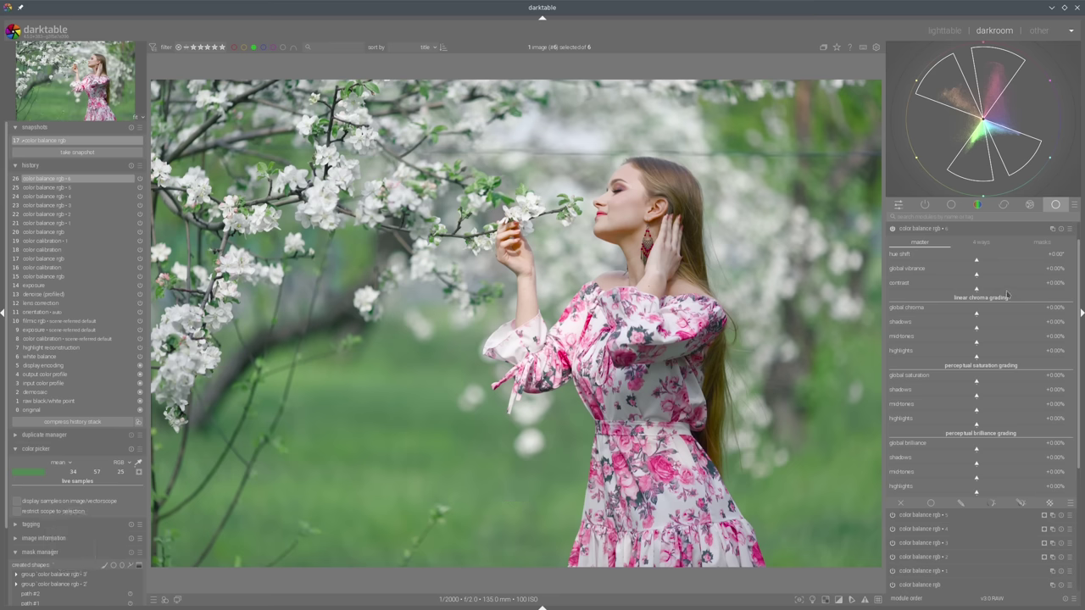
left_click(1004, 395)
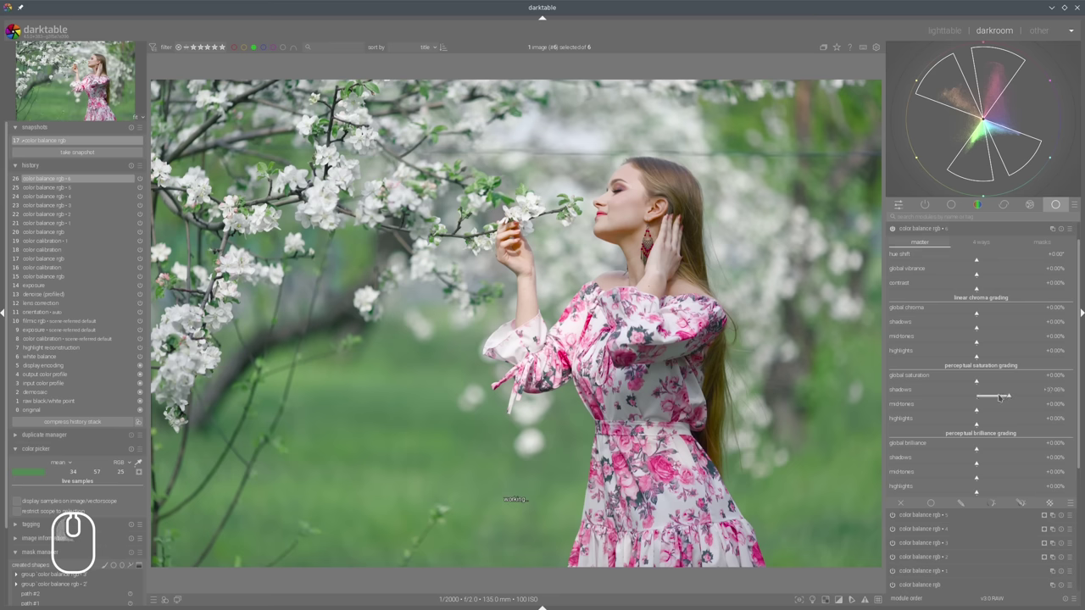
left_click(1002, 396)
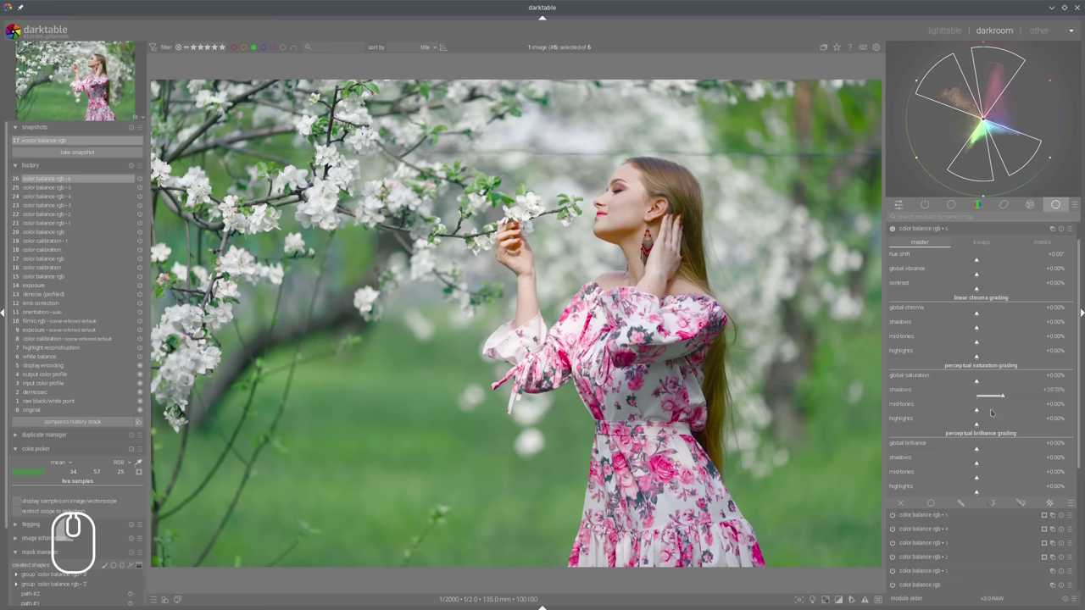
left_click(991, 410)
left_click(985, 410)
left_click(983, 405)
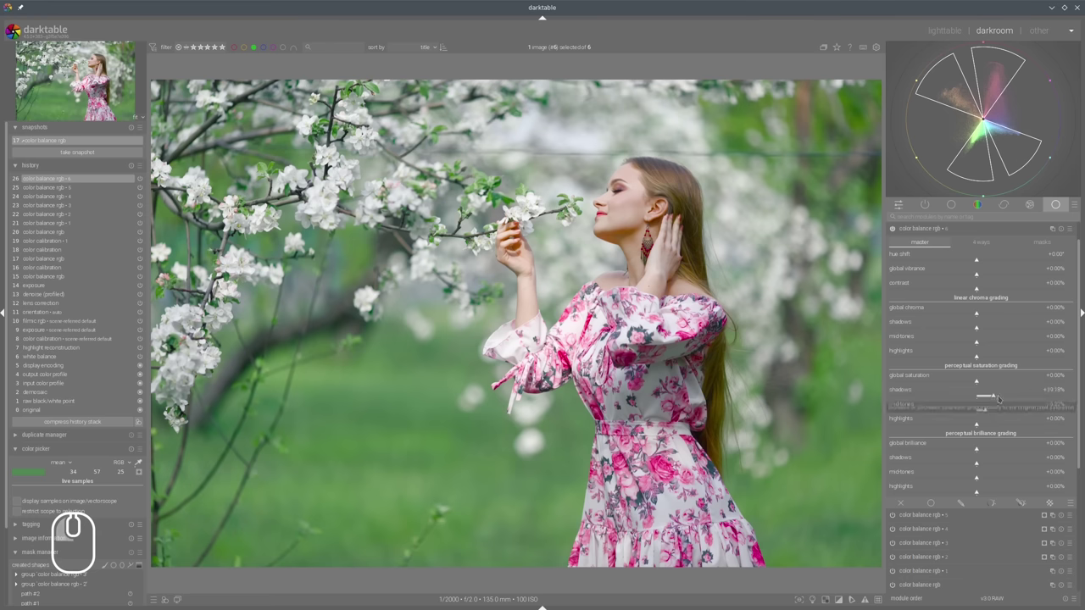
left_click(993, 391)
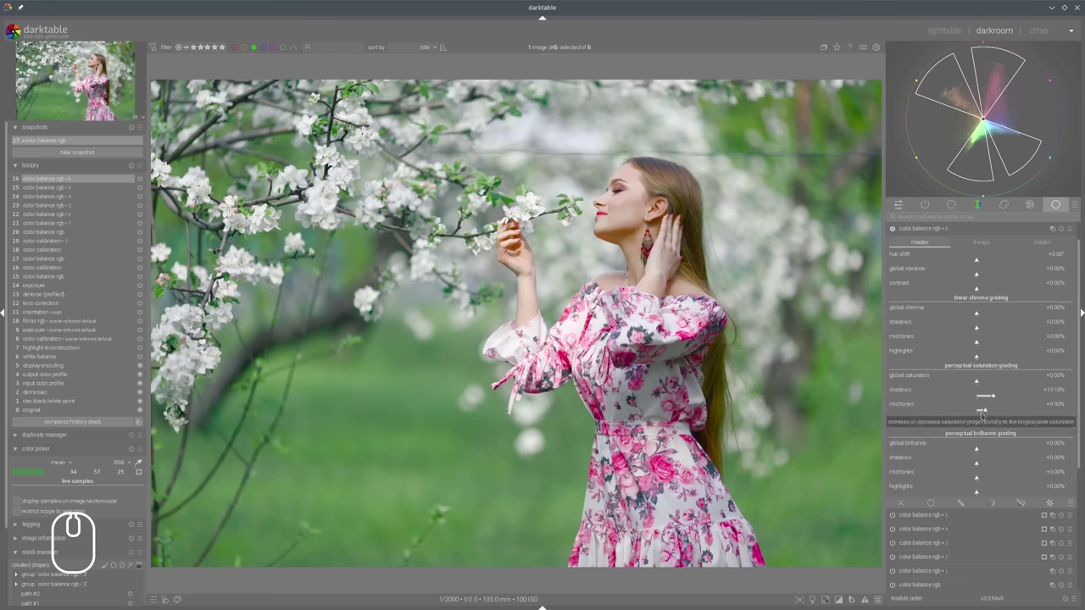
left_click(986, 406)
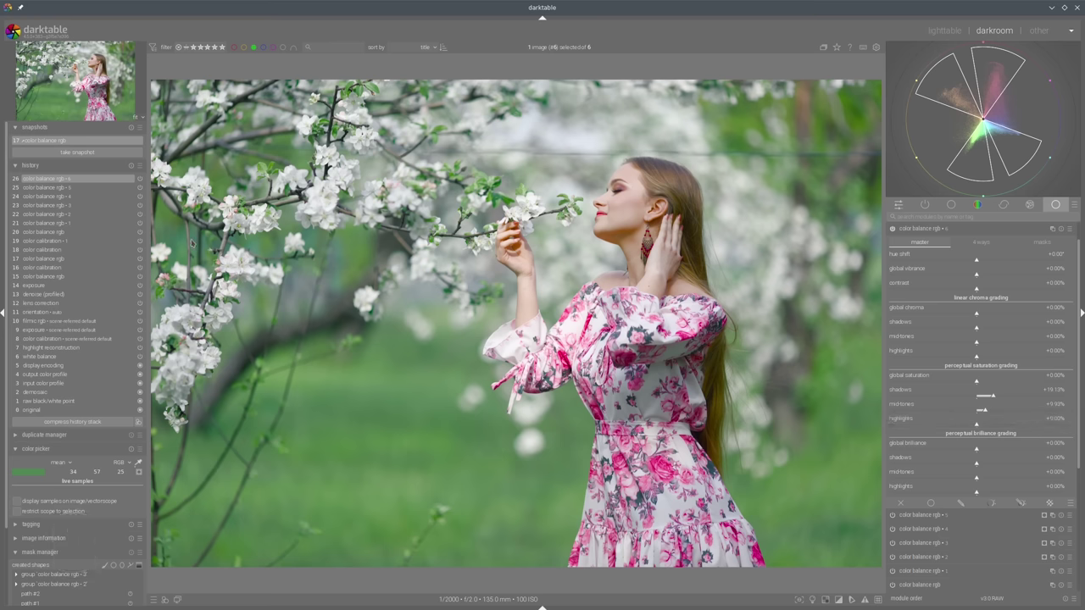
Collapse the current module, add another color balance rgb instance and enable its combined drawn and parametric mask.
mouse_move(192, 243)
left_mouse_down()
mouse_move(818, 297)
mouse_move(194, 248)
left_mouse_up()
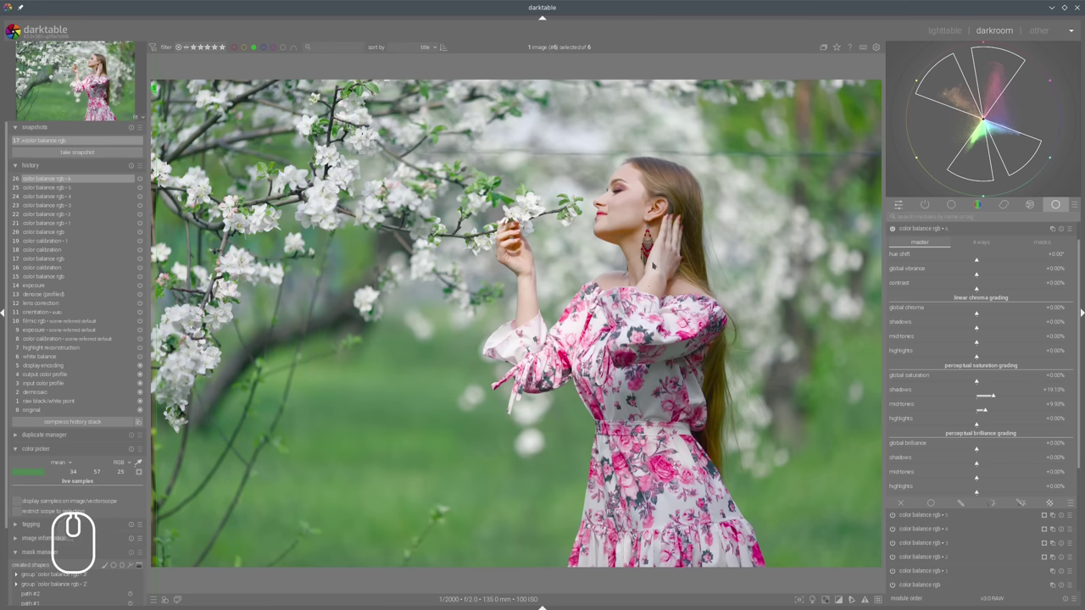
mouse_move(1021, 152)
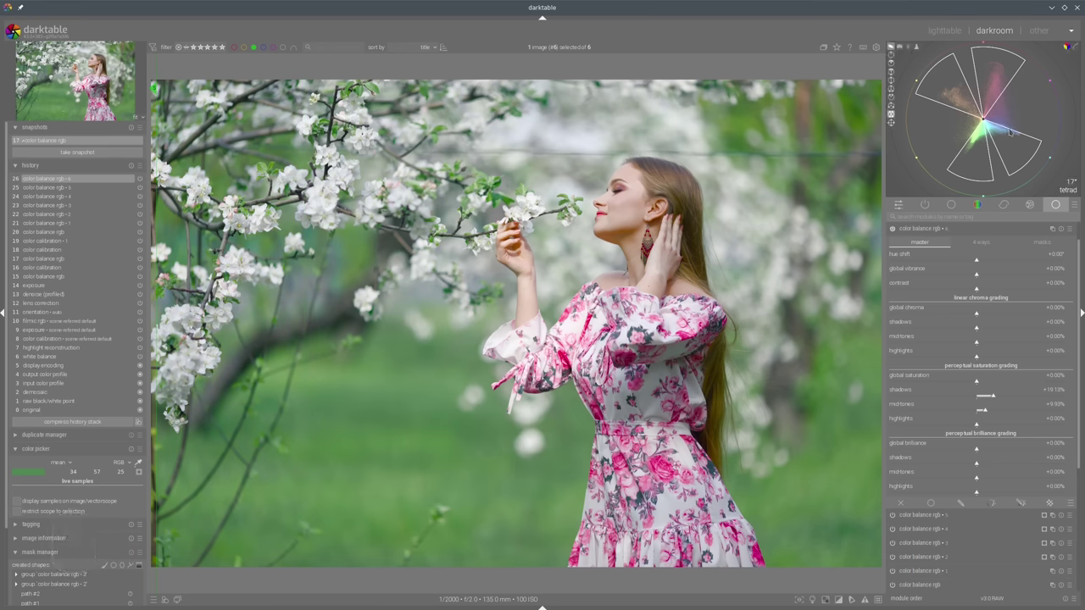
left_click(941, 229)
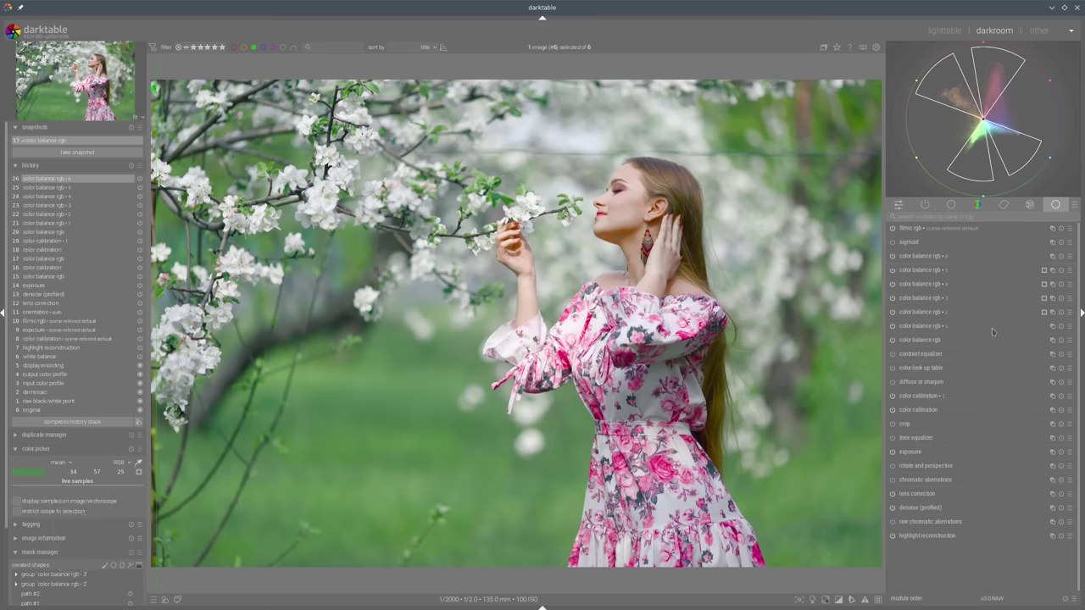
mouse_move(1002, 134)
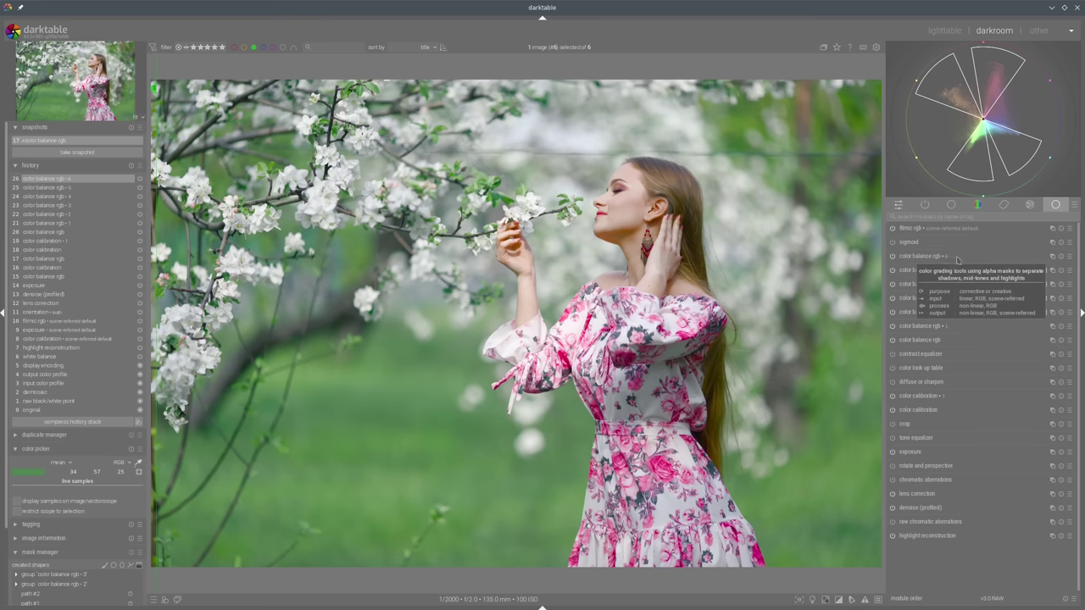
left_click(1013, 267)
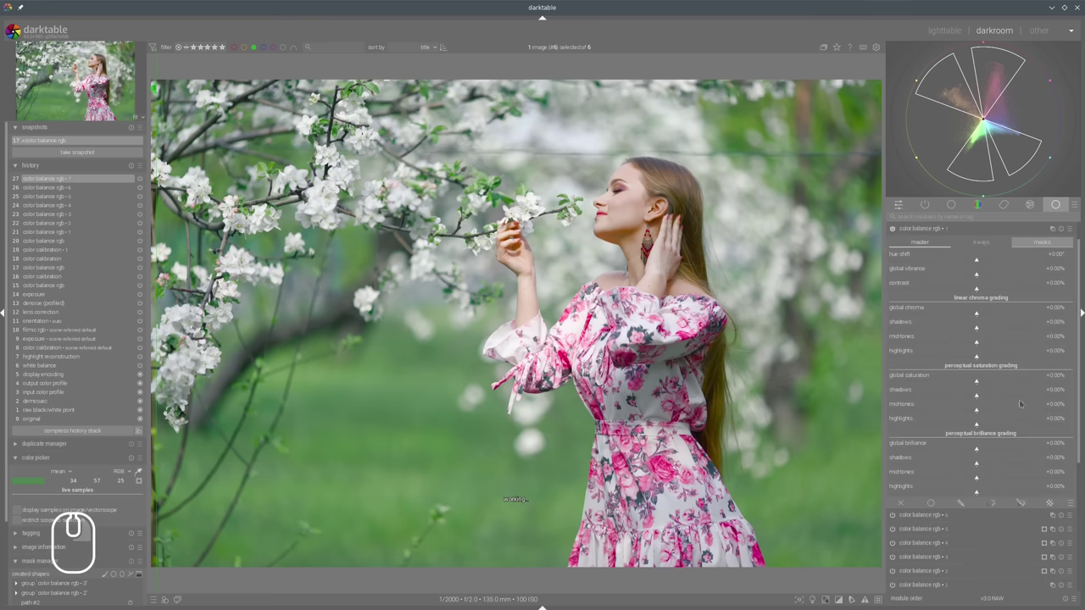
left_click(1021, 503)
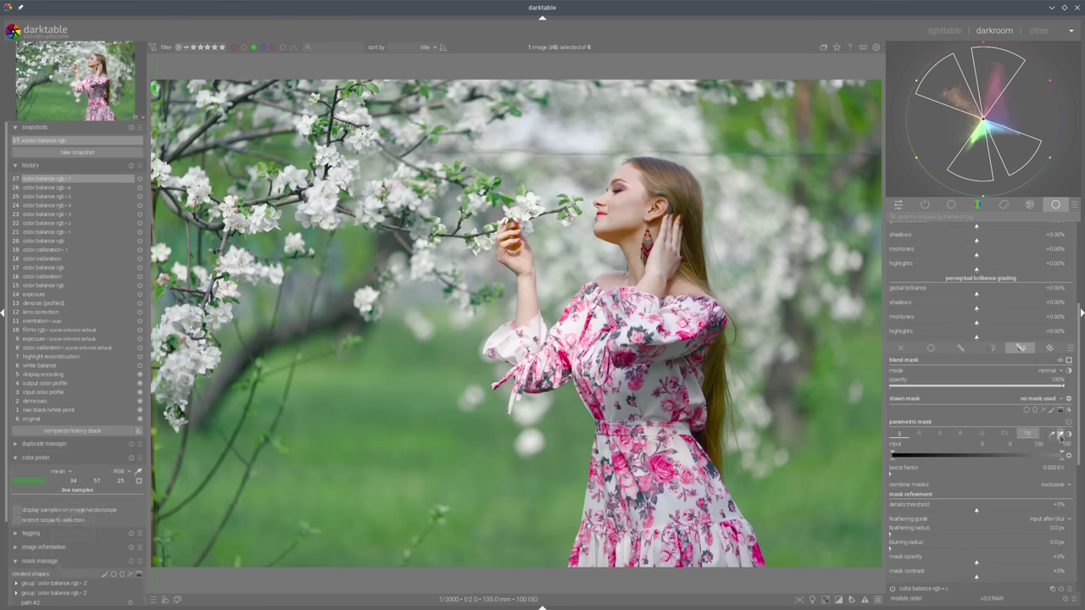
Sample the dark background area among the blossom branches to set the parametric mask's hue range to about 132–203.
left_click(1060, 435)
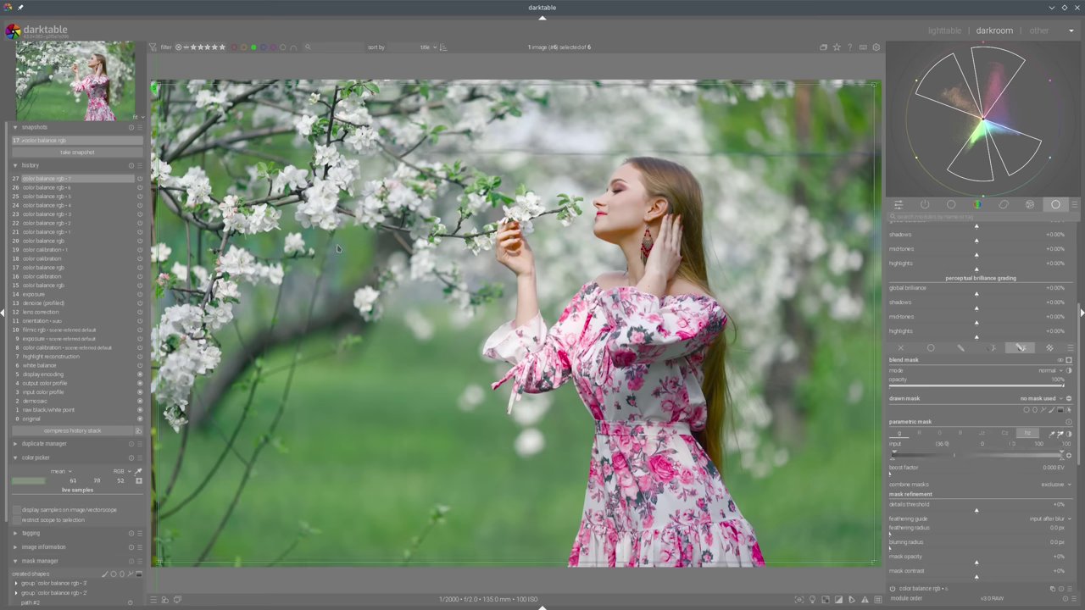
mouse_move(338, 256)
left_mouse_down()
mouse_move(322, 256)
mouse_move(343, 265)
left_mouse_up()
left_click(29, 144)
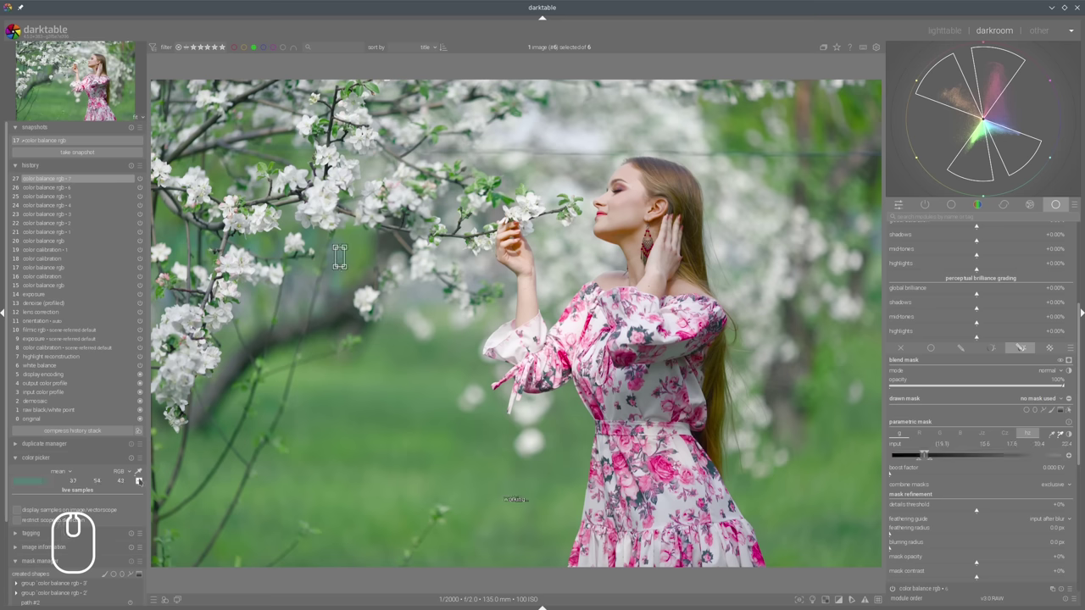
left_click(1054, 434)
left_click(1027, 434)
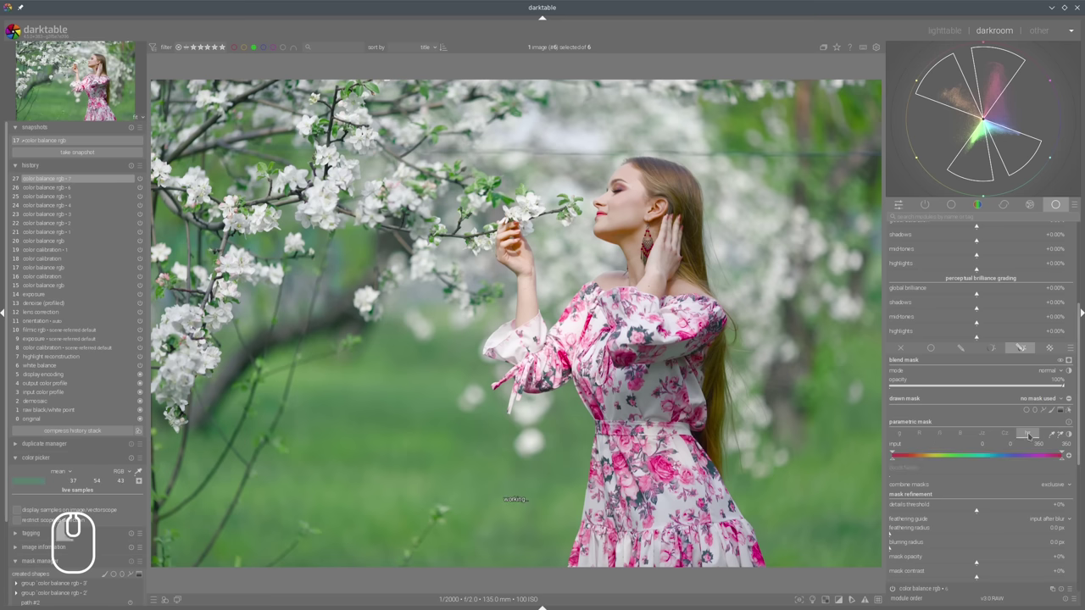
left_click(1059, 433)
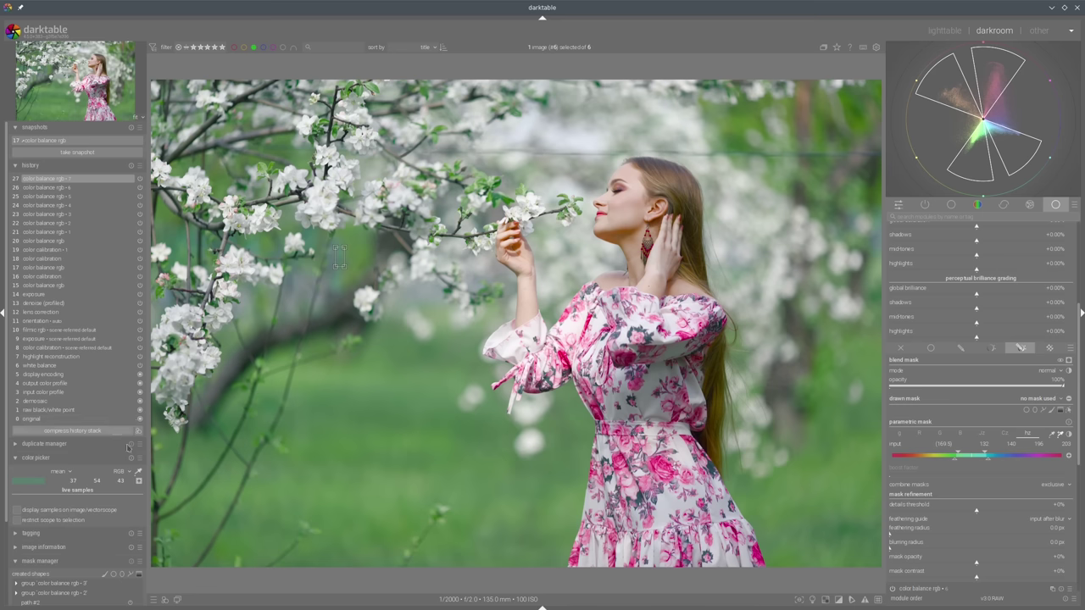
Pick a point in the bluish-green background among the branches, save it as a live sample, and enable sample display and scope restriction.
left_click(139, 481)
left_click(139, 481)
left_click(336, 281)
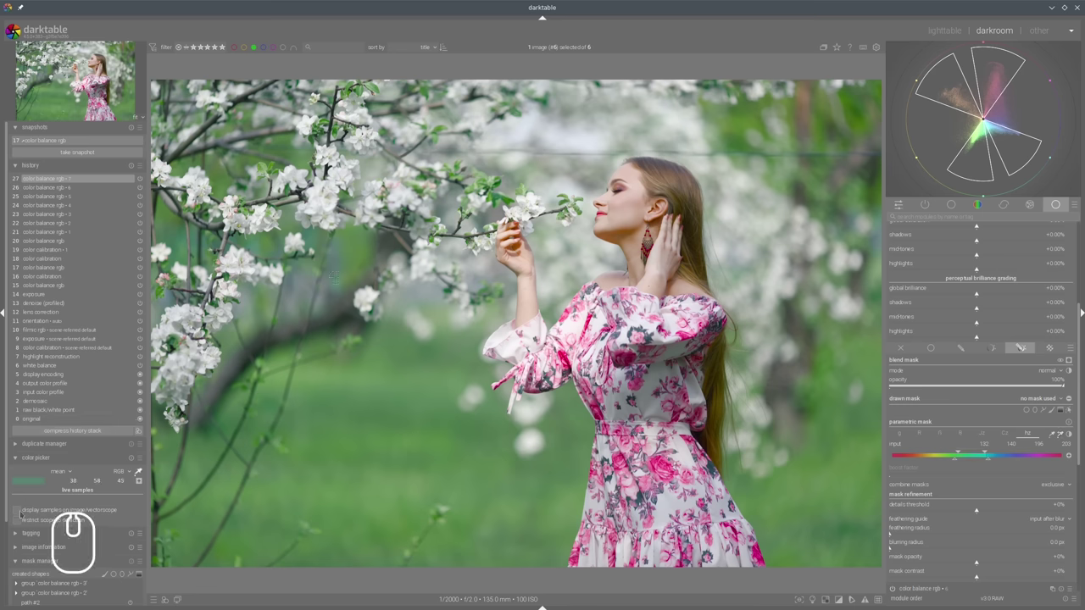
left_click(18, 521)
left_click(139, 480)
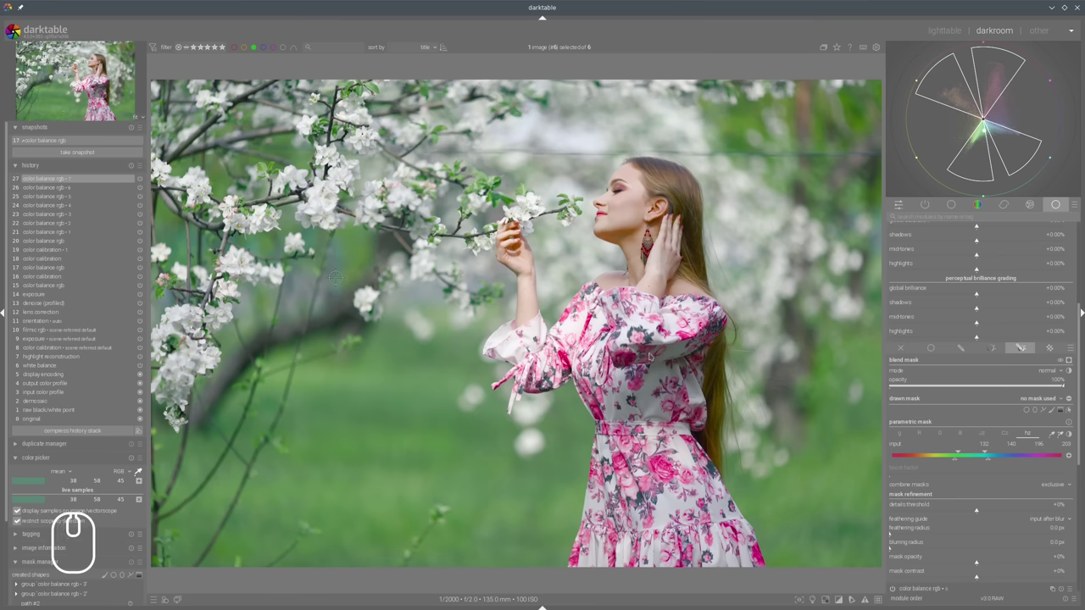
Pick other bluish-green spots in the background and save the one by the photo's left-edge blossoms as a second live sample.
left_click(312, 235)
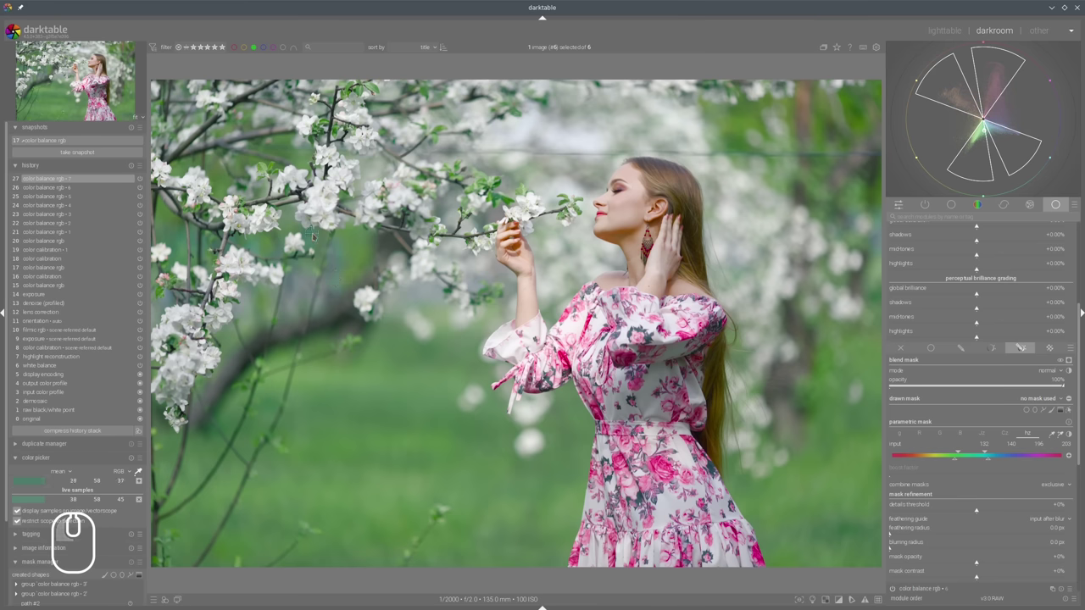
left_click(819, 156)
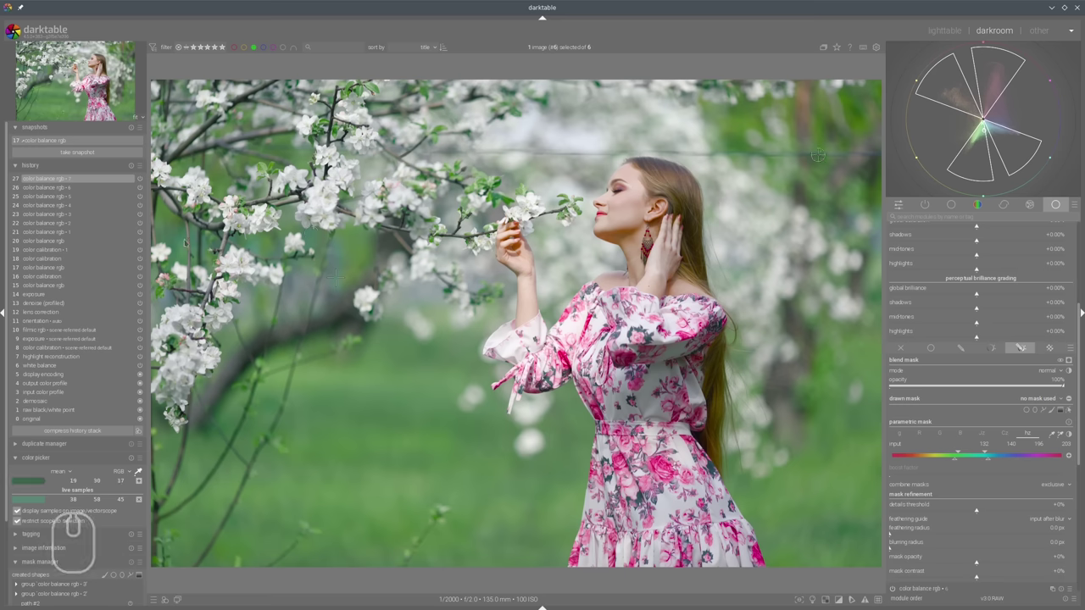
left_click(167, 303)
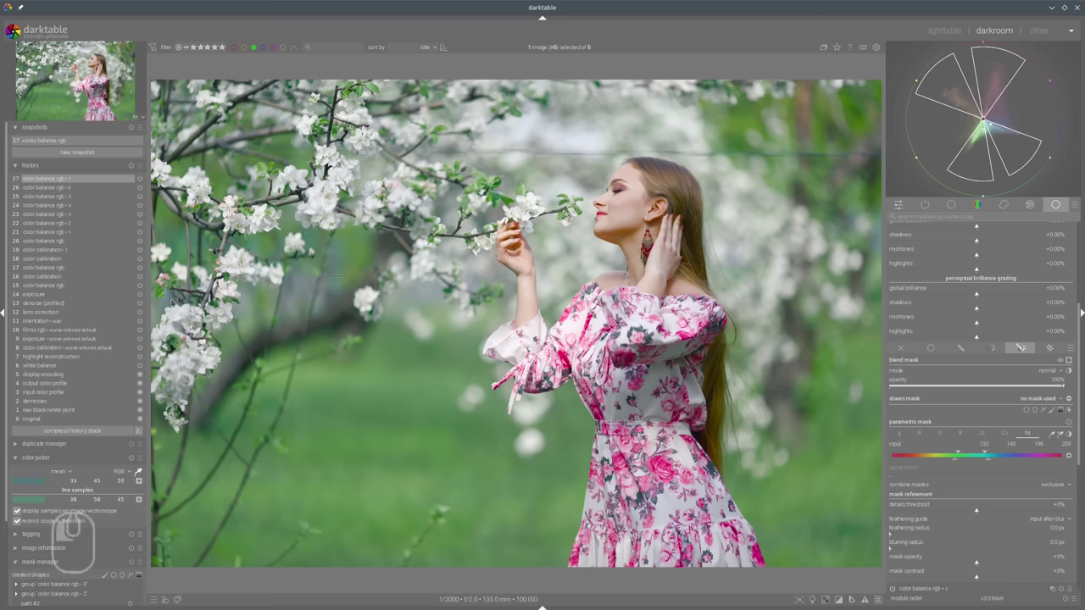
left_click(139, 482)
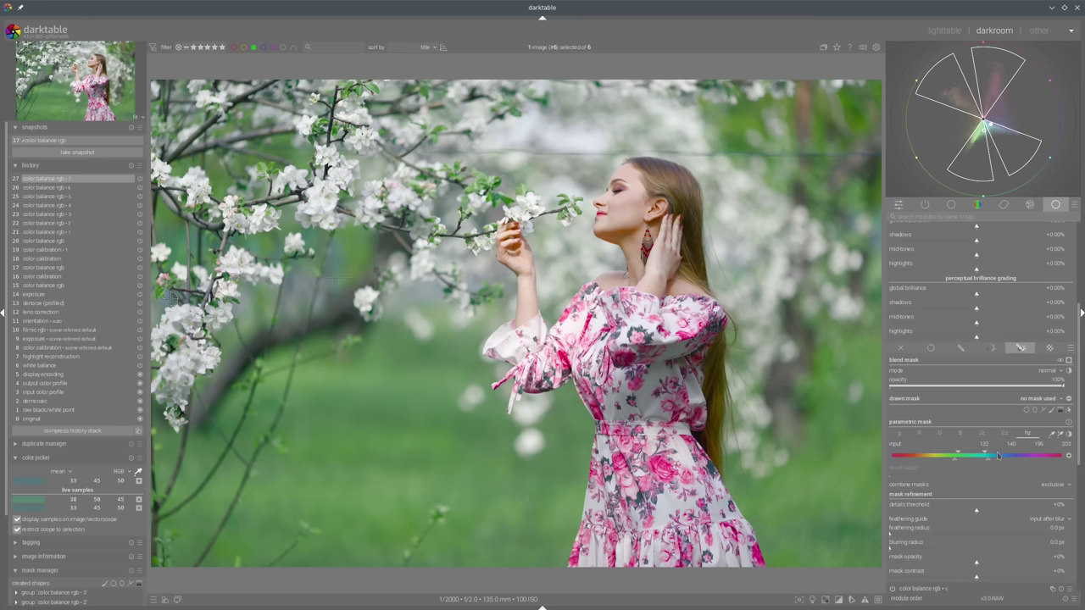
Load both live samples into the mask's hue picker and extend the upper hue limit to about 274.
left_click(1052, 434)
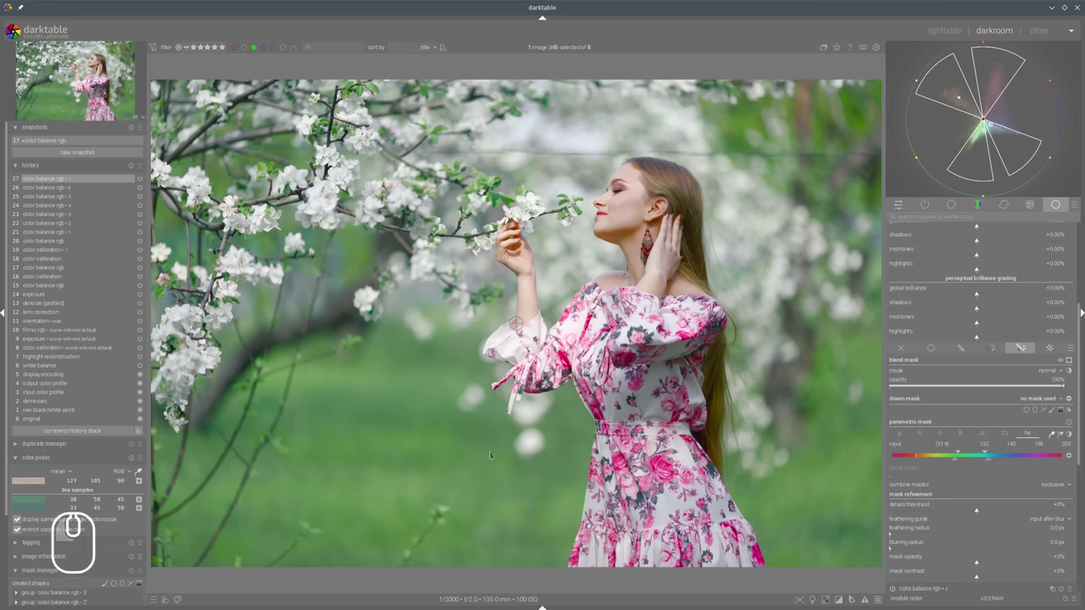
right_click(28, 500)
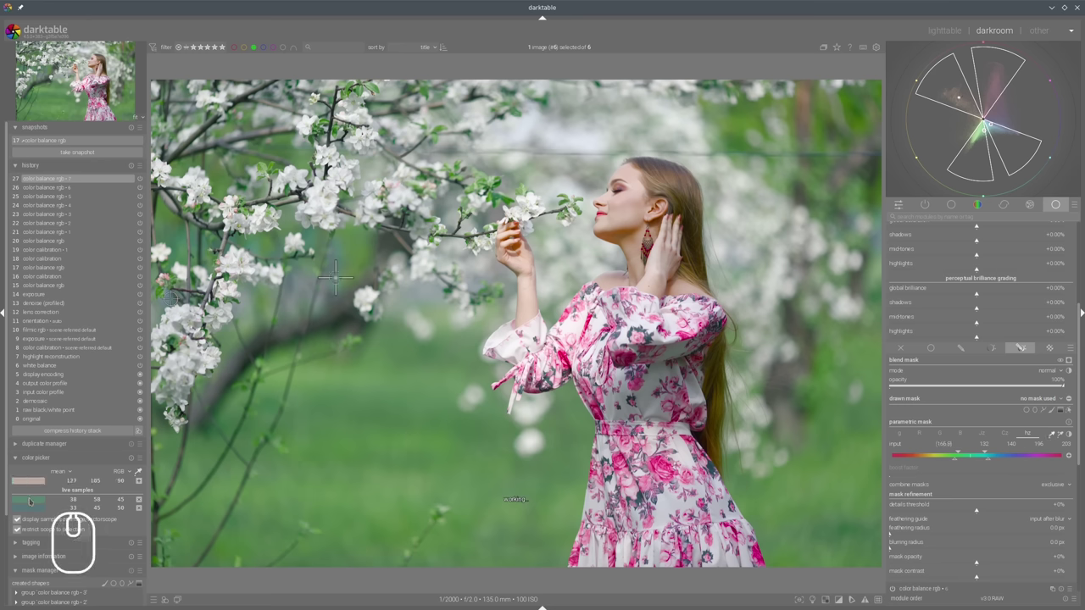
left_click(28, 501)
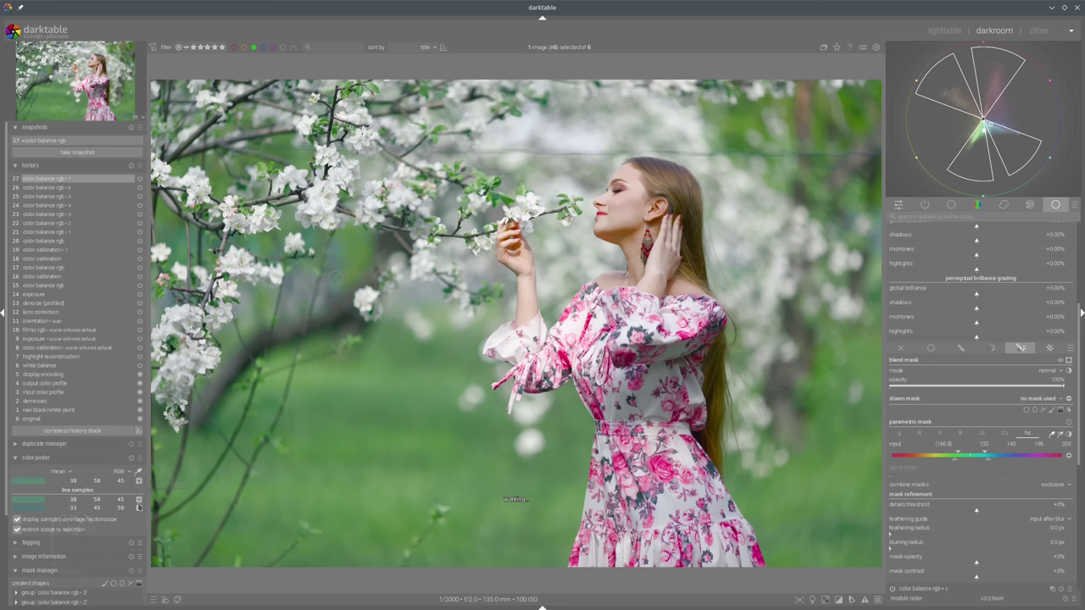
left_click(33, 509)
left_click(33, 509)
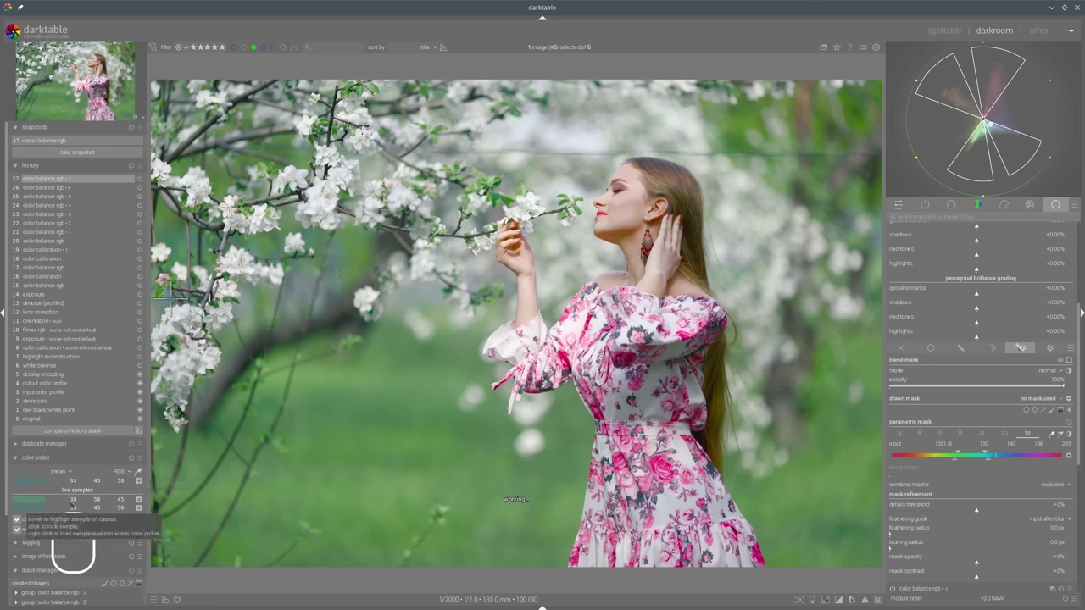
left_click_drag(988, 462, 1024, 458)
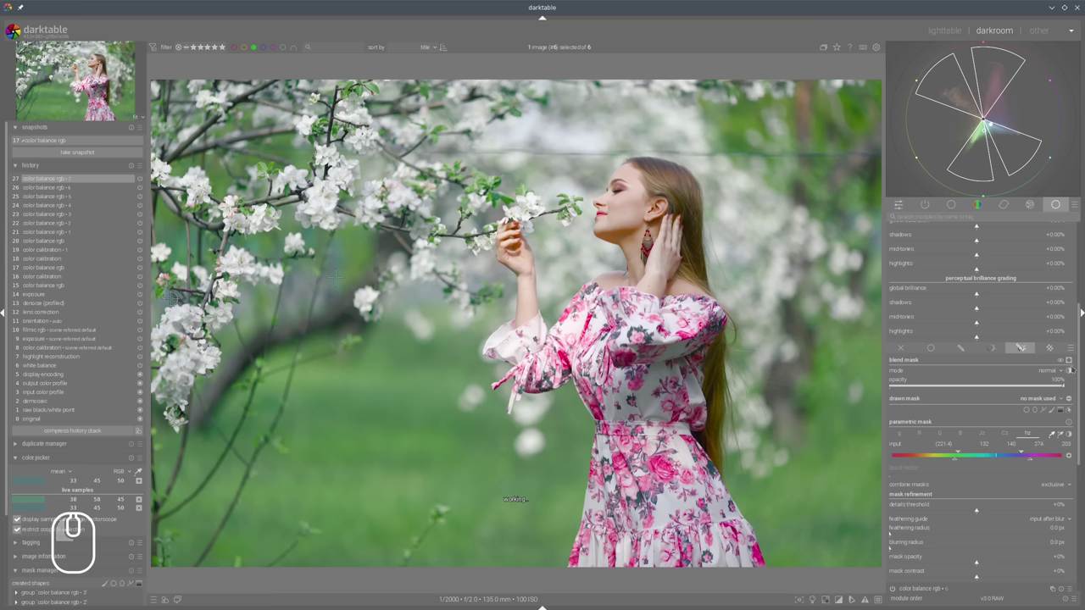
Set the mask's feathering radius to about 33 px while viewing the mask overlay, and hide the overlay.
left_click(1069, 360)
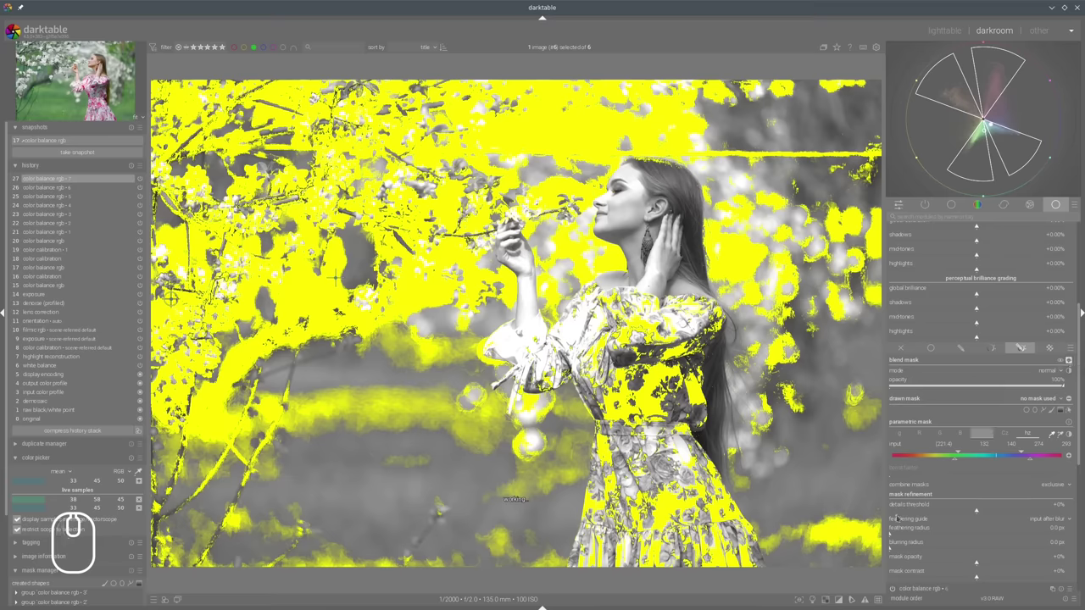
left_click(913, 536)
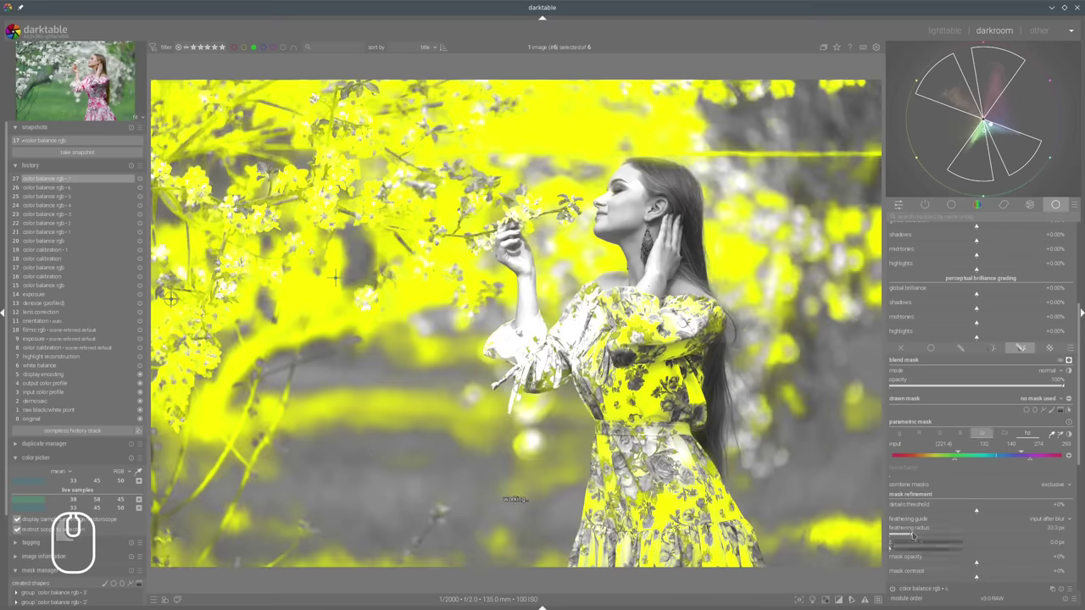
left_click(1068, 360)
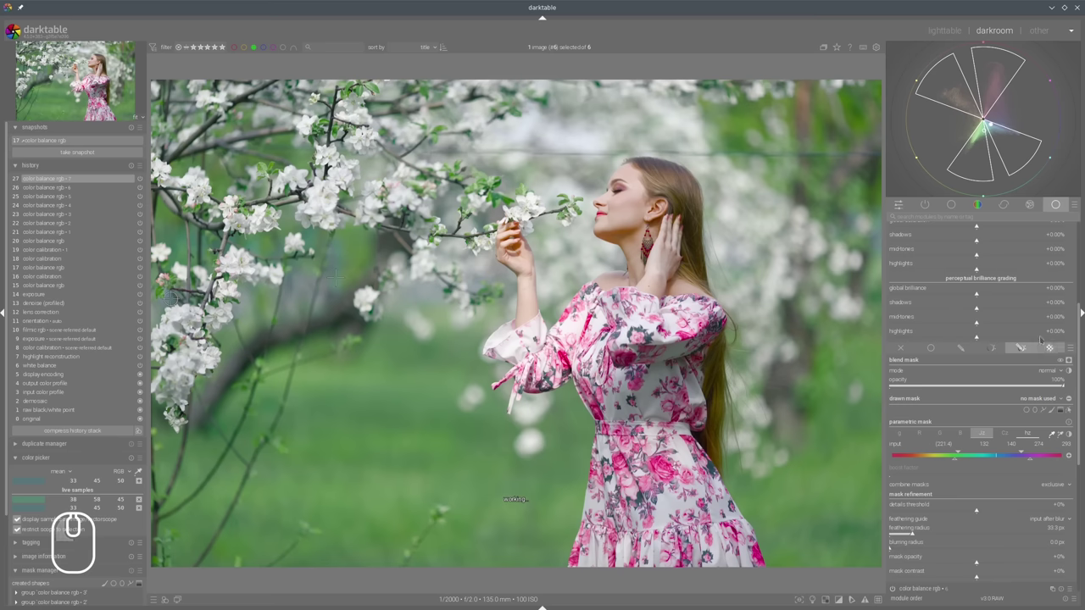
Set the masked instance's perceptual saturation shadows to about -24% and its hue shift to about -9°, and collapse the module.
scroll(1037, 313, "up", 3)
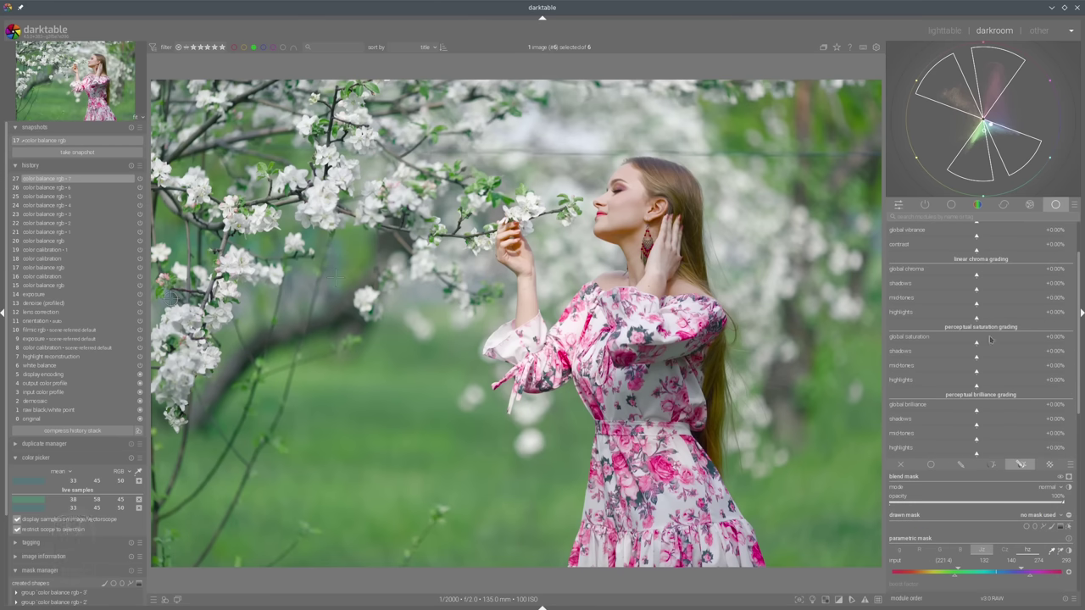
left_click(957, 359)
scroll(1019, 339, "up", 2)
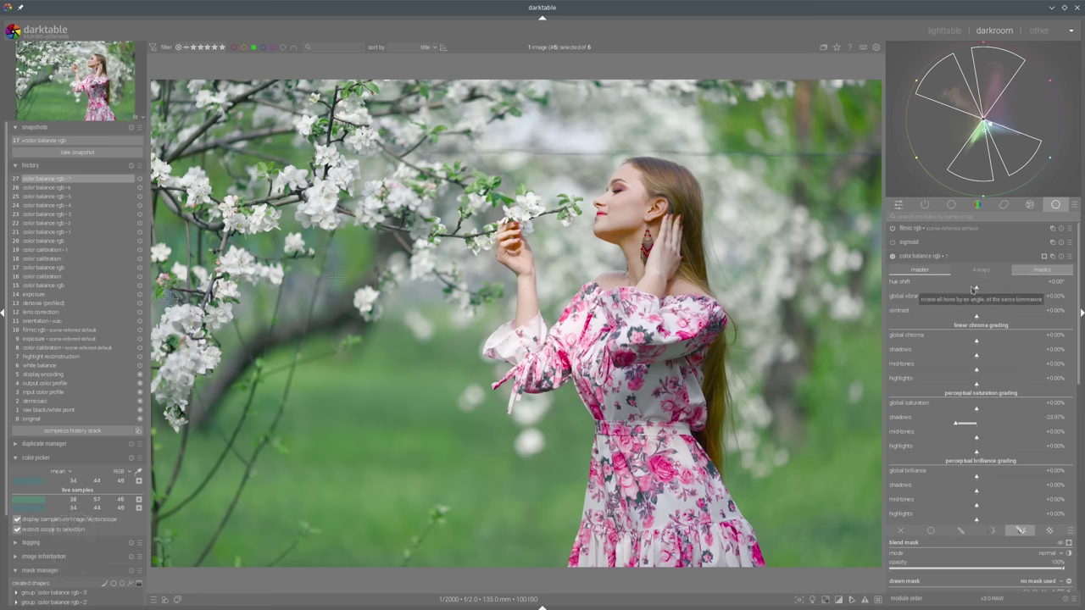
left_click(972, 289)
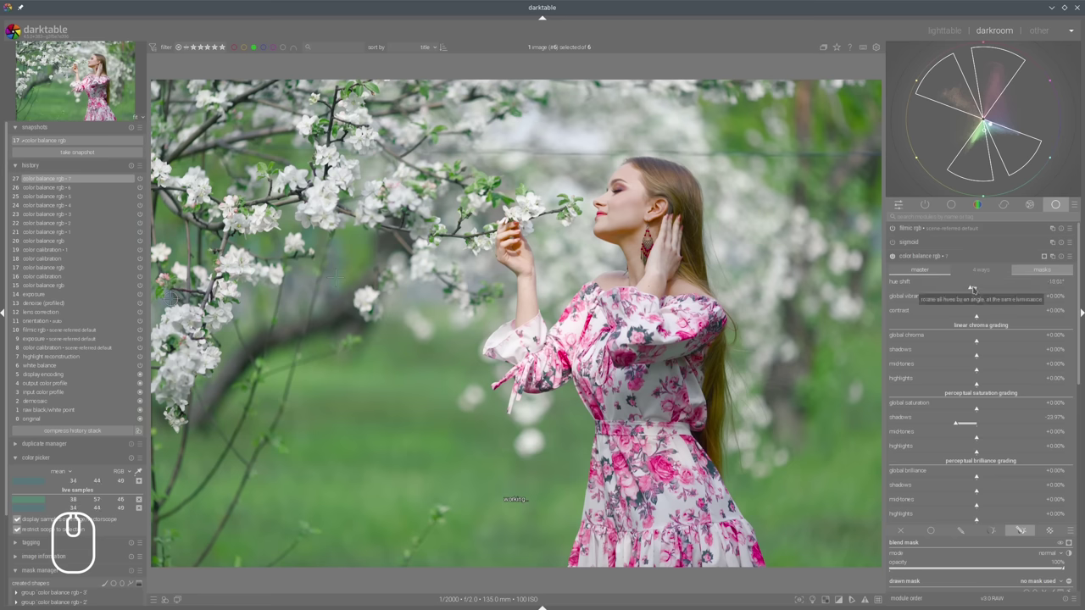
left_click_drag(974, 288, 972, 289)
left_click(972, 289)
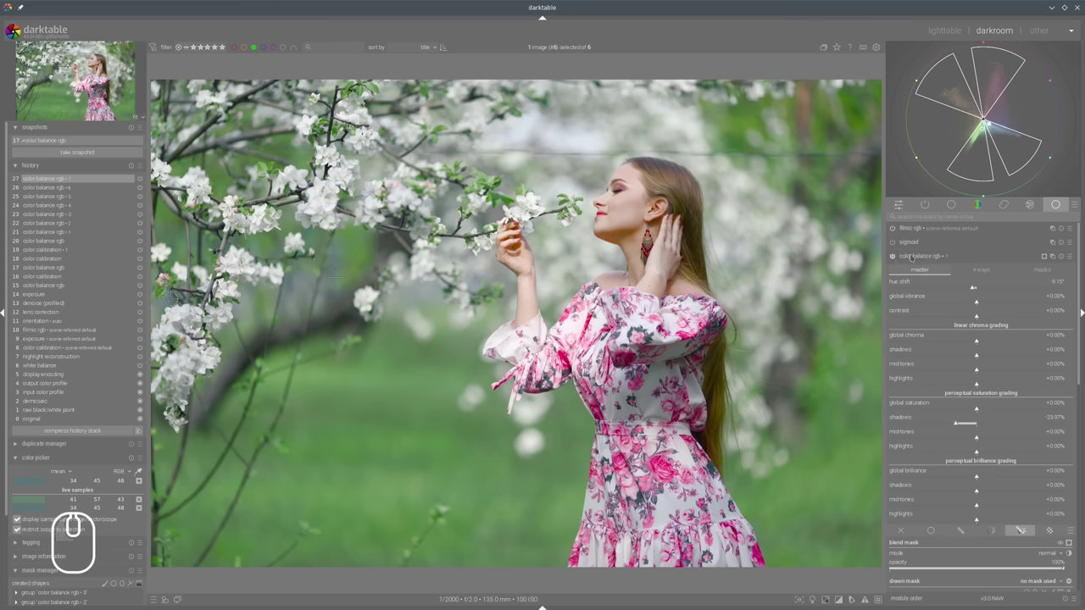
left_click(913, 257)
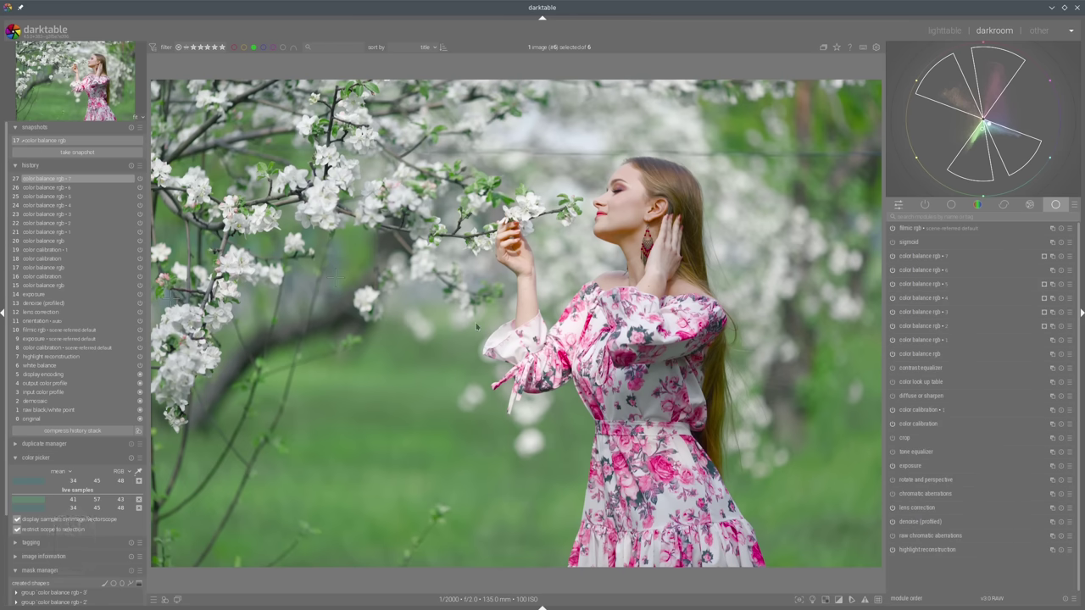
Compare the current edit with the saved color balance rgb snapshot by sweeping the split line across the photo.
left_click(50, 142)
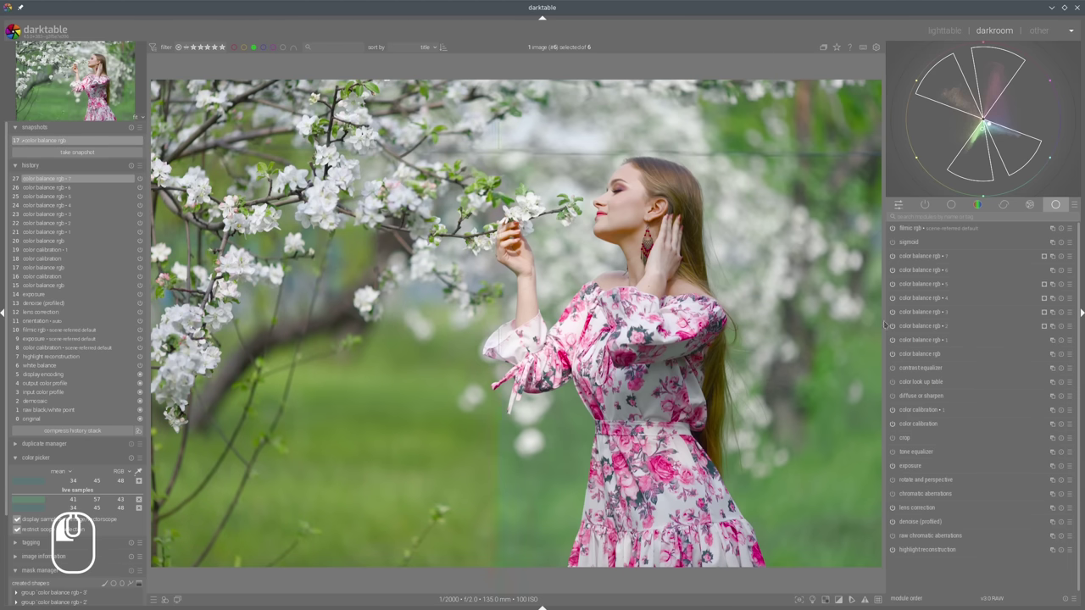
left_click_drag(884, 324, 119, 256)
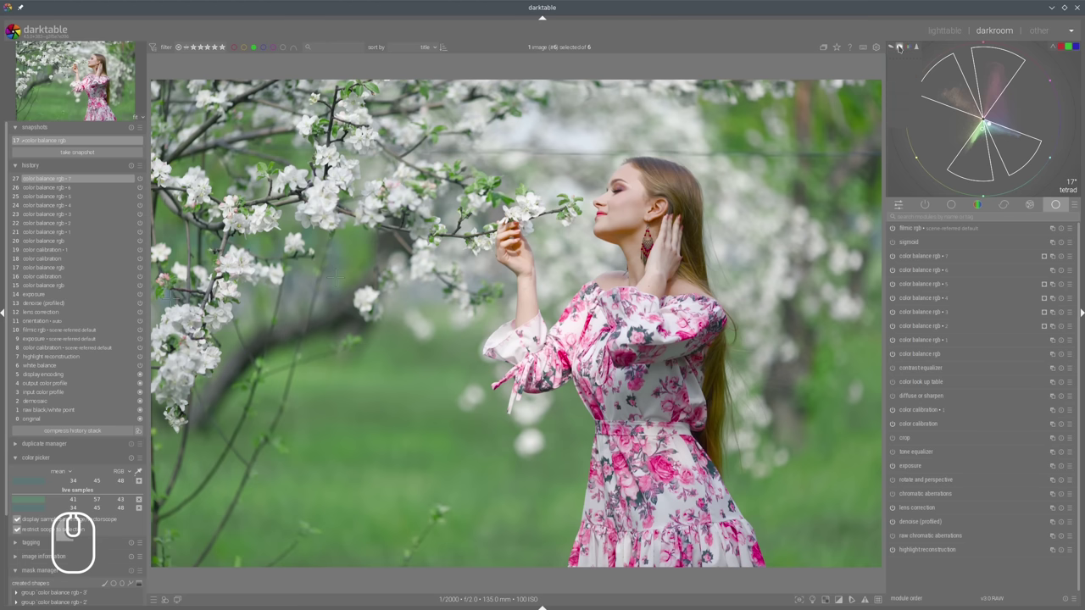
Switch the scope to waveform, and set the first color balance rgb instance's brilliance to about -8% global and +24% highlights.
left_click(900, 48)
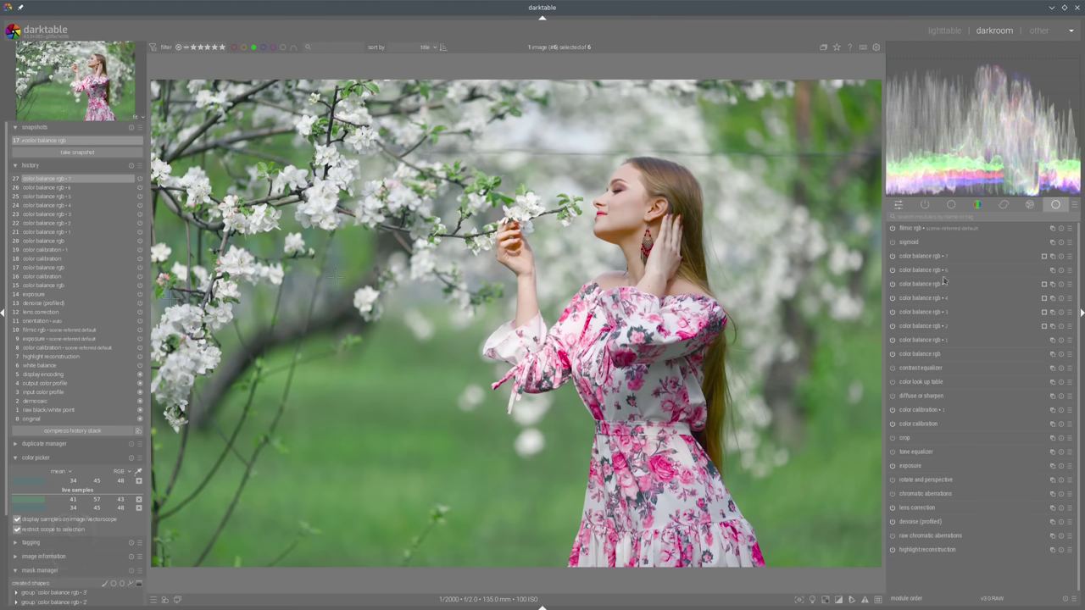
left_click(919, 355)
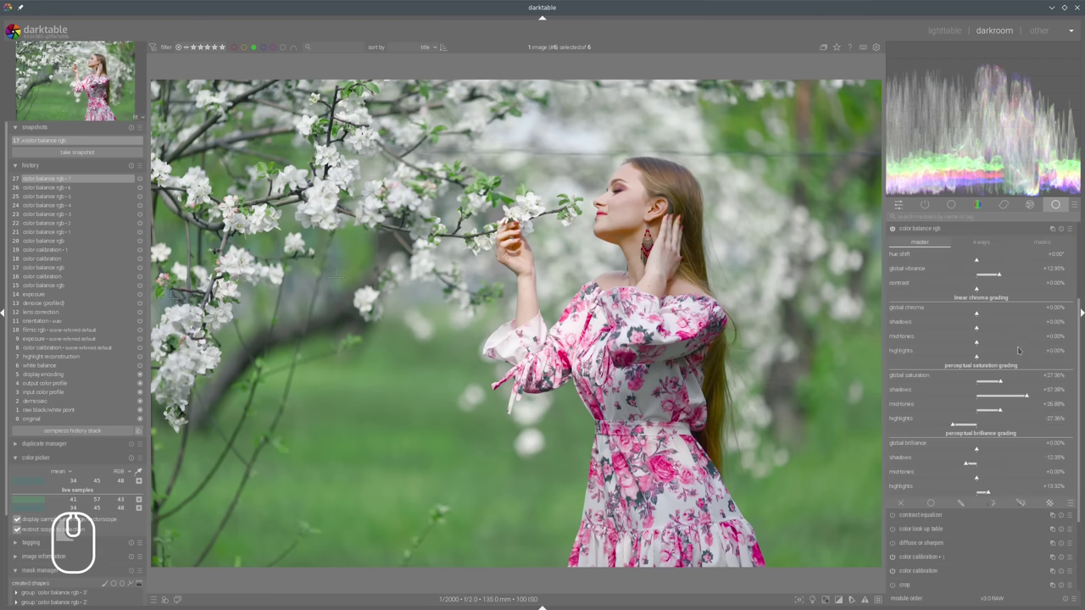
left_click(969, 449)
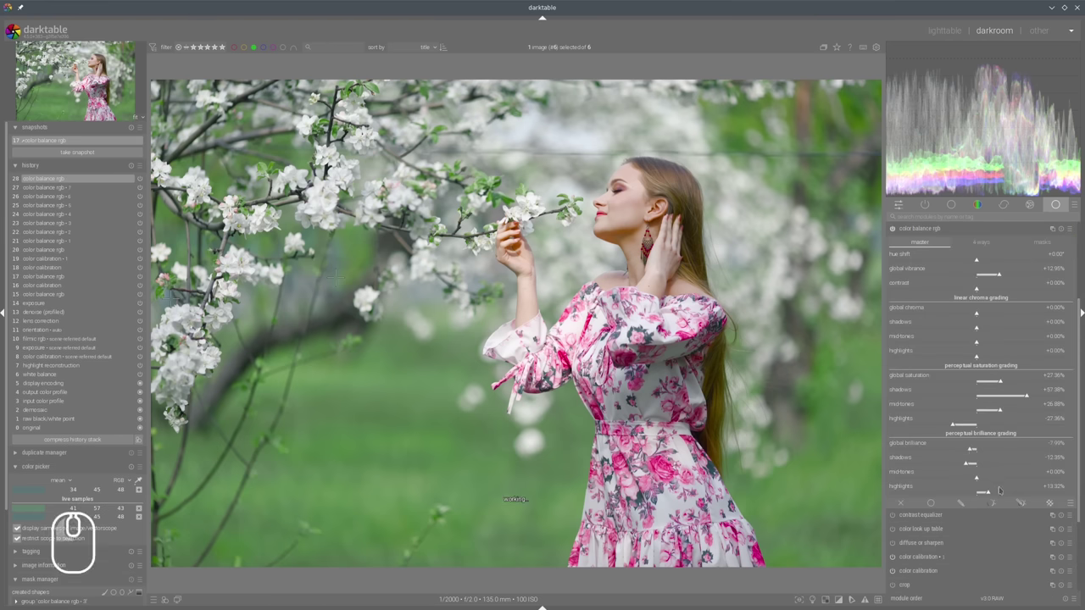
left_click(998, 493)
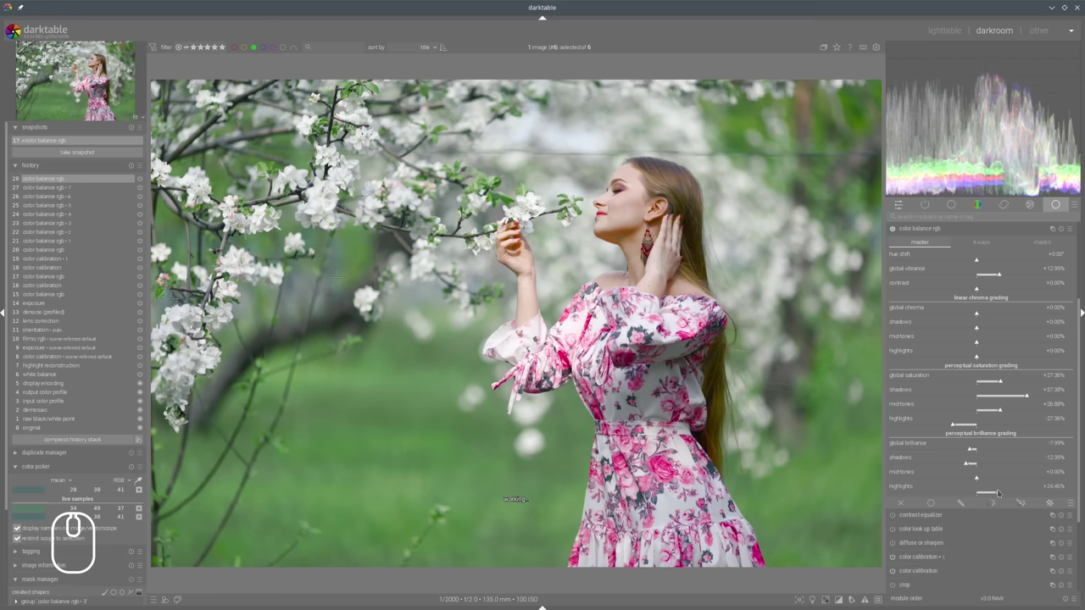
Raise the first color balance rgb instance's brilliance highlights to about +32% and collapse the module.
left_click_drag(998, 493, 1002, 492)
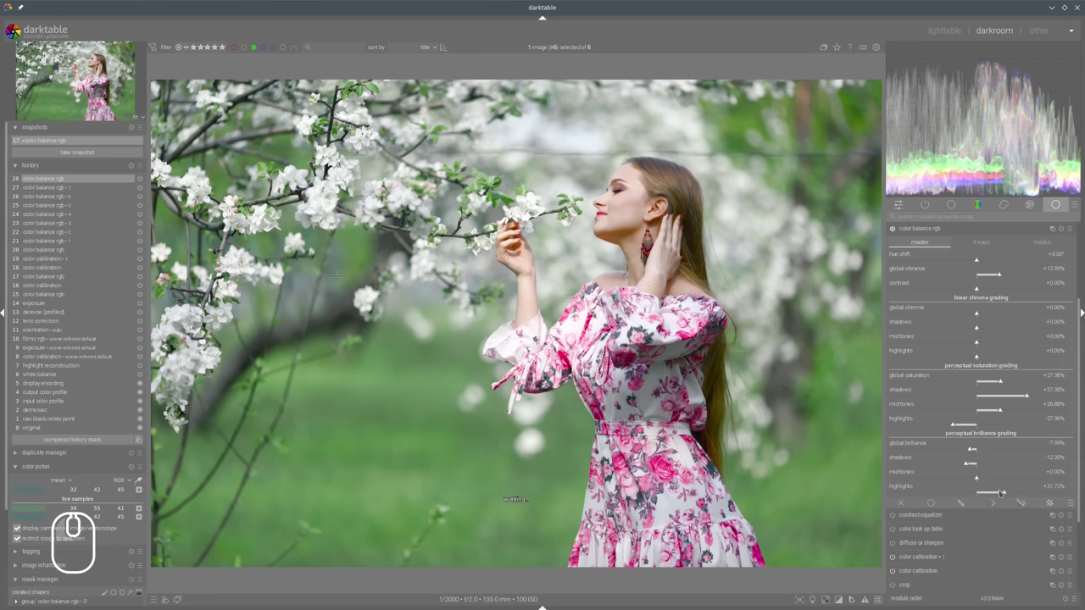
left_click(921, 230)
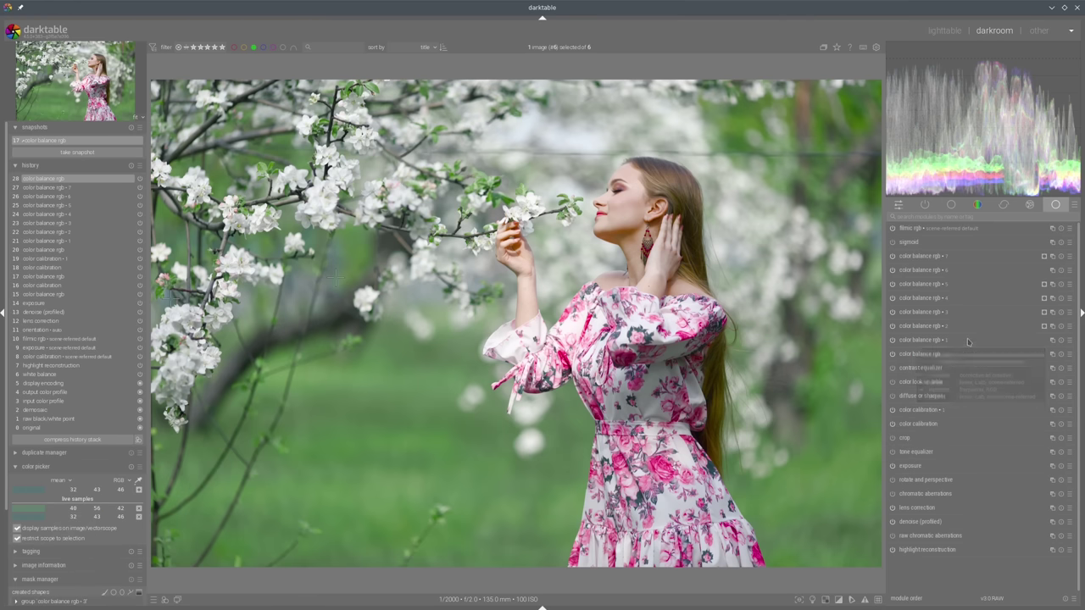
Enable the contrast equalizer with a parametric mask and set the mask's details threshold to about -84%.
left_click(890, 369)
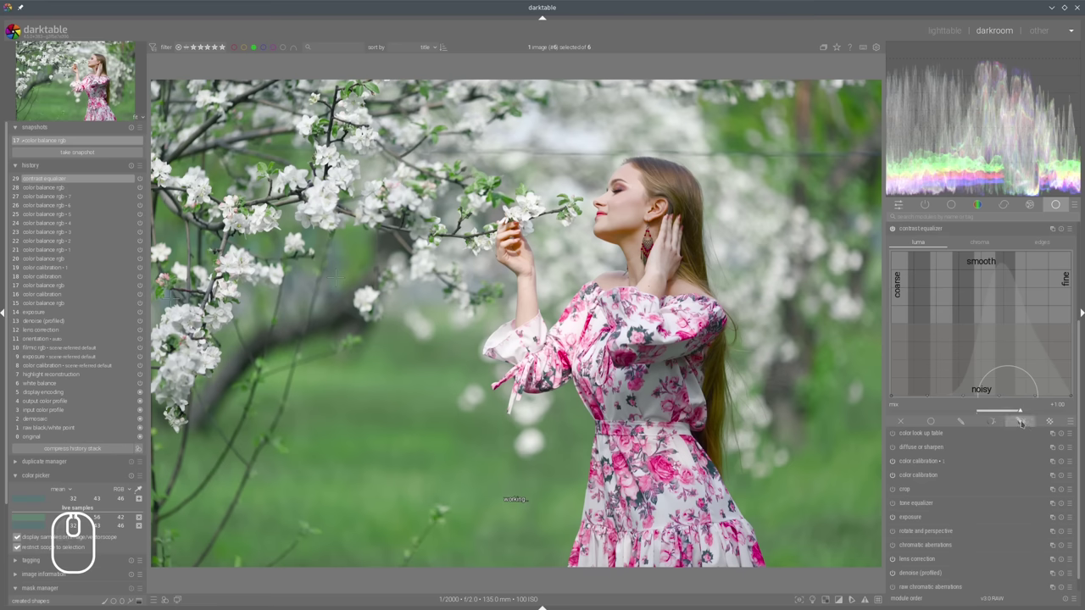
left_click(1021, 422)
scroll(1025, 424, "down", 2)
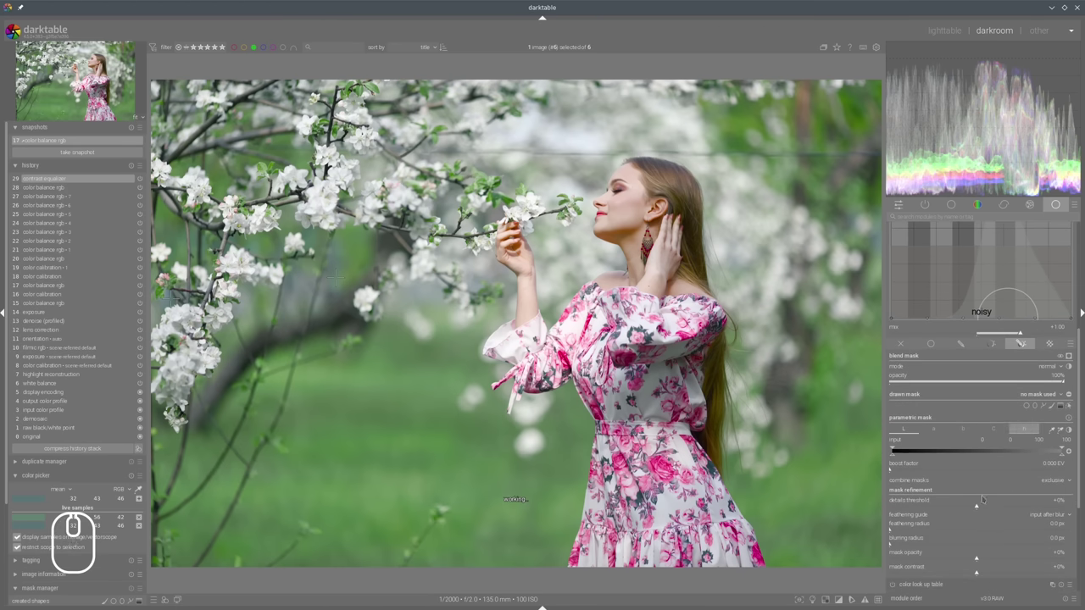
left_click_drag(977, 505, 904, 505)
Set the contrast equalizer mask's feathering radius to about 6 px while viewing the mask overlay, and hide the overlay.
left_click(1069, 357)
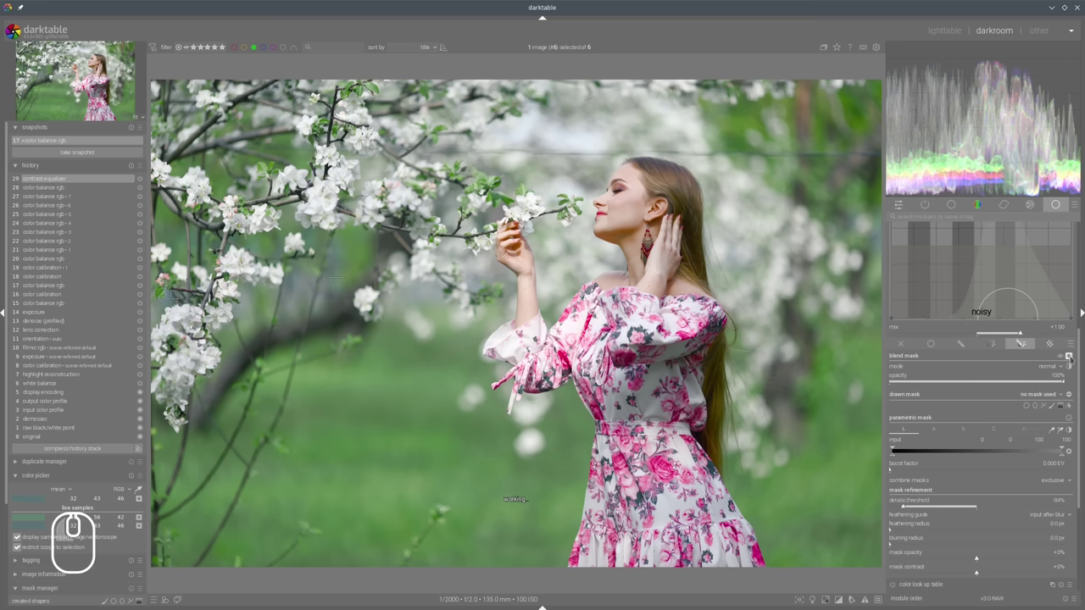
left_click(1070, 357)
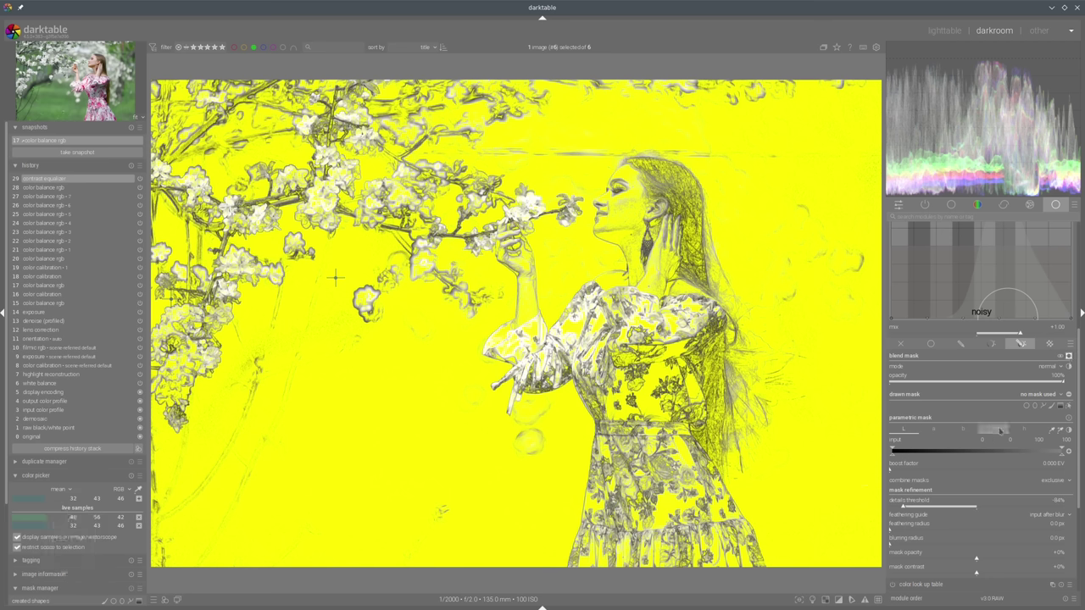
left_click(892, 529)
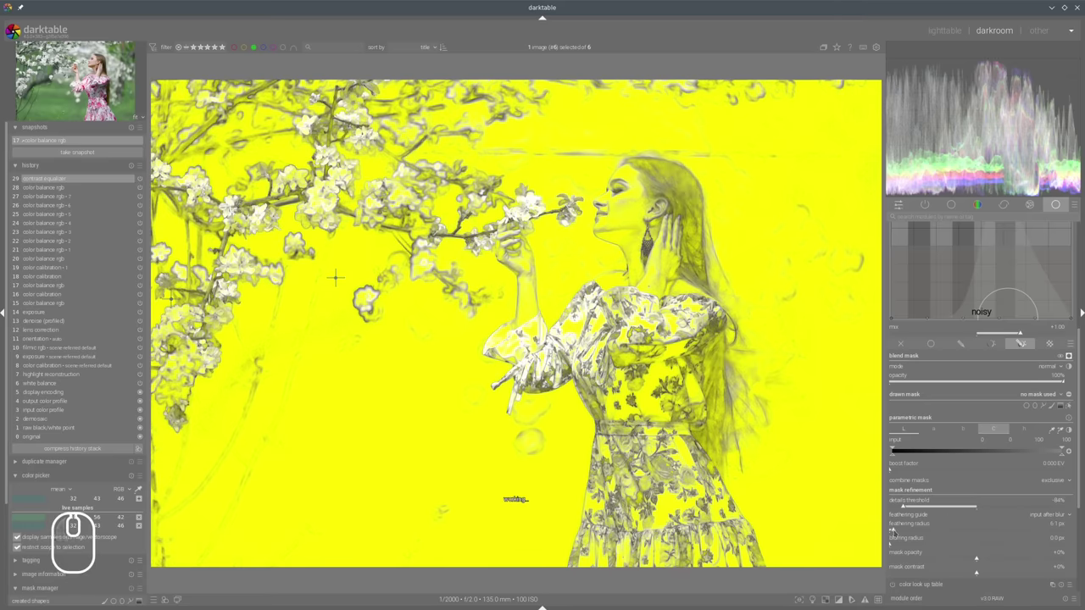
left_click(1068, 356)
Soften the masked areas by lowering the coarse end of the contrast equalizer curve, and collapse the module.
scroll(985, 265, "up", 2)
scroll(927, 378, "up", 6)
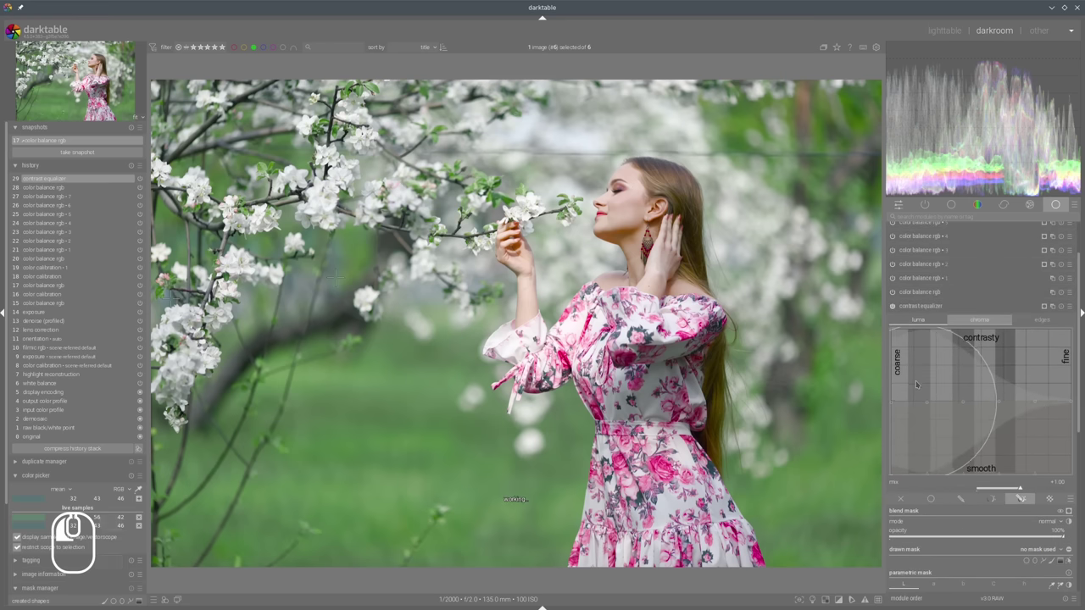
left_click_drag(919, 378, 916, 391)
left_click_drag(981, 368, 916, 369)
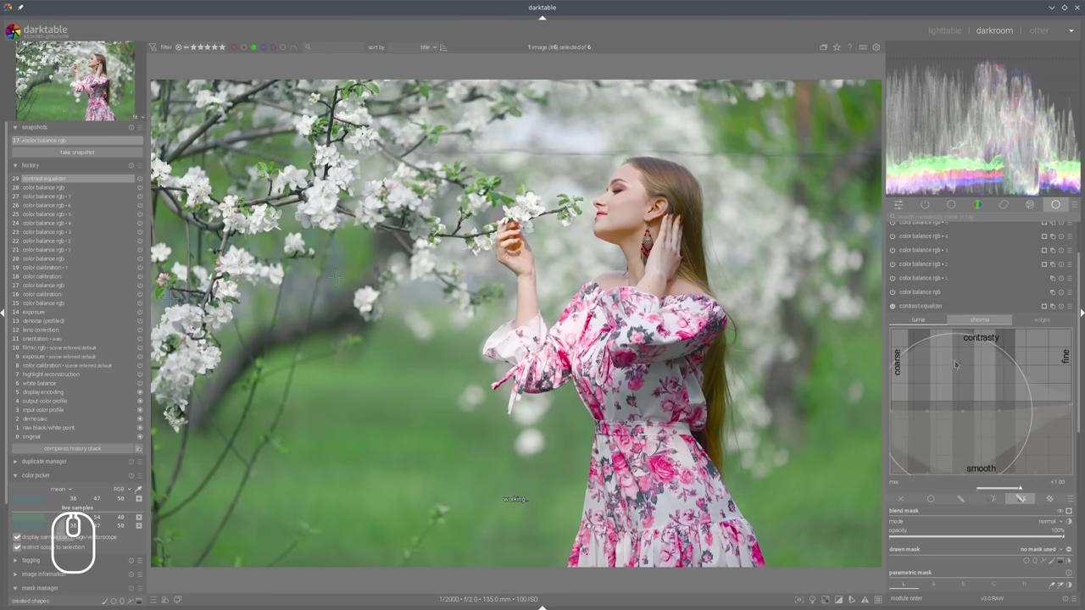
left_click(908, 318)
scroll(893, 380, "down", 4)
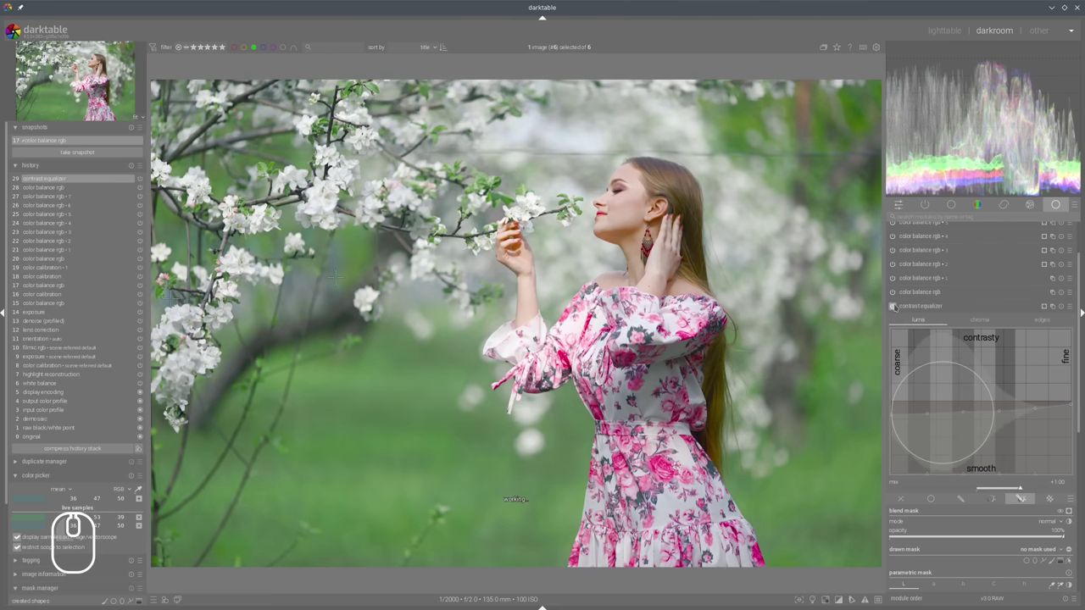
left_click(928, 307)
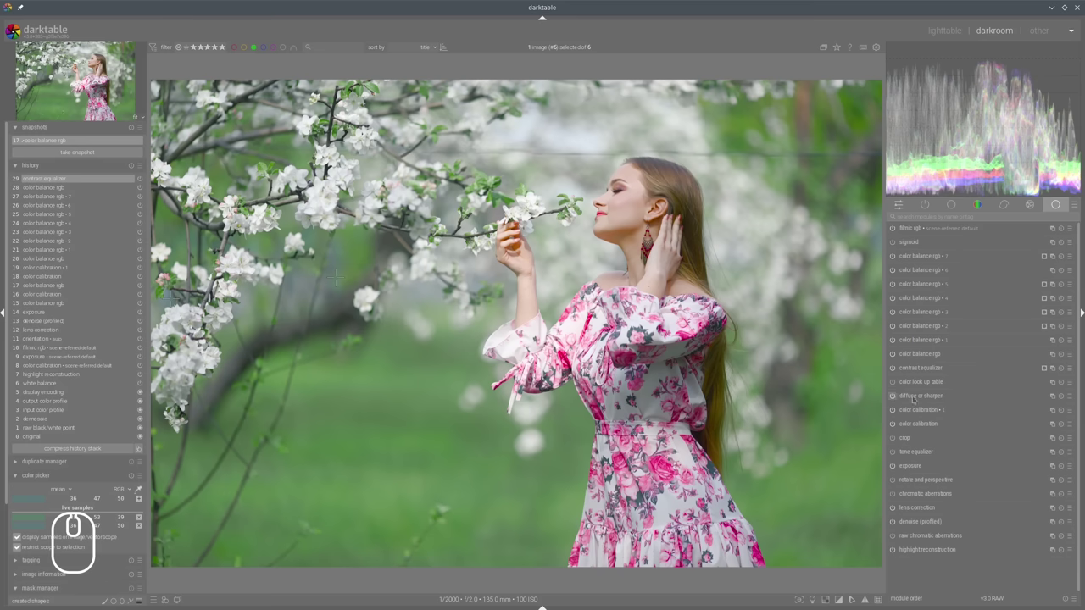
Move diffuse or sharpen above the contrast equalizer in the module order and apply the custom sharpen preset to it.
mouse_move(917, 398)
left_click_drag(917, 399, 917, 370)
left_click(1070, 369)
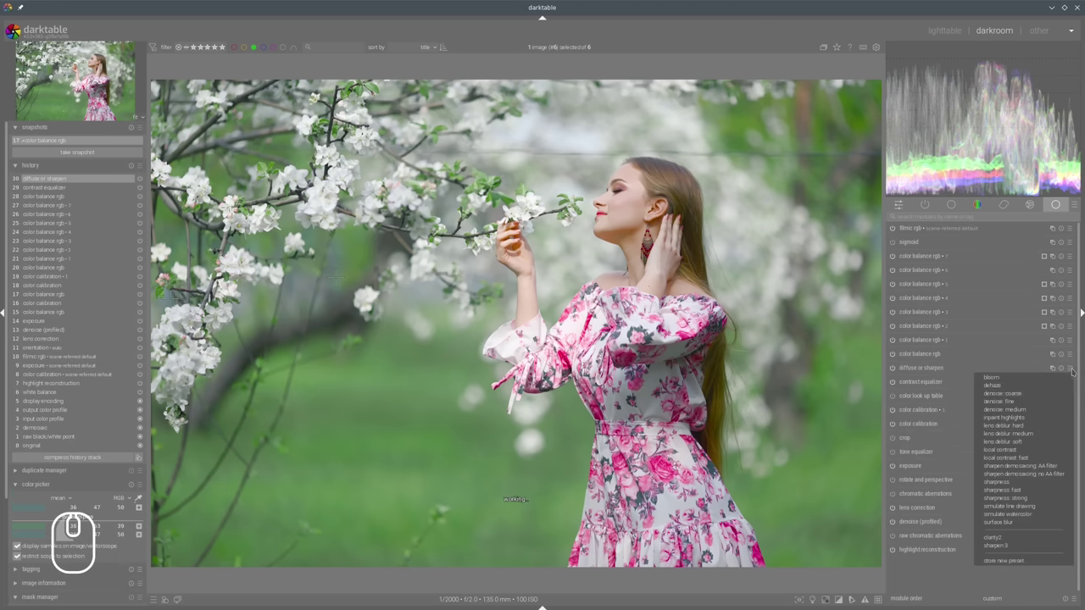
left_click(1013, 548)
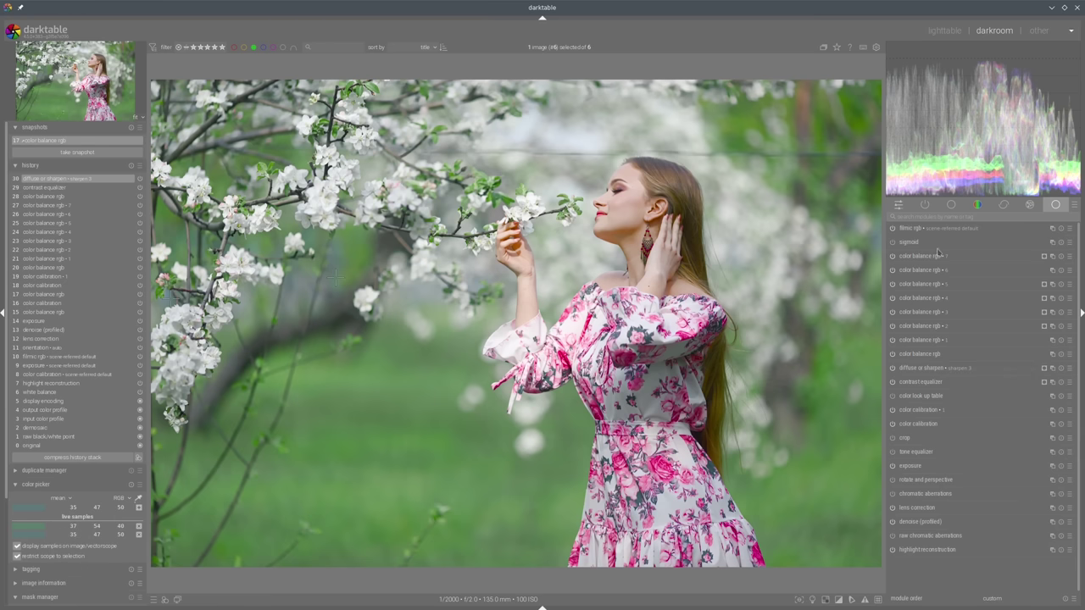
Raise the perceptual saturation shadows of color balance rgb 7, compare the photo with and without the instance, and collapse it.
left_click(892, 257)
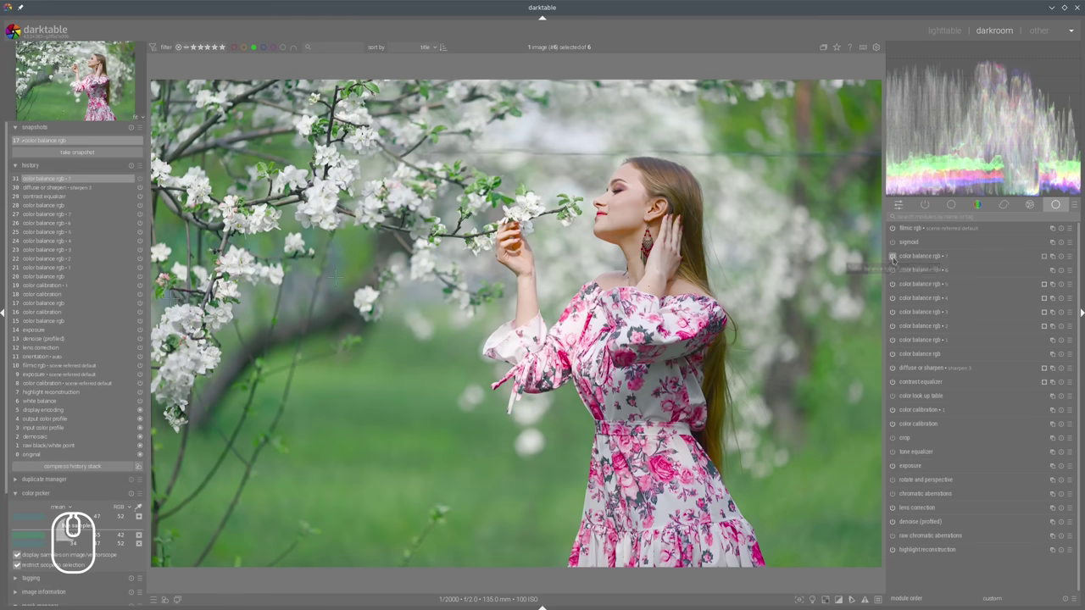
left_click(923, 256)
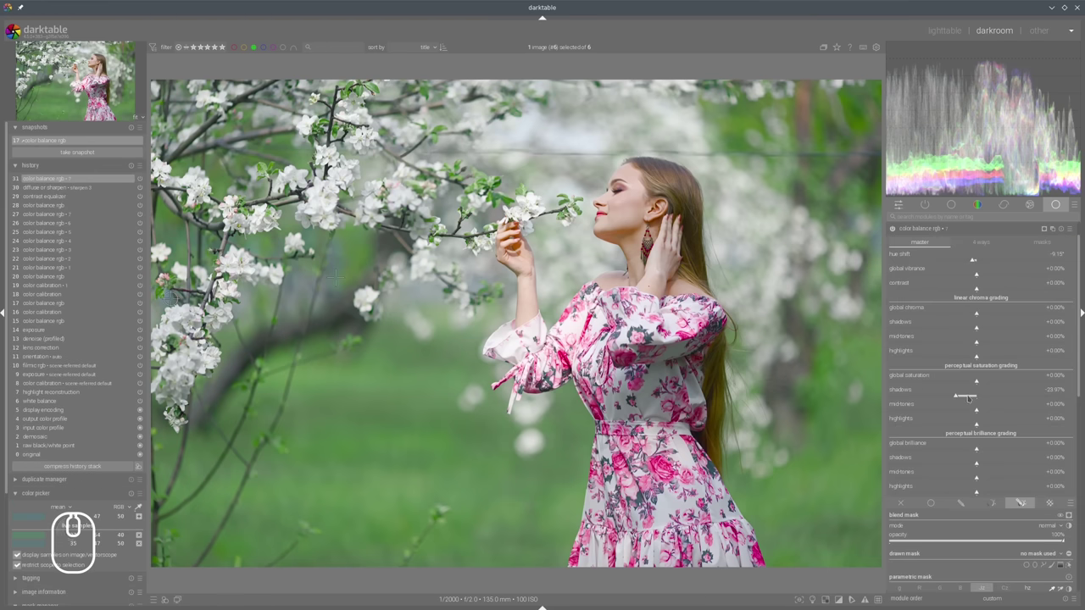
left_click(976, 397)
left_click_drag(978, 398, 994, 398)
left_click(893, 230)
left_click(892, 230)
left_click(911, 230)
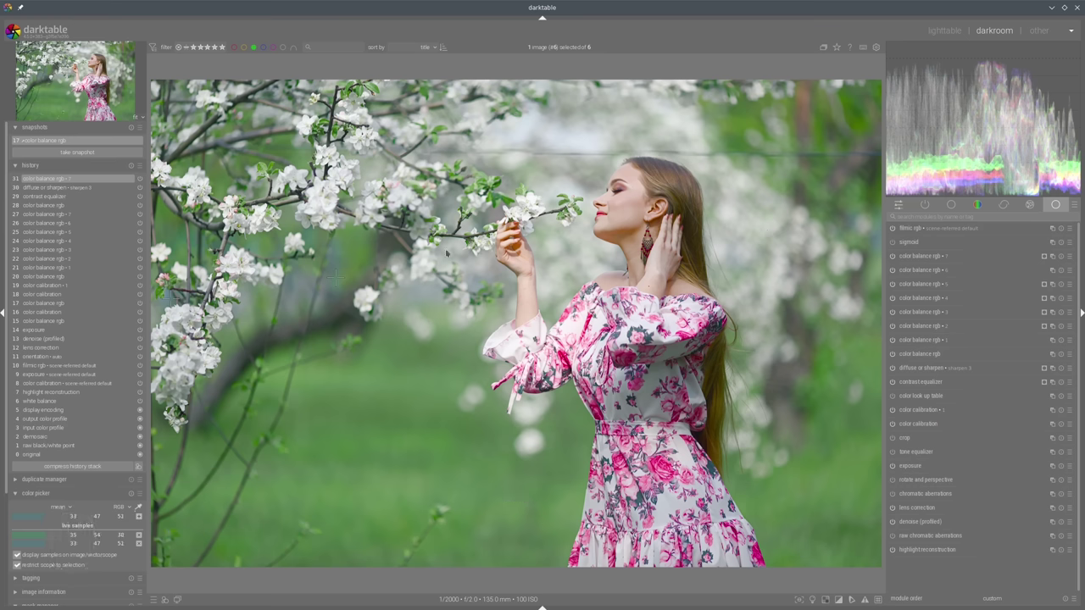
Compare the finished edit with the saved color balance rgb snapshot by sweeping the split line across the photo.
left_click(56, 154)
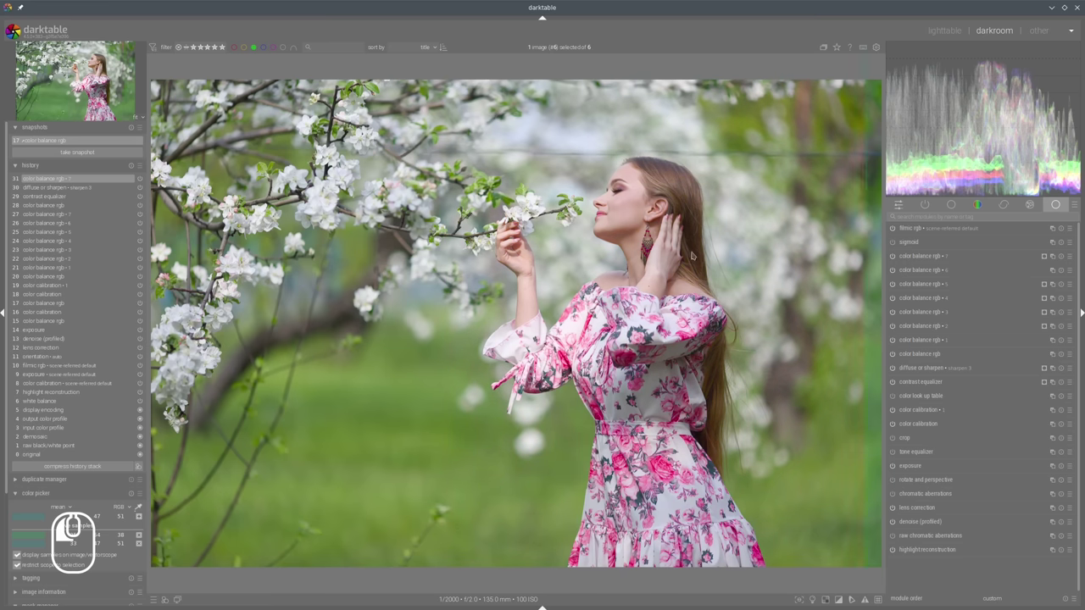
left_click_drag(978, 257, 155, 205)
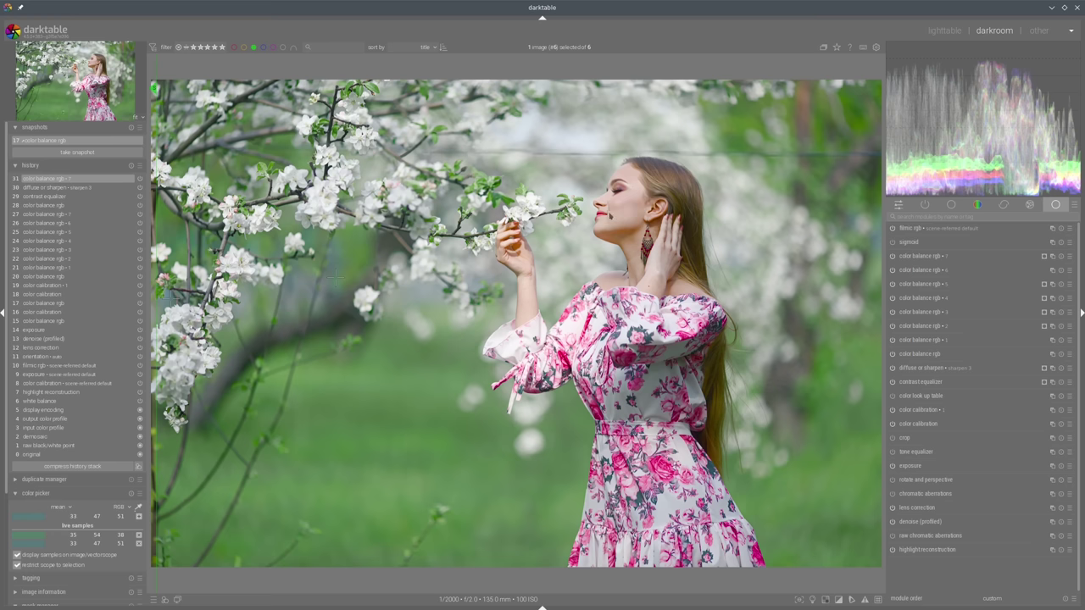
left_click_drag(157, 175, 335, 275)
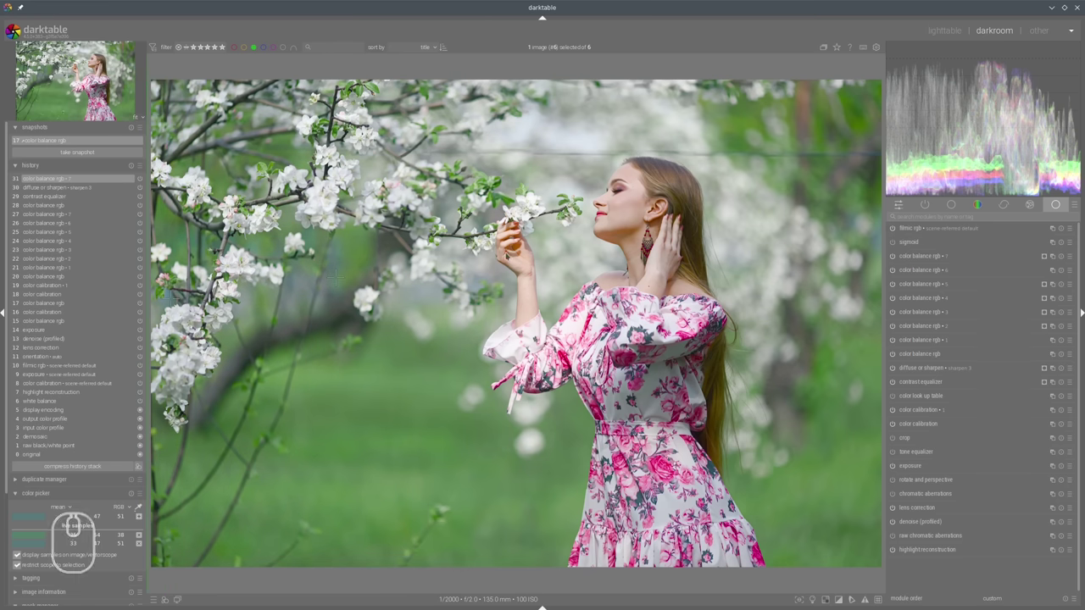
Return to the lighttable and compare the earlier and the finished version of the blossom portrait in culling view.
left_click(943, 30)
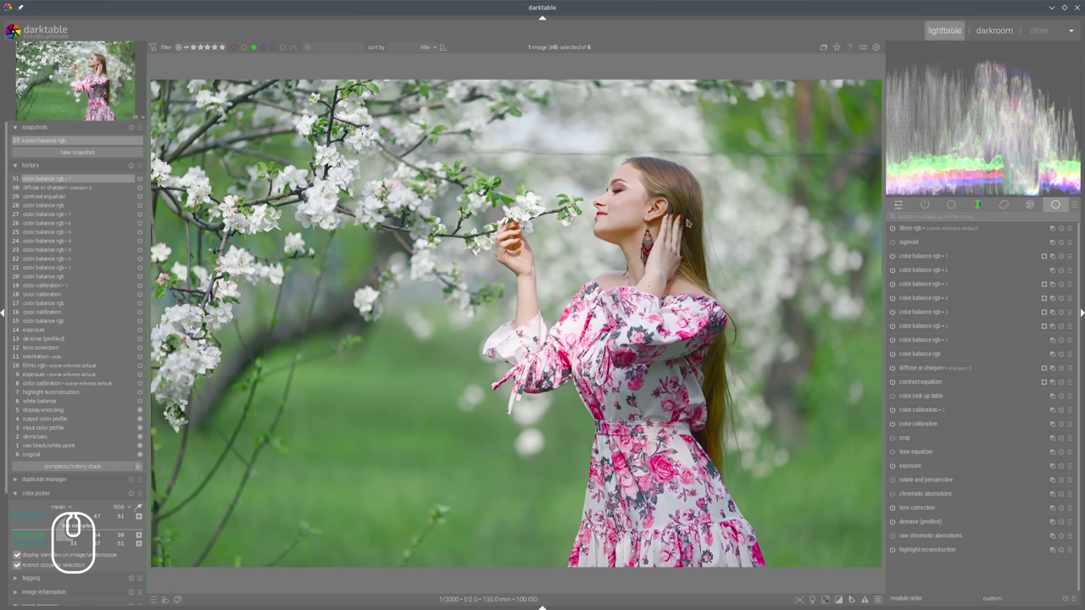
left_click(231, 351)
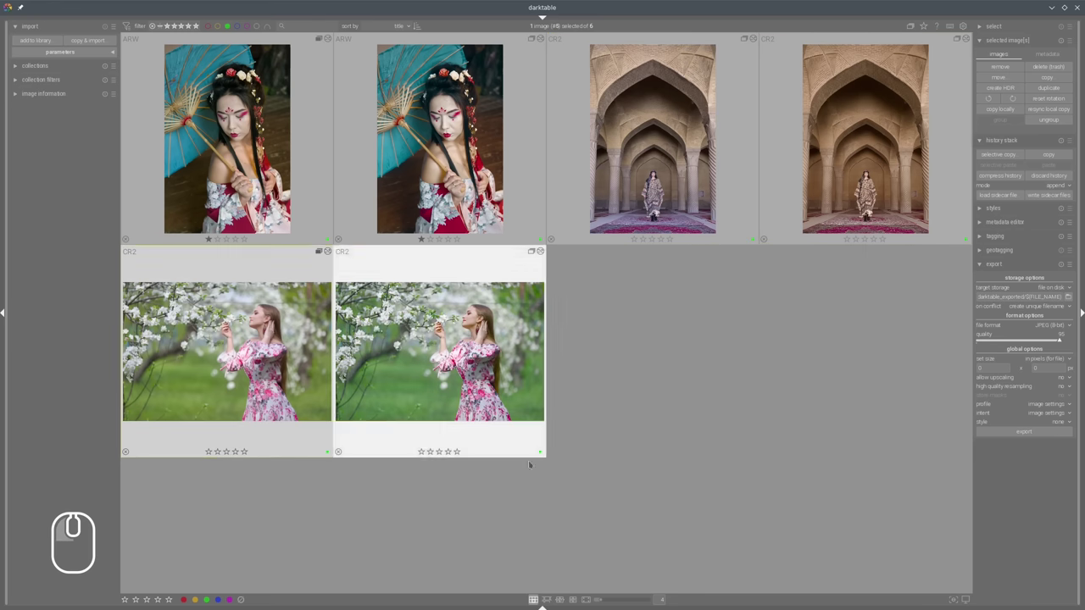
left_click(560, 600)
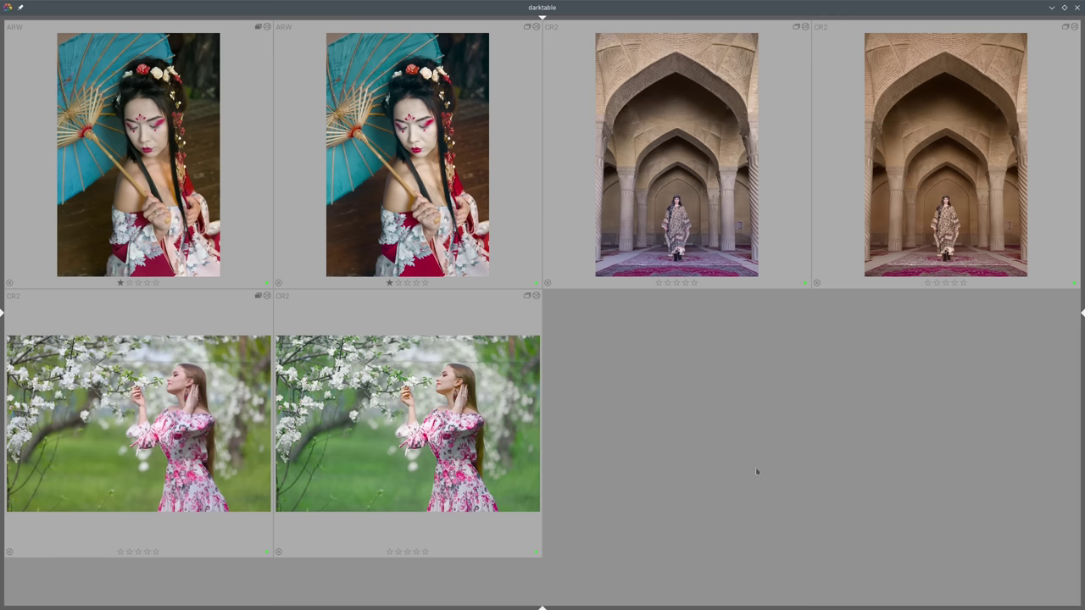
Duplicate the earlier version of the blossom portrait and open the duplicate in the darkroom.
left_click(183, 445)
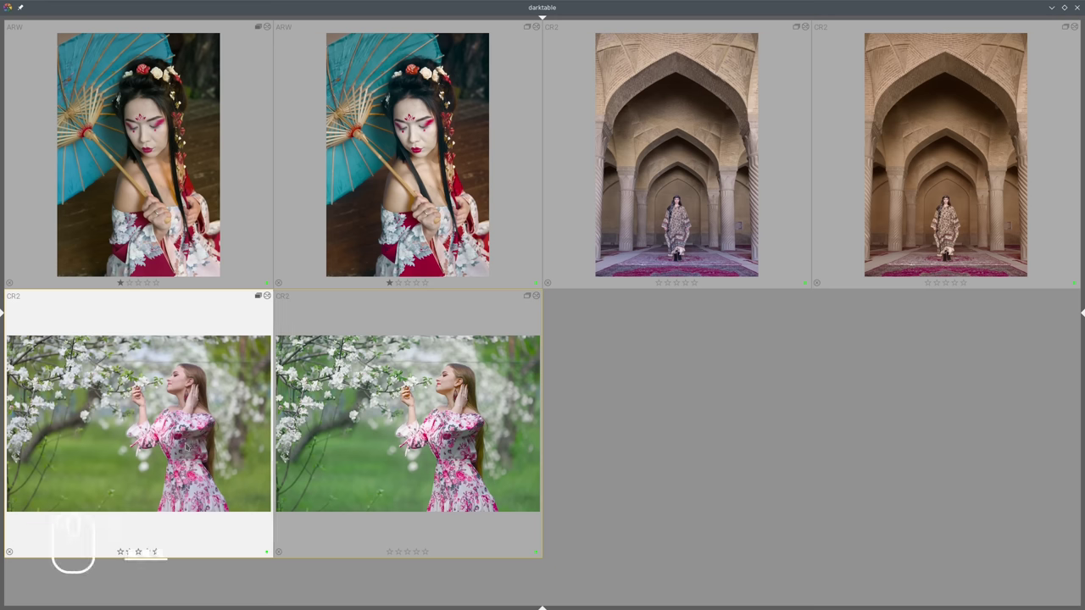
key("ctrl+d")
double_click(679, 430)
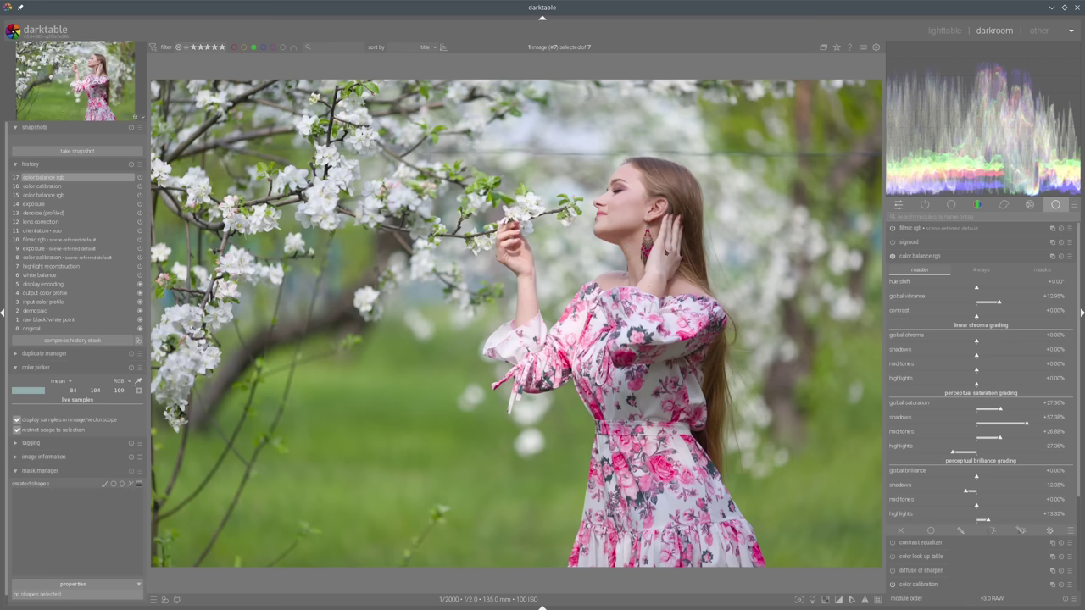
Reset the duplicate's color balance rgb module, search the modules for "LUT", and enable LUT 3D.
left_click(1061, 256)
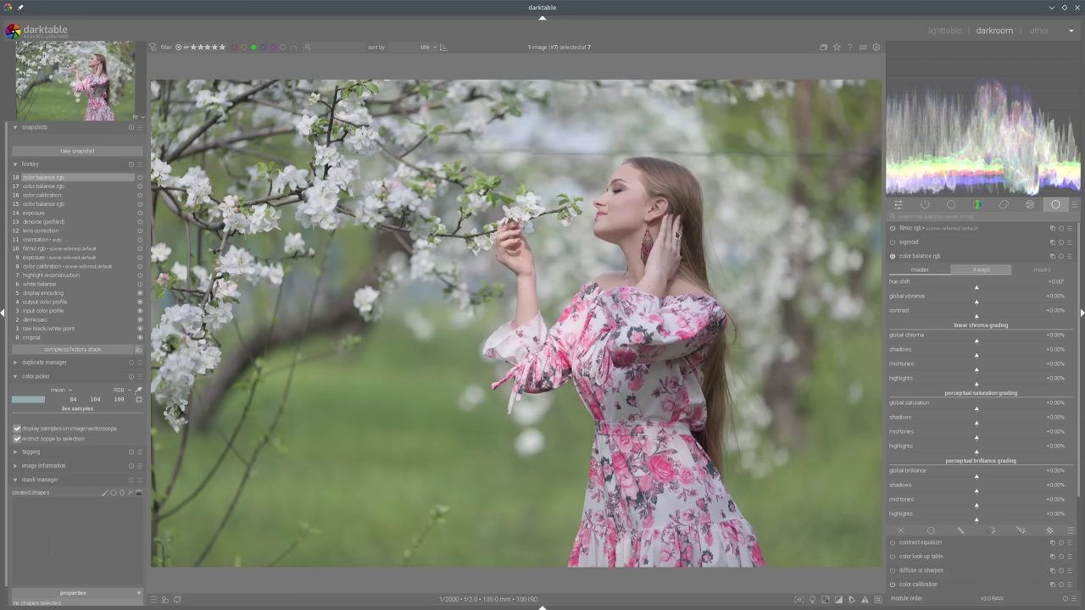
left_click(920, 215)
type("L")
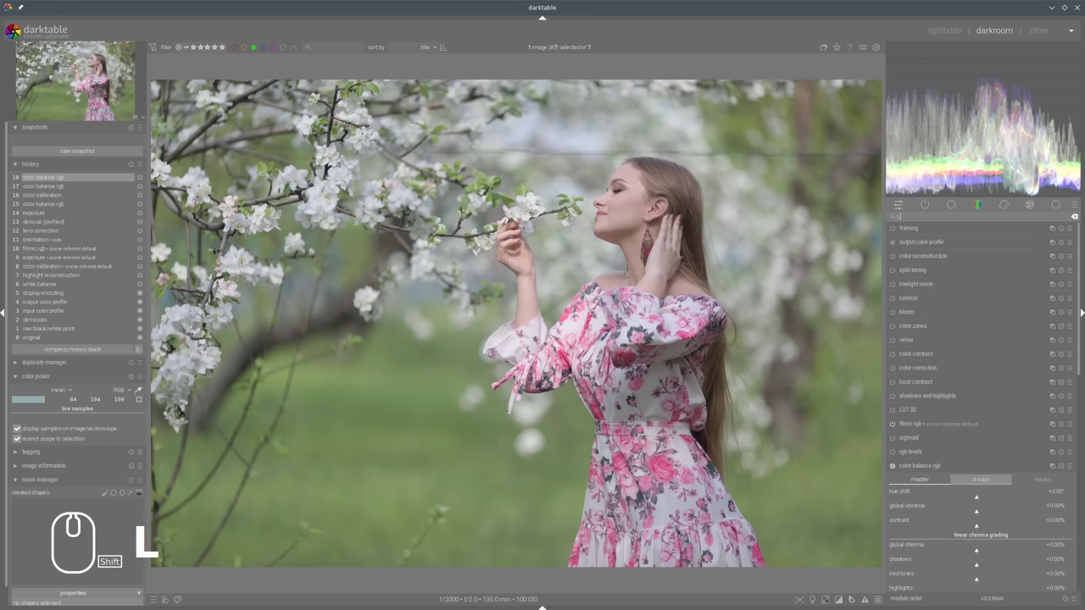
type("UT")
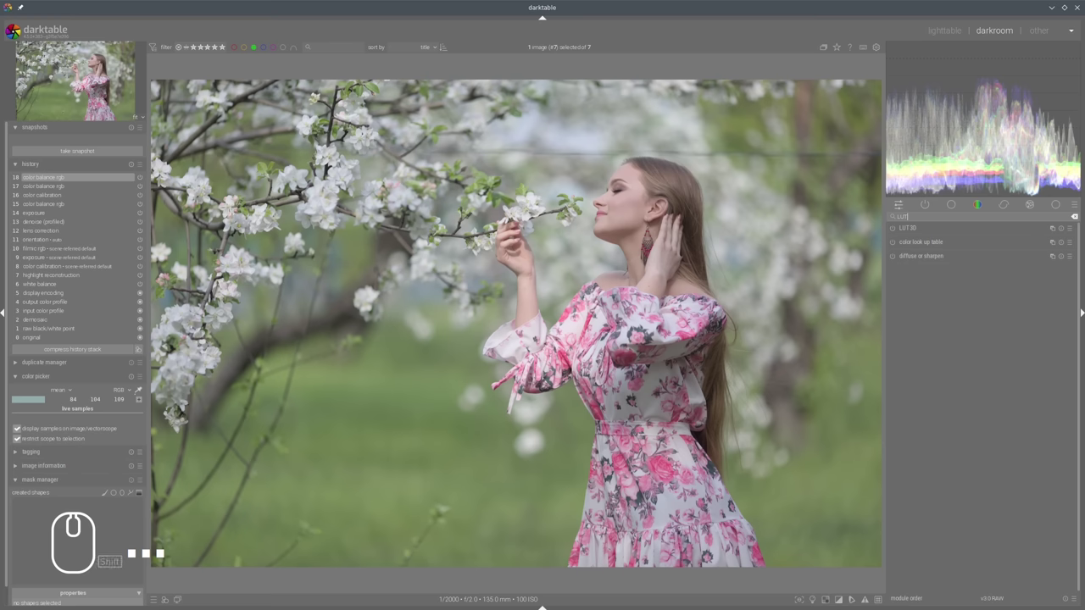
left_click(907, 229)
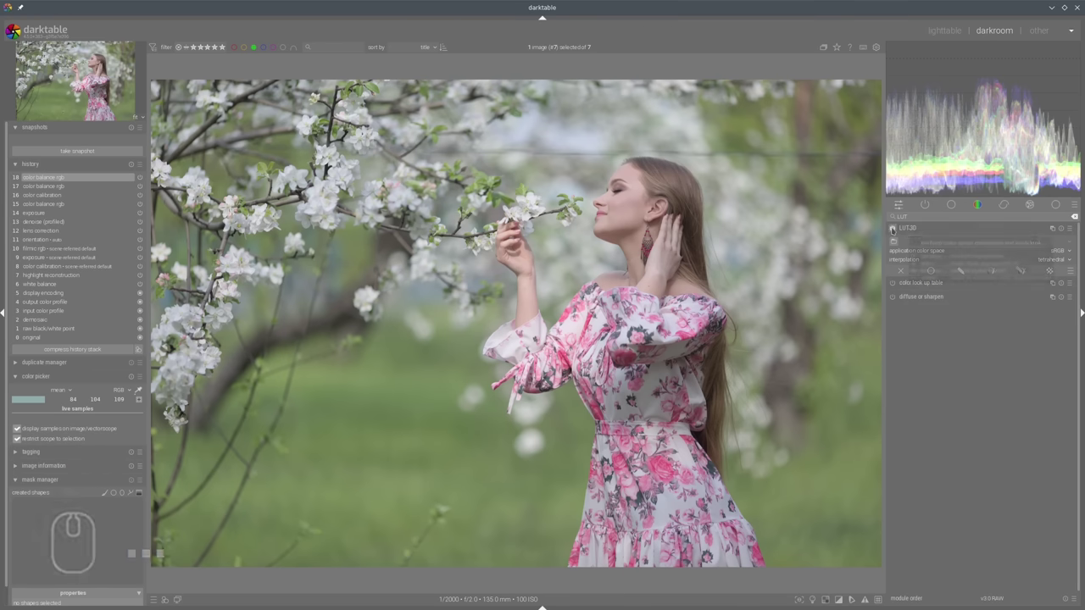
left_click(893, 228)
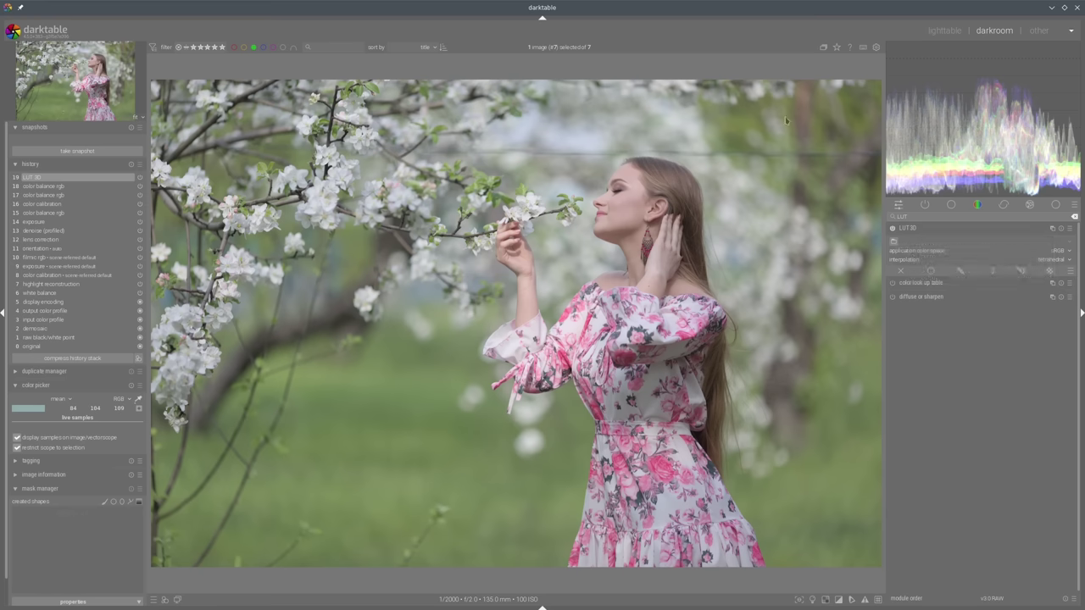
Check the LUT 3D root folder in the processing preferences and close the preferences.
left_click(876, 48)
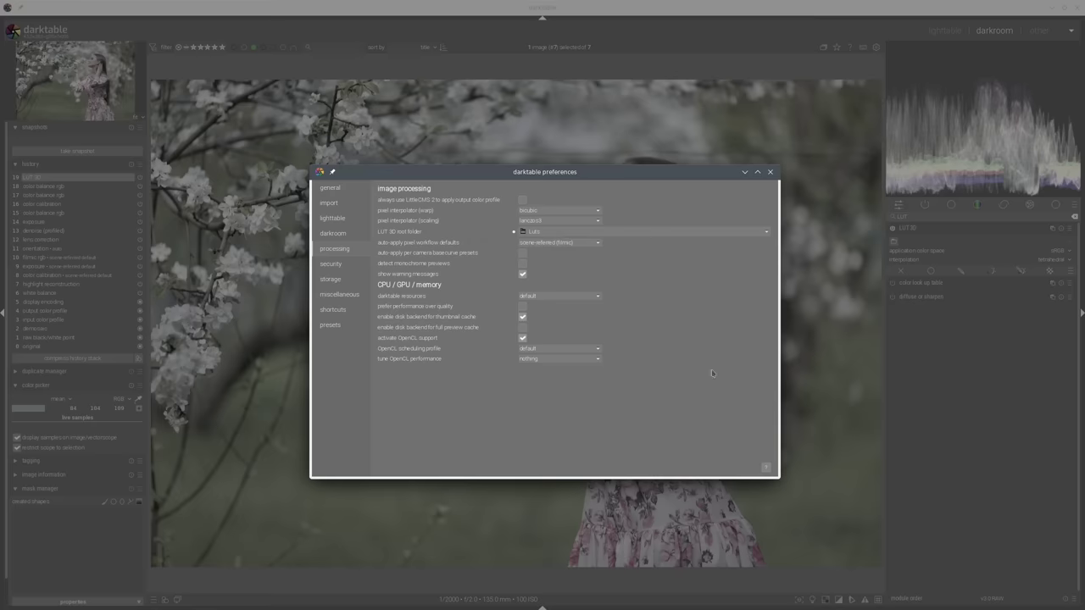
left_click(770, 172)
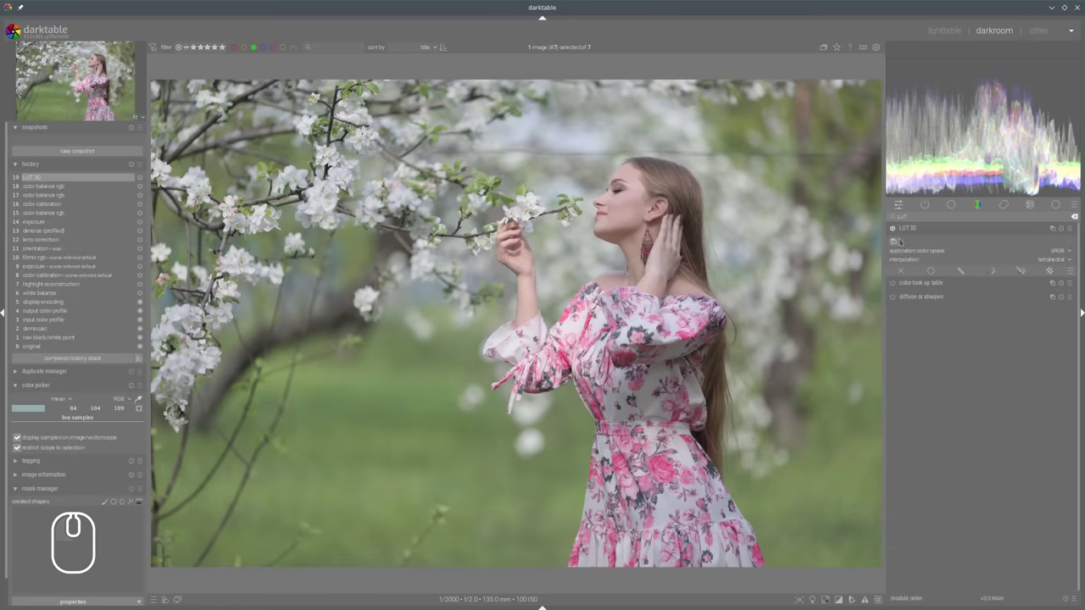
Load the LUT file "Kodak Portra 400 1 -.png" from HaldCLUT/Color/Kodak into the LUT 3D module.
left_click(894, 242)
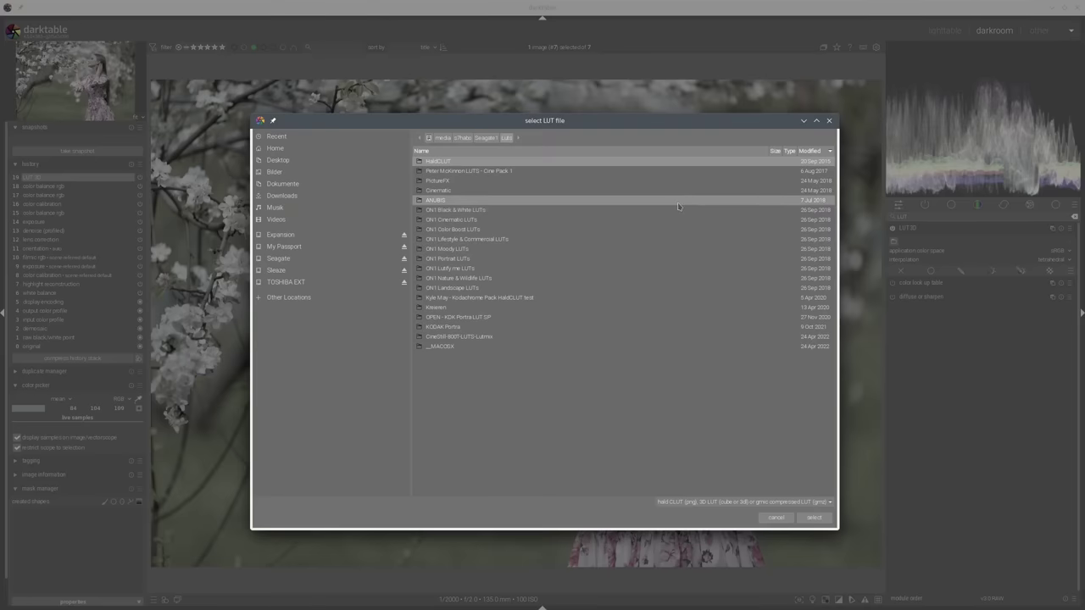
double_click(439, 162)
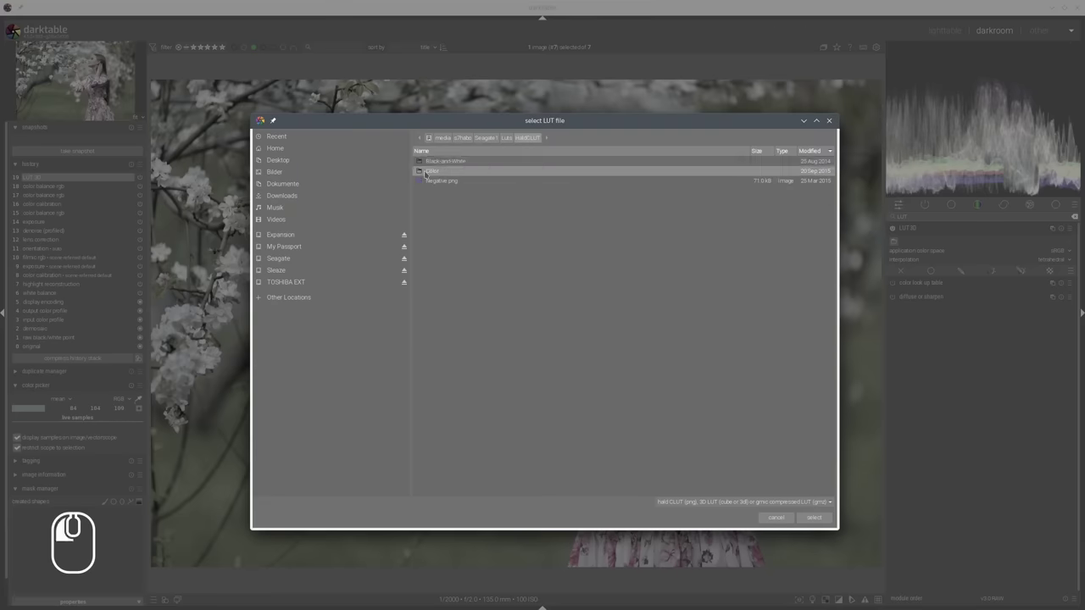
double_click(428, 171)
double_click(436, 193)
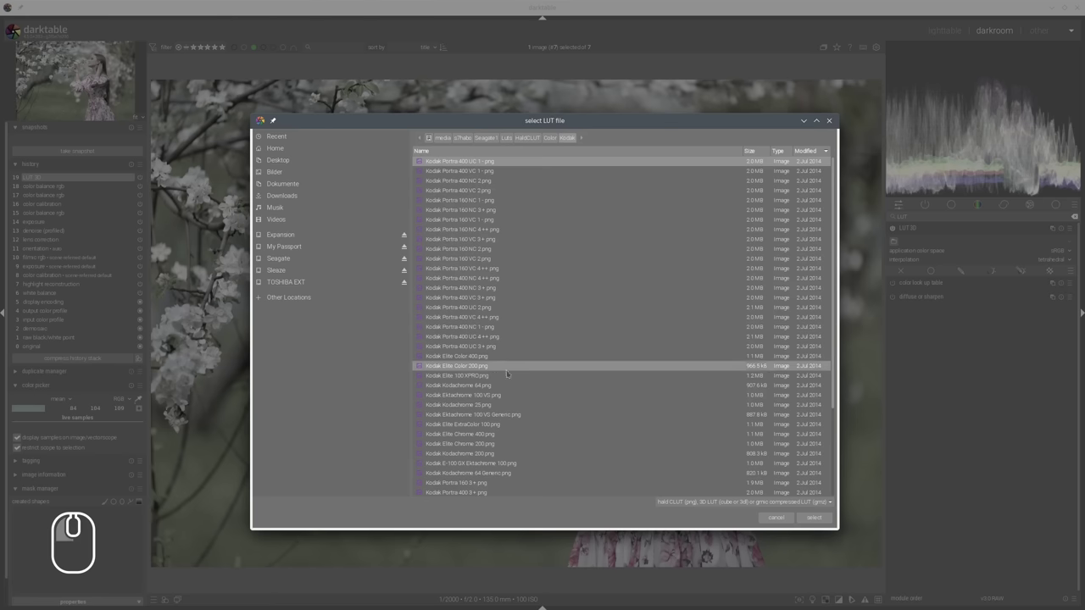
scroll(507, 373, "down", 4)
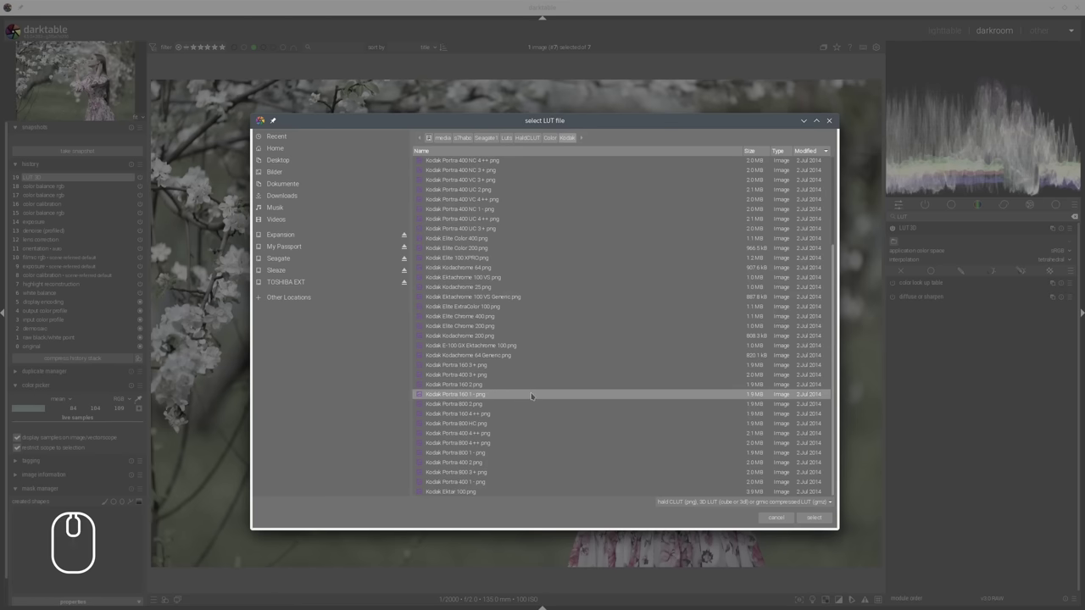
left_click(461, 485)
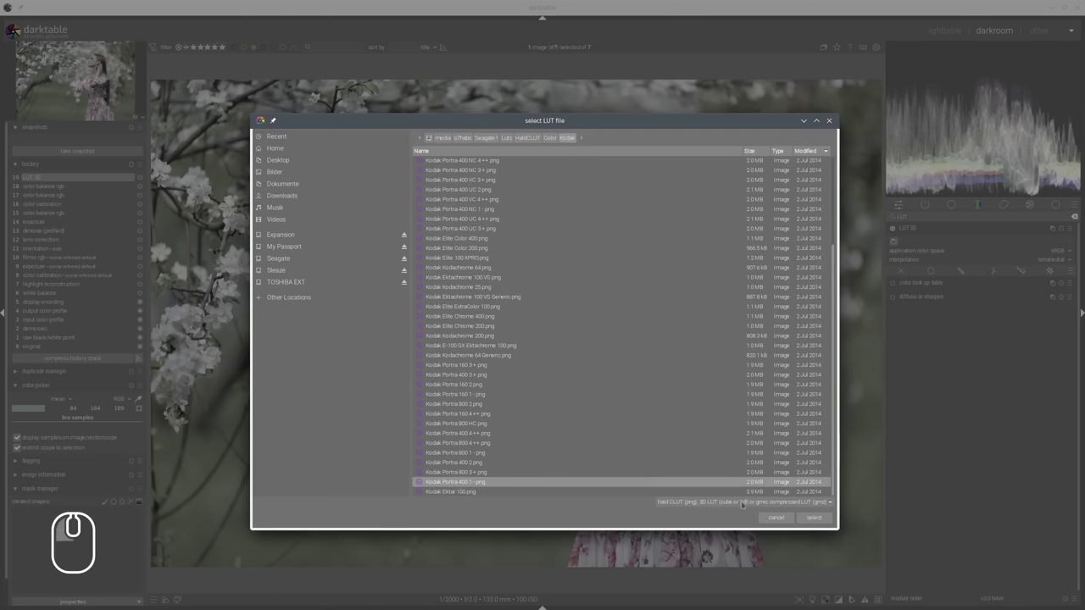
left_click(814, 517)
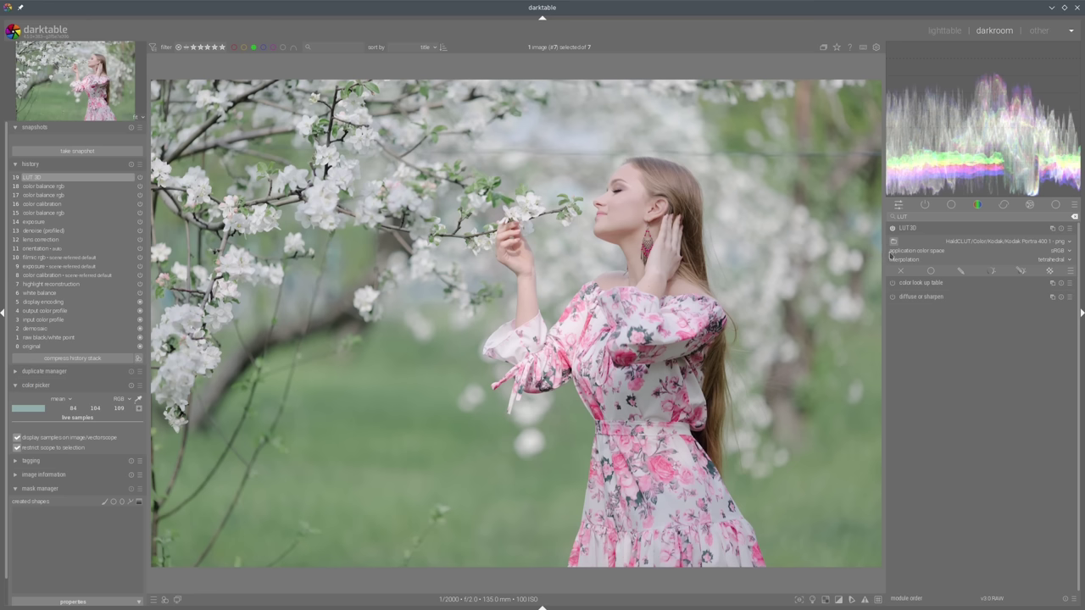
Try linear Rec2020 RGB and linear ProPhoto RGB as the LUT's application color space, and settle on linear Rec2020 RGB.
left_click(1065, 252)
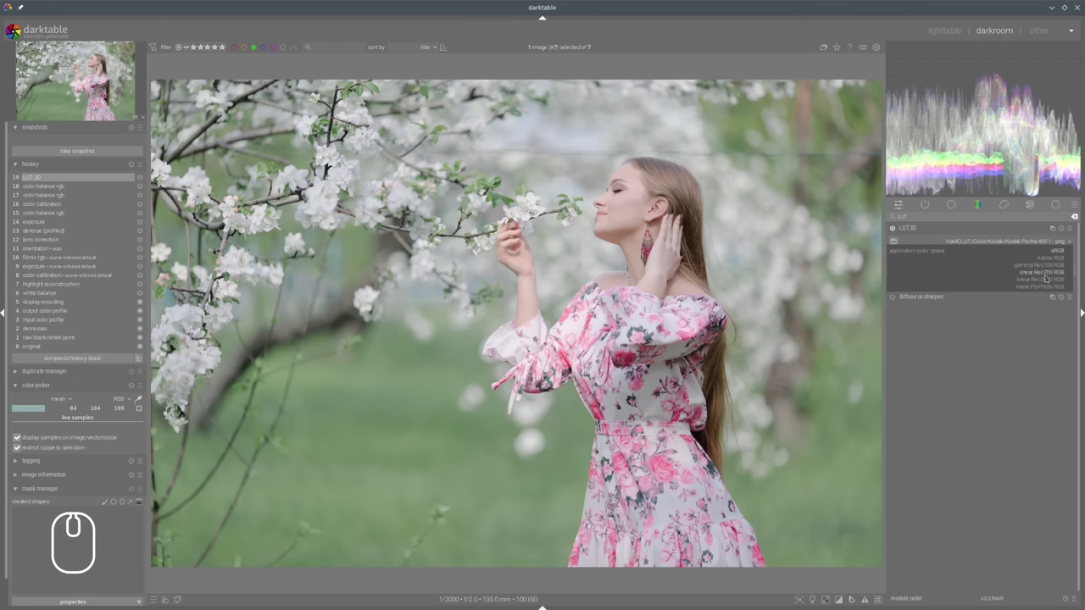
left_click(1047, 281)
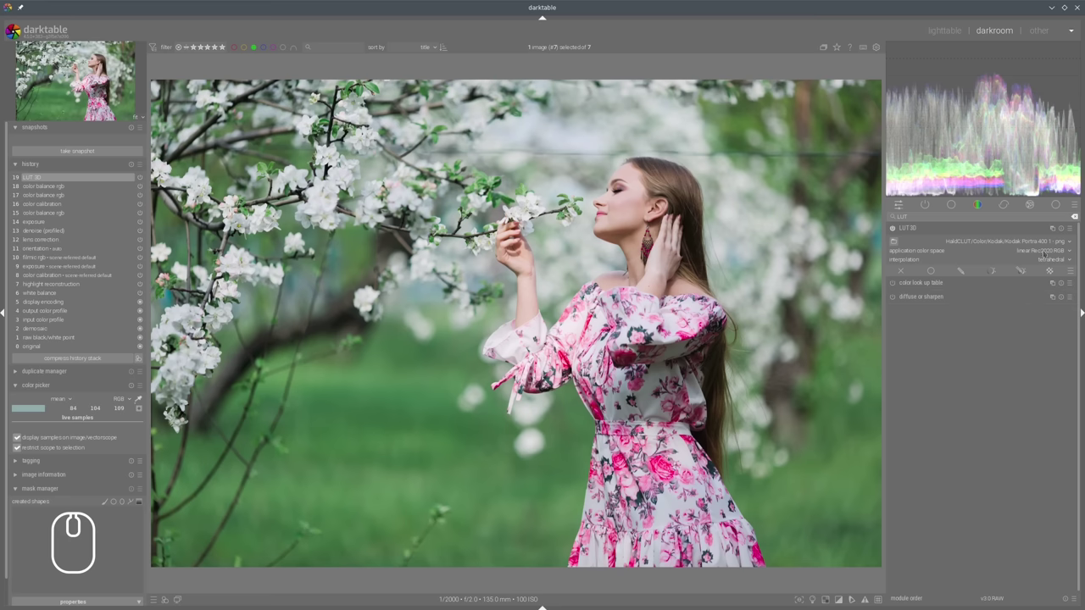
left_click(1065, 251)
left_click(1053, 258)
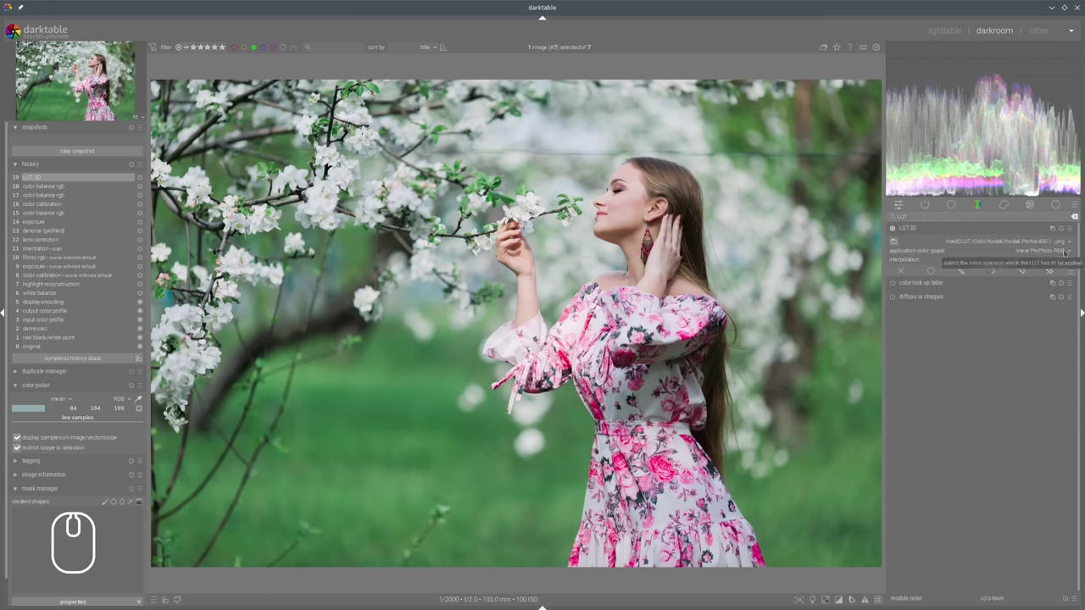
left_click(1059, 252)
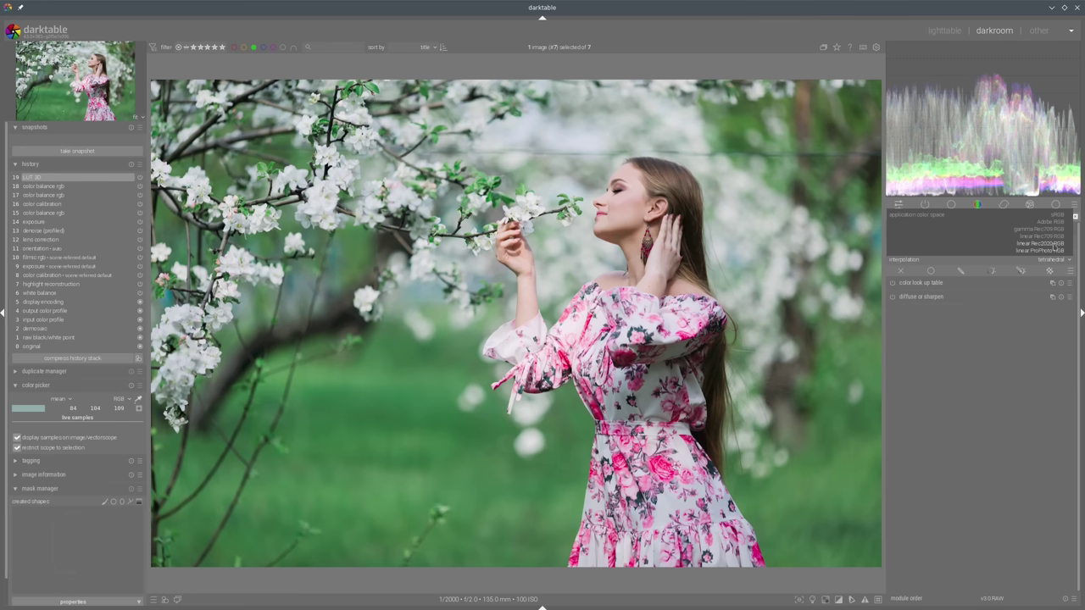
left_click(1052, 244)
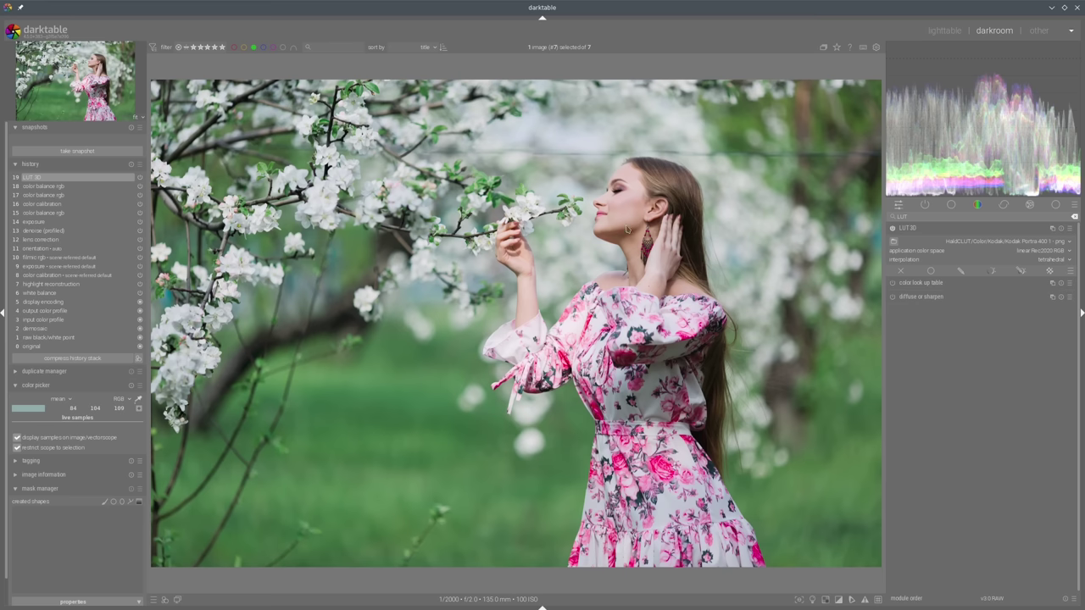
Take a snapshot of the LUT 3D look, disable the module, and overlay the snapshot in split view on the portrait.
left_click(77, 150)
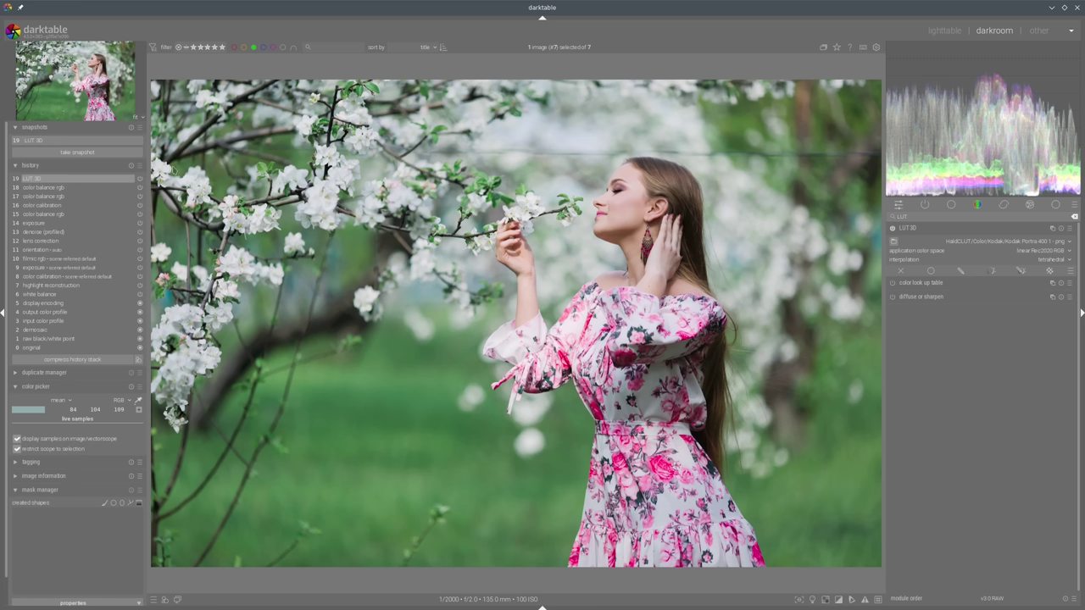
left_click(891, 230)
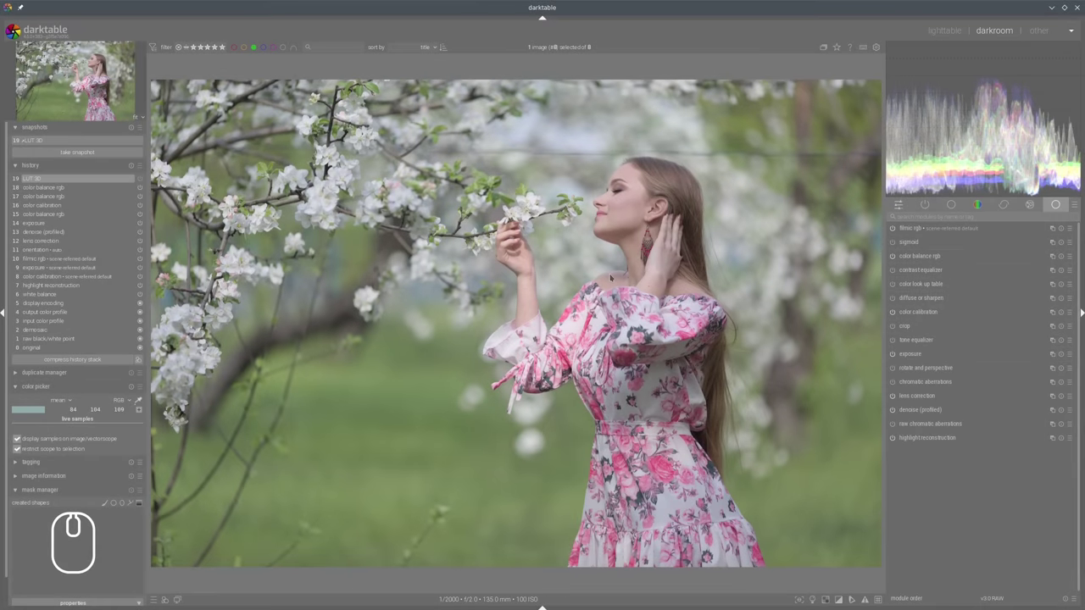
left_click(42, 141)
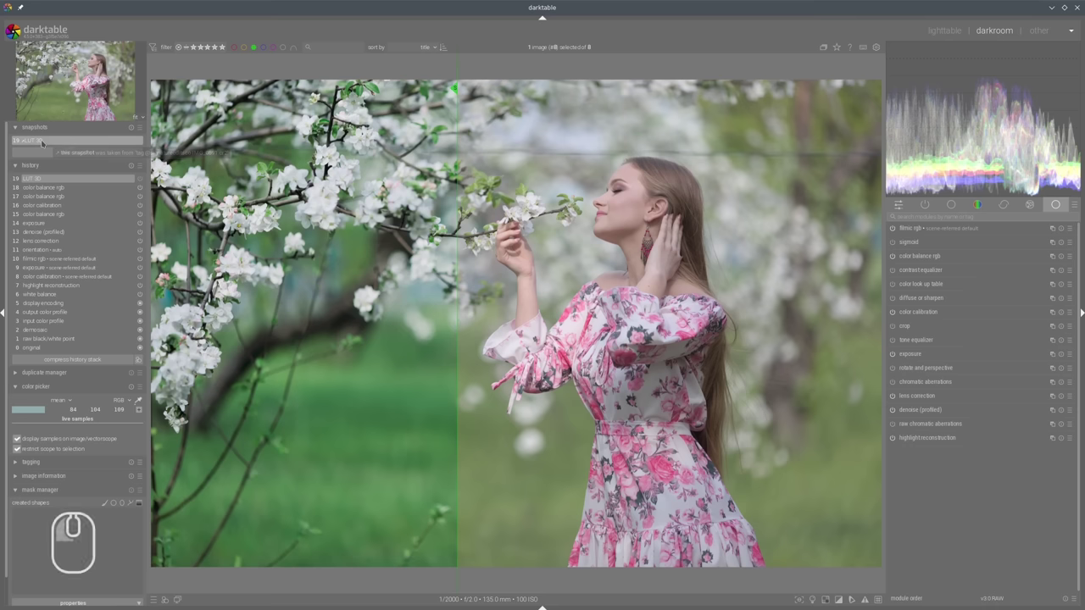
left_click_drag(460, 246, 583, 247)
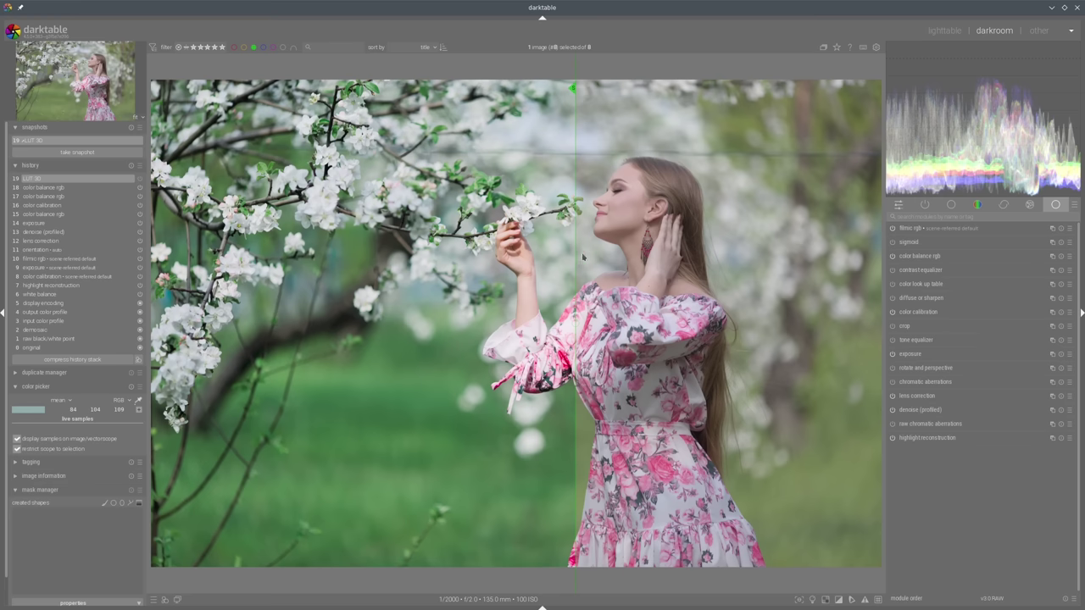
mouse_move(575, 256)
left_mouse_down()
mouse_move(503, 256)
mouse_move(566, 256)
left_mouse_up()
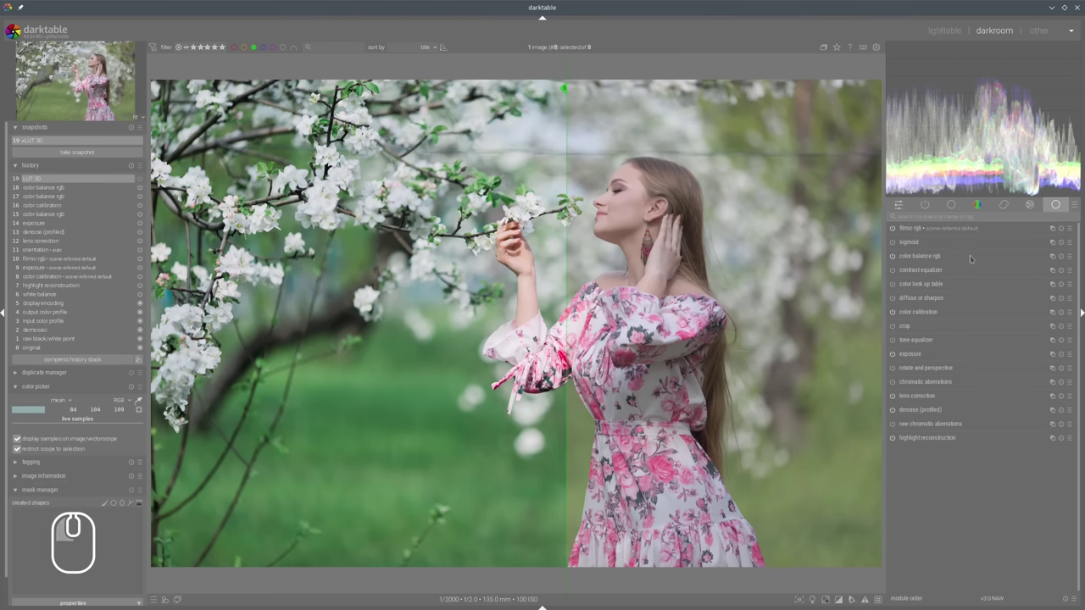
Set color balance rgb's perceptual brilliance to about -8% global, -39% shadows, +12% mid-tones and +25% highlights.
left_click(912, 257)
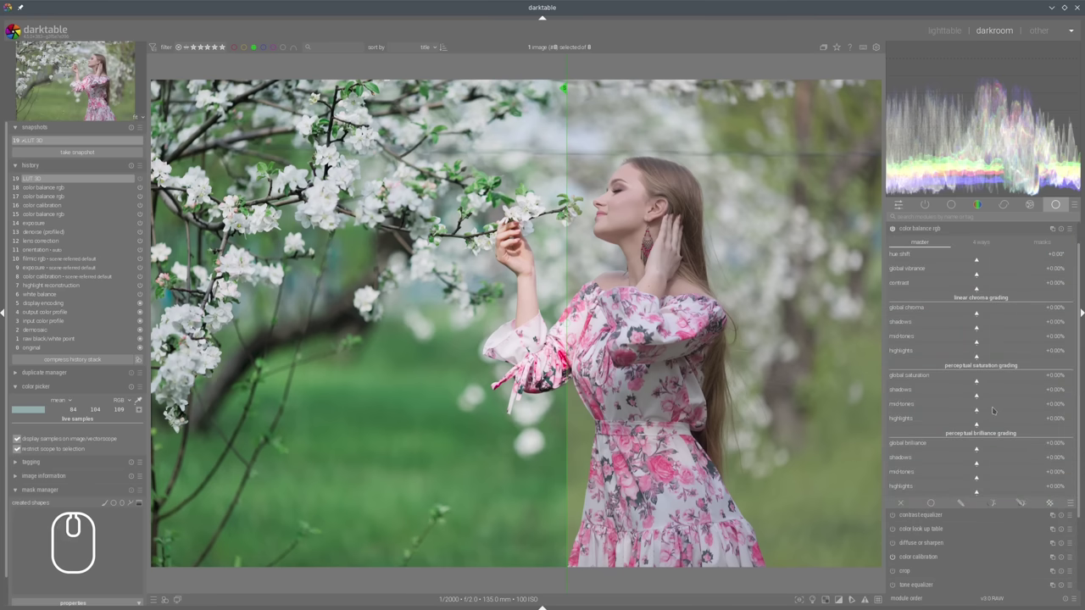
left_click(998, 493)
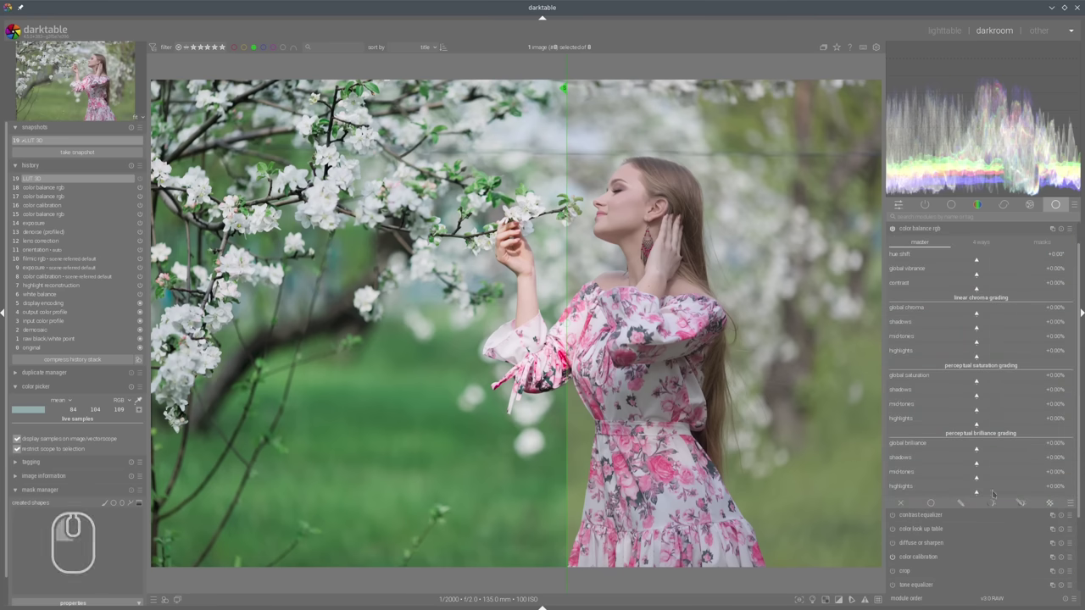
left_click(953, 463)
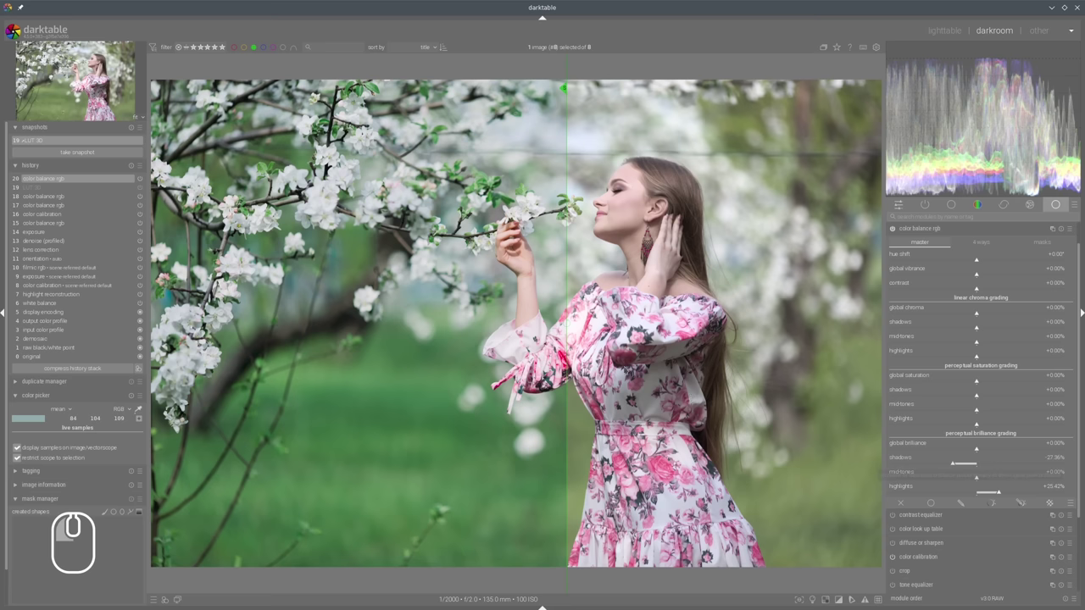
left_click_drag(566, 280, 246, 278)
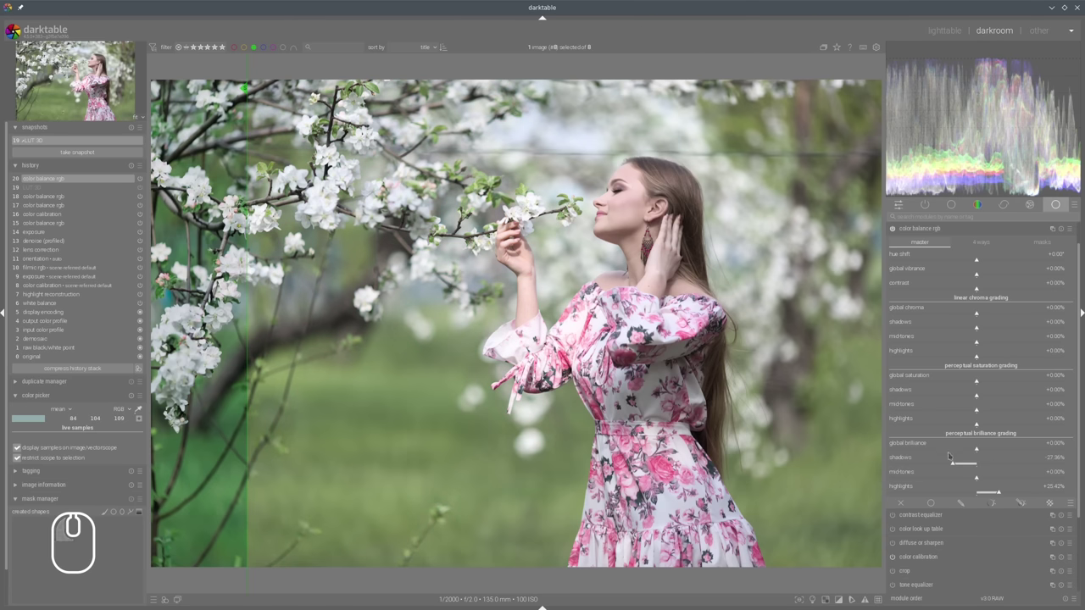
left_click(985, 479)
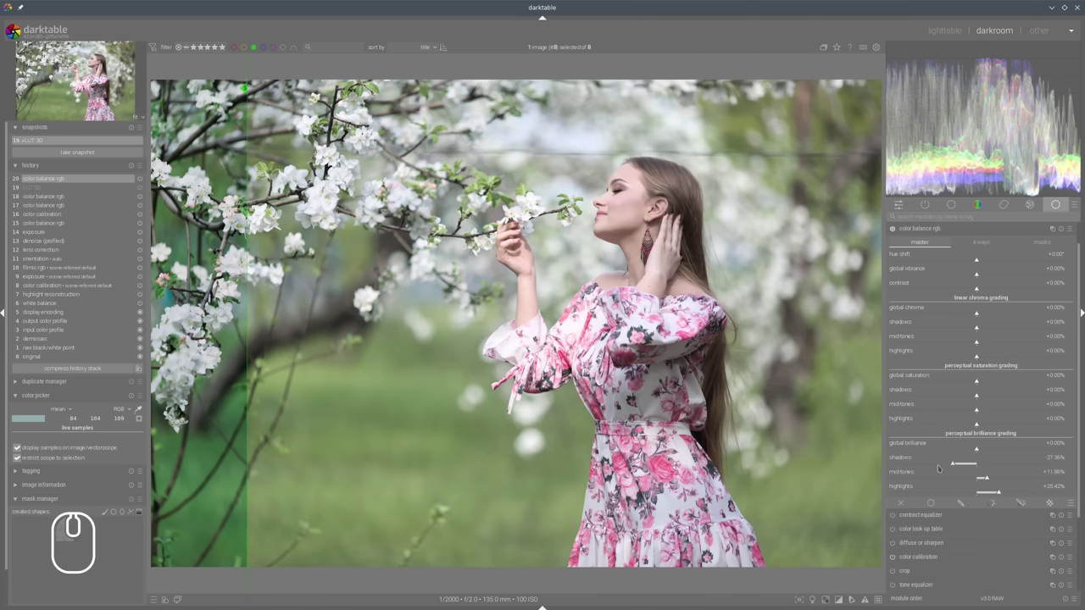
left_click(947, 464)
left_click(971, 449)
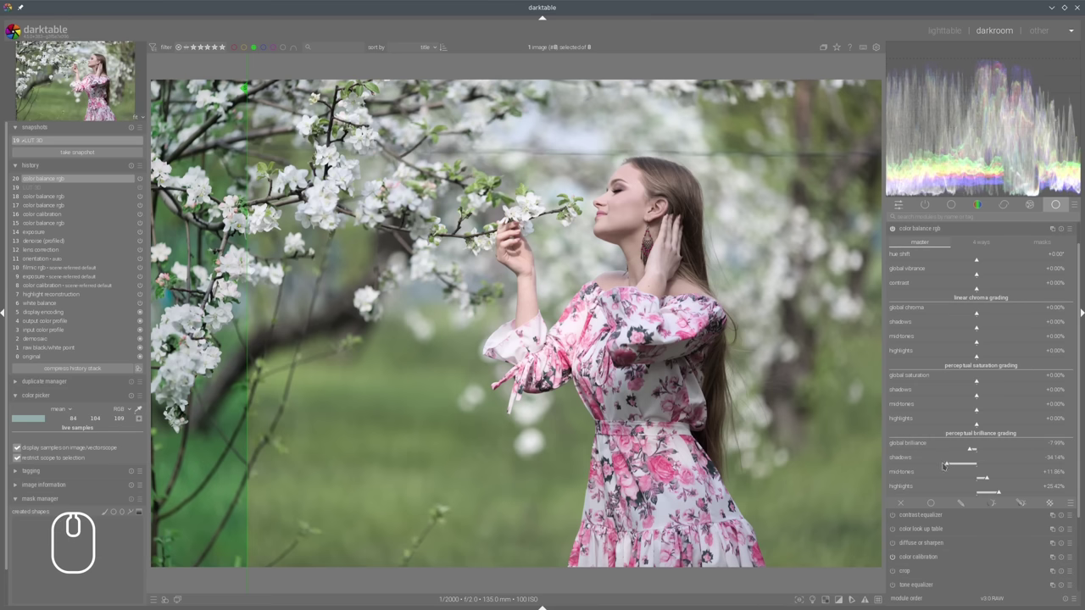
left_click(945, 466)
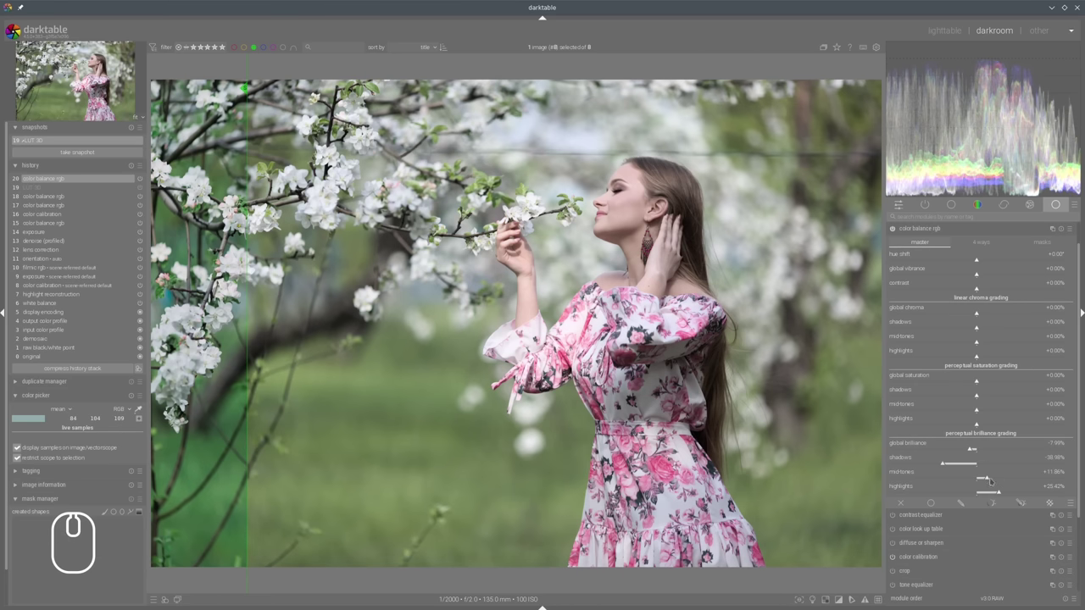
Set perceptual saturation to about +14% global, +58% shadows, +29% mid-tones and -22% highlights, and global vibrance to about +20%.
left_click(1026, 395)
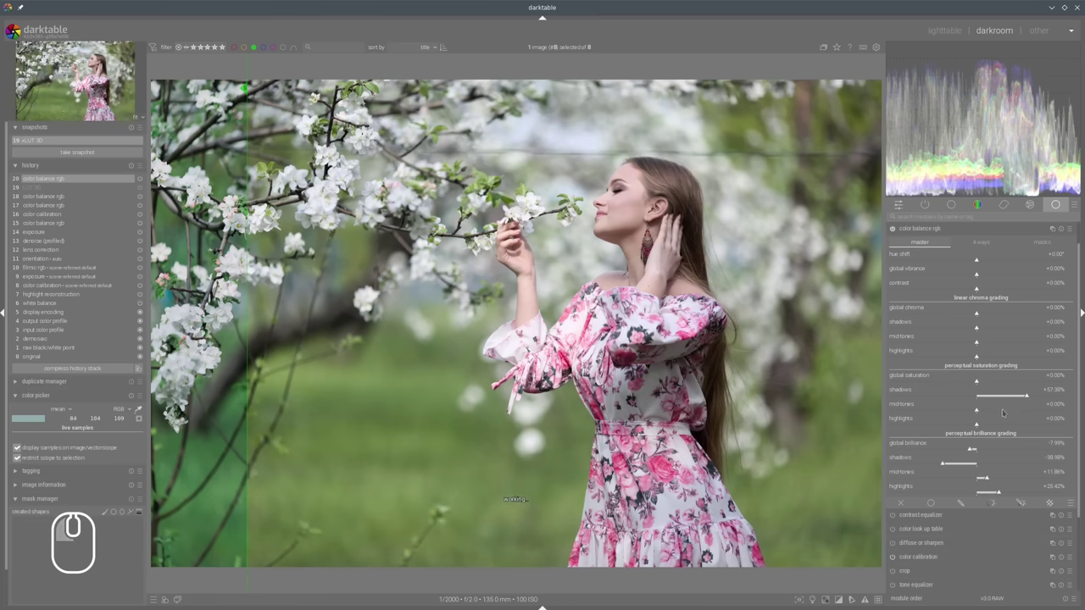
left_click(1001, 410)
left_click(959, 426)
left_click(1011, 277)
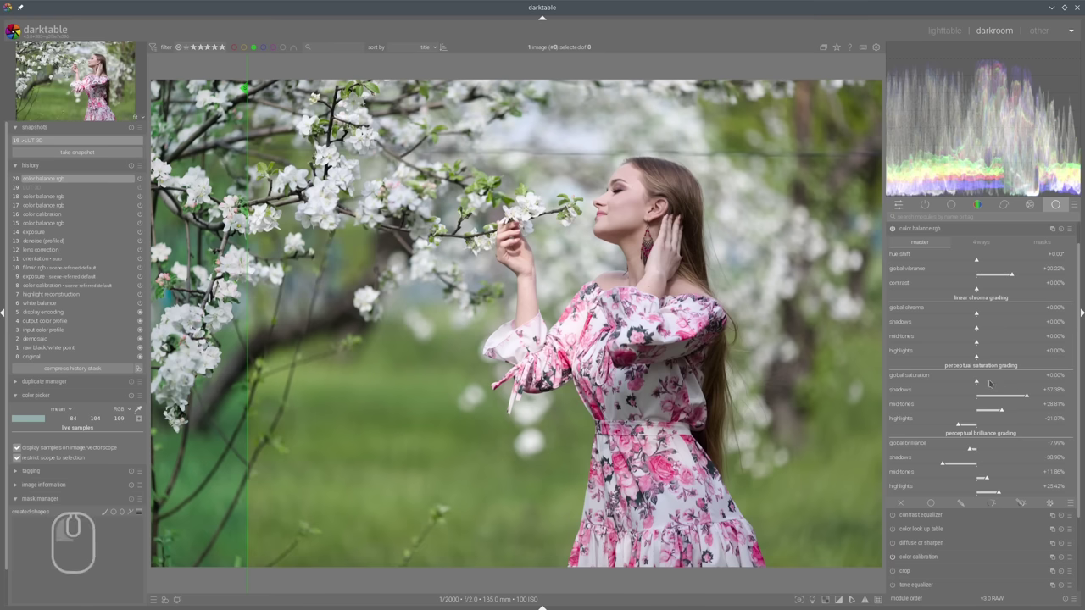
left_click(989, 383)
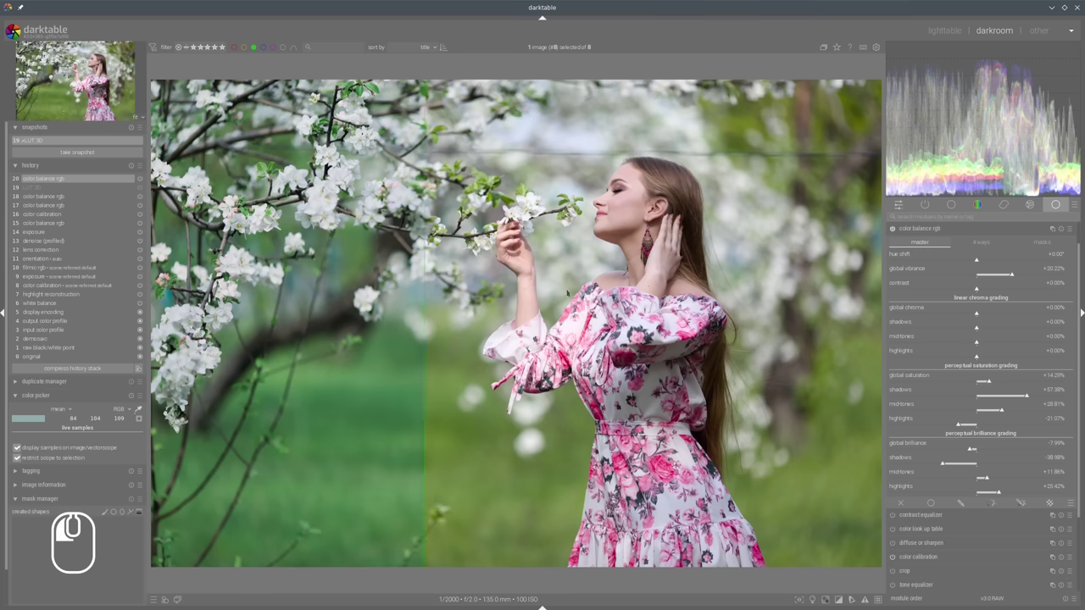
Compare the color balance rgb grade with the LUT snapshot by moving the split line across the woman.
left_click_drag(567, 292, 549, 264)
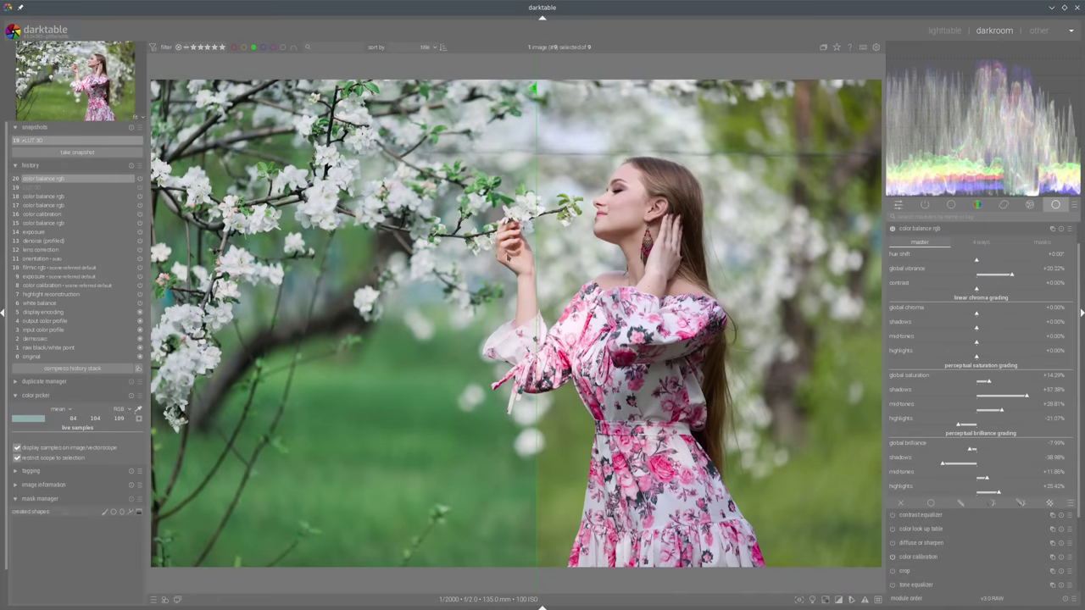
left_click_drag(534, 276, 560, 320)
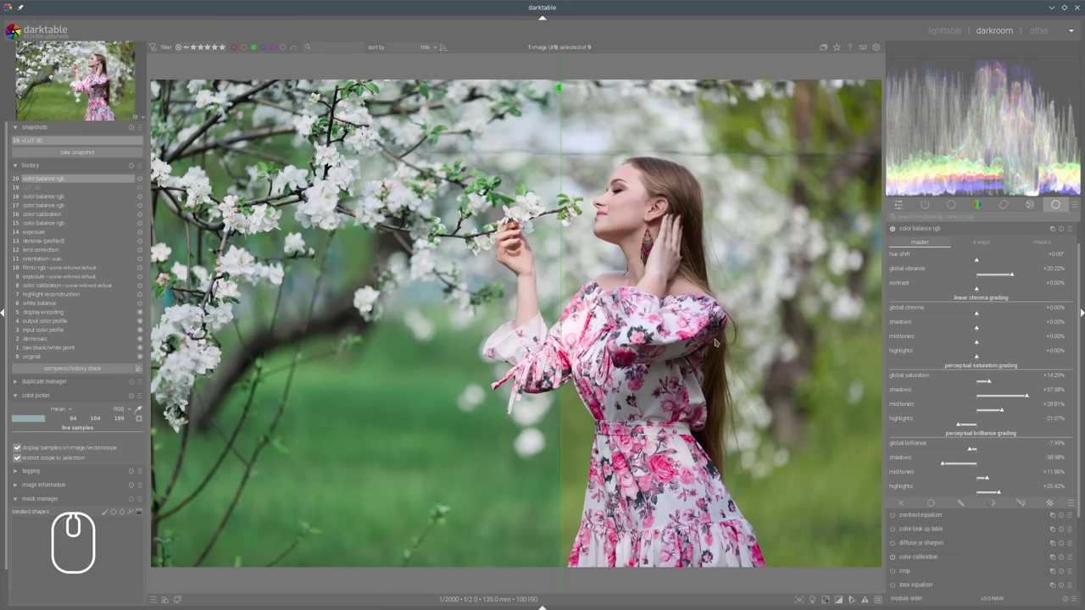
Collapse color balance rgb and add a new color calibration instance.
left_click(916, 228)
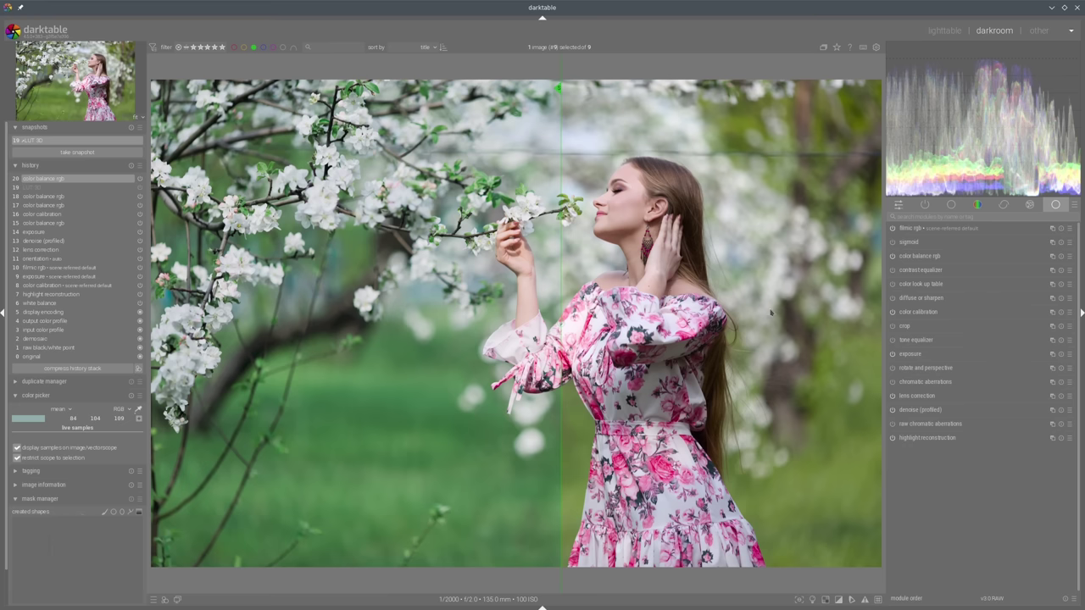
right_click(1052, 314)
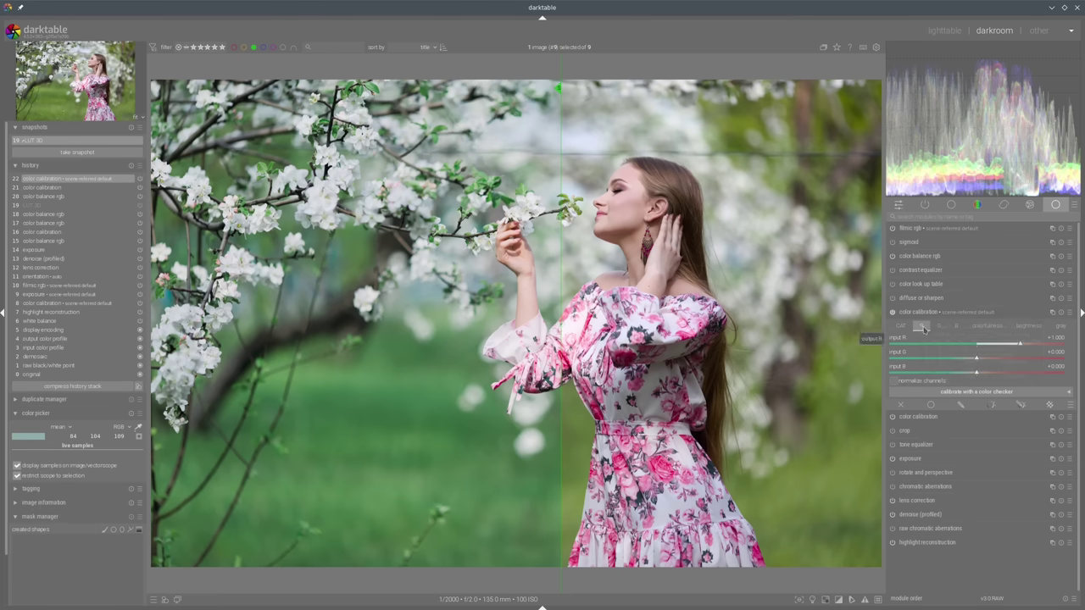
left_click(900, 326)
Sweep the snapshot split line over the portrait to examine how the LUT treats the greens, blossoms and dress.
left_click_drag(562, 273, 847, 323)
left_click_drag(816, 415, 295, 283)
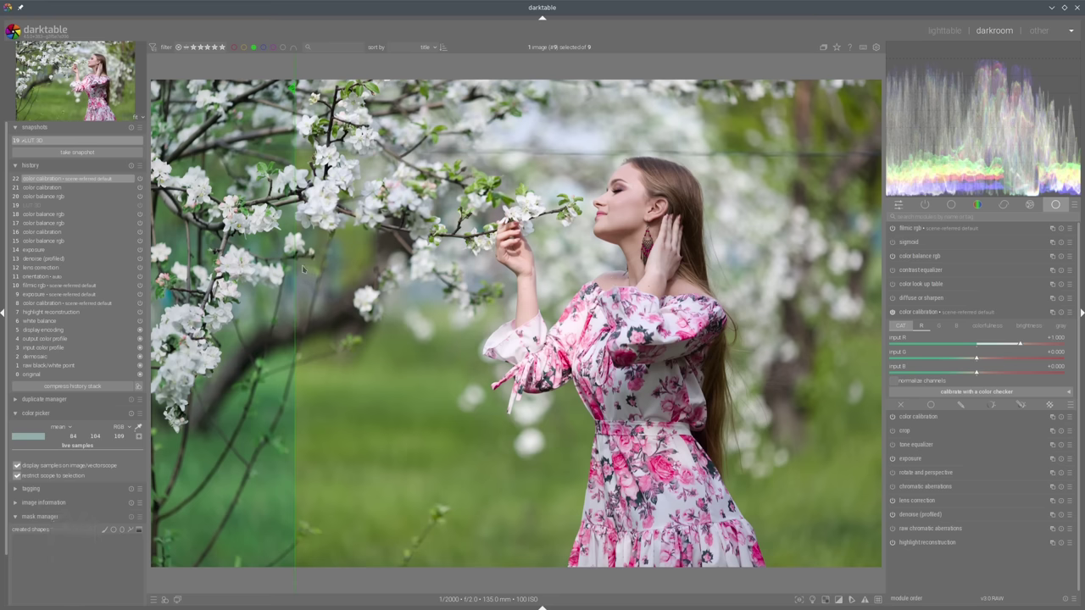
left_click_drag(294, 268, 589, 267)
left_click_drag(589, 314, 541, 314)
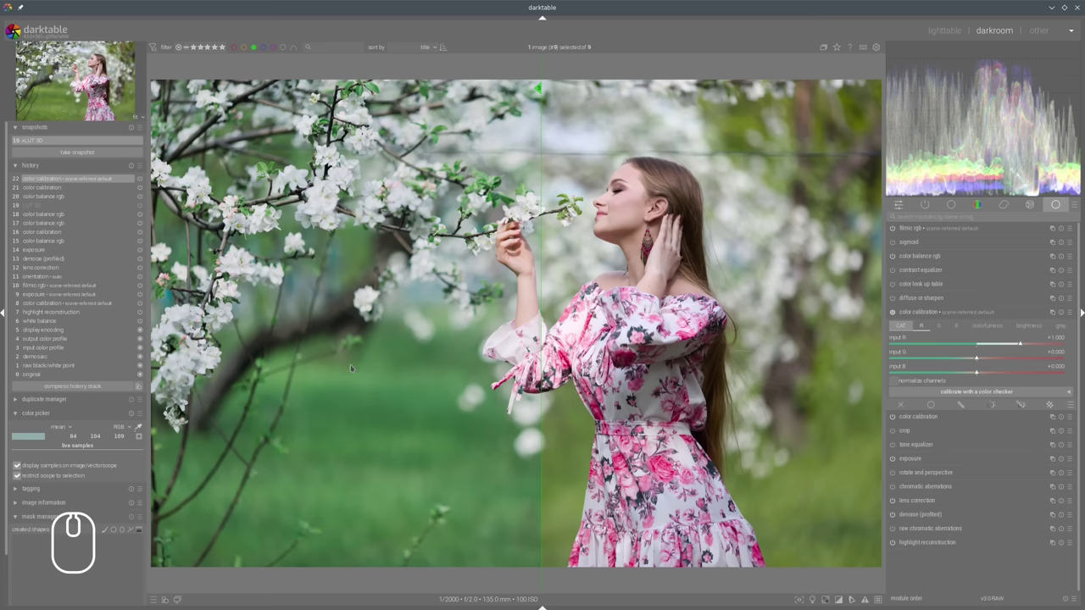
mouse_move(388, 392)
left_mouse_down()
mouse_move(362, 448)
mouse_move(427, 396)
mouse_move(377, 383)
left_mouse_up()
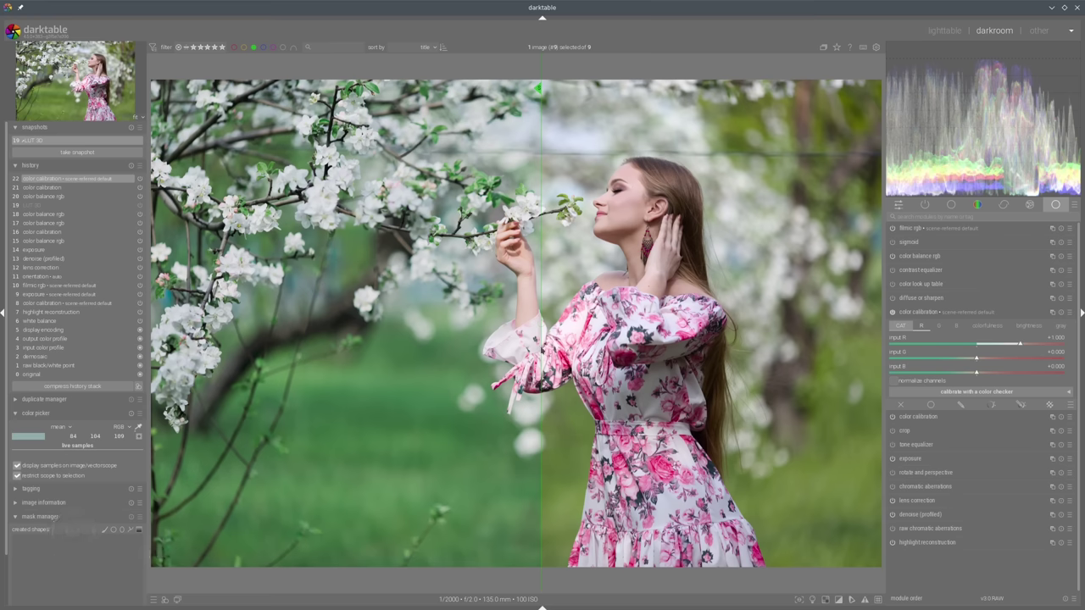
left_click_drag(541, 352, 382, 339)
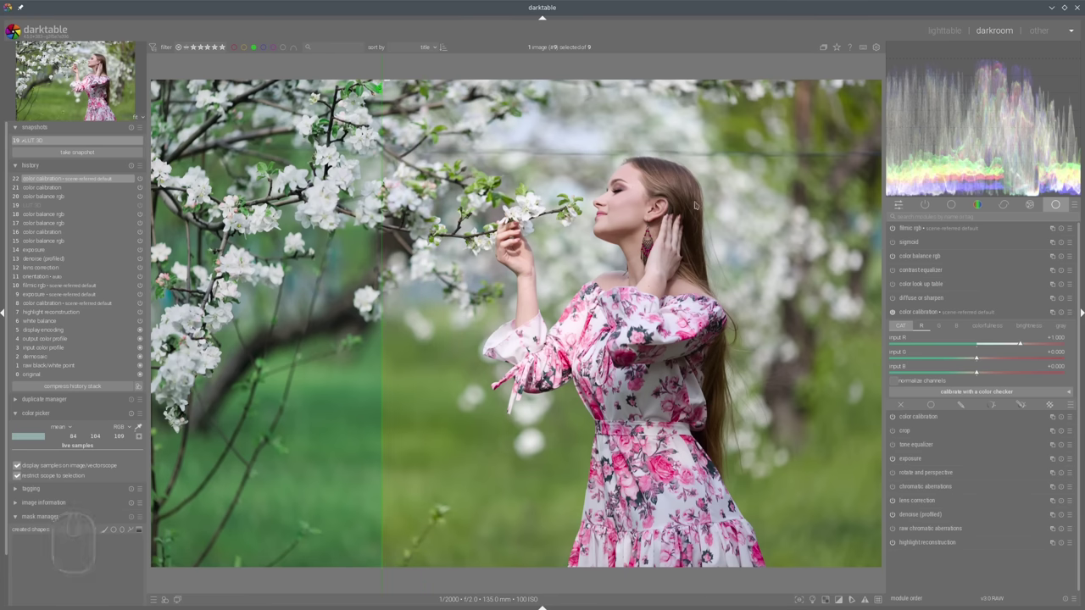
left_click_drag(382, 364, 438, 362)
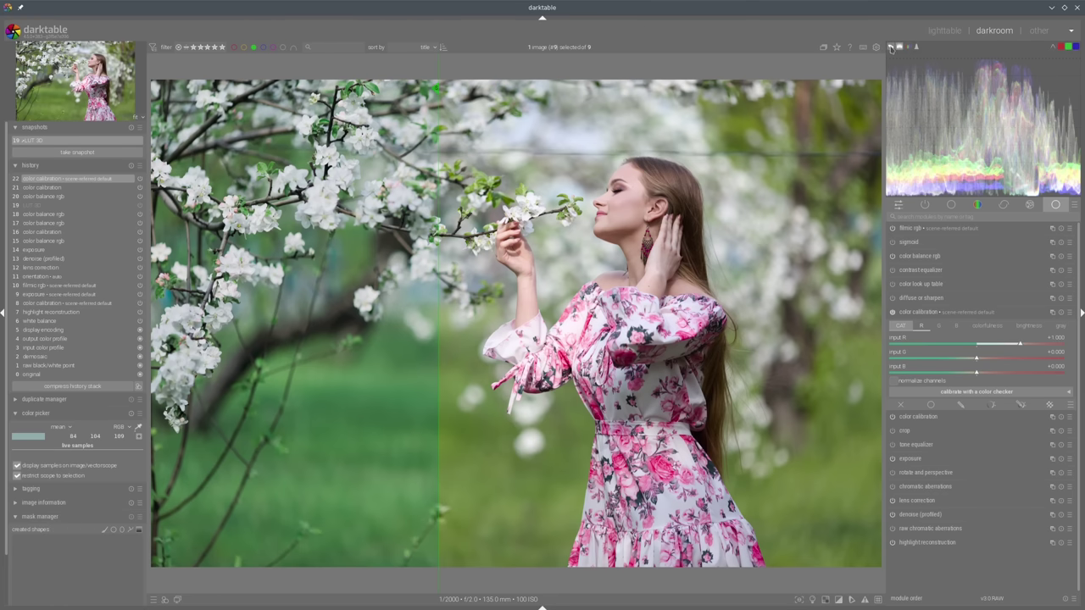
Switch the scope to the vectorscope and compare the LUT snapshot's greens around the split line.
left_click(889, 48)
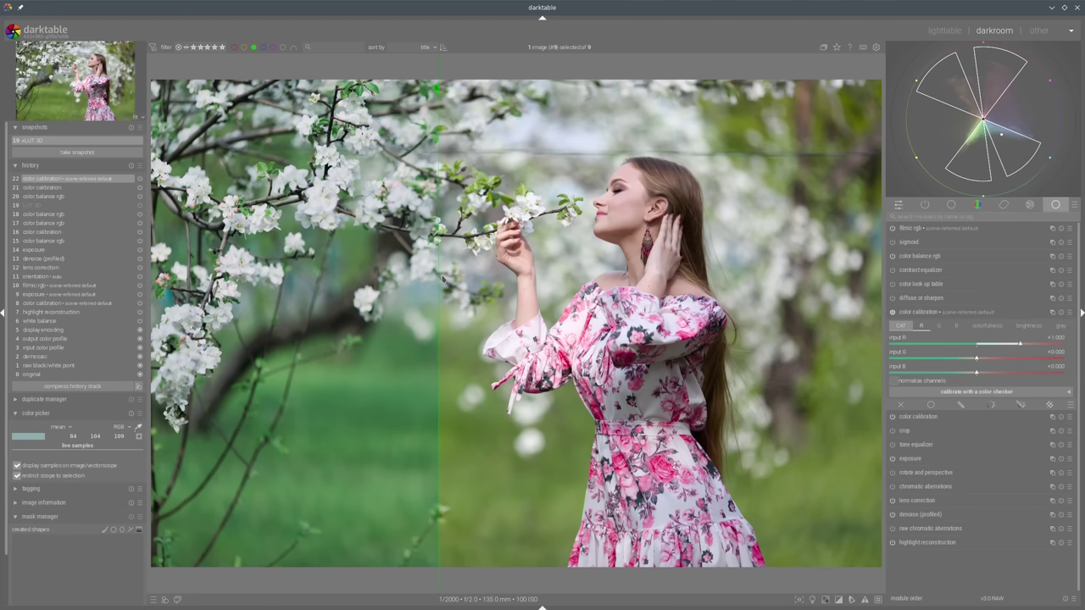
mouse_move(443, 278)
left_mouse_down()
mouse_move(716, 306)
mouse_move(825, 304)
mouse_move(455, 288)
left_mouse_up()
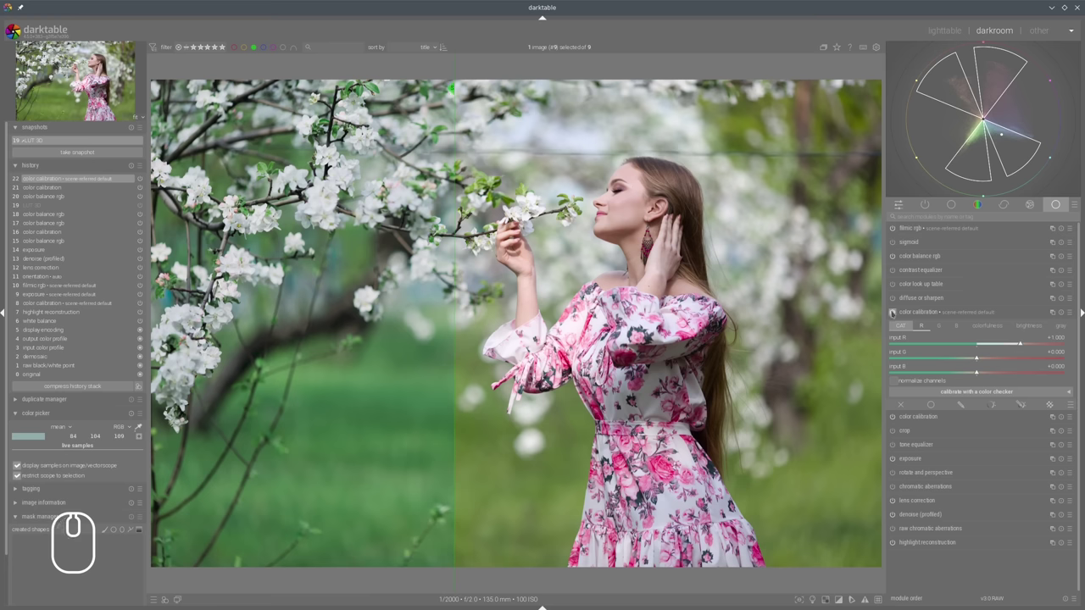
left_click_drag(453, 293, 455, 259)
Activate the color picker, hide the LUT snapshot, and add live samples of the woman's cheek and the dress's pink.
left_click(138, 428)
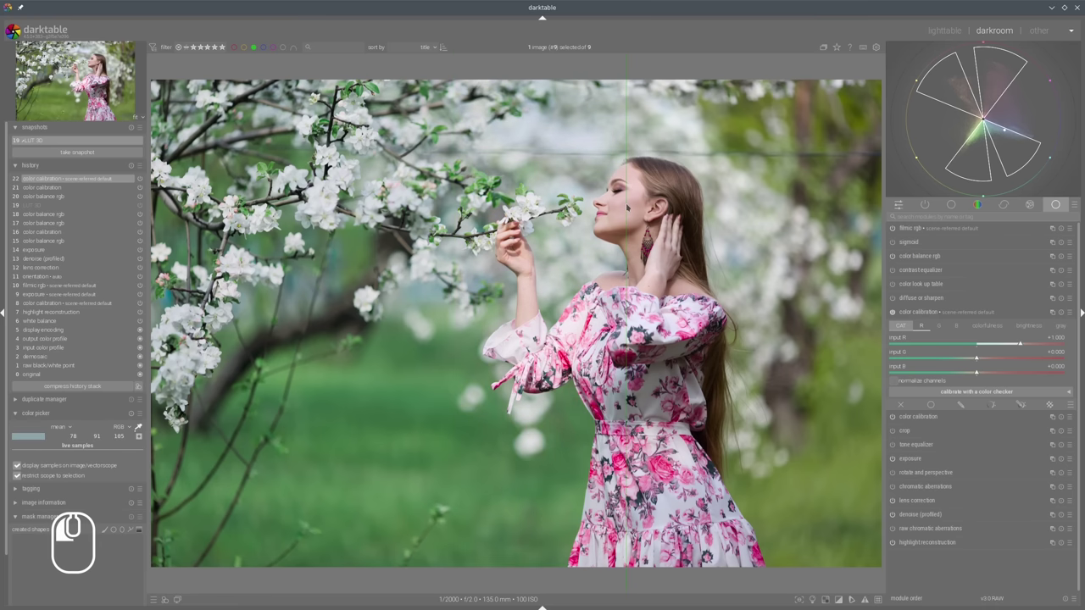
left_click(109, 140)
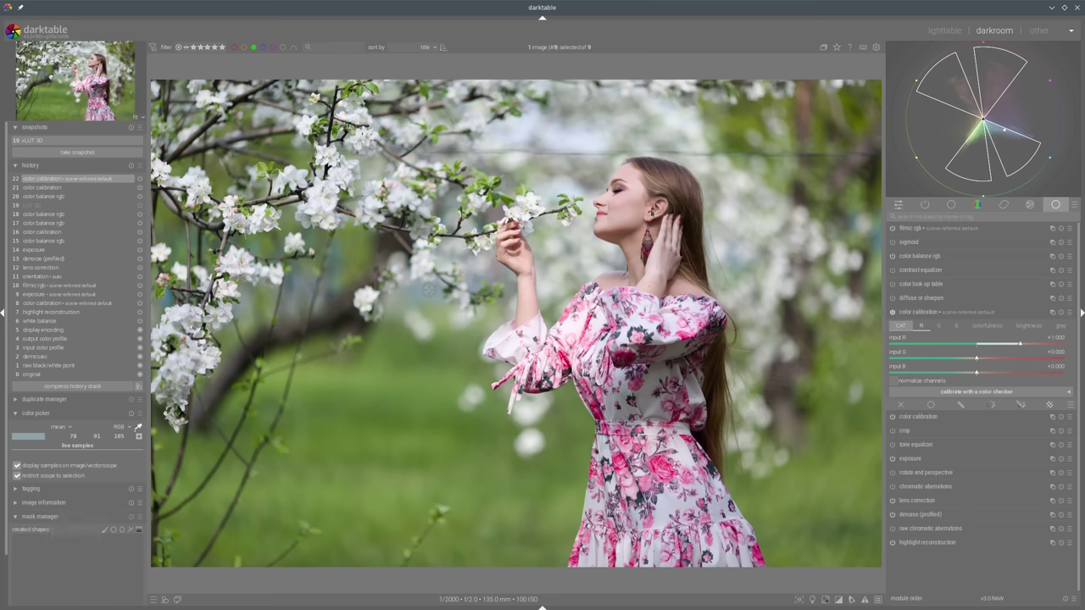
left_click(615, 196)
left_click_drag(614, 196, 628, 200)
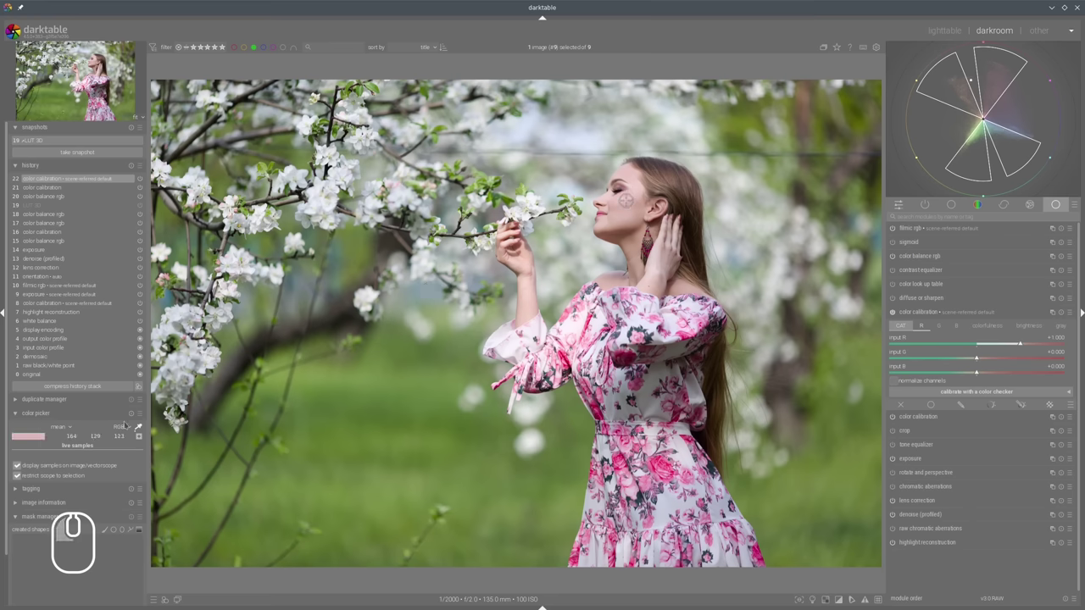
left_click(139, 436)
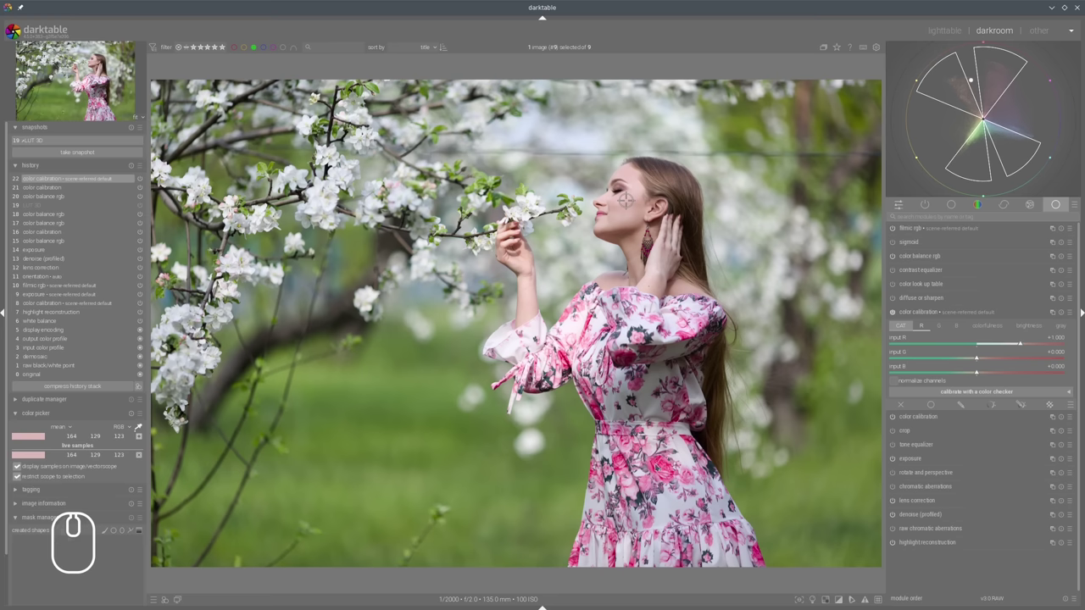
left_click(657, 467)
left_click(139, 436)
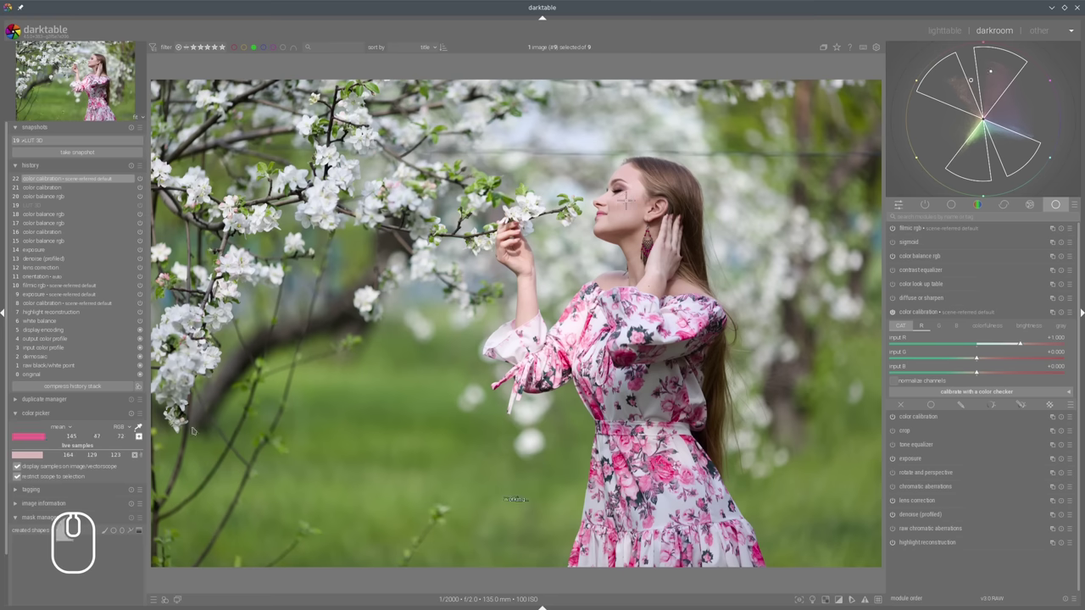
Add live samples of two green grass spots, the dark teal background and the pale blue background, and pick a white blossom's color.
left_click(364, 403)
left_click(139, 436)
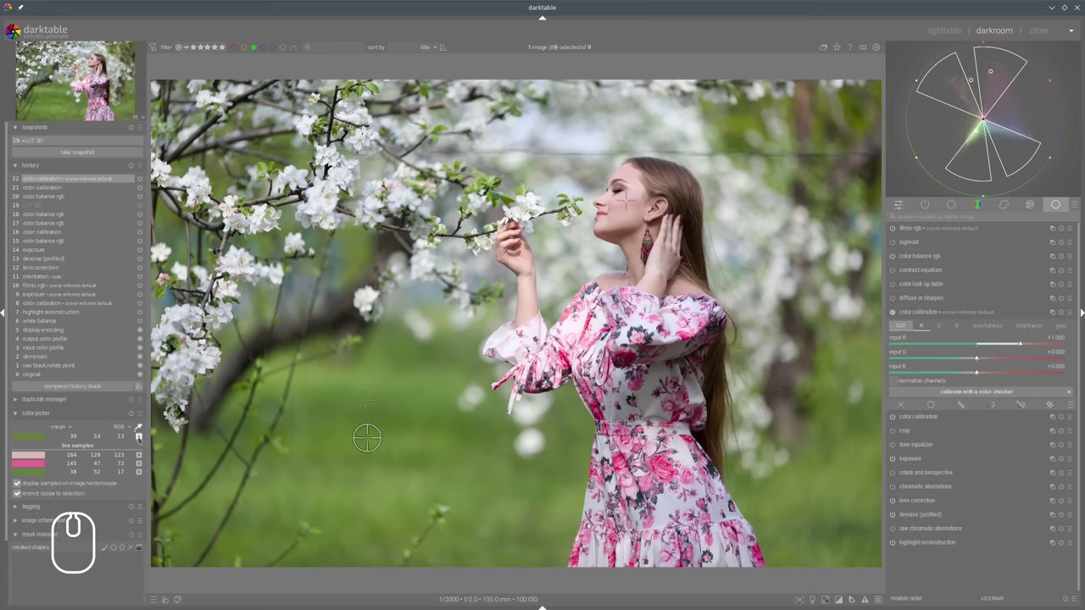
left_click(139, 436)
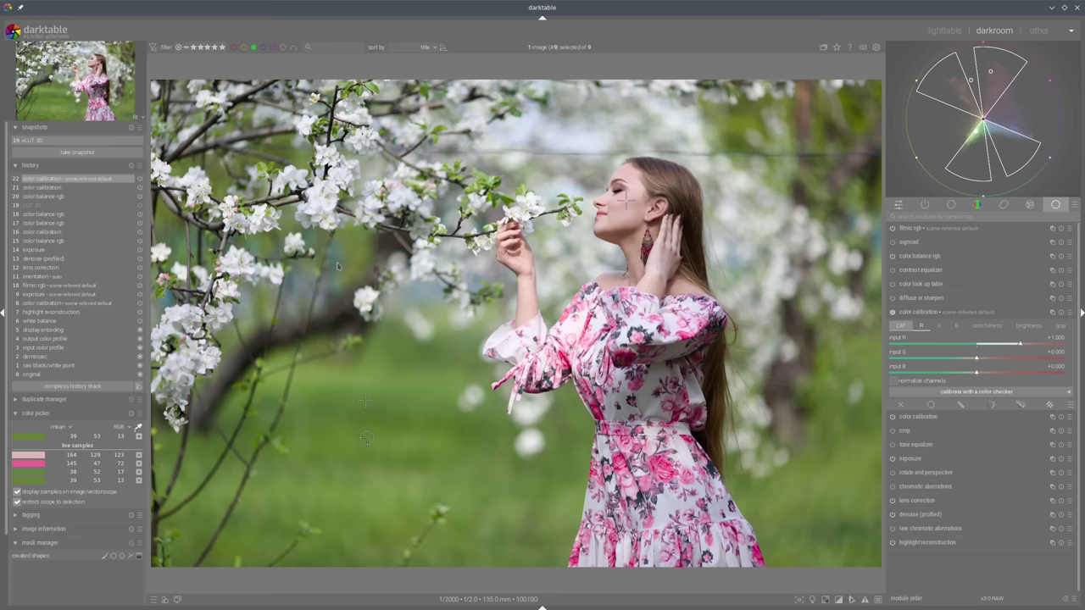
left_click(256, 249)
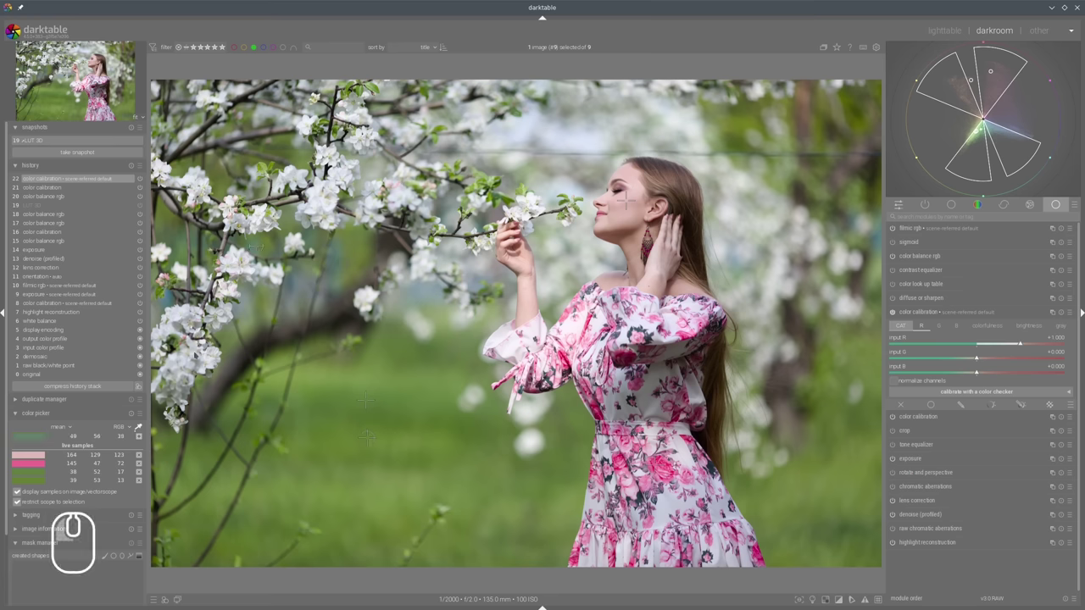
left_click(335, 253)
left_click(139, 436)
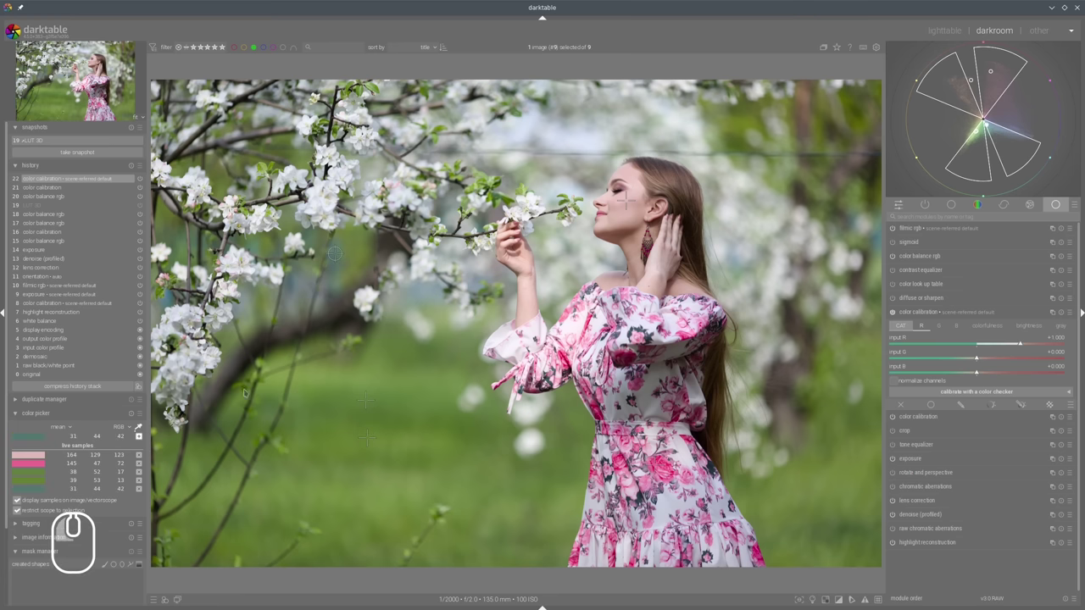
left_click(422, 288)
left_click(139, 436)
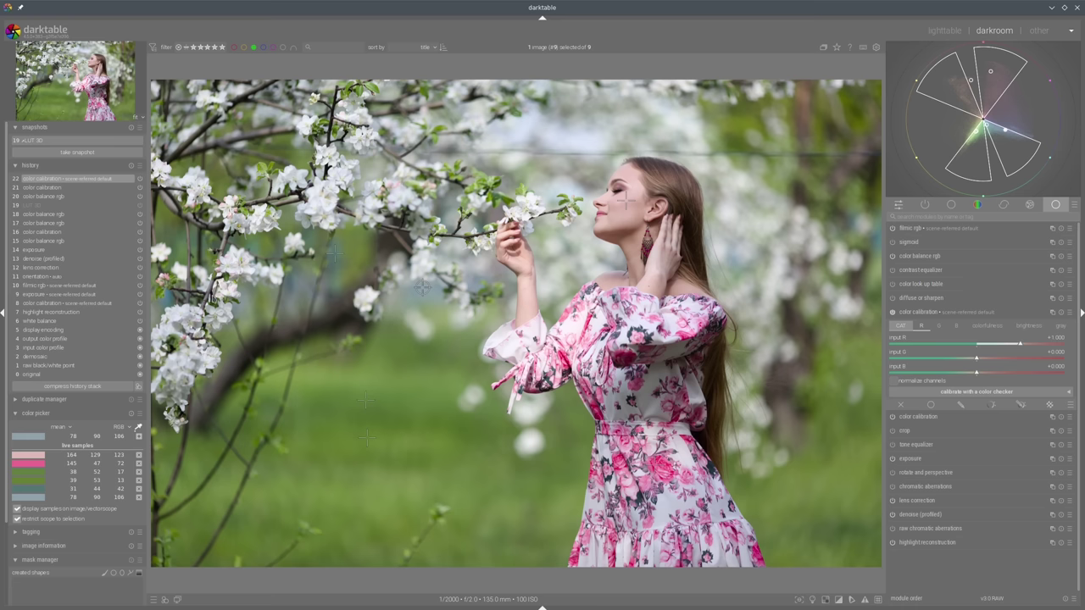
left_click(370, 294)
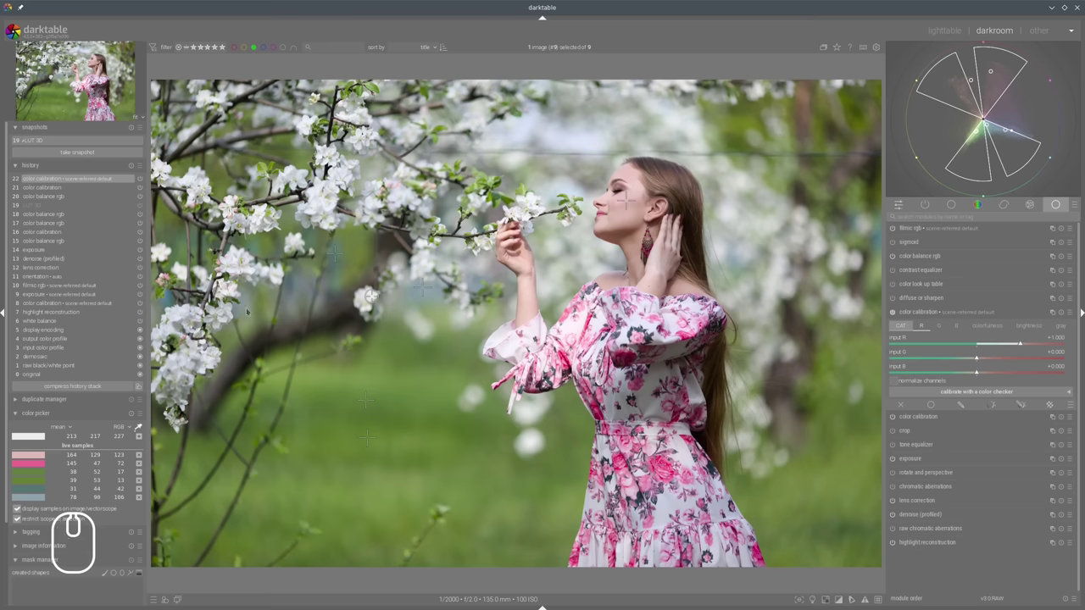
Show the LUT snapshot again and sweep its split line from the woman across the background to compare color shifts.
left_click(79, 140)
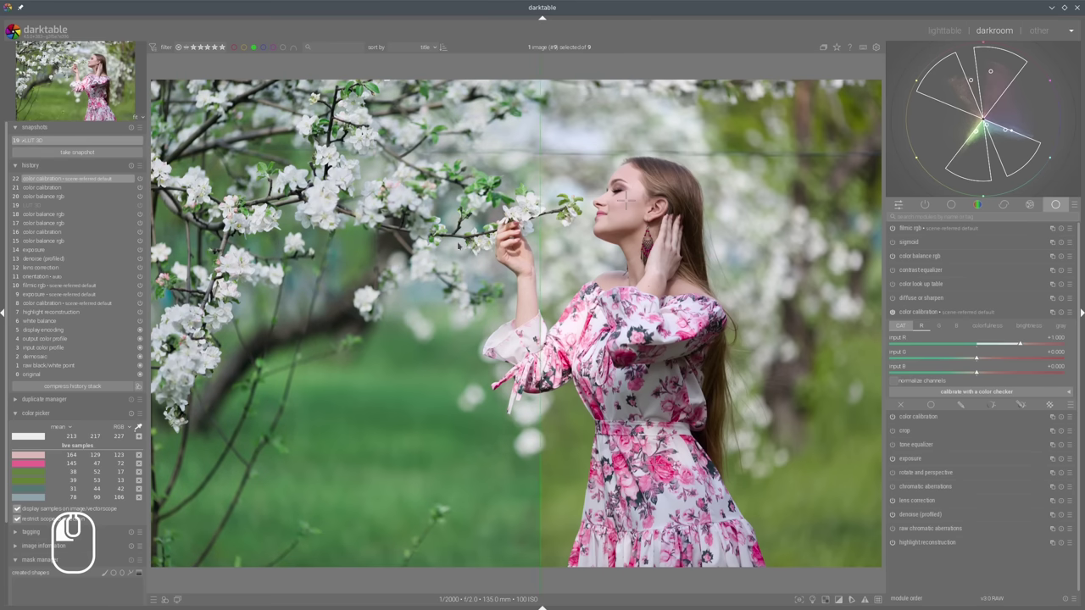
left_click_drag(626, 249, 474, 255)
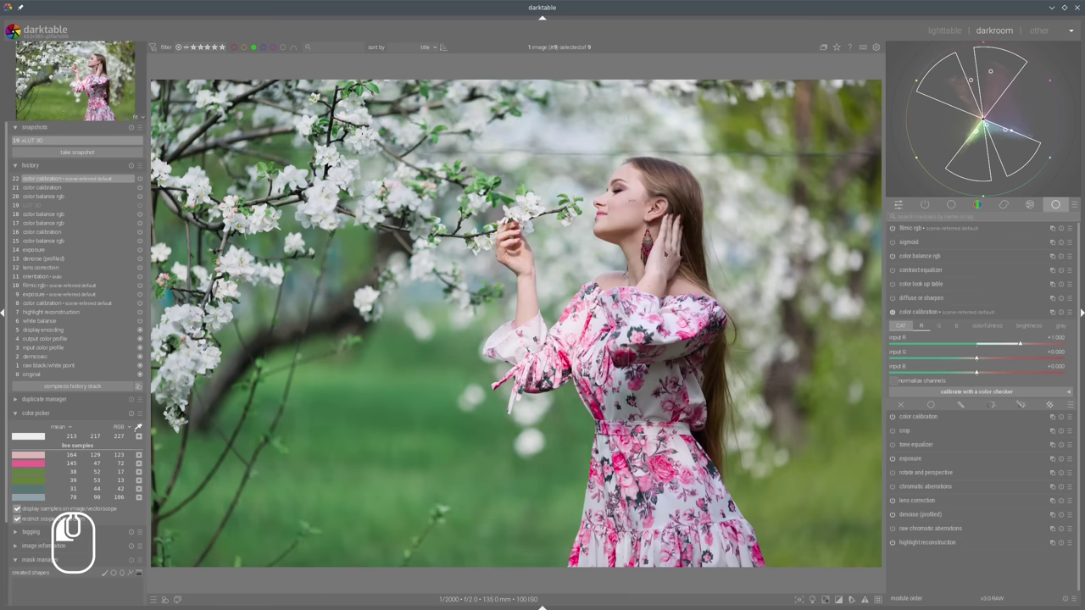
left_click_drag(573, 248, 506, 339)
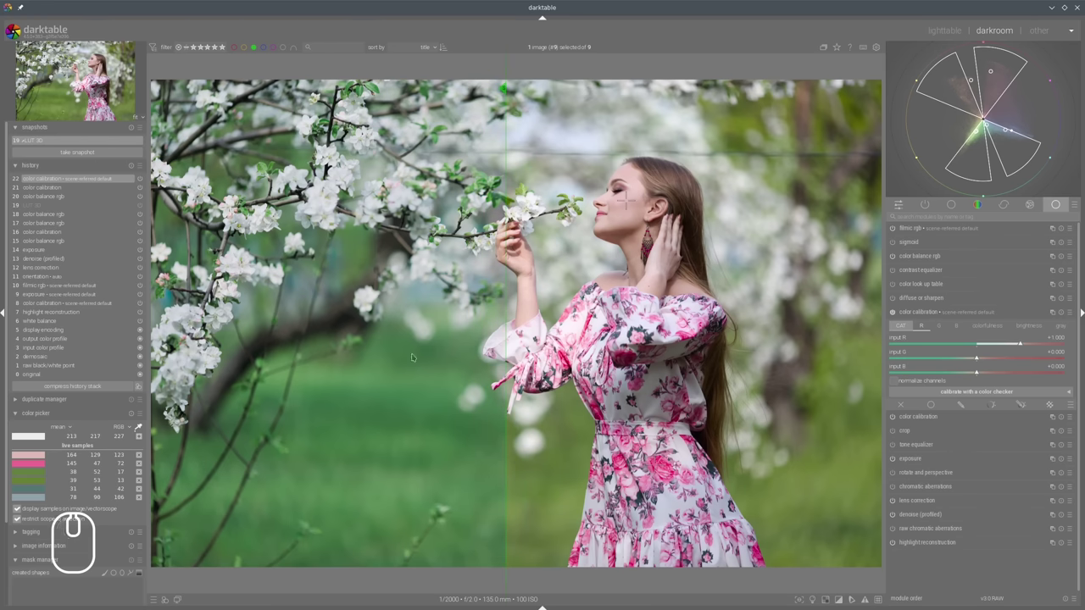
left_click_drag(506, 274, 459, 287)
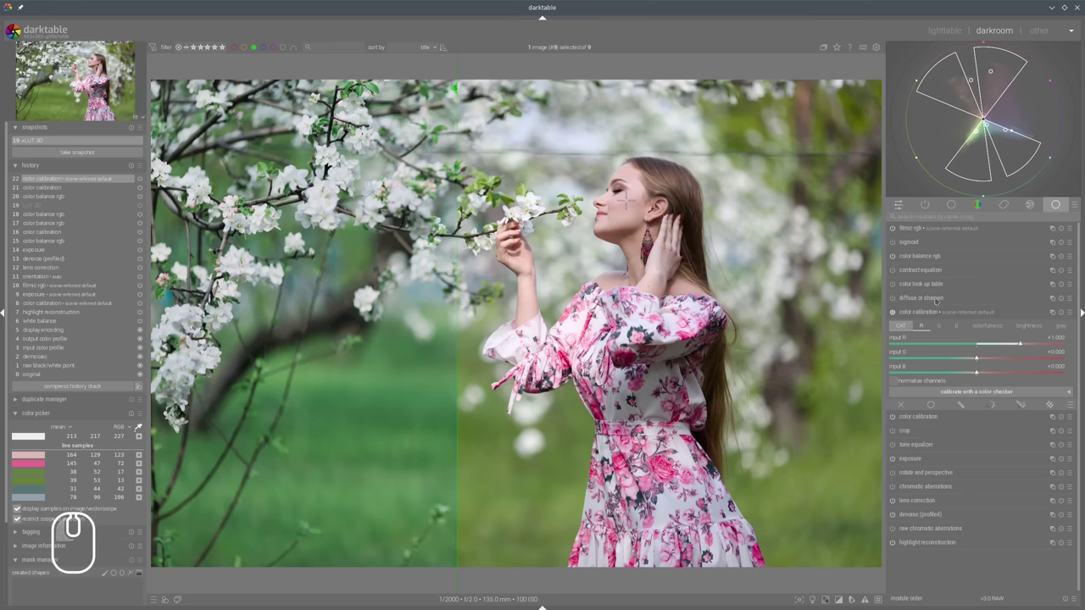
In the new color calibration's R channel, set input G to about -0.2 and input B to about +0.15.
left_click(921, 327)
left_click(968, 359)
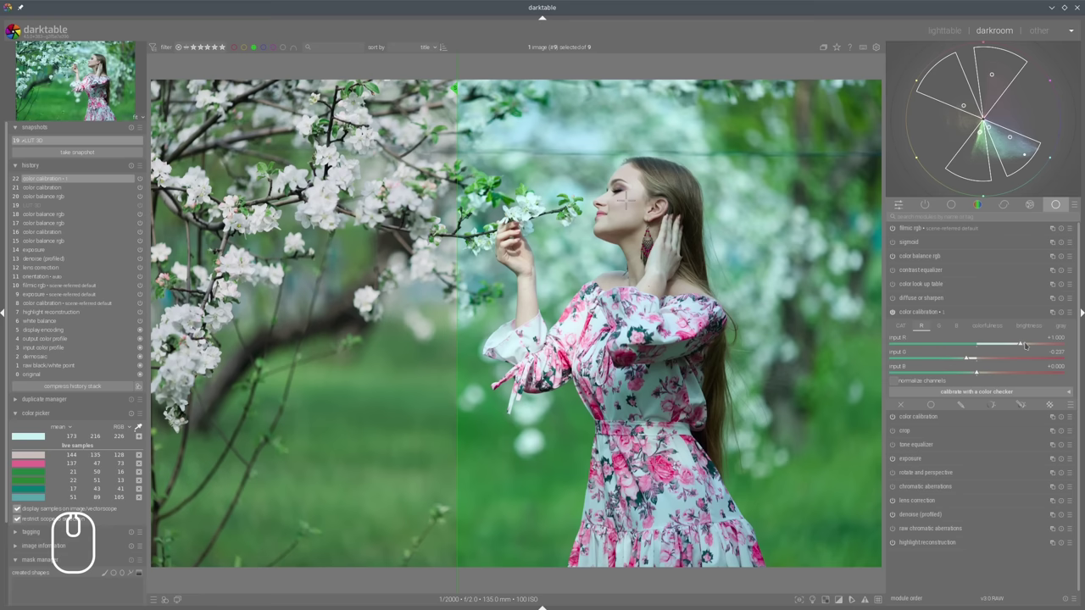
left_click(984, 375)
left_click(982, 375)
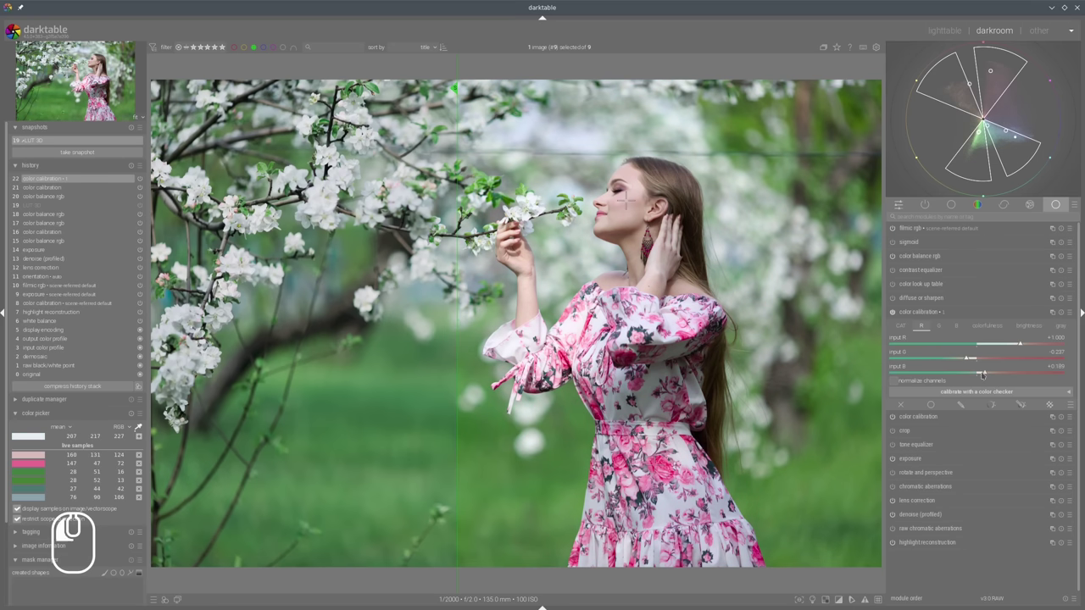
left_click(983, 375)
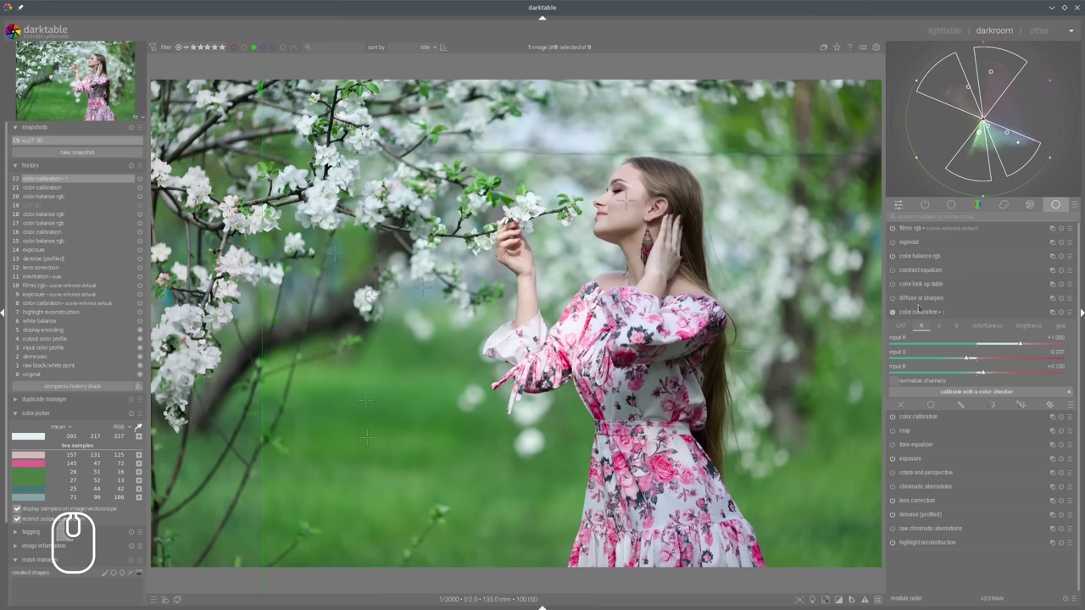
Try the G channel with input R at +0.082 and input B at about -0.121, comparing against the LUT snapshot.
left_click(939, 325)
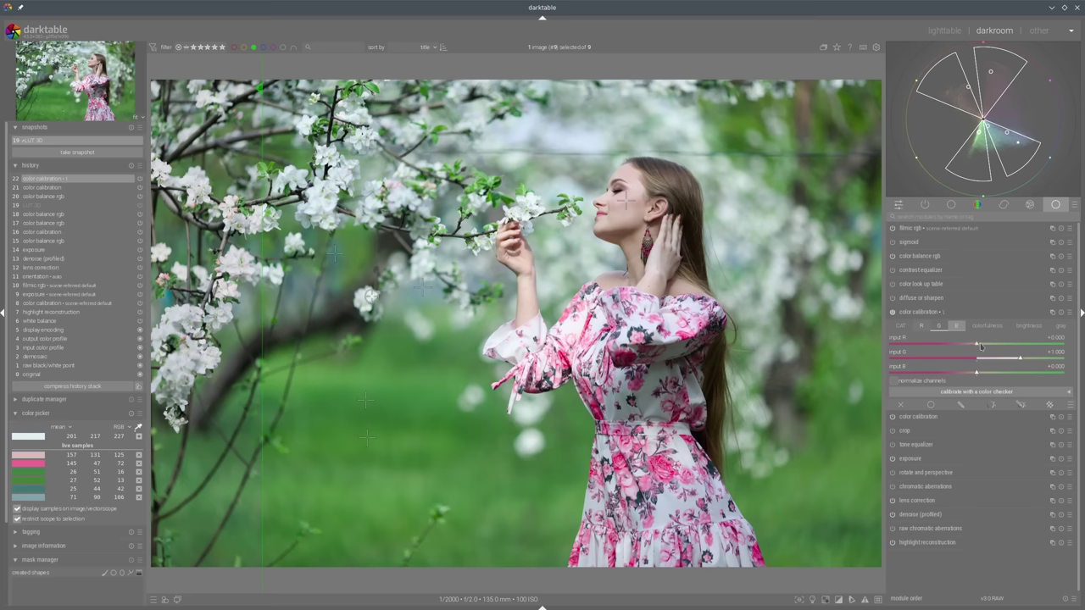
left_click(979, 346)
left_click(973, 374)
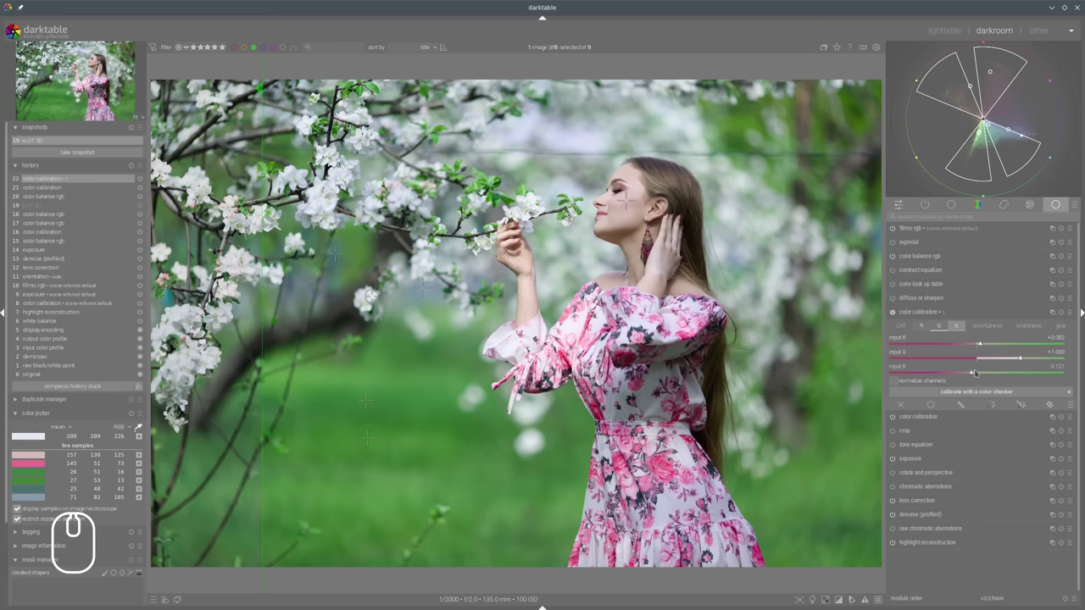
left_click_drag(261, 289, 251, 284)
left_click_drag(252, 243, 411, 274)
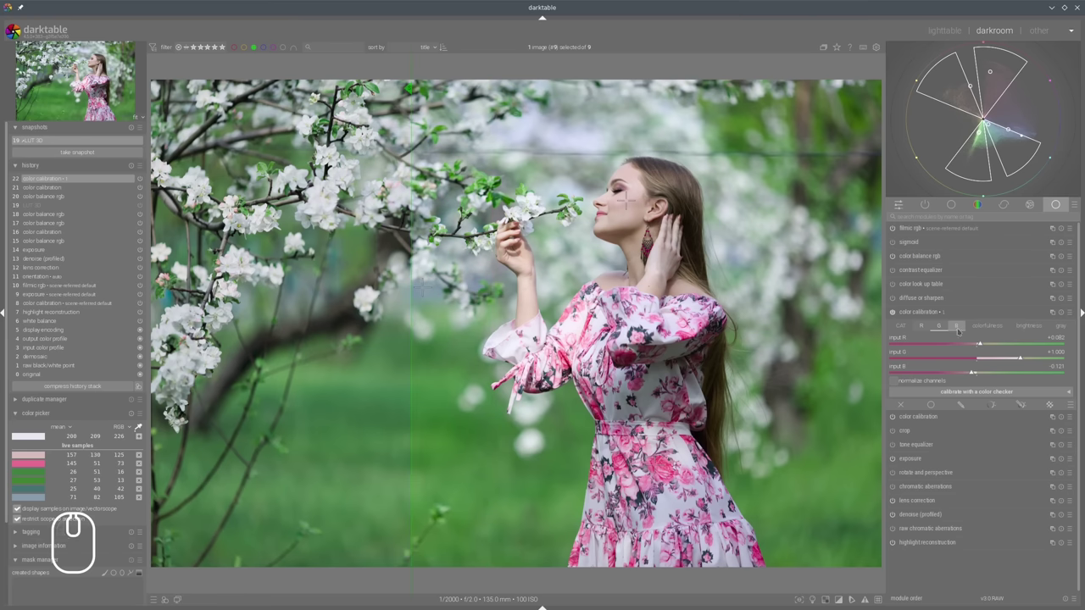
Adjust the B channel's input R to about -0.06 and input G to about +0.11, fine-tuning against the LUT snapshot.
left_click(957, 328)
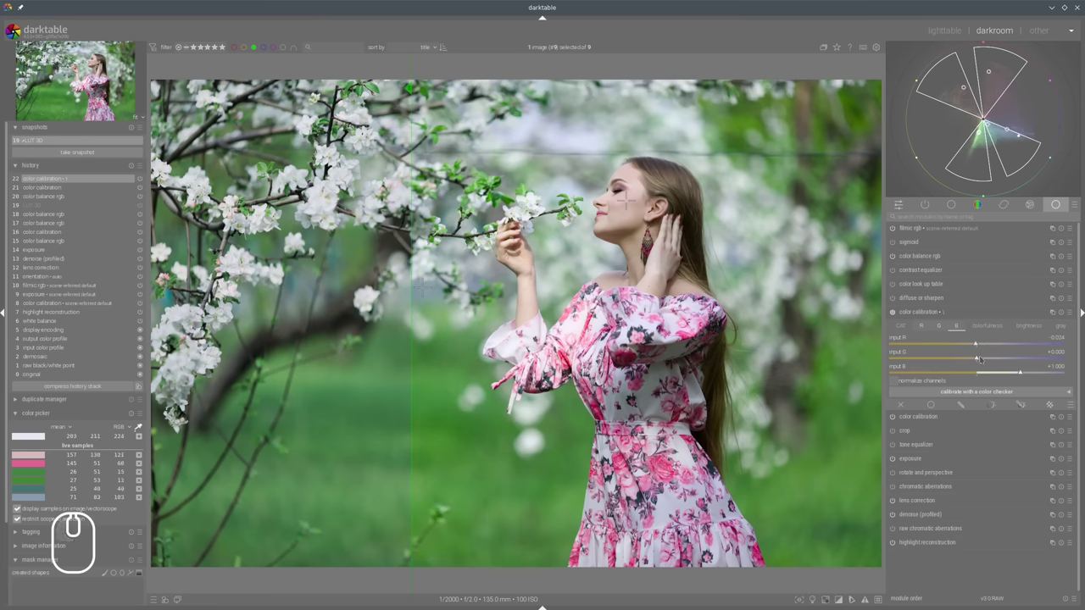
left_click(972, 346)
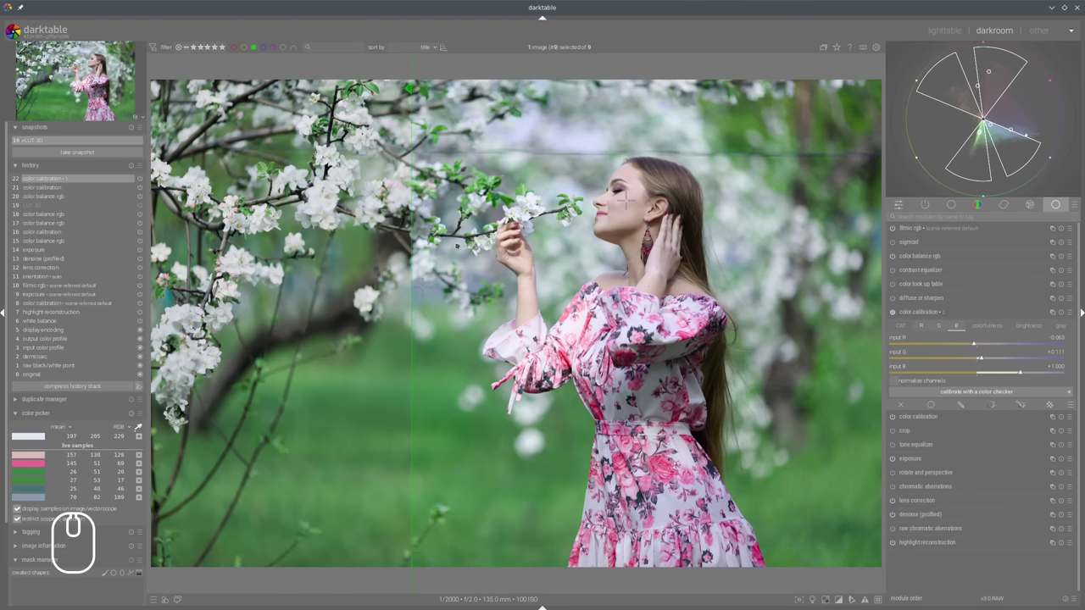
left_click_drag(412, 222, 172, 208)
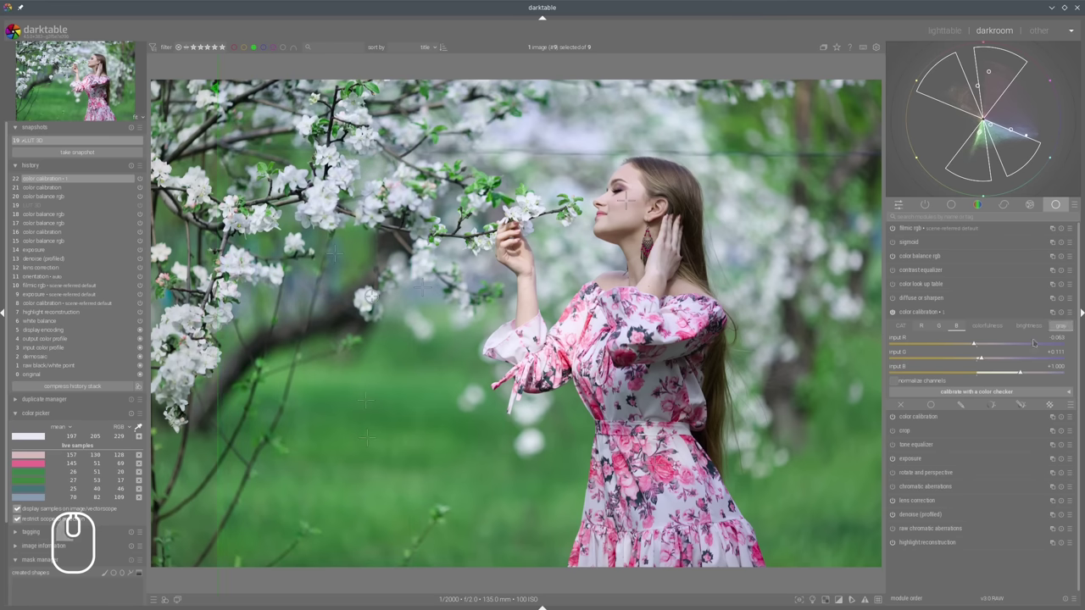
scroll(1019, 374, "down", 5)
left_click_drag(223, 238, 360, 227)
In the G channel, set input R to about -0.073 and input B to about +0.05.
left_click(939, 326)
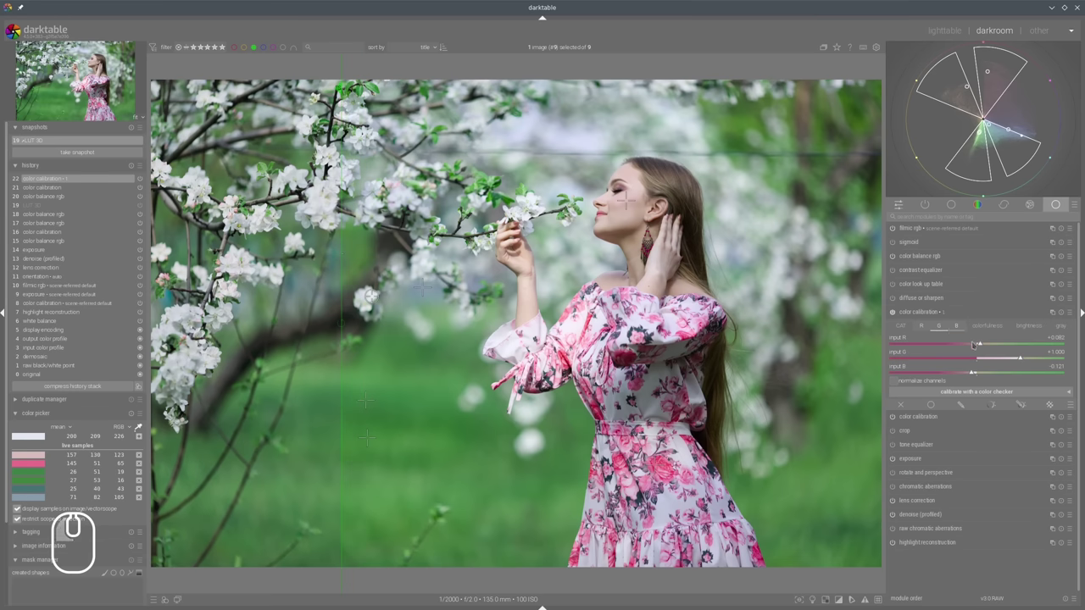
scroll(978, 346, "down", 8)
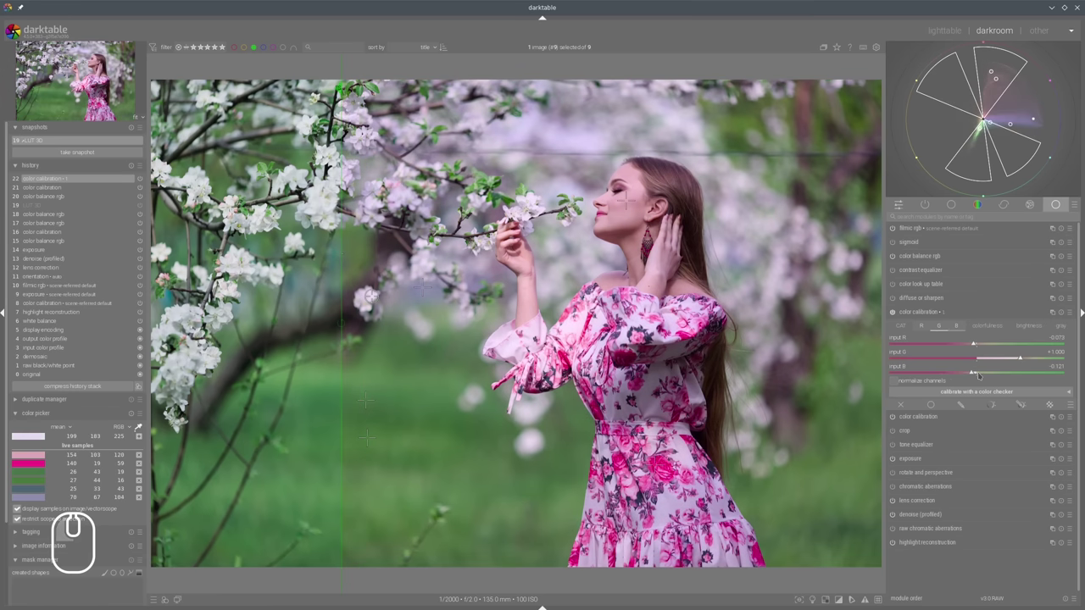
scroll(977, 375, "up", 10)
scroll(979, 375, "down", 2)
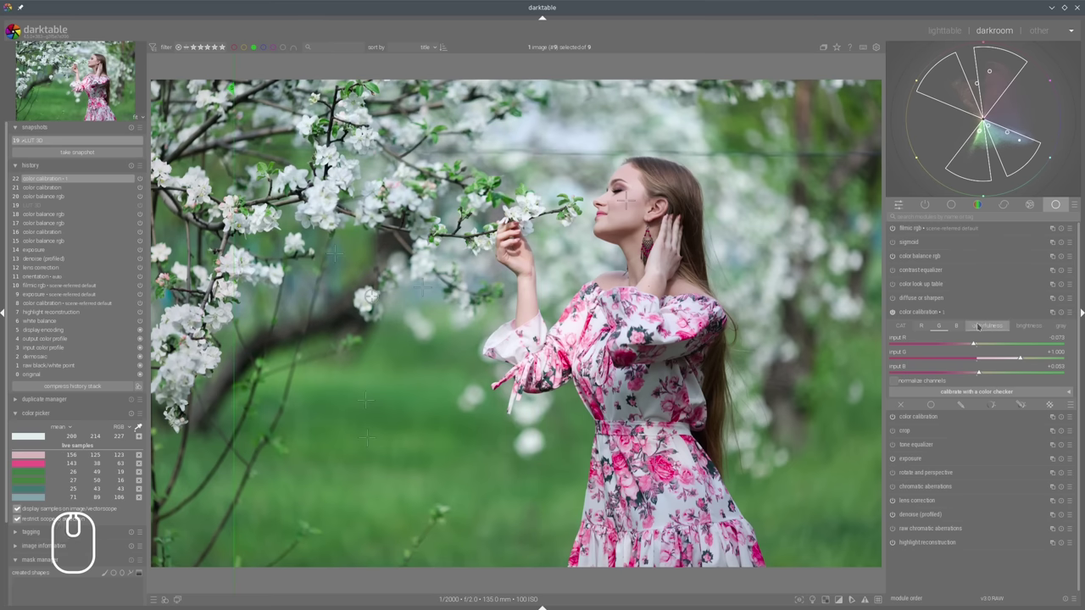
Set color calibration's colorfulness to about +0.487 for input R, -0.308 for input G and -0.298 for input B, and compare with the snapshot.
left_click(994, 327)
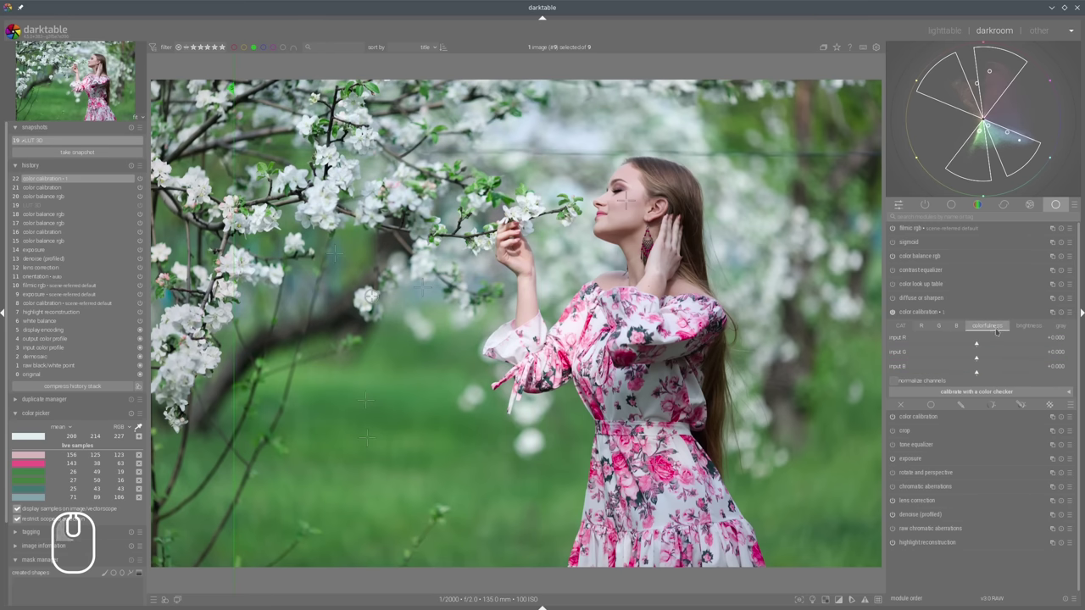
left_click(951, 358)
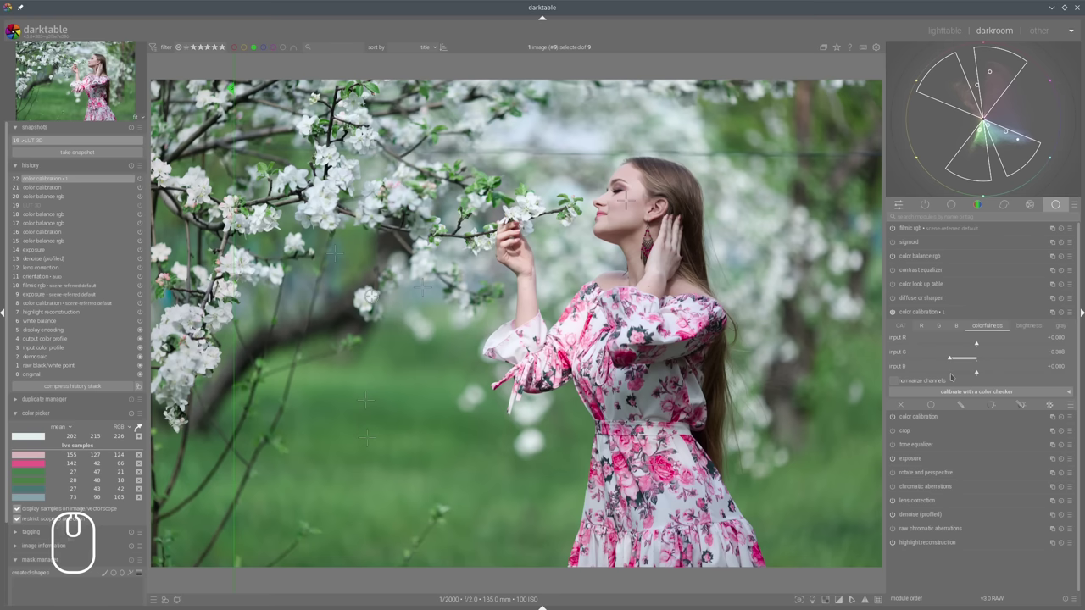
left_click(951, 375)
left_click(1007, 345)
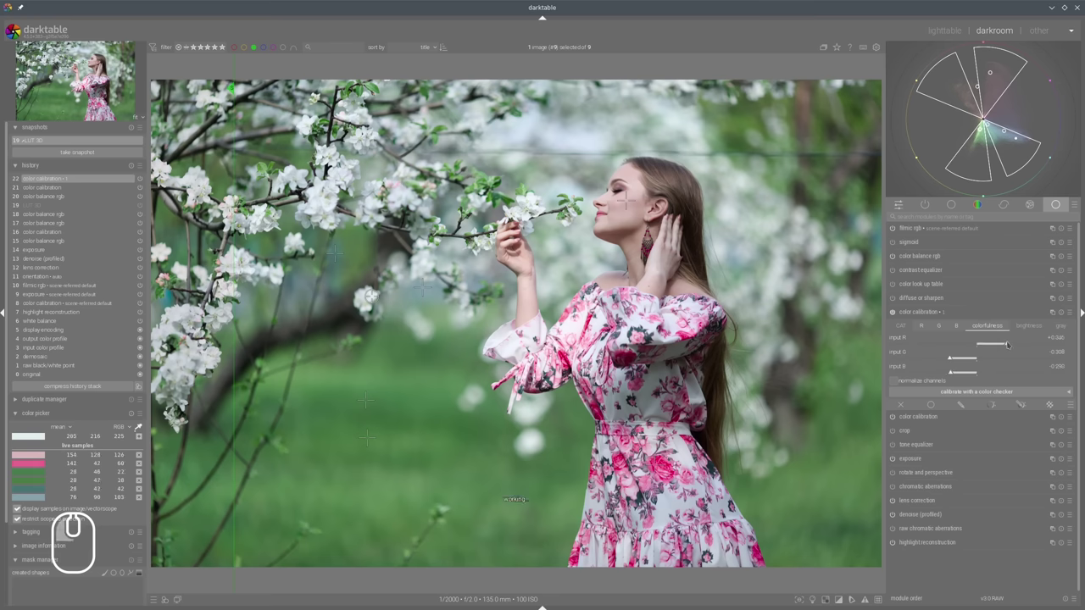
left_click_drag(1007, 345, 1019, 344)
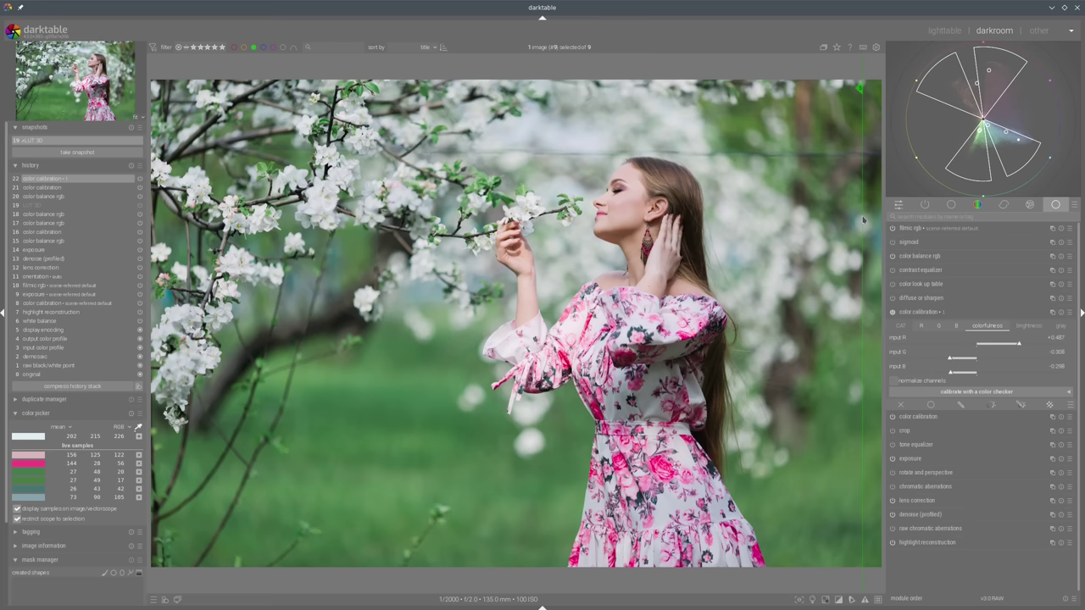
left_click(851, 254)
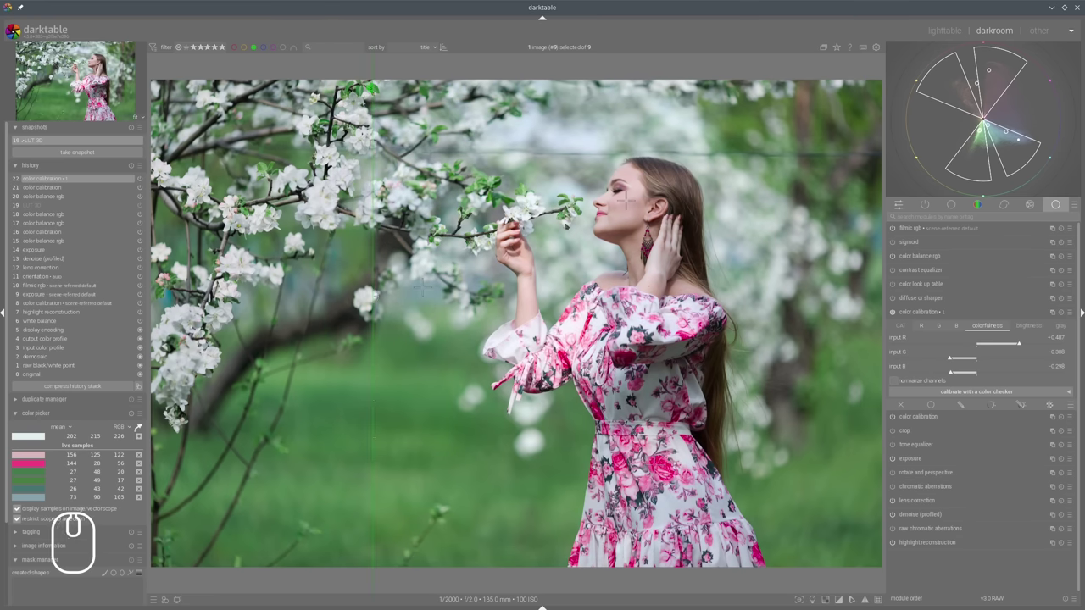
Add a new color balance rgb instance and show its 4 ways settings.
left_click(1055, 260)
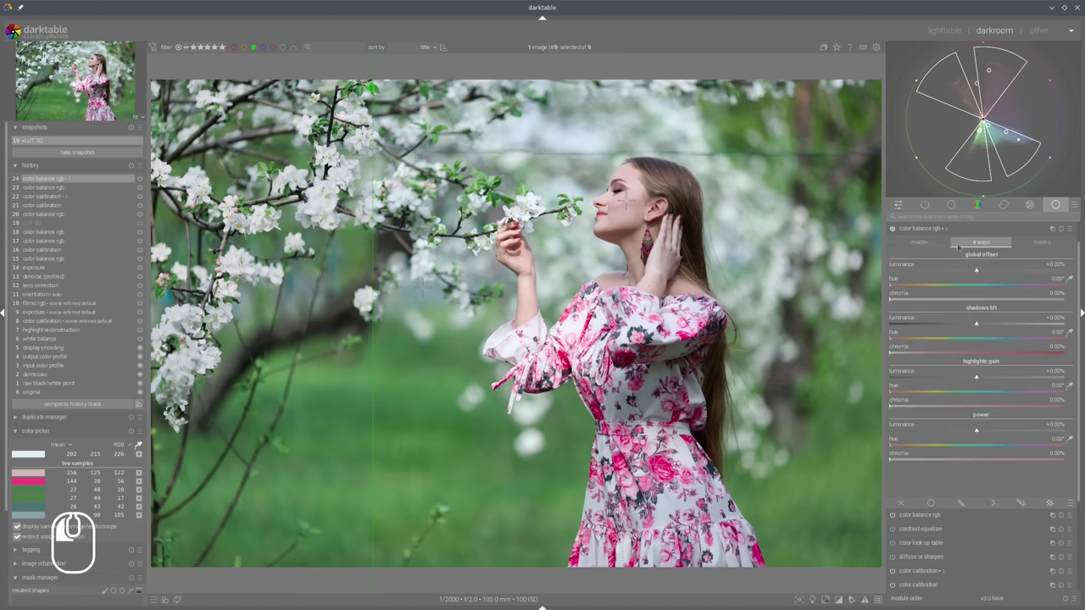
In the new color balance rgb instance, set highlights gain to hue about 55° and chroma about 1.6%, judging against the LUT snapshot.
left_click(920, 242)
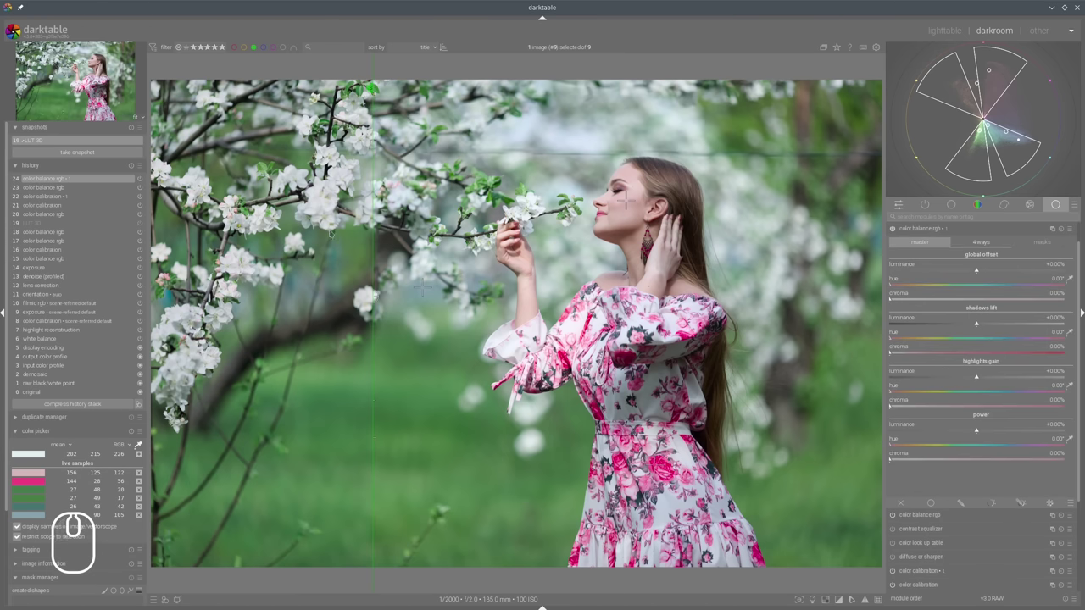
left_click_drag(372, 230, 259, 238)
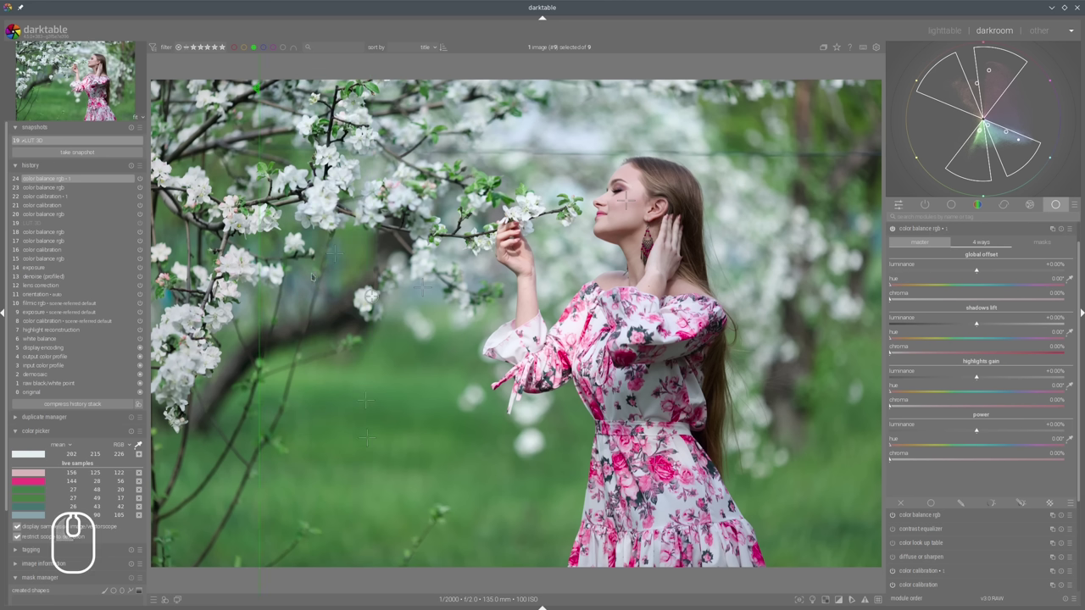
left_click_drag(908, 391, 916, 393)
left_click(902, 405)
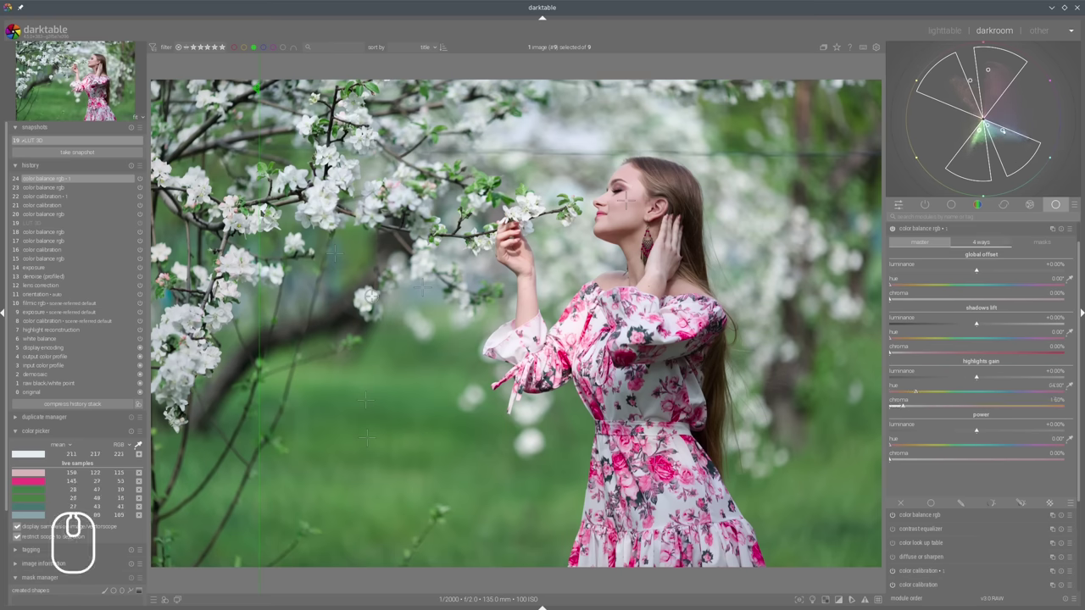
Compare the portrait with and without the new color balance rgb instance by alternating between the two latest history entries.
left_click(131, 187)
left_click(131, 178)
left_click(132, 188)
left_click(132, 178)
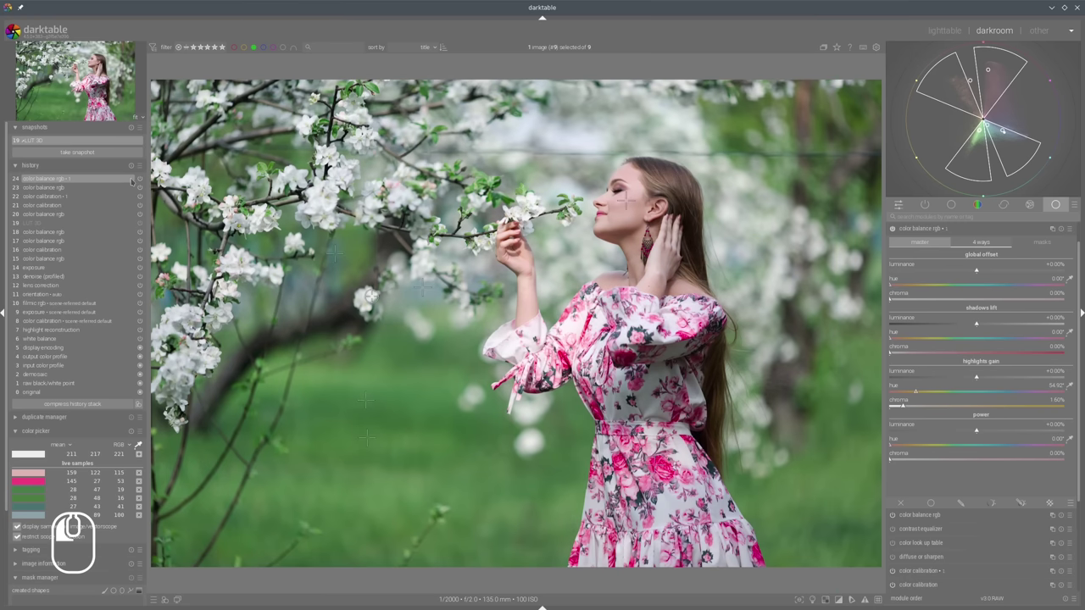
left_click(131, 187)
left_click(132, 179)
left_click(132, 187)
left_click(131, 179)
left_click(131, 187)
left_click(131, 179)
left_click(131, 188)
left_click(131, 179)
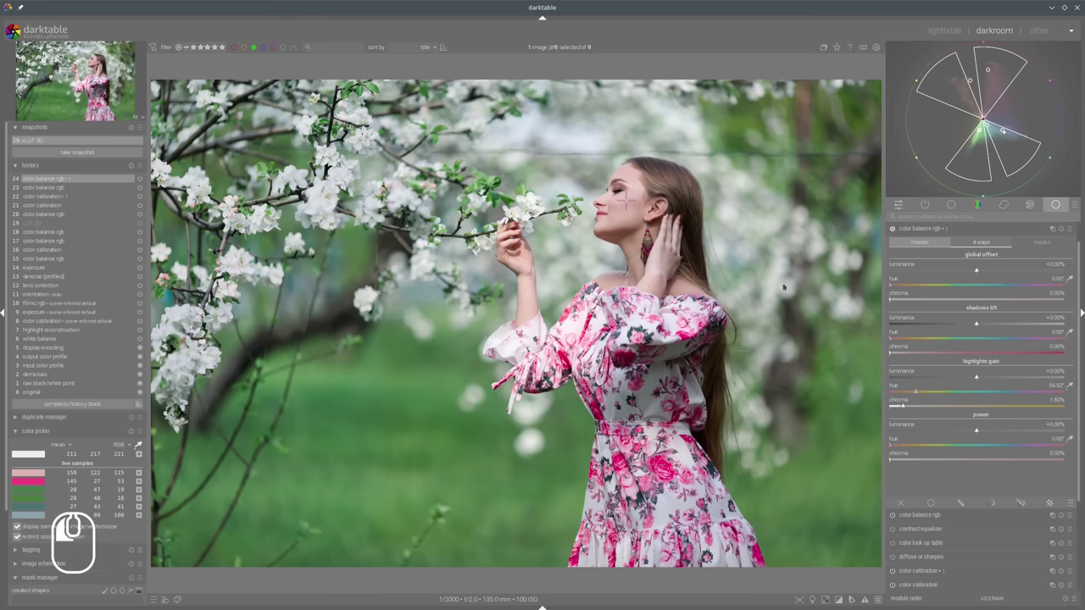
left_click(132, 187)
left_click(131, 178)
left_click(131, 187)
left_click(131, 179)
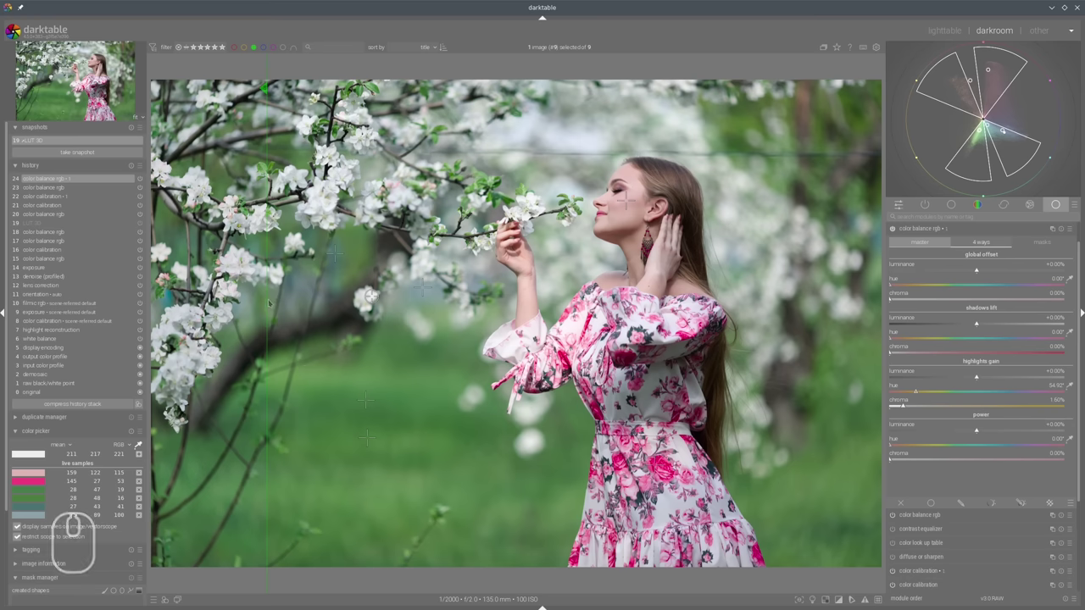
Set the global offset to hue about 225° and chroma about 0.13%, comparing the result with the LUT snapshot.
mouse_move(268, 302)
left_mouse_down()
mouse_move(547, 302)
mouse_move(249, 301)
left_mouse_up()
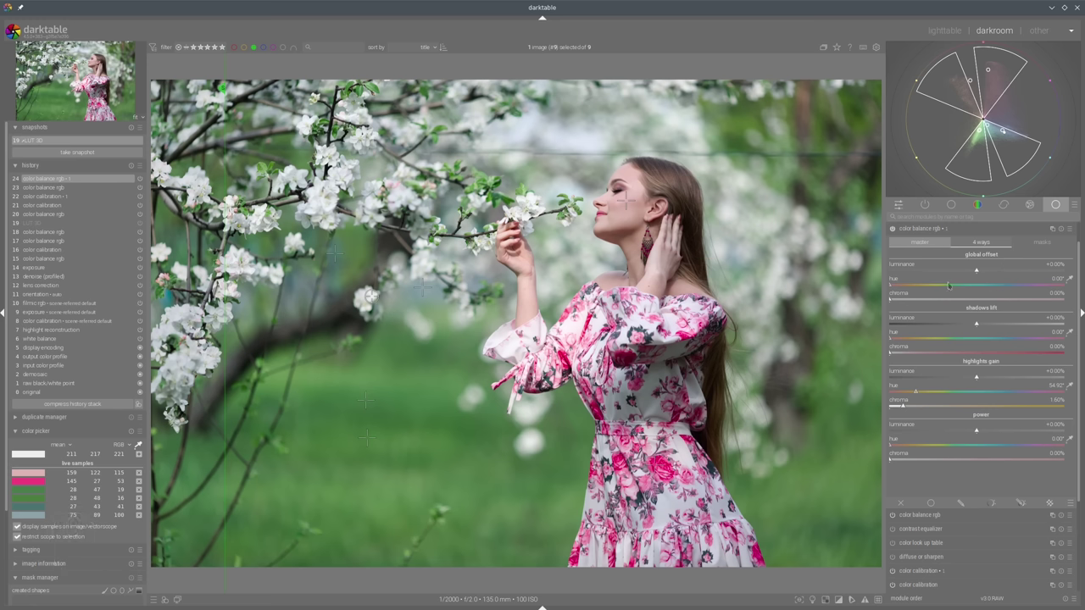
left_click(996, 287)
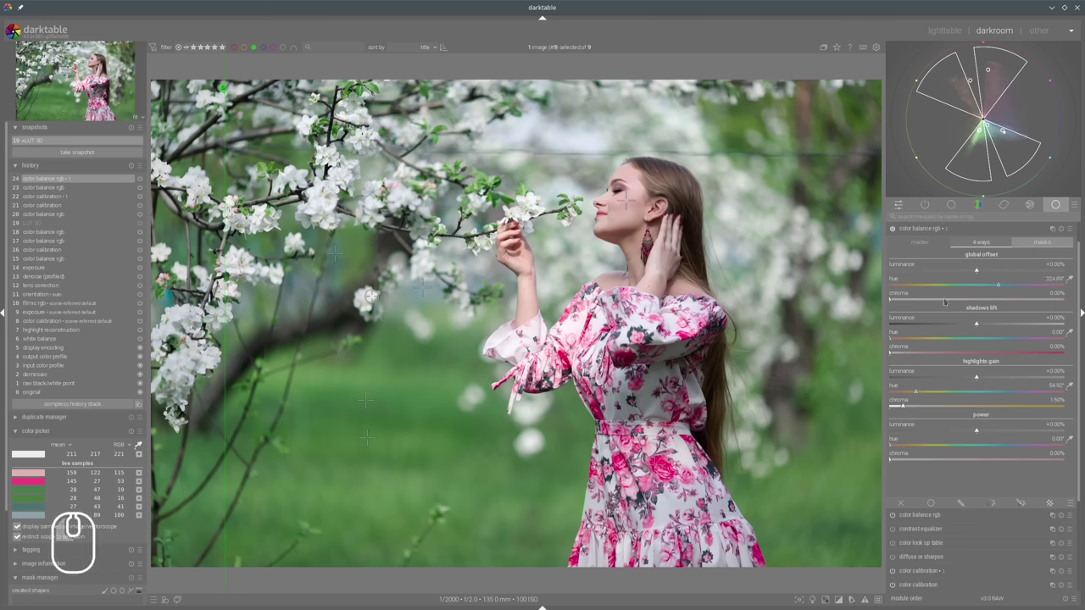
left_click(911, 300)
left_click_drag(224, 219, 182, 219)
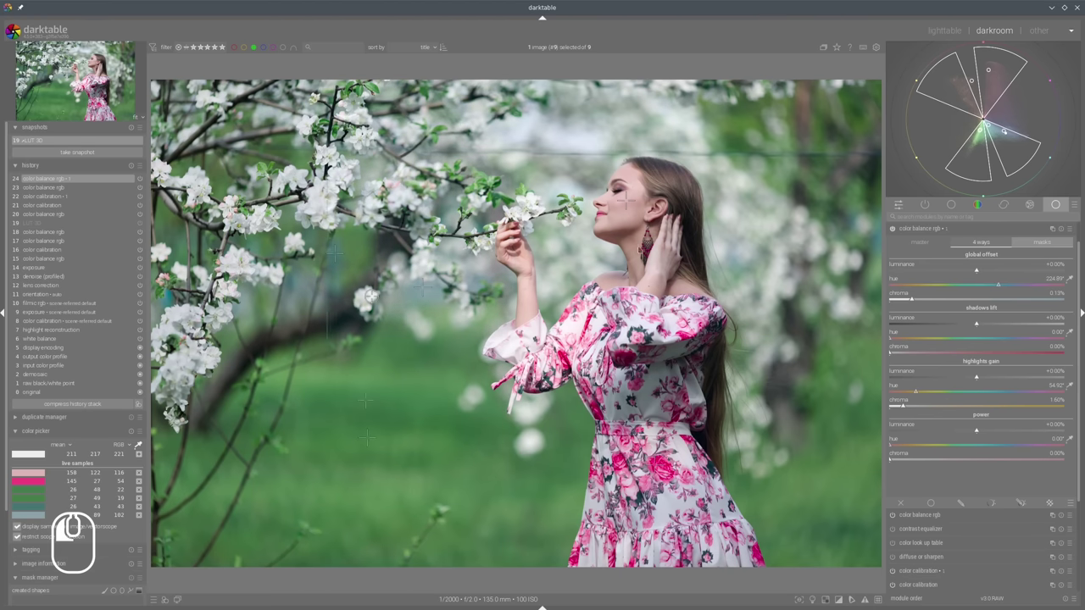
left_click_drag(381, 241, 198, 279)
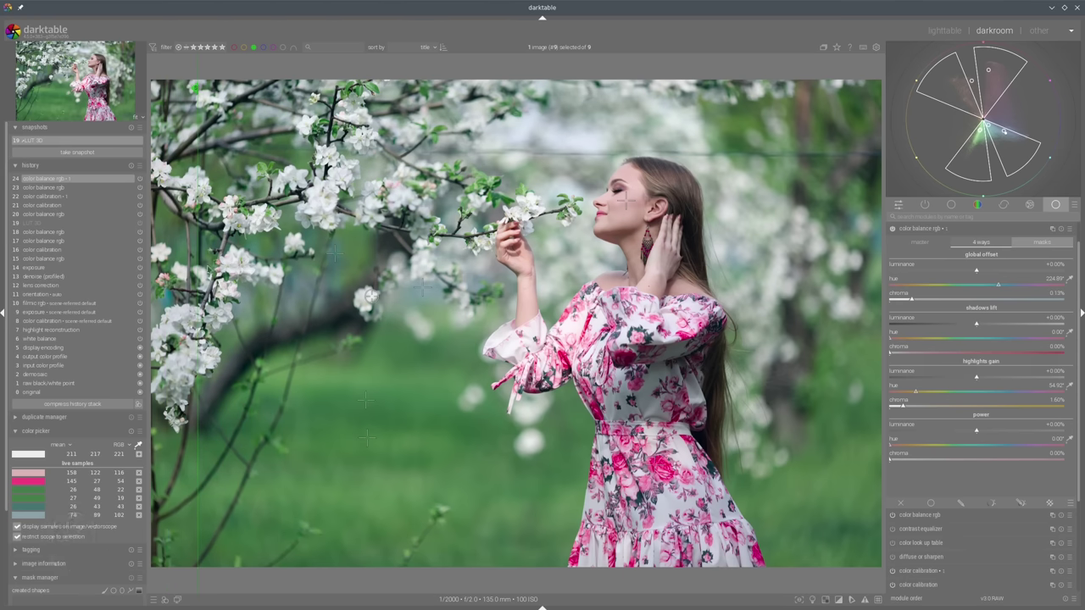
Set the shadows lift chroma to about 3.5%, and power to hue about 195° with chroma about 0.39%.
left_click(898, 356)
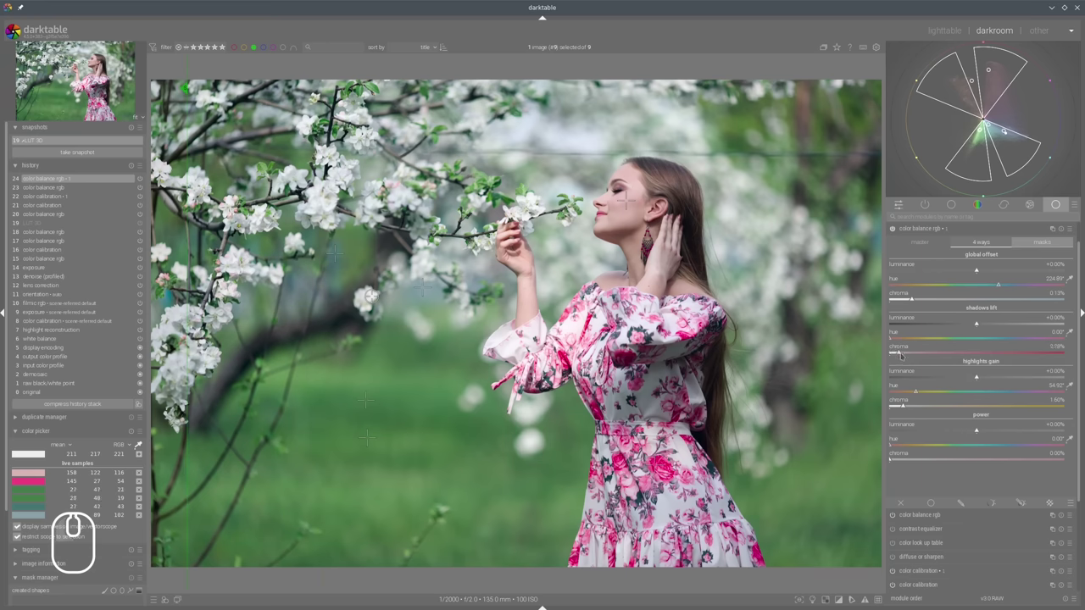
left_click_drag(900, 354, 901, 355)
left_click(1003, 447)
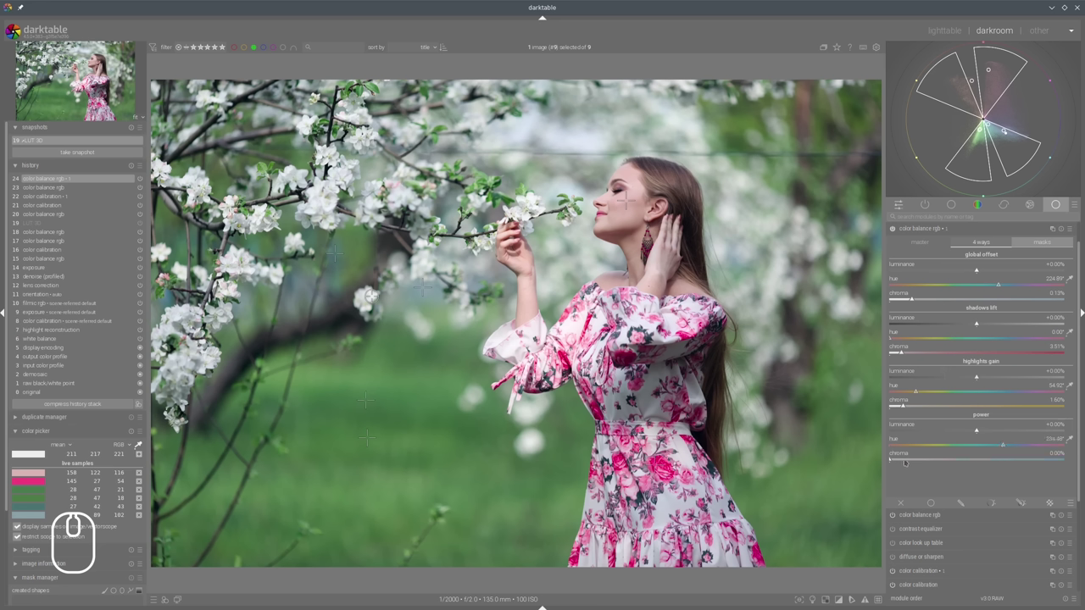
left_click(984, 447)
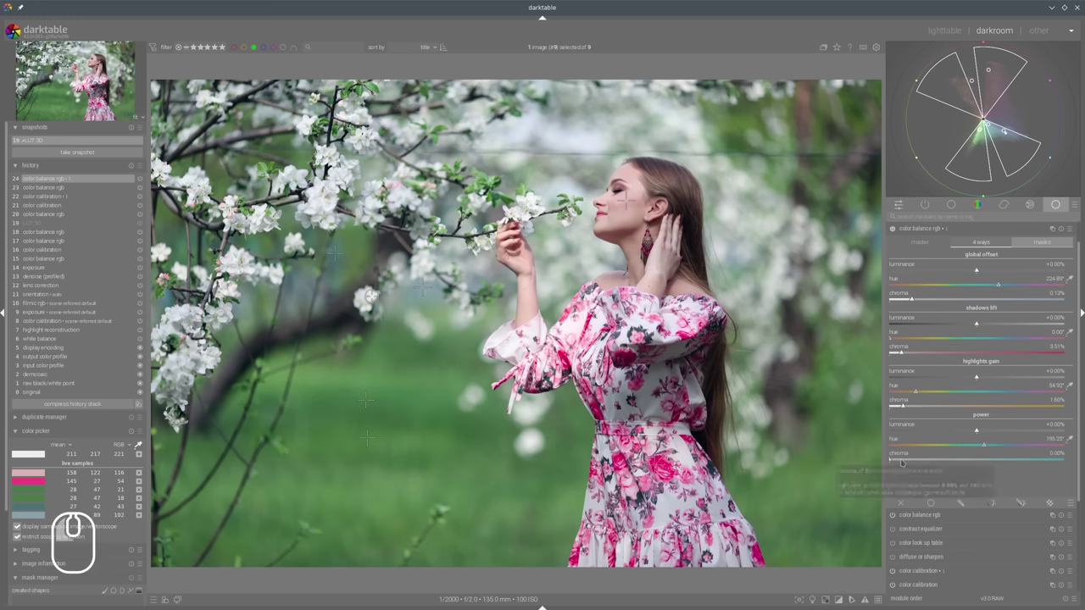
left_click(898, 461)
left_click(896, 460)
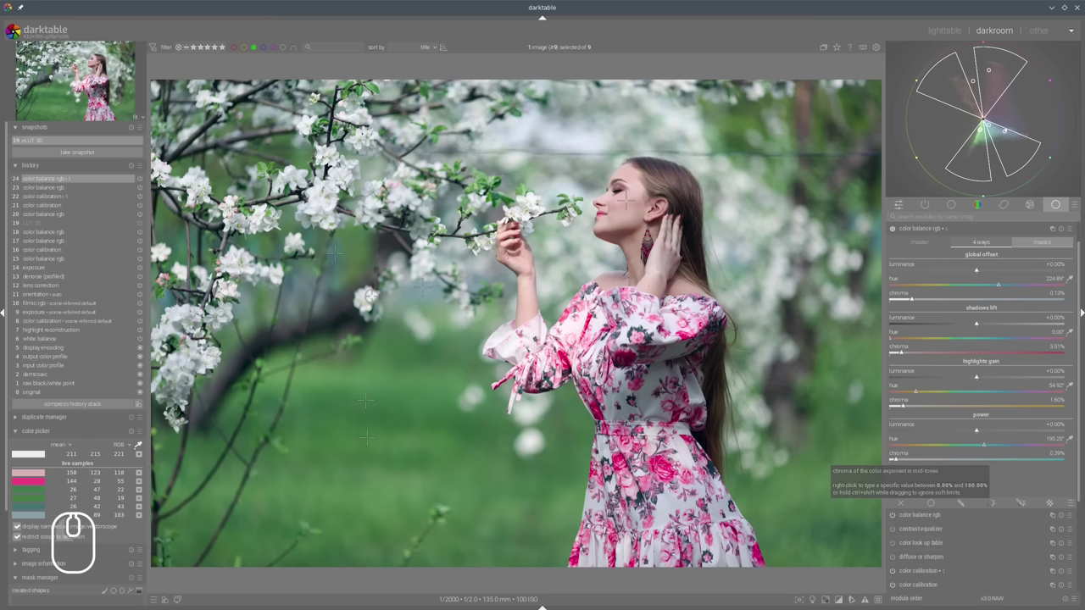
left_click(790, 290)
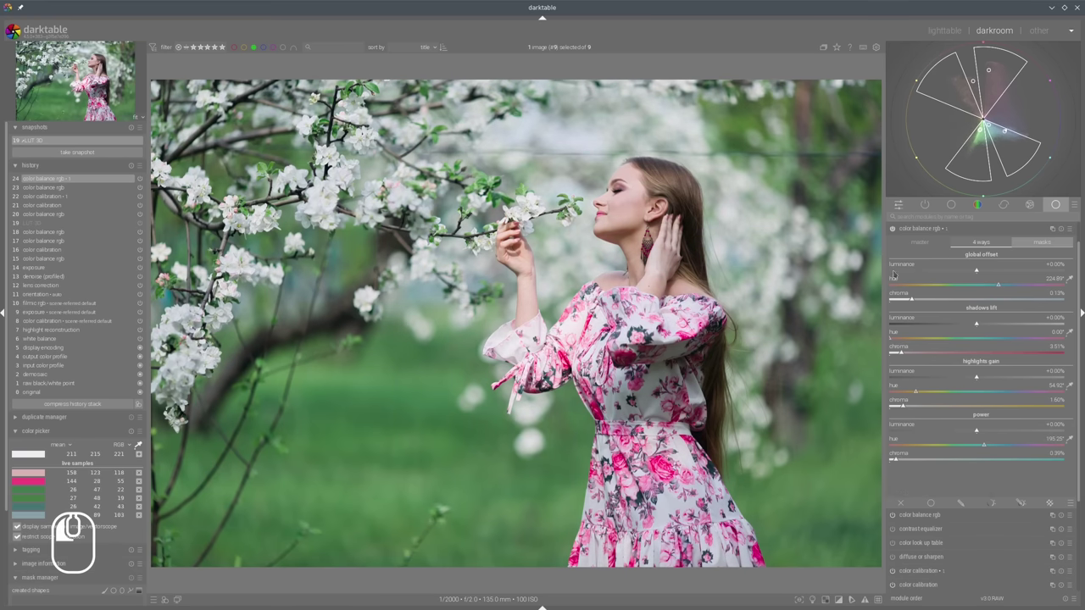
Raise the highlights gain chroma to about 2.9% and compare the image with the LUT snapshot across the blossoms.
left_click(913, 406)
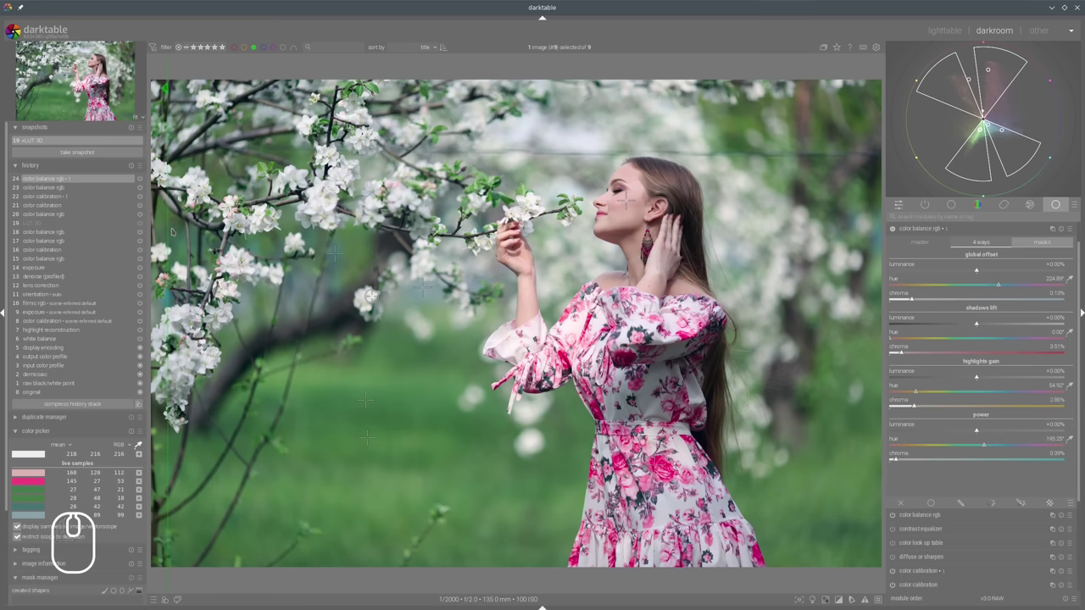
left_click_drag(172, 232, 282, 339)
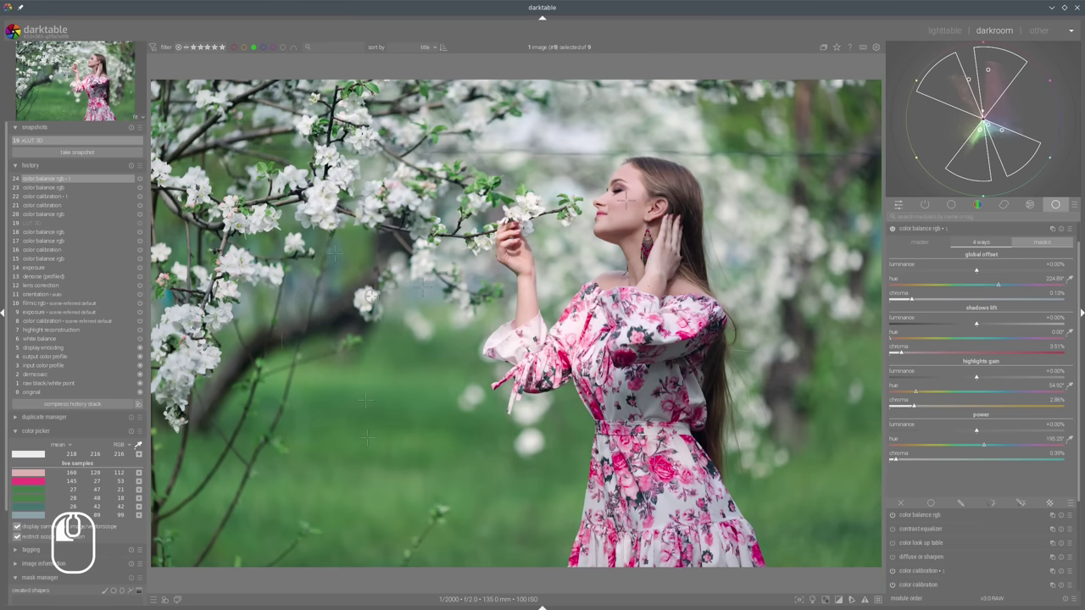
left_click_drag(370, 296, 227, 156)
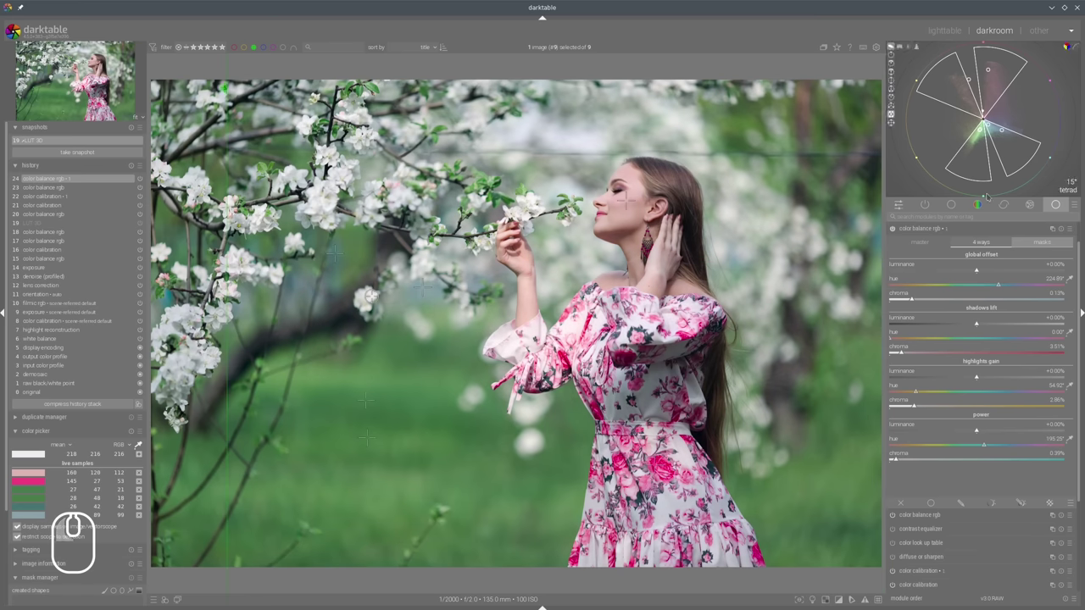
left_click_drag(227, 206, 295, 128)
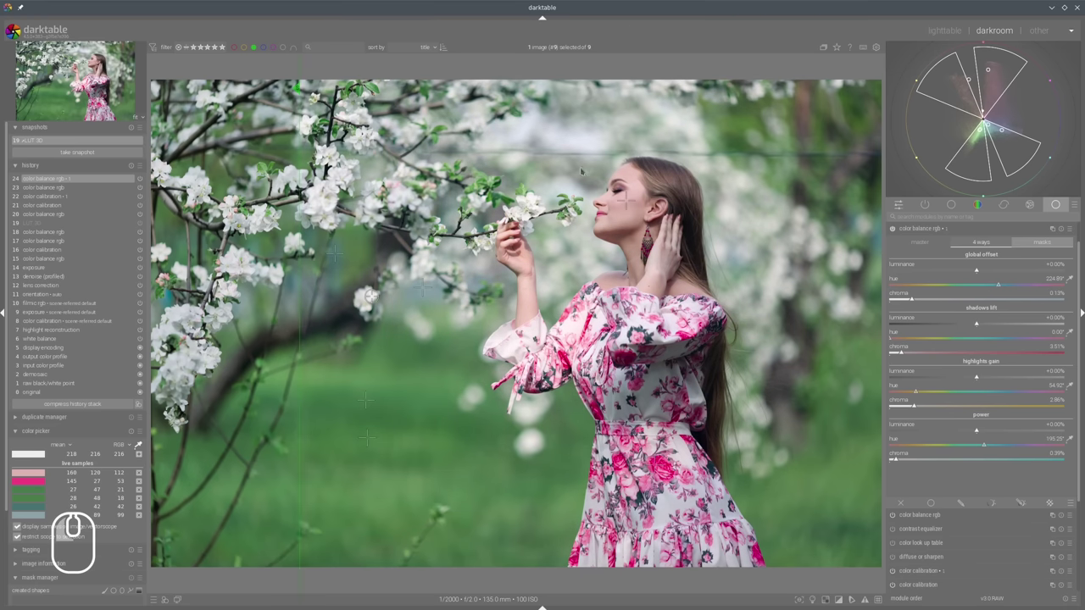
mouse_move(302, 191)
left_mouse_down()
mouse_move(826, 193)
mouse_move(295, 193)
left_mouse_up()
Set perceptual brilliance grading to about -6% shadows, +17% mid-tones and +7% highlights, and compare with the snapshot.
left_click(920, 243)
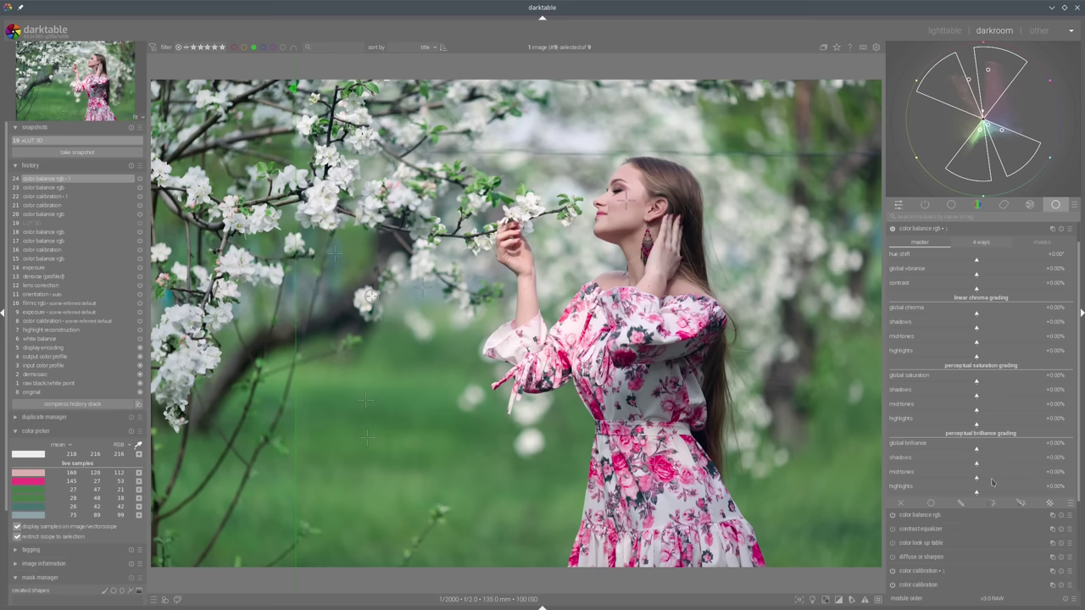
left_click(992, 480)
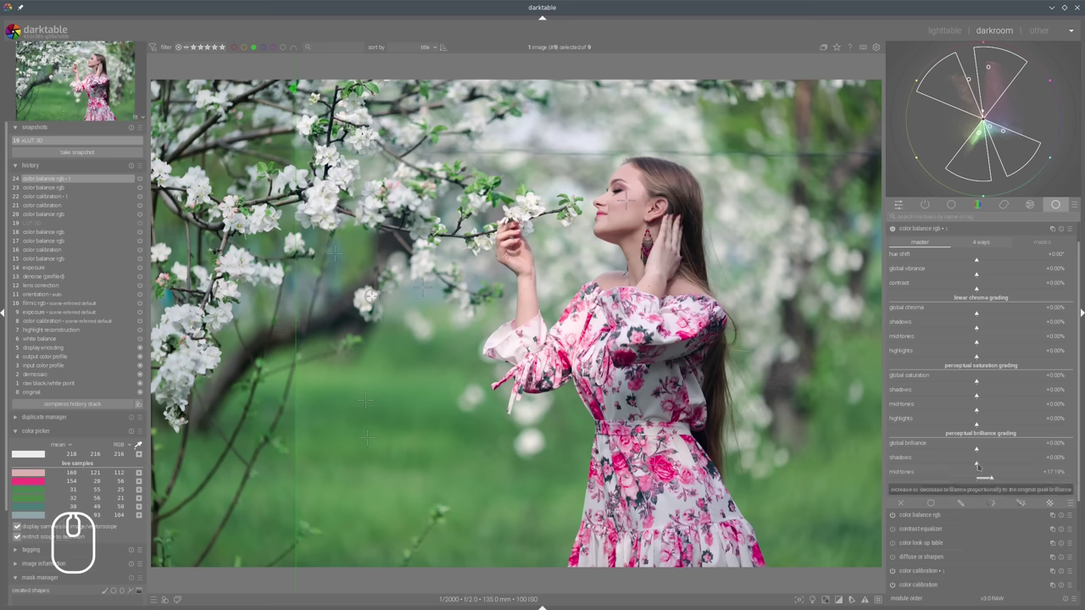
left_click(967, 465)
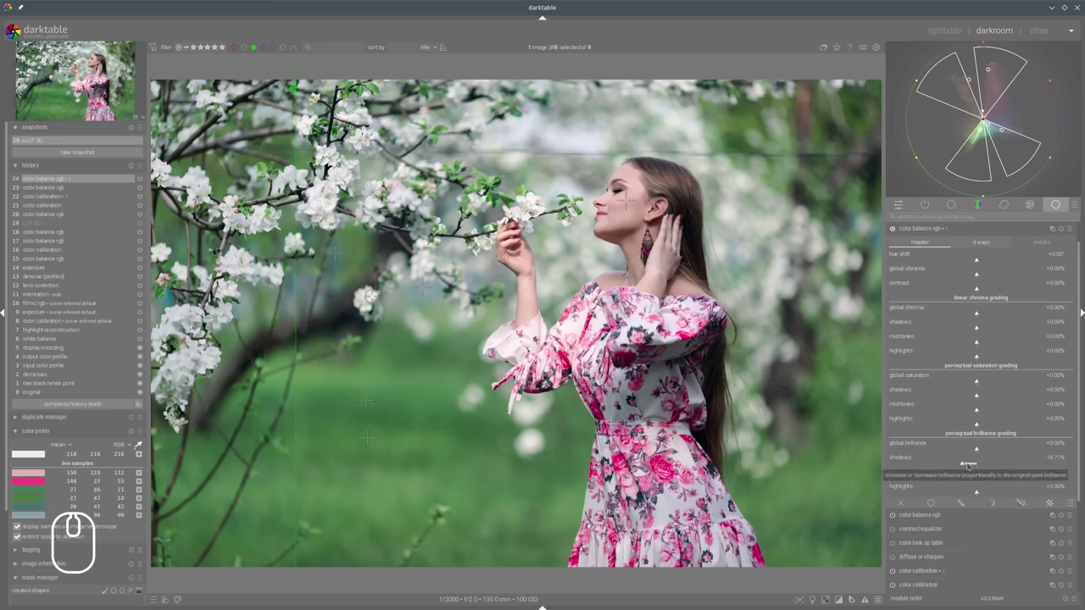
left_click(987, 492)
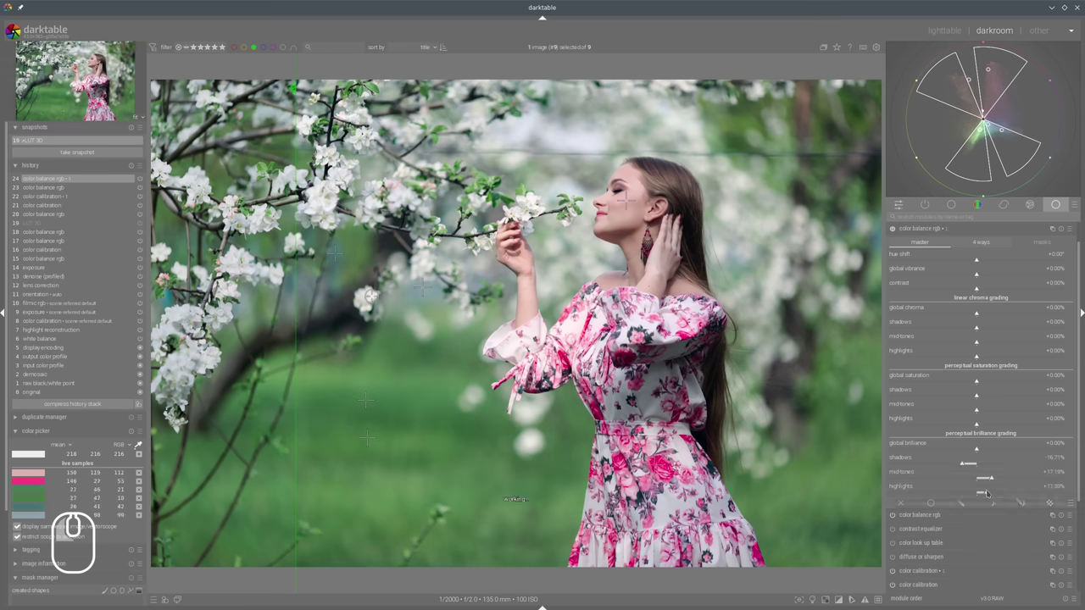
left_click(982, 492)
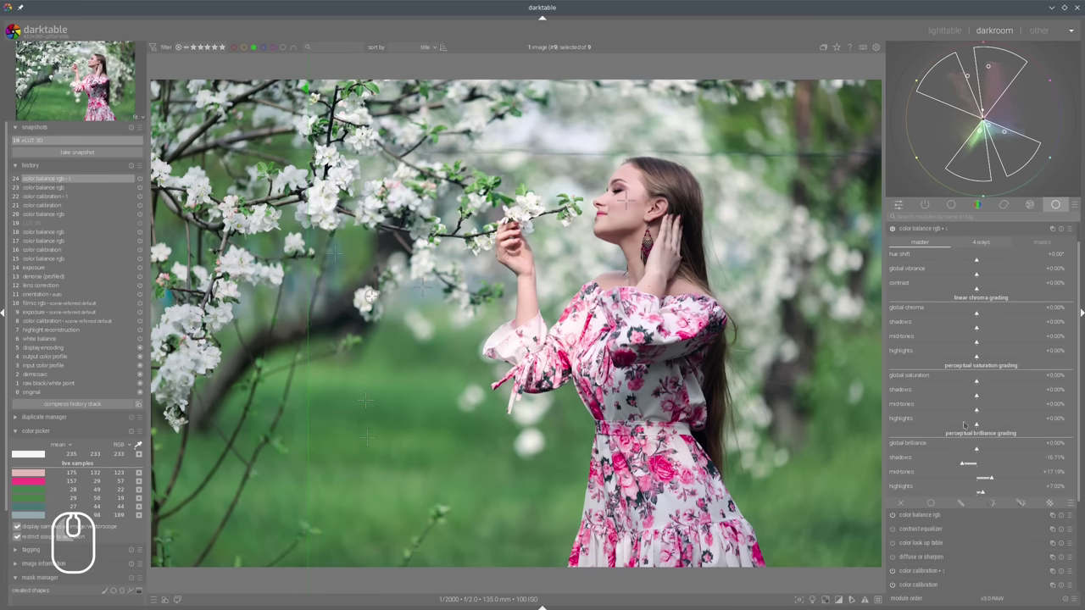
left_click(972, 465)
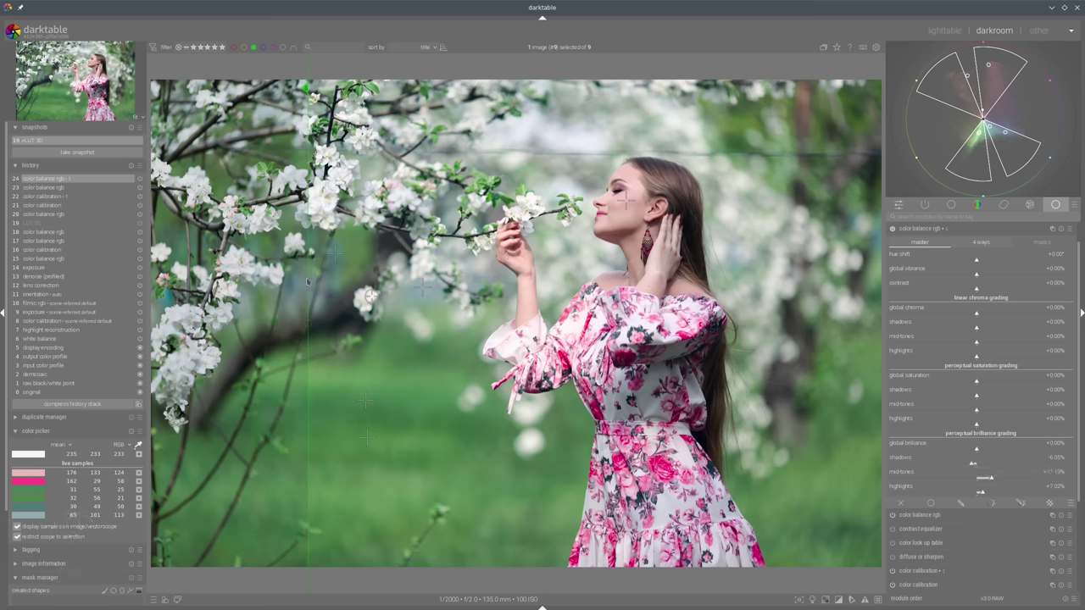
left_click_drag(307, 281, 410, 253)
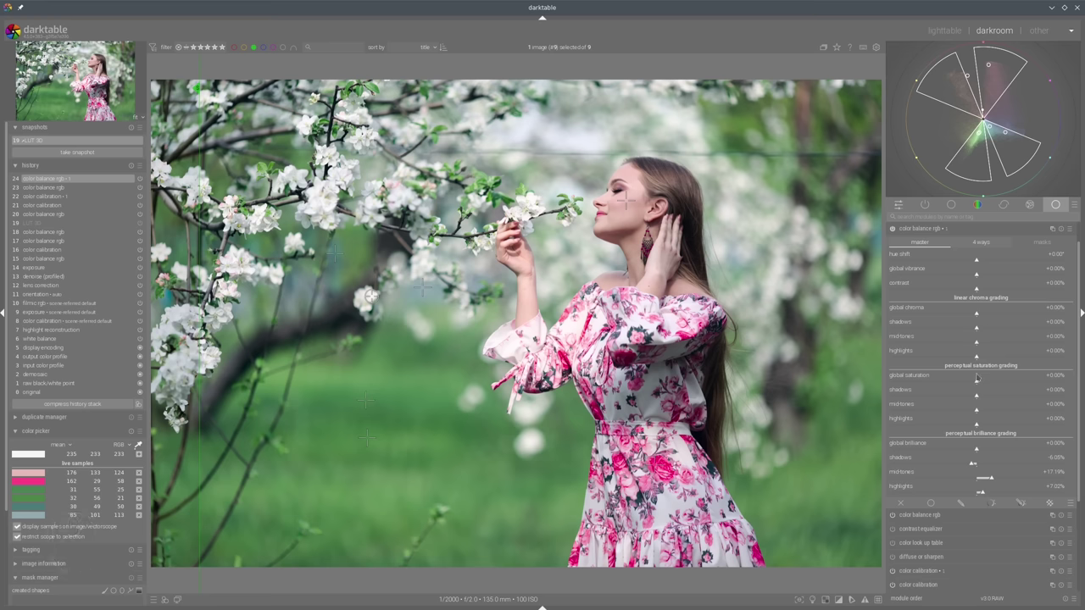
Set perceptual saturation grading to about +20.6% shadows, +4.6% mid-tones and -4.1% highlights, checking against the LUT snapshot.
left_click(1003, 395)
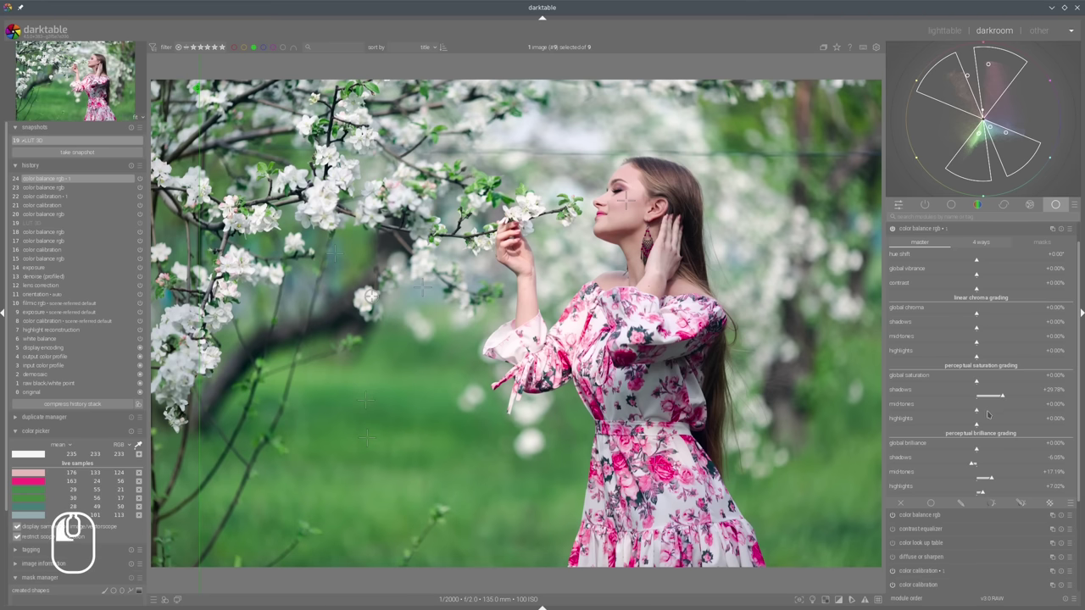
left_click(987, 410)
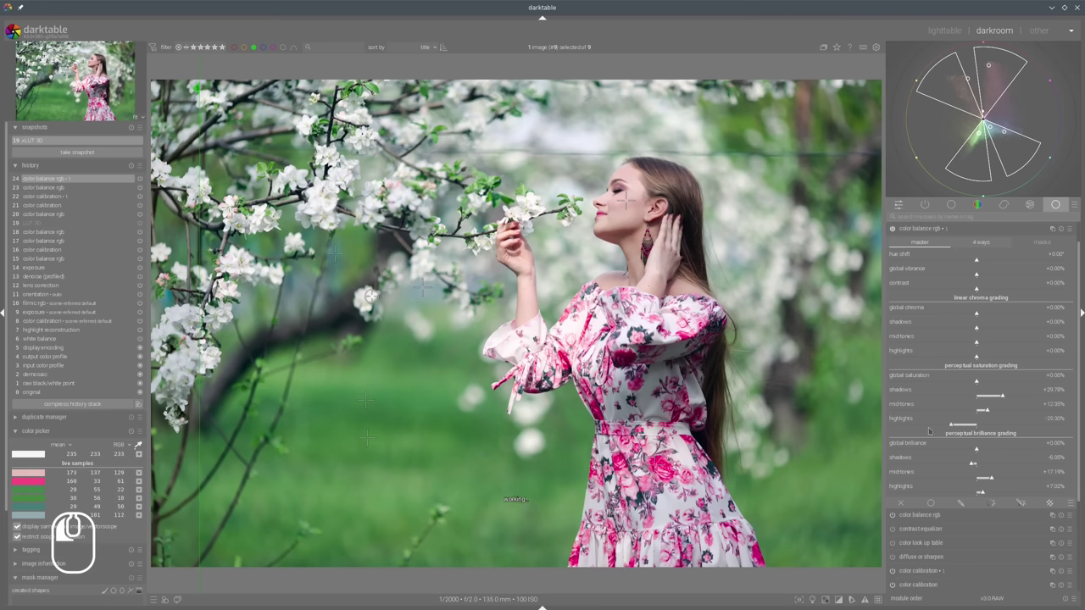
mouse_move(958, 427)
left_mouse_down()
mouse_move(933, 431)
mouse_move(951, 428)
left_mouse_up()
left_click_drag(202, 246, 806, 311)
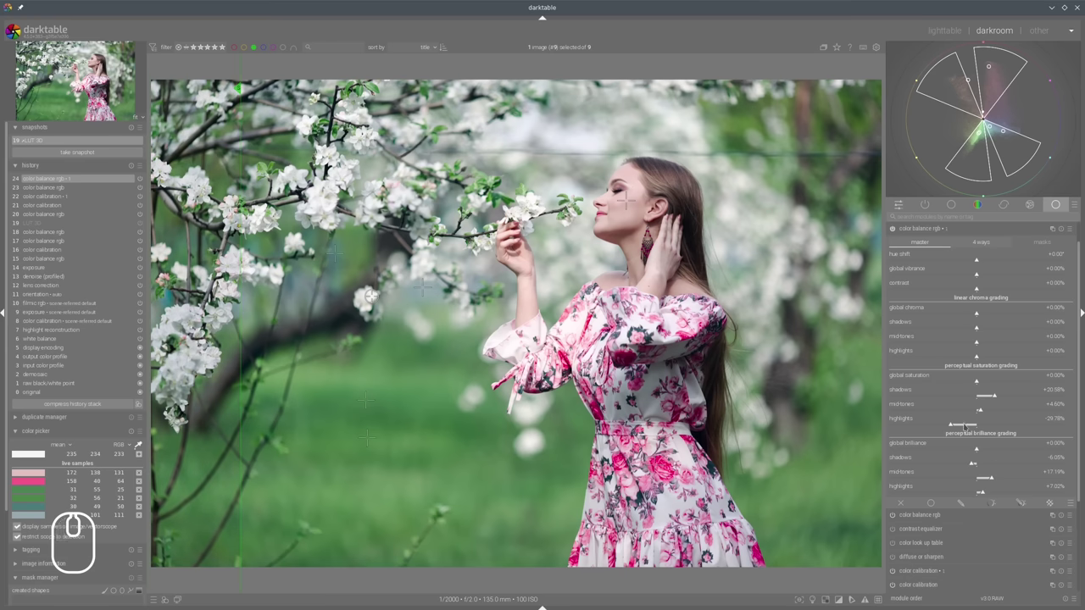
left_click_drag(964, 427, 974, 425)
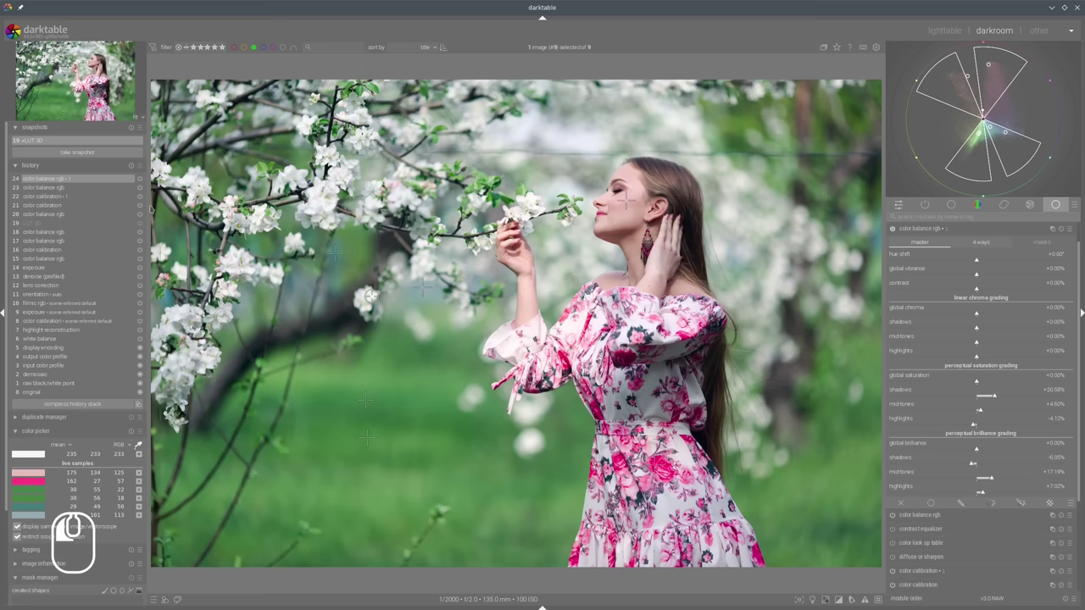
left_click_drag(412, 233, 392, 229)
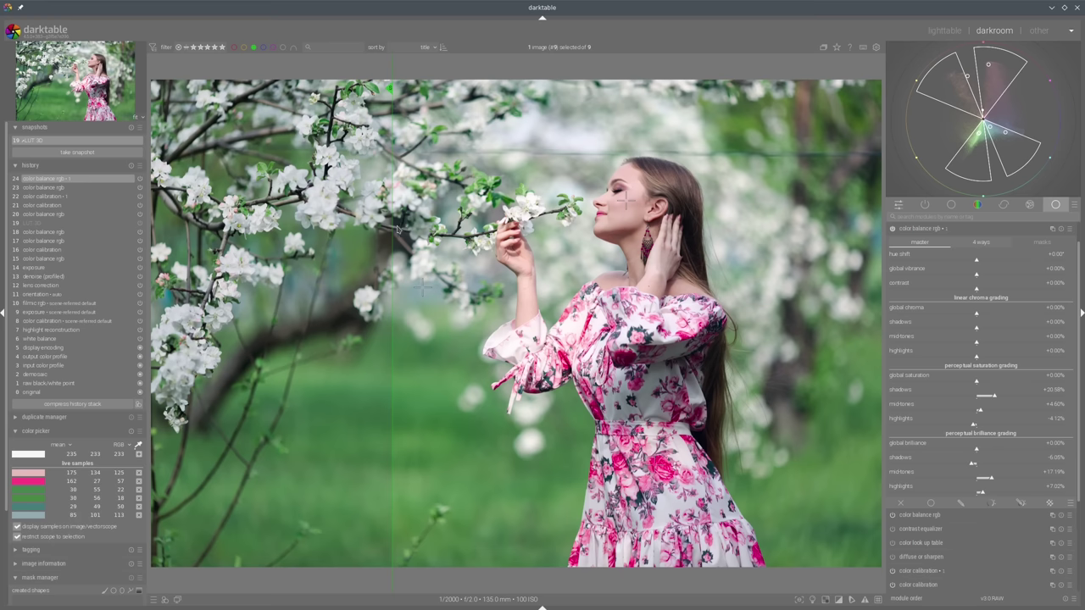
left_click_drag(392, 229, 339, 252)
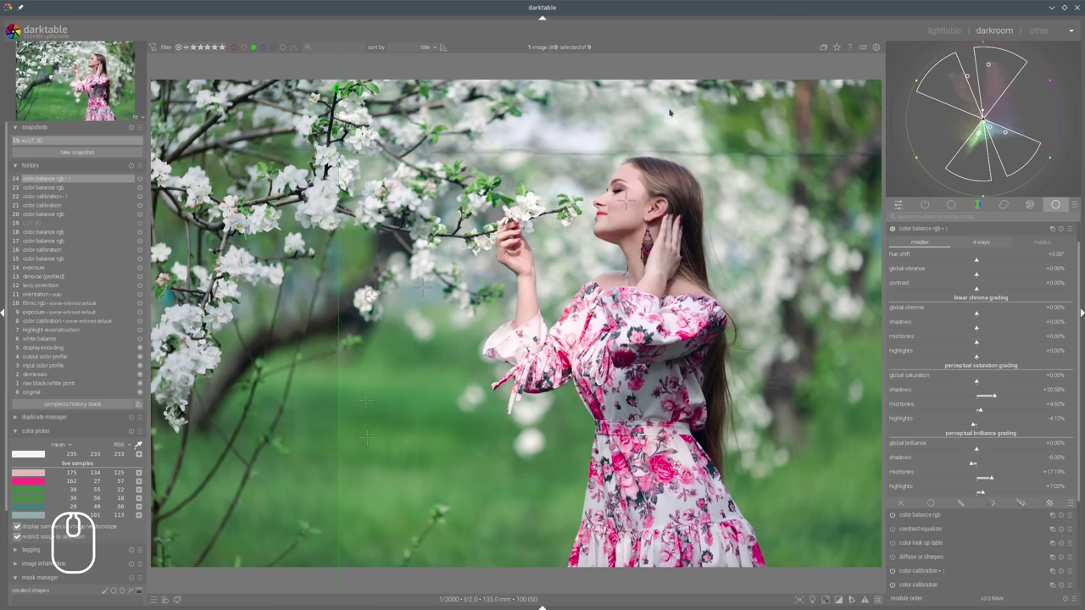
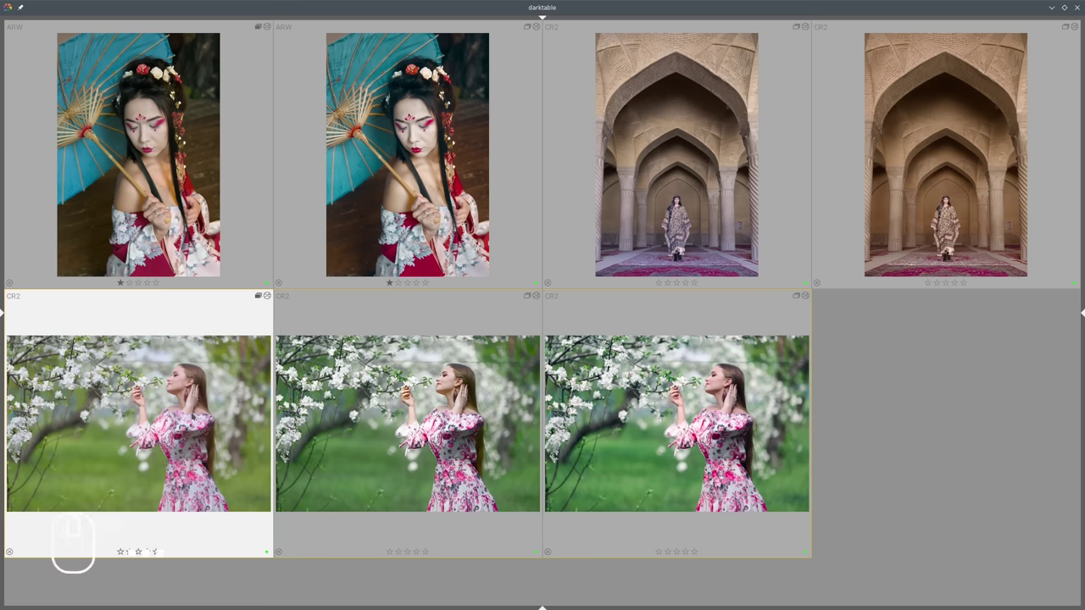
Duplicate the first outdoor portrait version without the LUT look and open the duplicate in the darkroom.
key("ctrl+d")
double_click(934, 461)
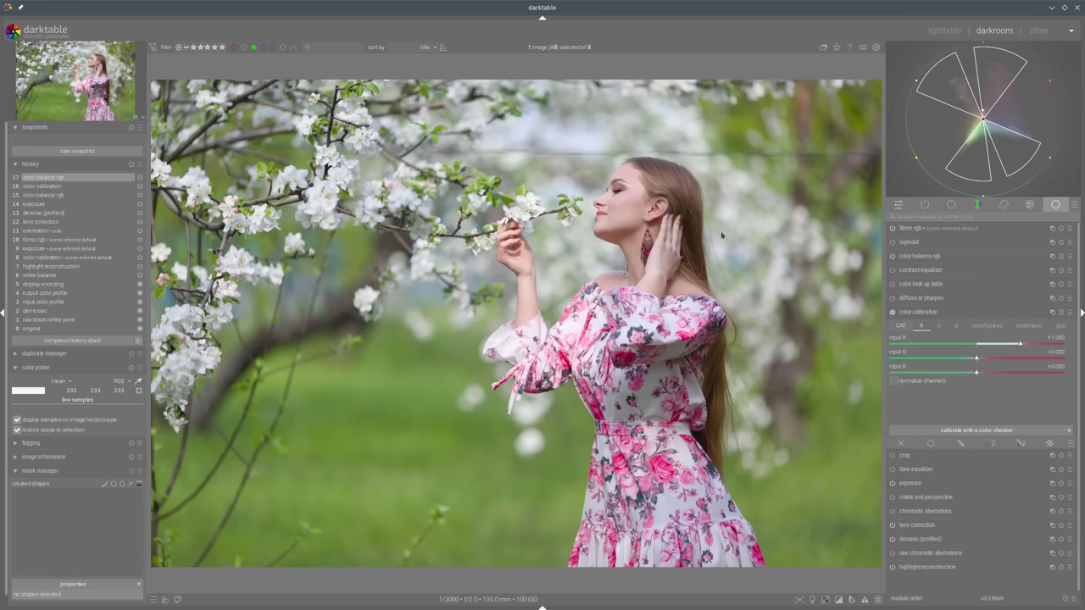
key("alt+Tab")
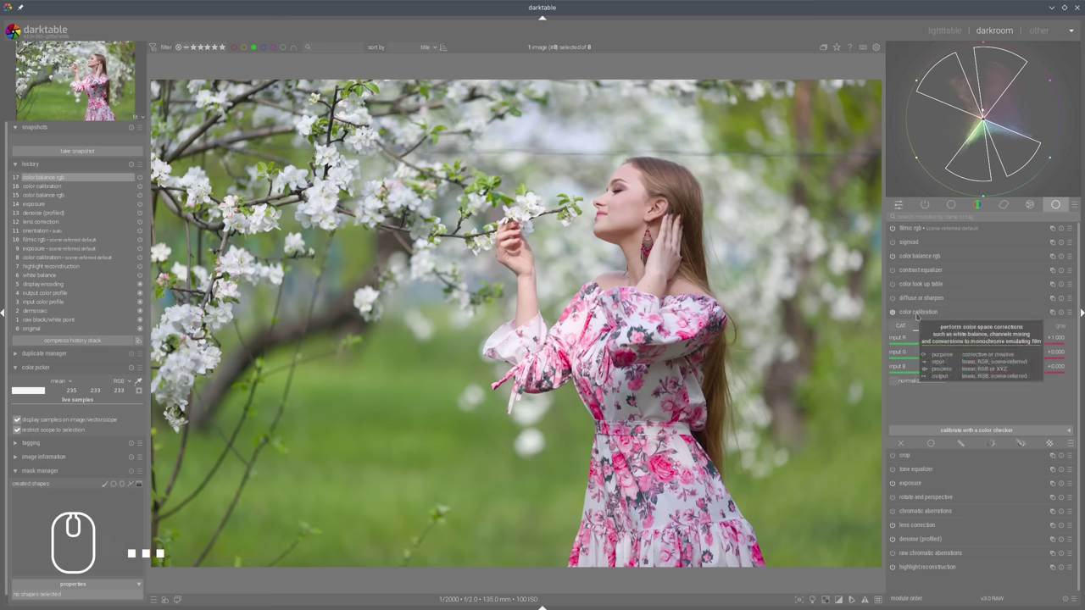
Add a new color calibration instance and set its red output to about input R +1.274, G -0.334 and B -0.315.
left_click(1053, 313)
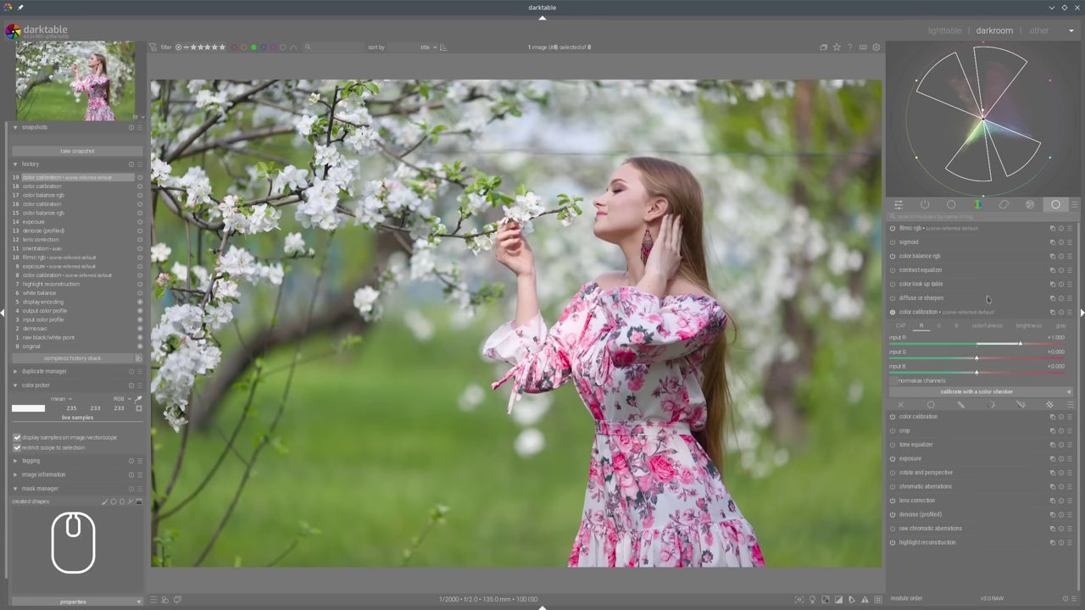
left_click(919, 326)
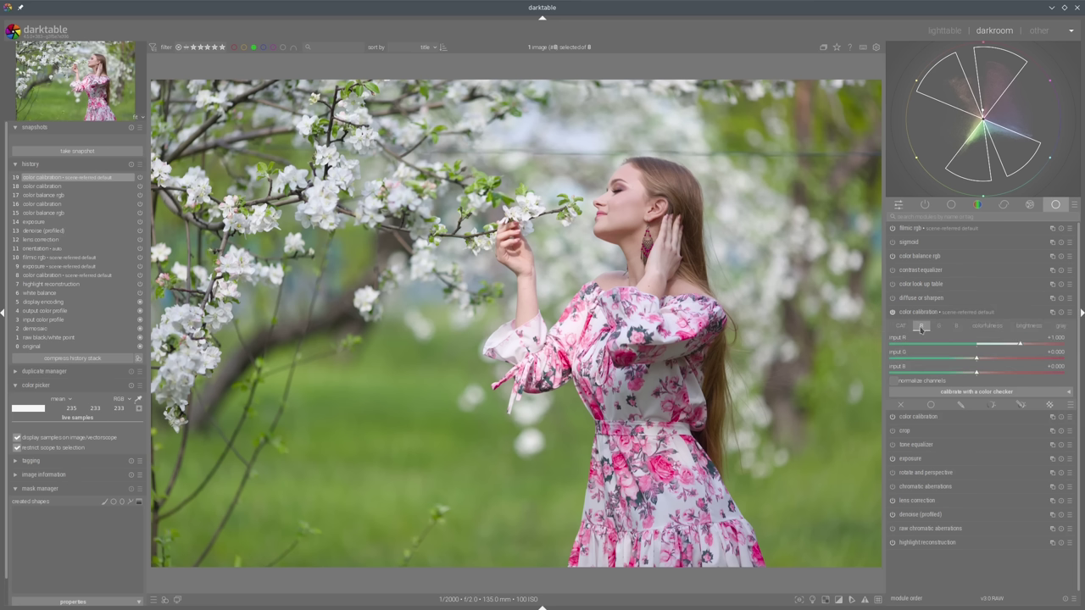
left_click(963, 358)
left_click(970, 372)
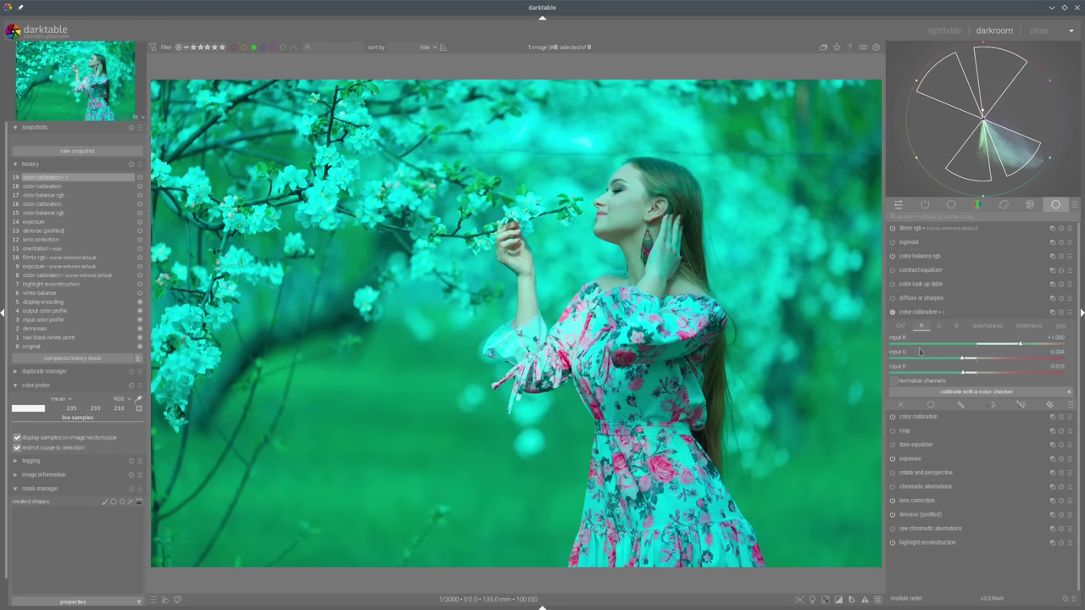
left_click_drag(1030, 344, 1033, 345)
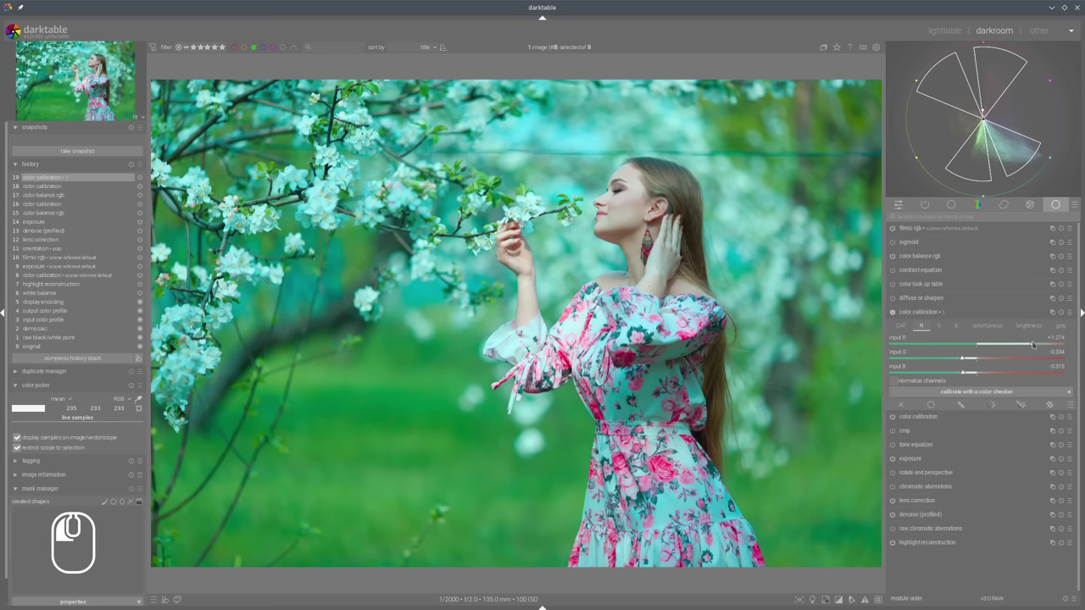
In the green output channel, set input G and input B each to about +0.47.
left_click(939, 328)
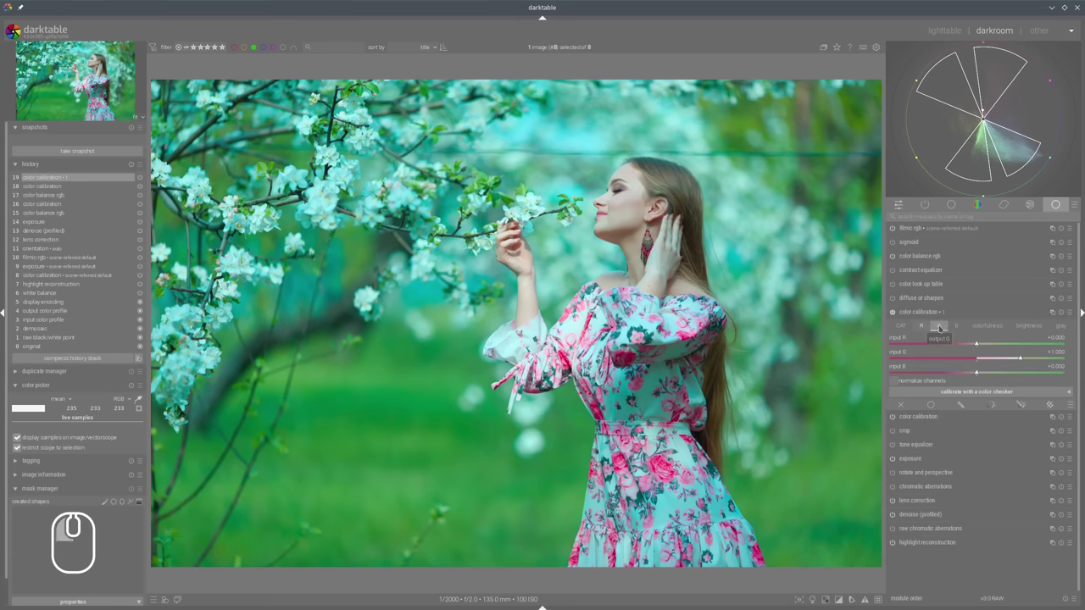
left_click(997, 366)
left_click(998, 370)
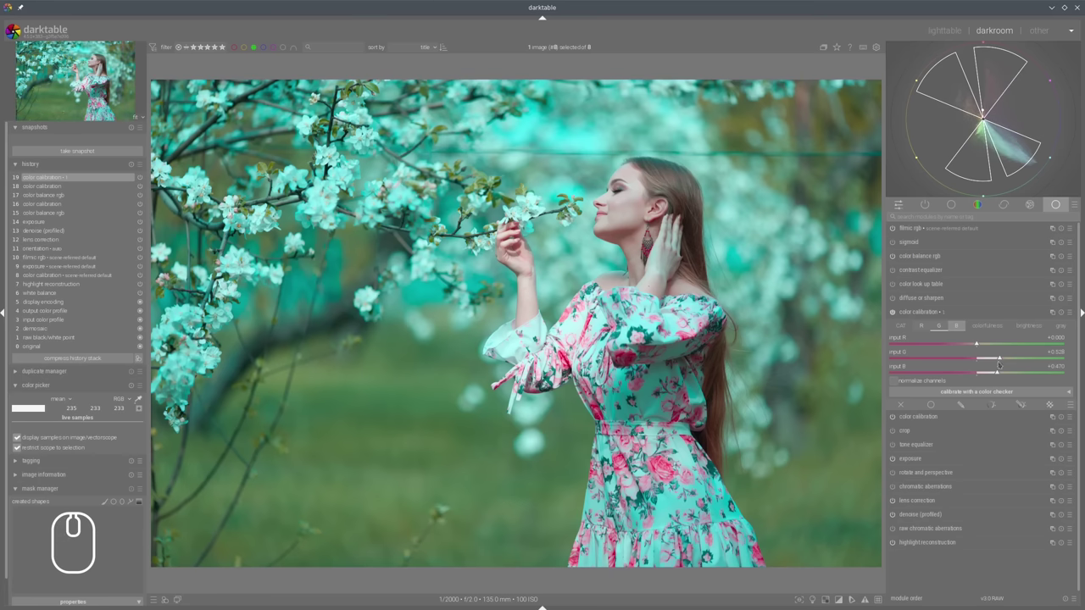
left_click(999, 359)
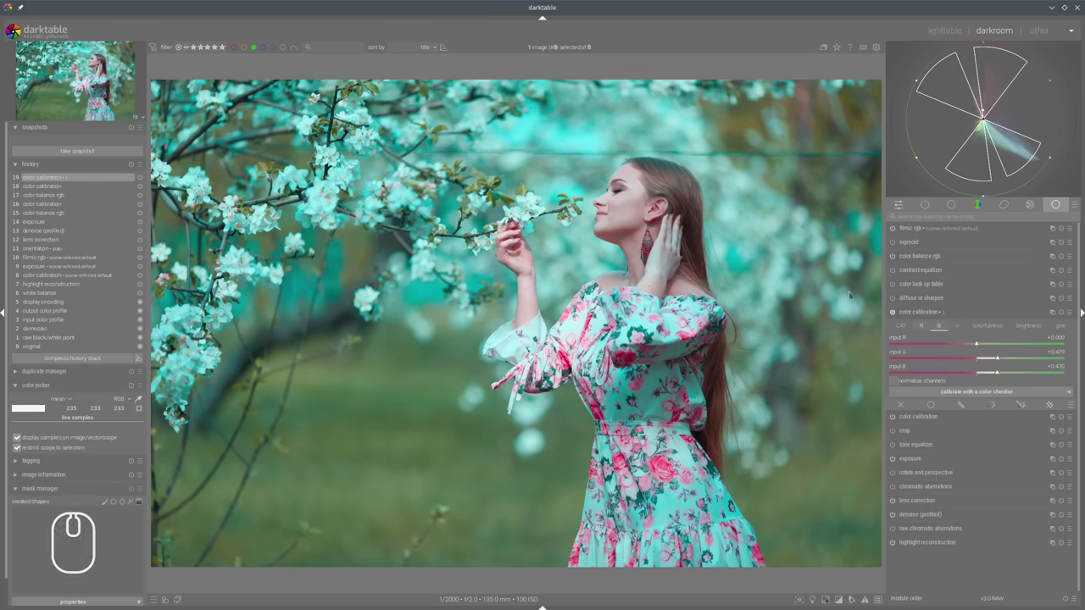
Check the teal and orange reference images and set the blue output to about input R -0.11 and input G +0.11.
key("alt+Tab")
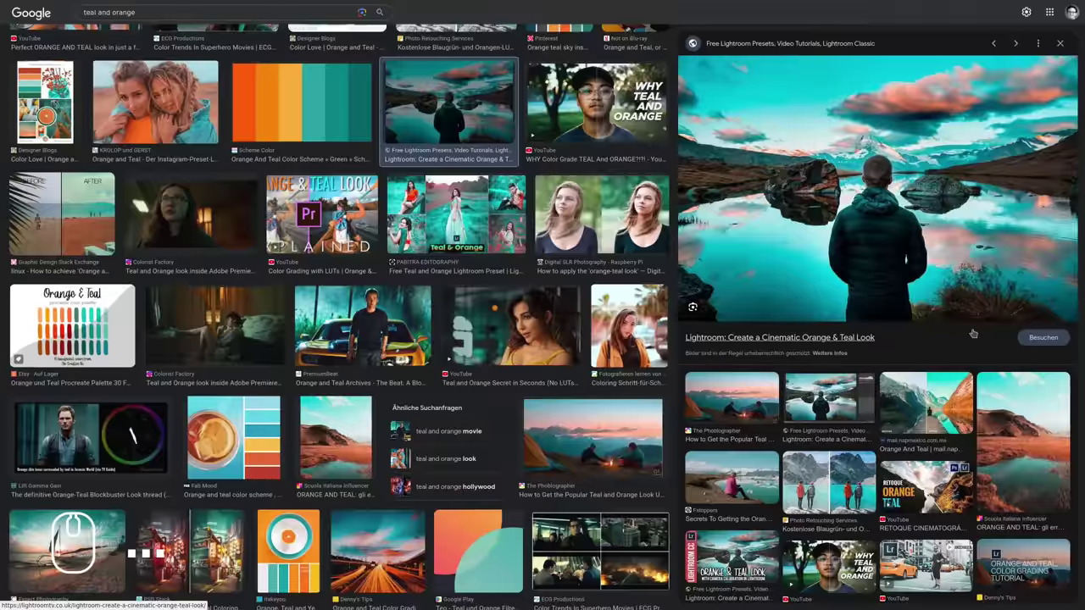
key("alt+Tab")
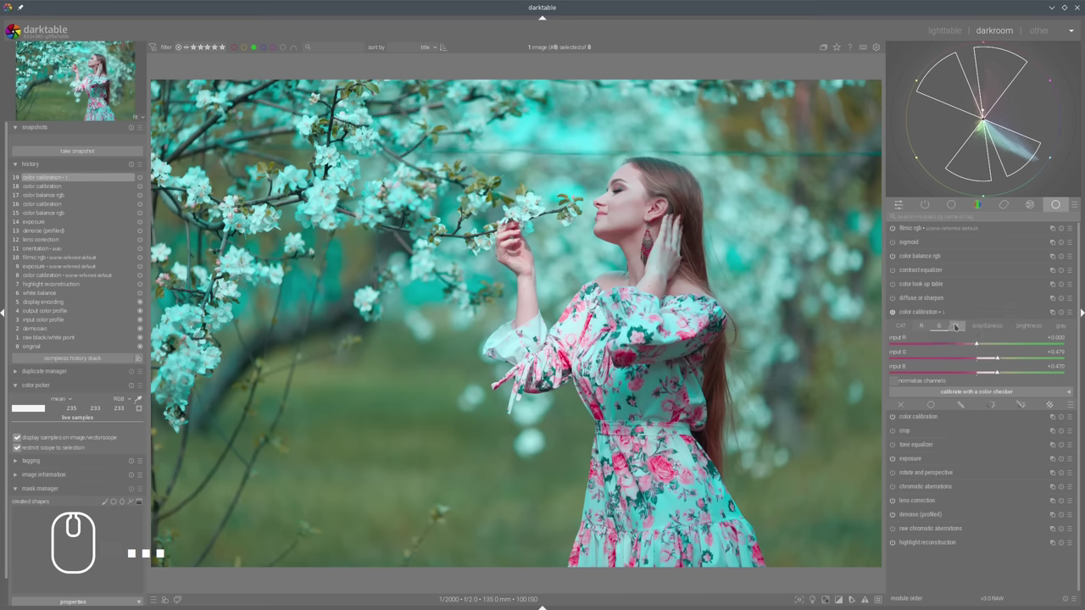
left_click(990, 327)
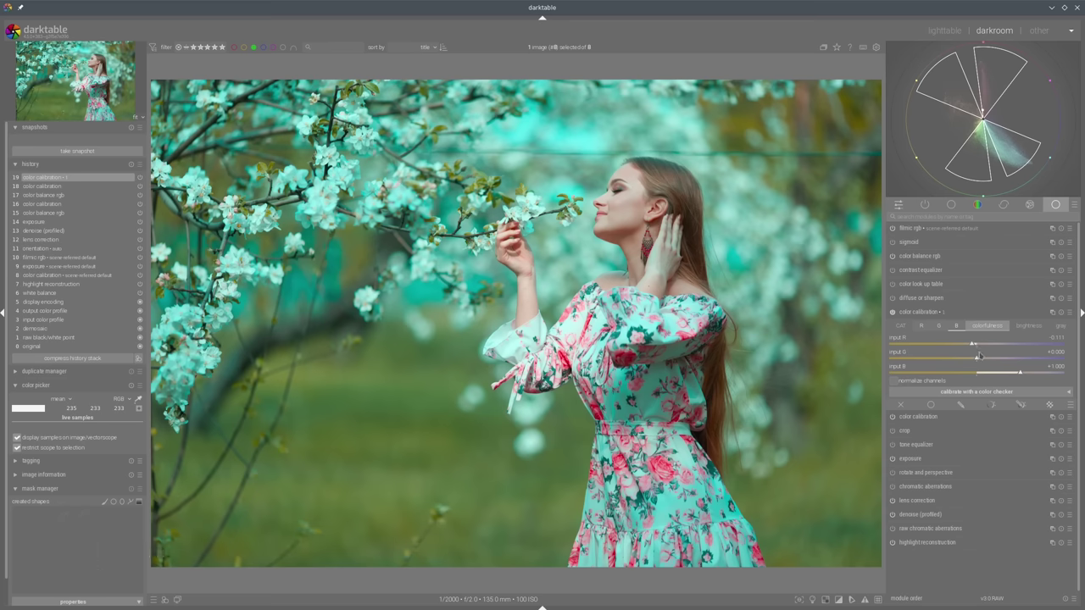
left_click(981, 358)
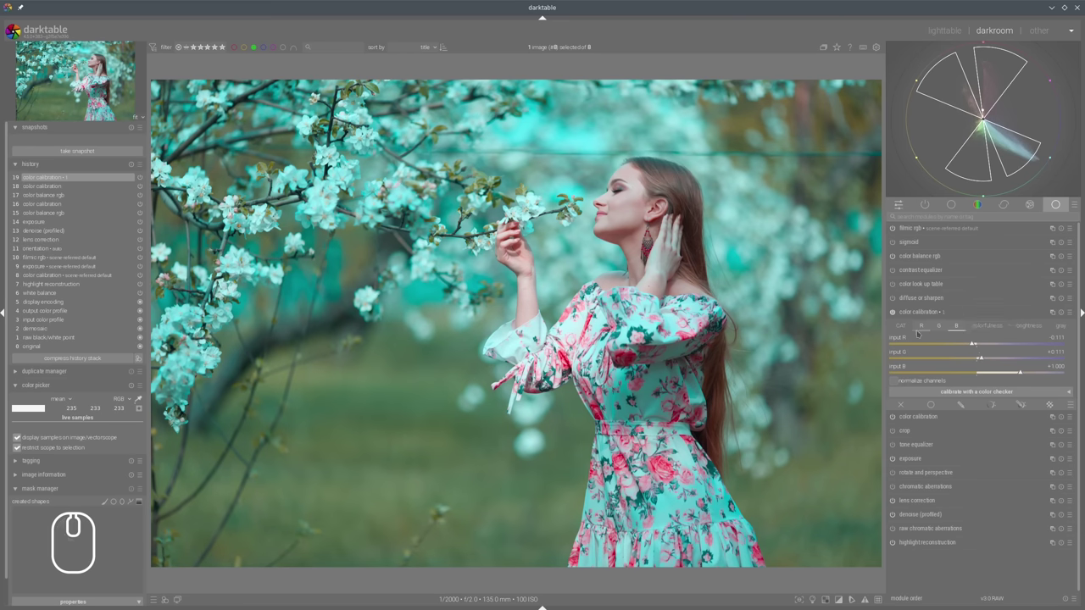
Refine the red output channel to about -0.46 for input G and -0.19 for input B.
left_click(922, 327)
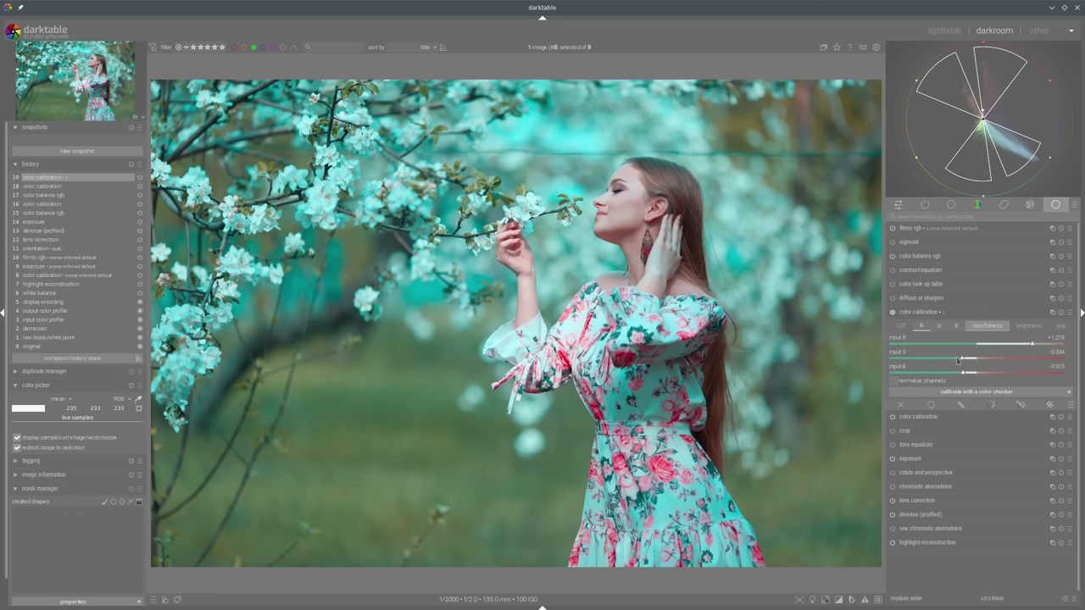
left_click(957, 359)
left_click(967, 374)
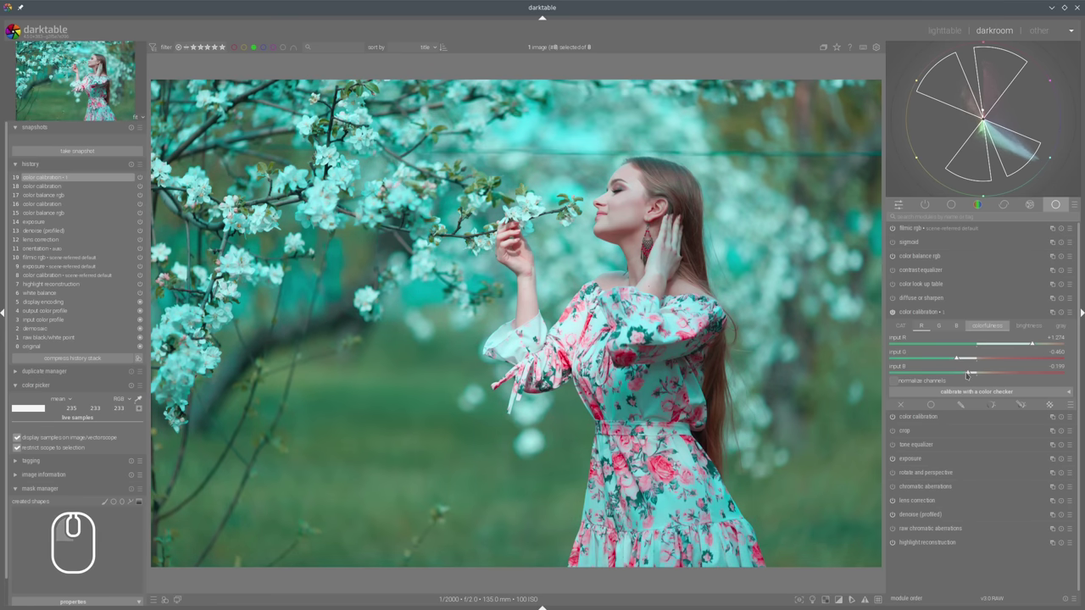
left_click(961, 372)
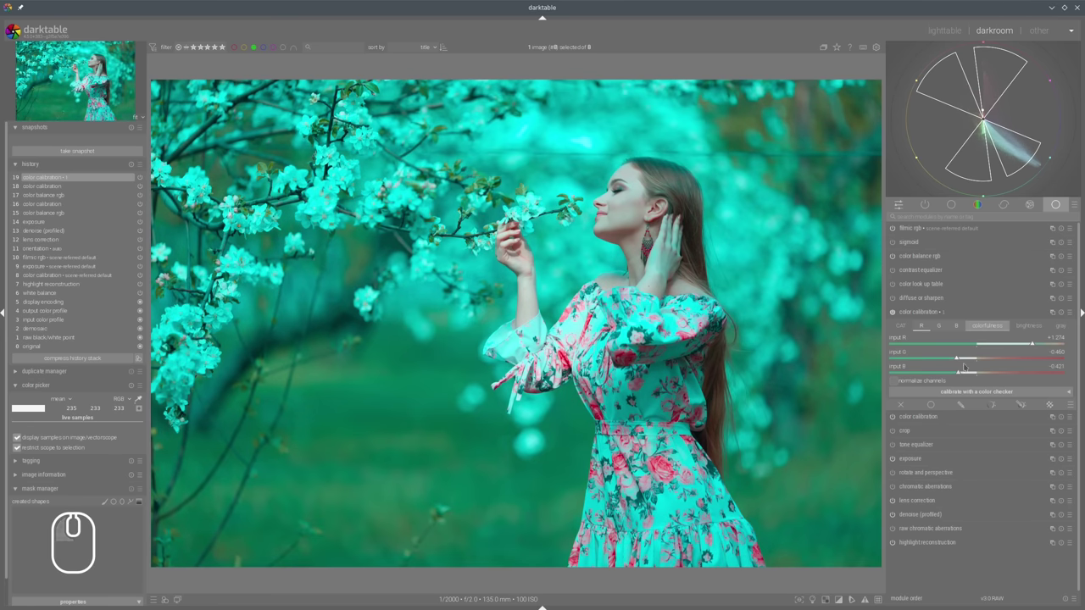
left_click(969, 373)
left_click_drag(970, 375, 971, 375)
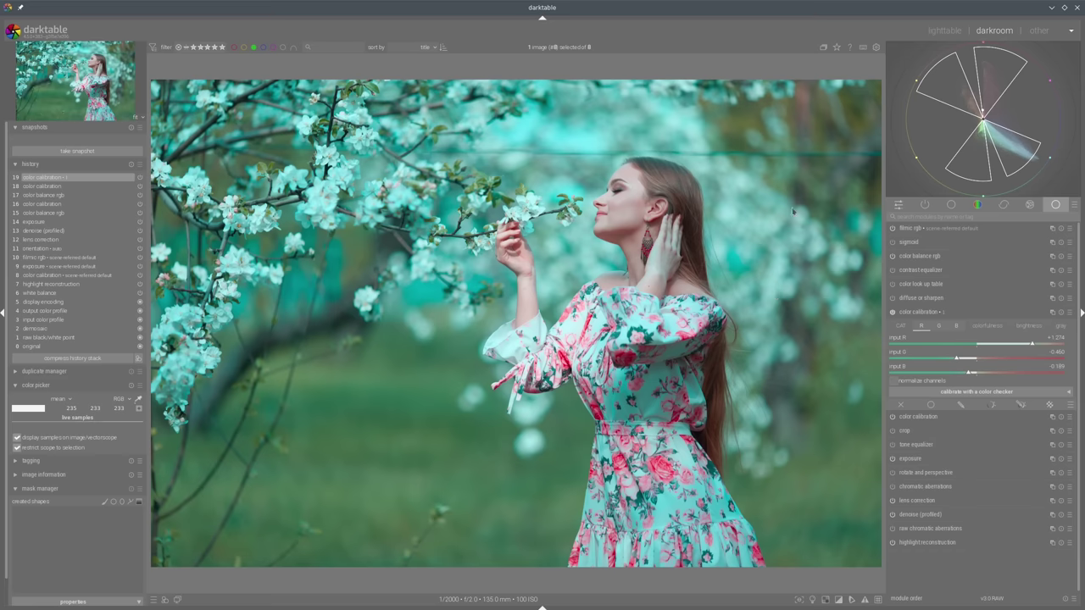
Duplicate the outdoor portrait version without the teal look and open the new duplicate in the darkroom.
left_click(942, 32)
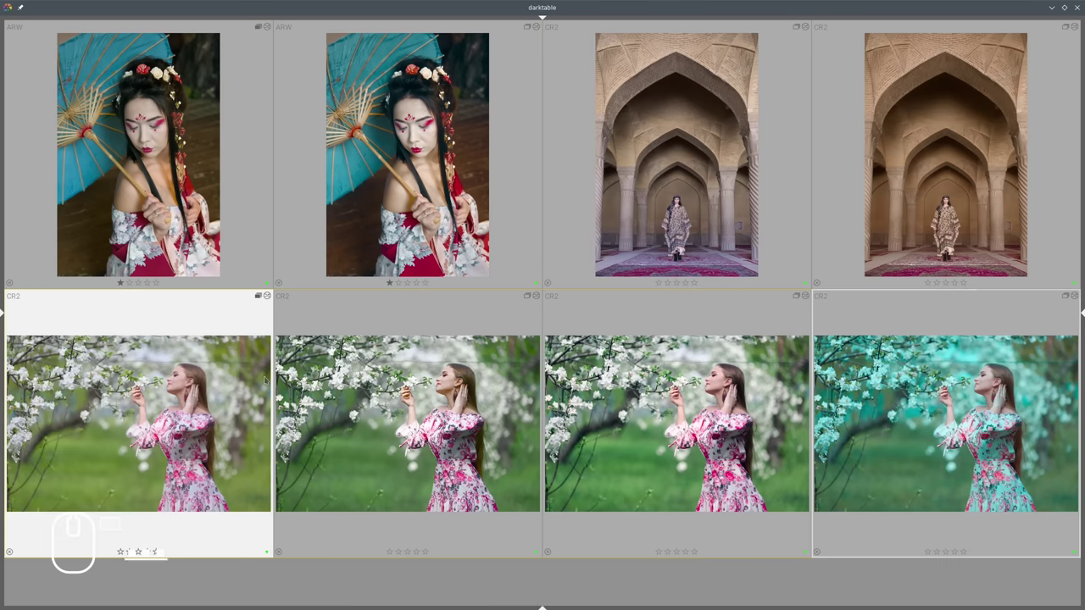
scroll(258, 387, "down", 1)
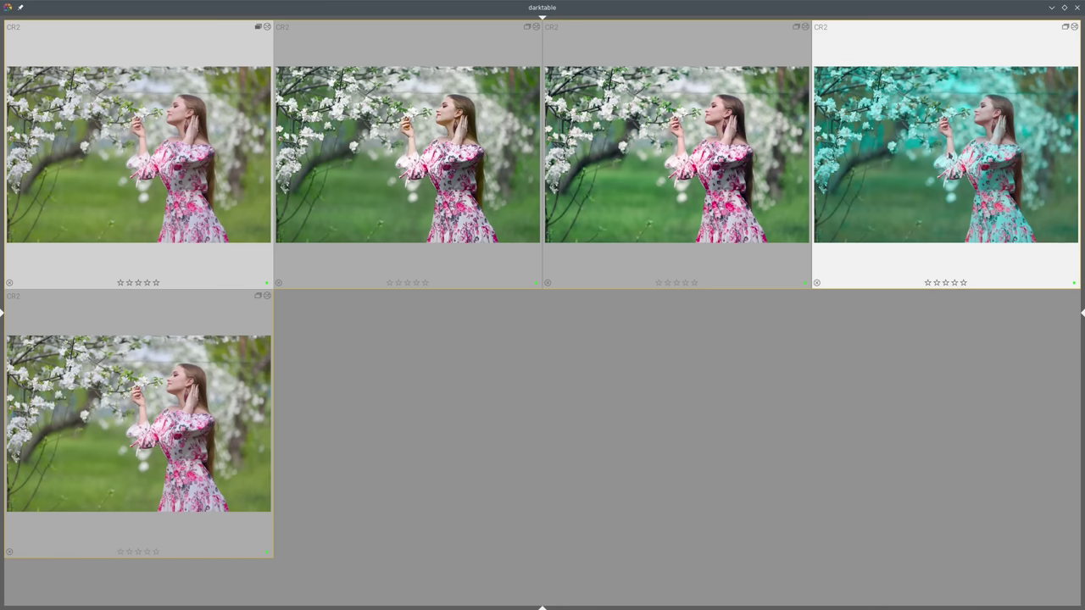
left_click(253, 392)
key("d")
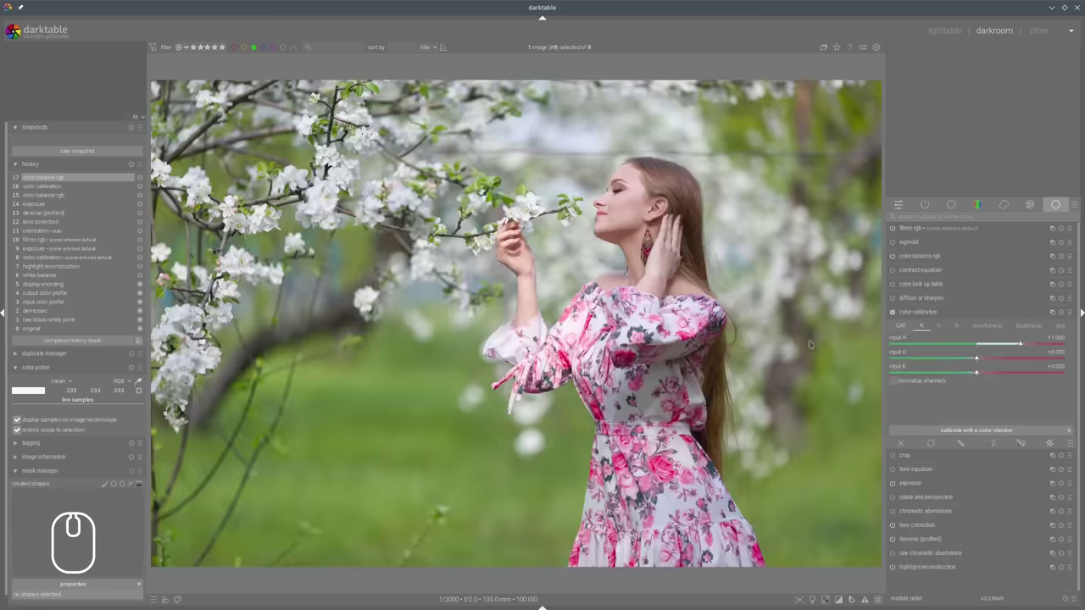
left_click(953, 312)
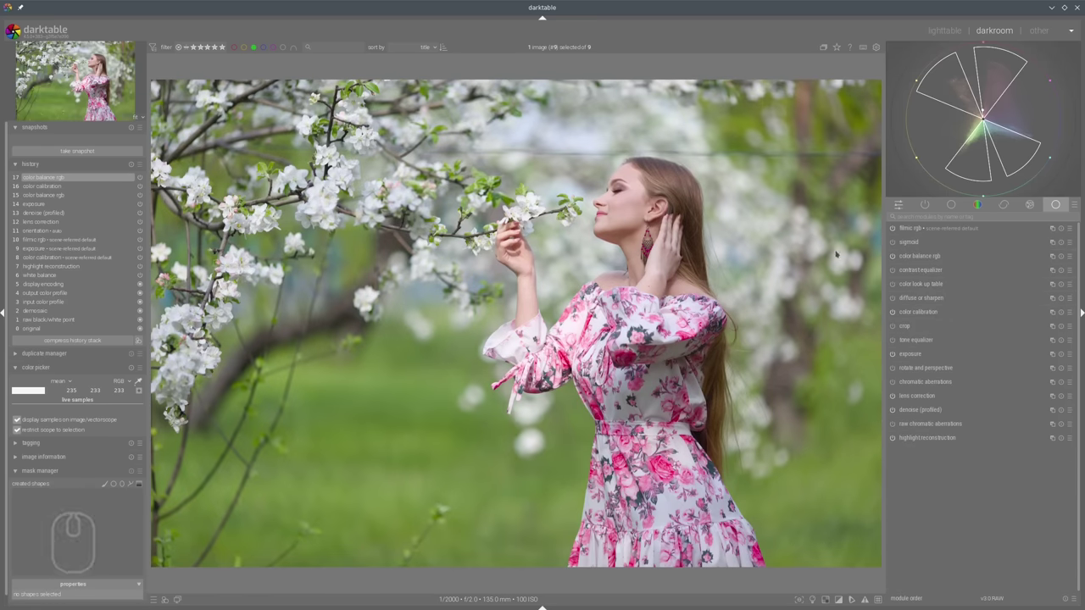
Check the film reference, add a new color calibration instance to the duplicate and show its blue output channel.
key("alt+Tab")
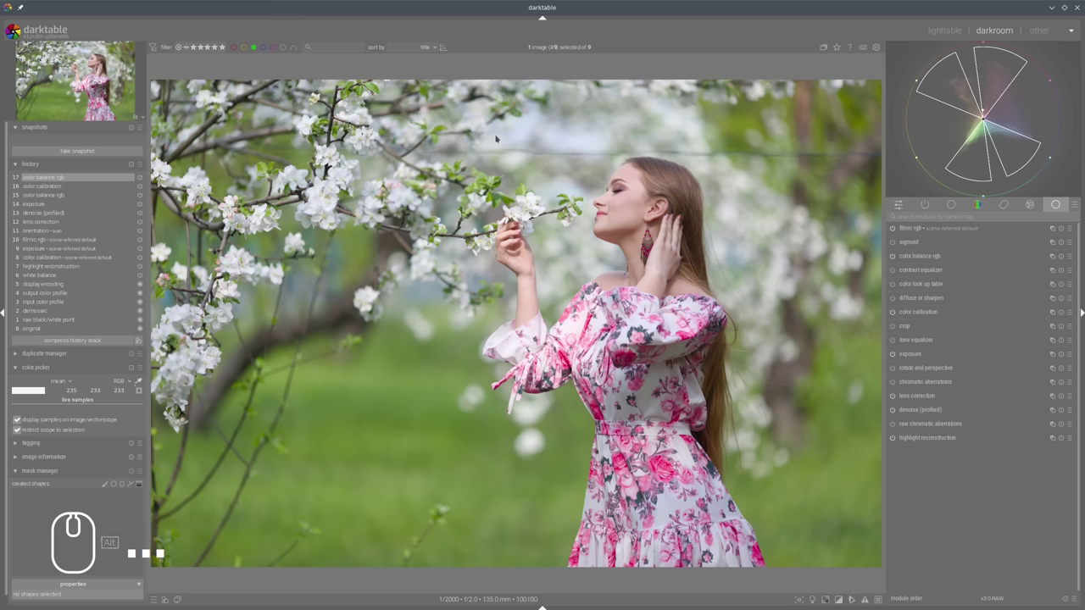
left_click(958, 314)
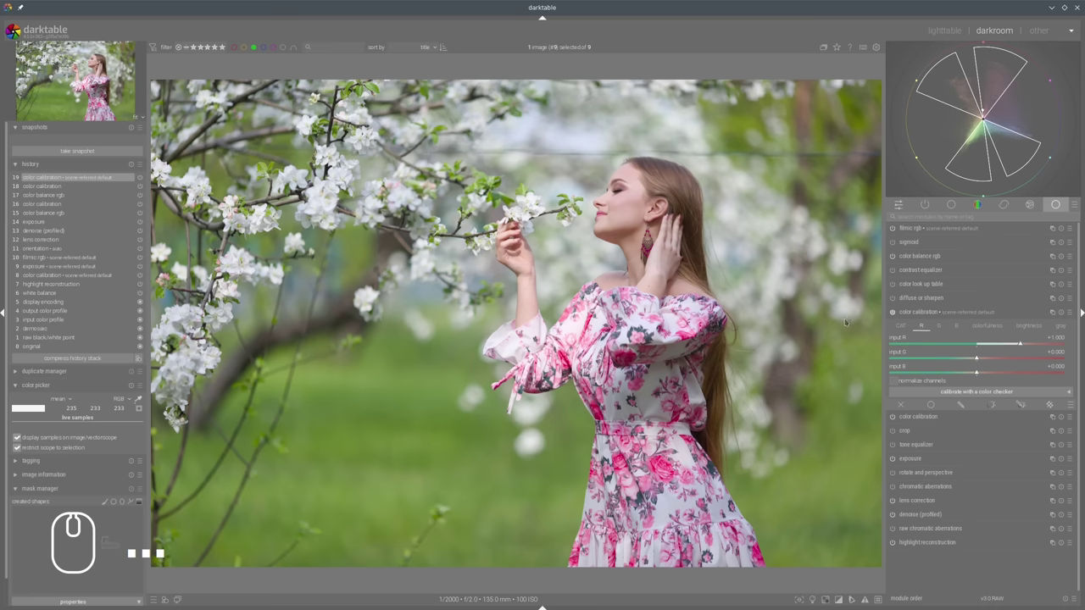
left_click(938, 326)
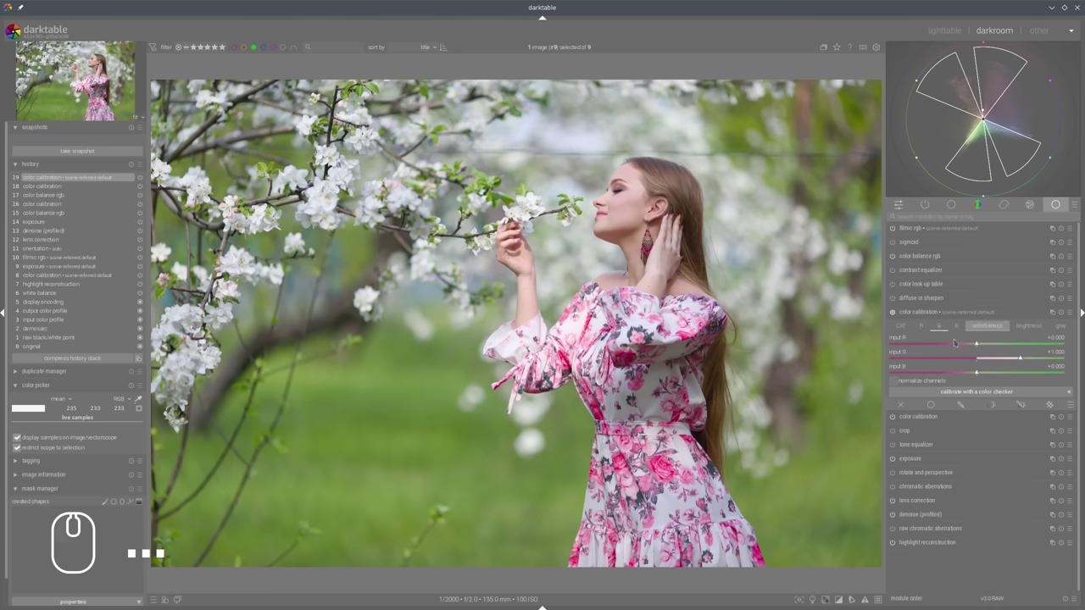
left_click(956, 326)
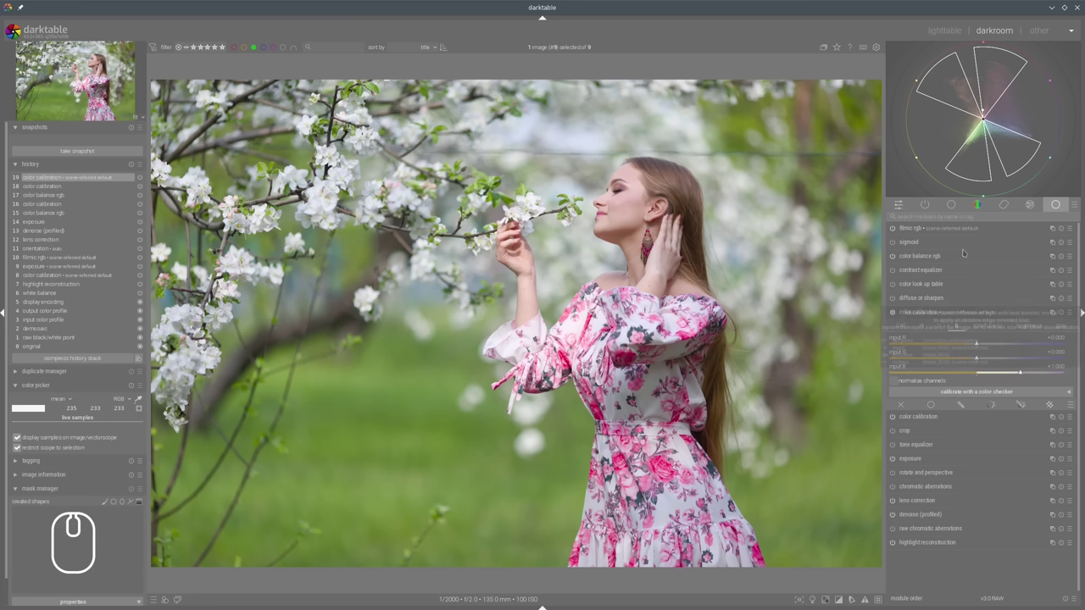
Set input G to 1 and input B to 0 in the blue output channel.
right_click(1004, 366)
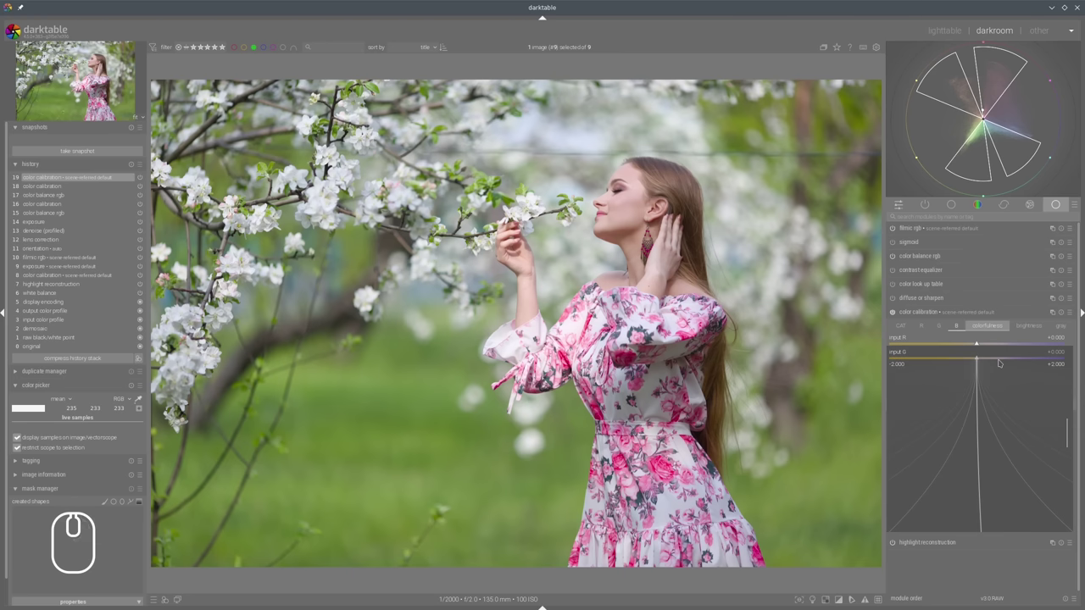
type("1")
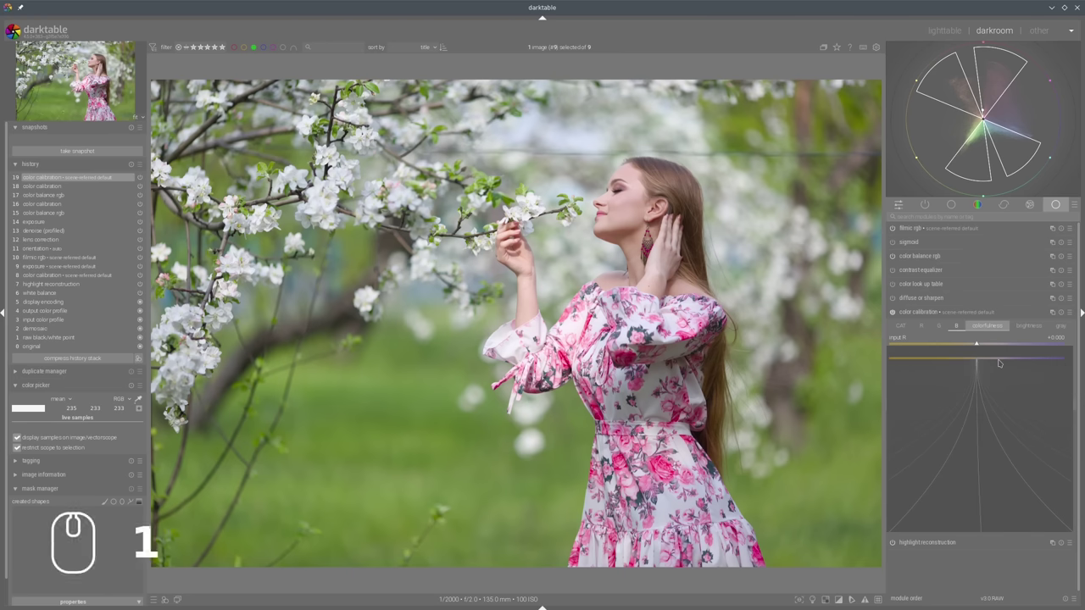
key("Return")
right_click(985, 376)
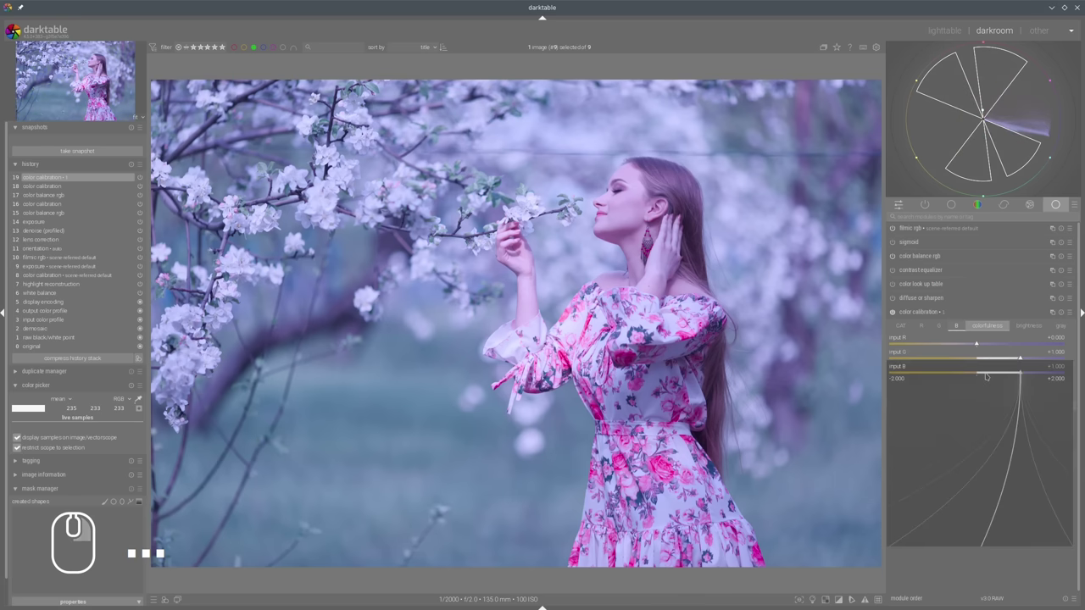
key("Escape")
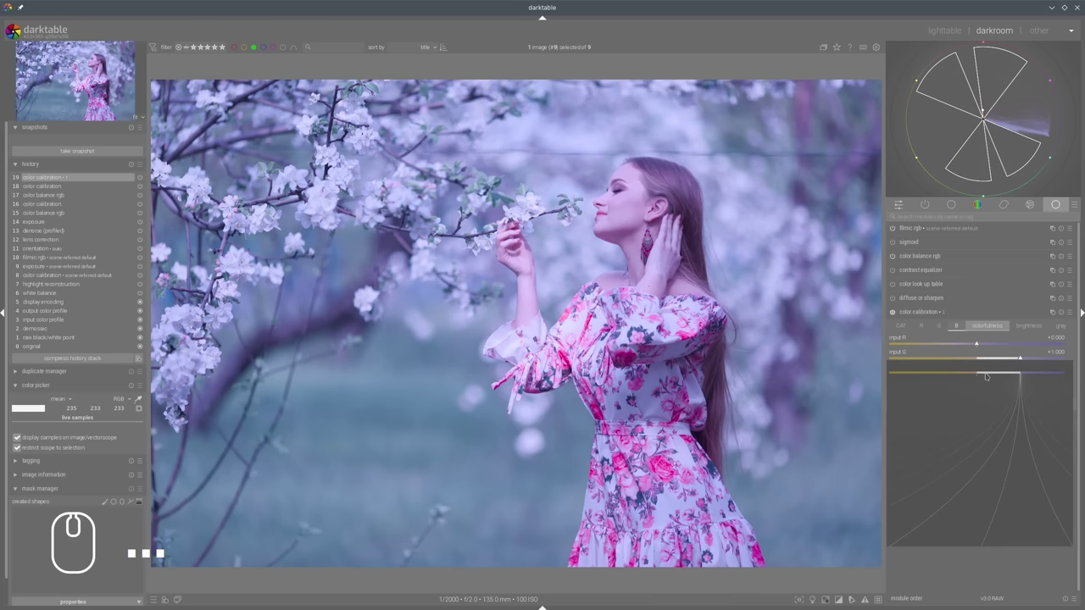
type("0")
key("Return")
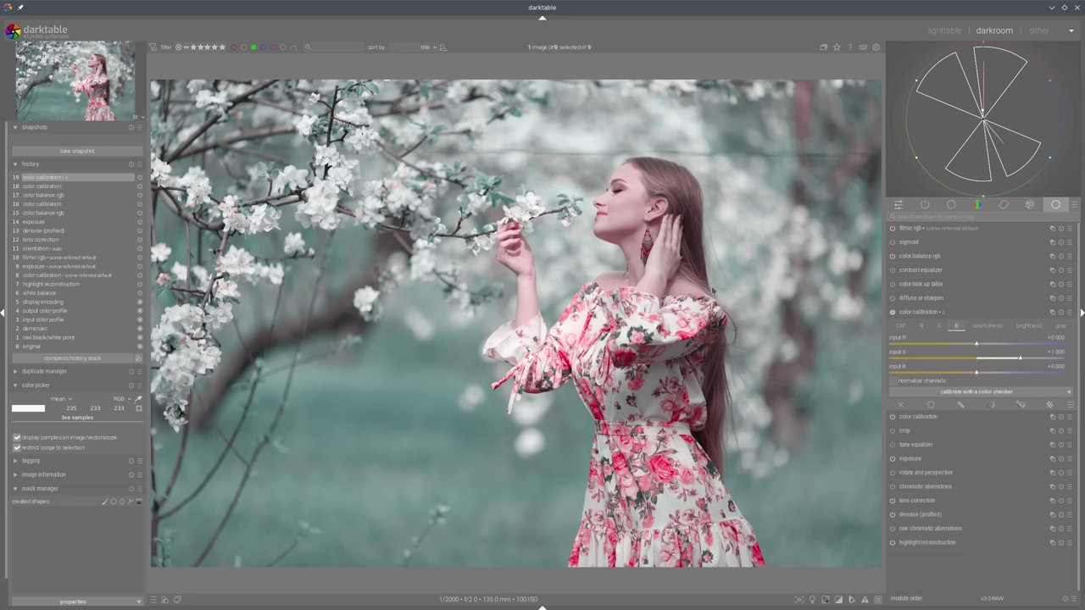
Check the Asteroid City reference still and lower input R of the blue output channel to about -0.33.
key("alt+Tab")
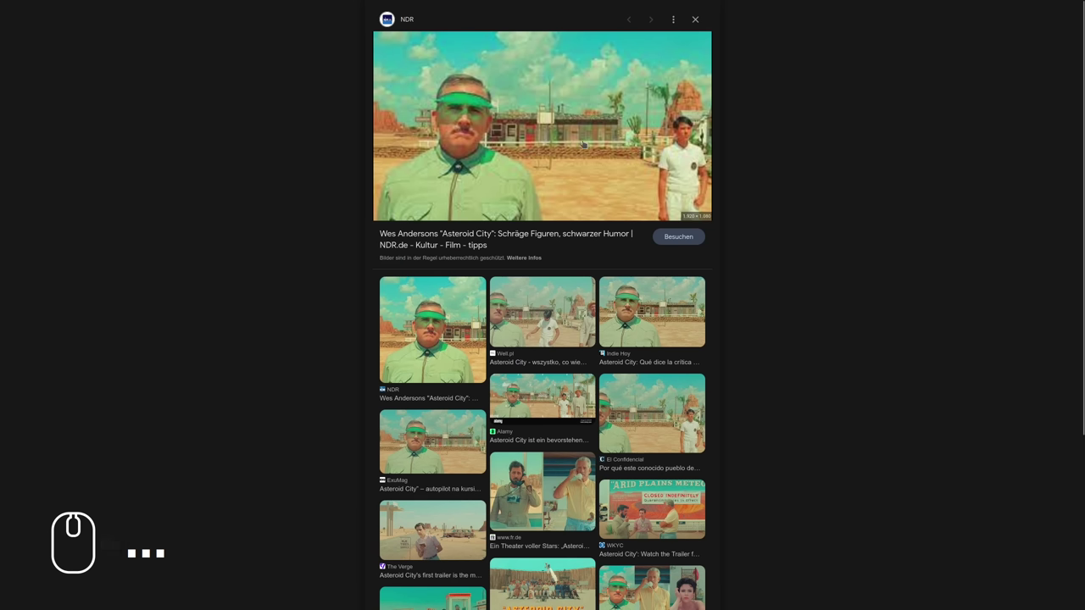
key("alt+Tab")
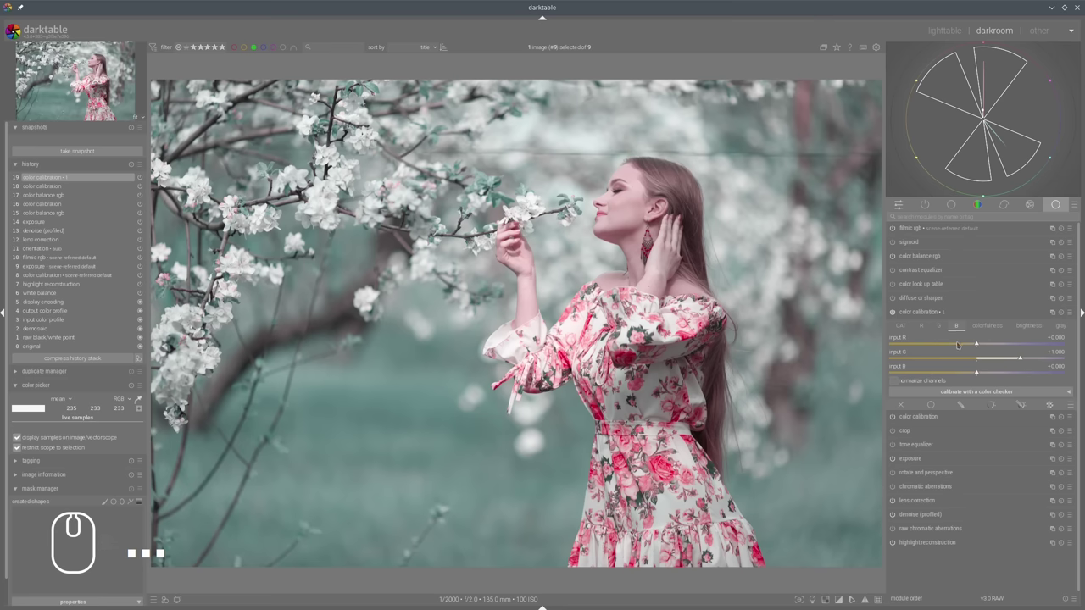
left_click(961, 344)
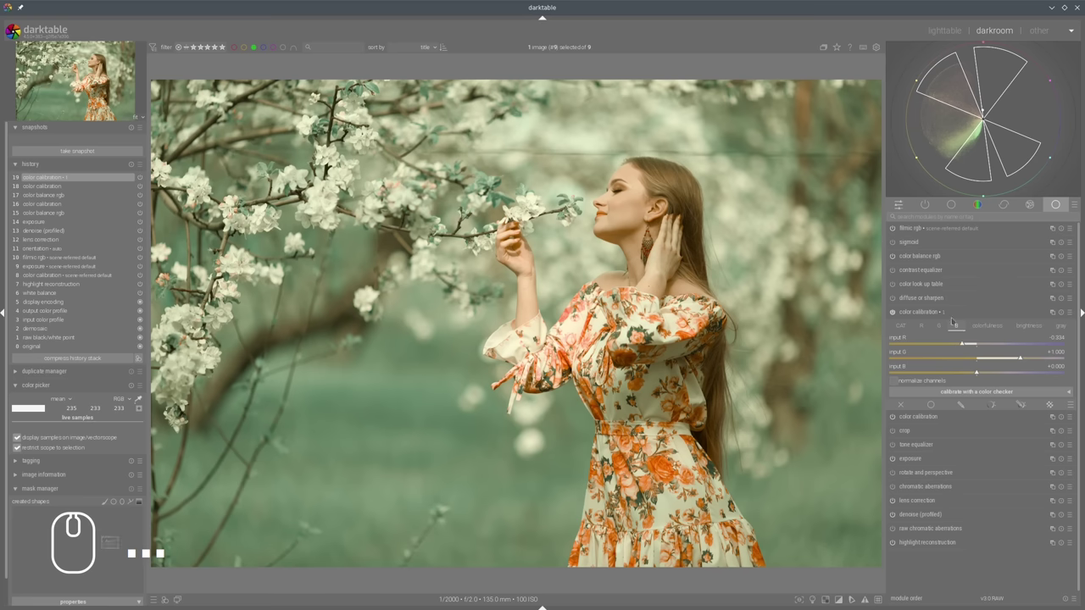
Set the red output channel to about input R +1.03, input G -0.19 and input B -0.13.
left_click(938, 326)
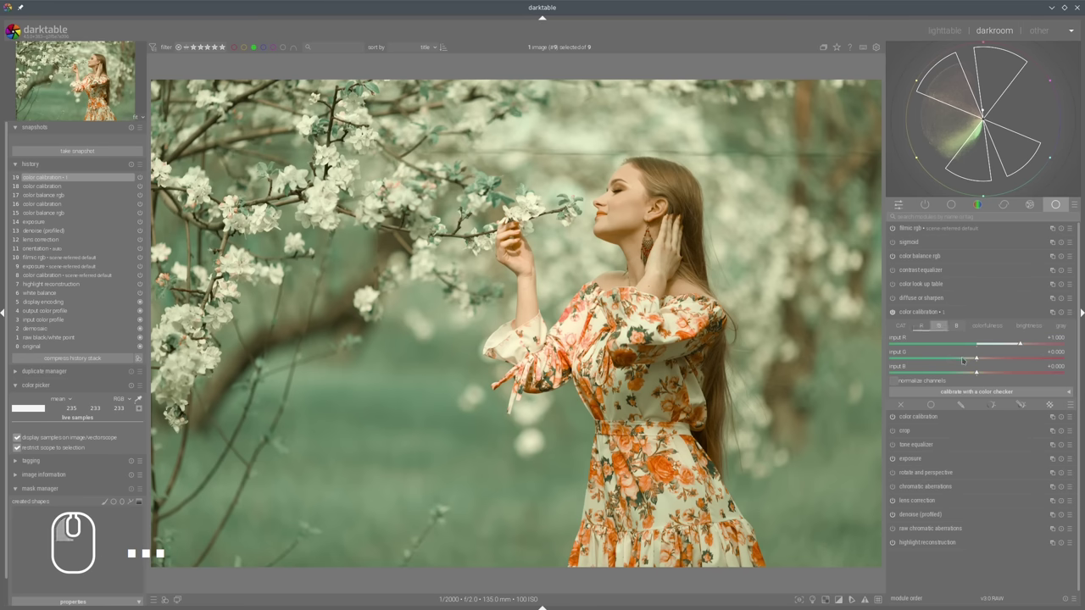
left_click_drag(973, 360, 926, 330)
left_click(973, 374)
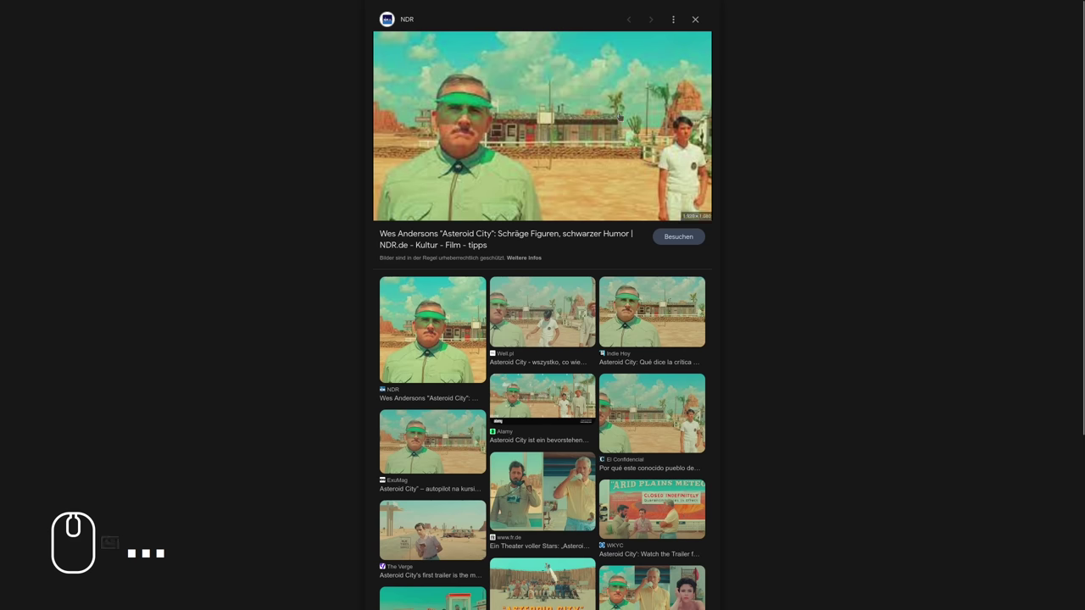
Back in darktable, set input B to about +0.11 and input G to about +0.96 in the blue output channel.
key("alt+Tab")
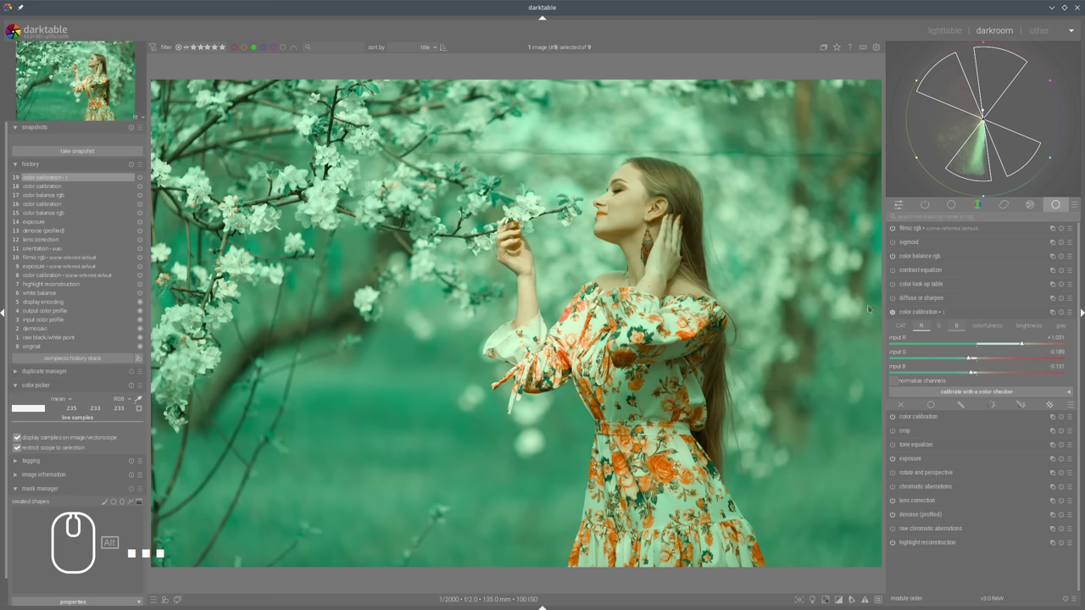
left_click(961, 329)
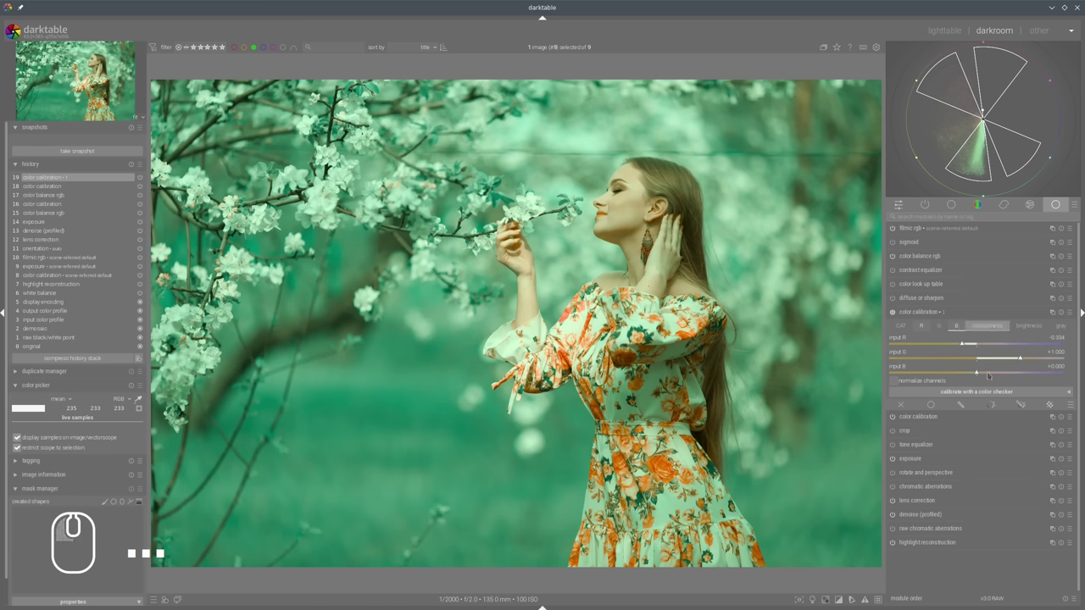
left_click_drag(981, 376, 982, 376)
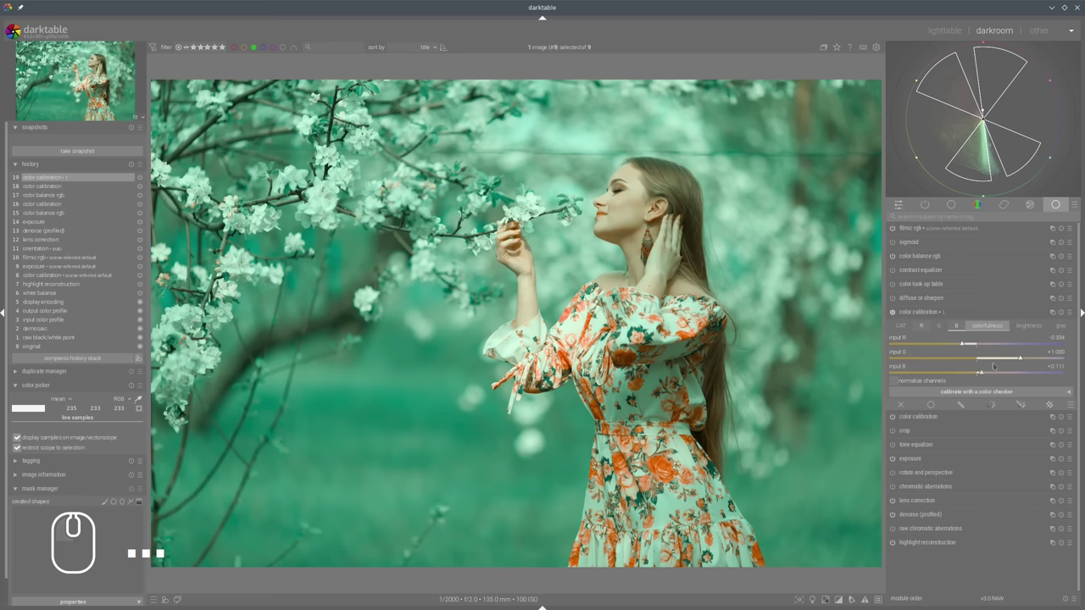
left_click(1016, 359)
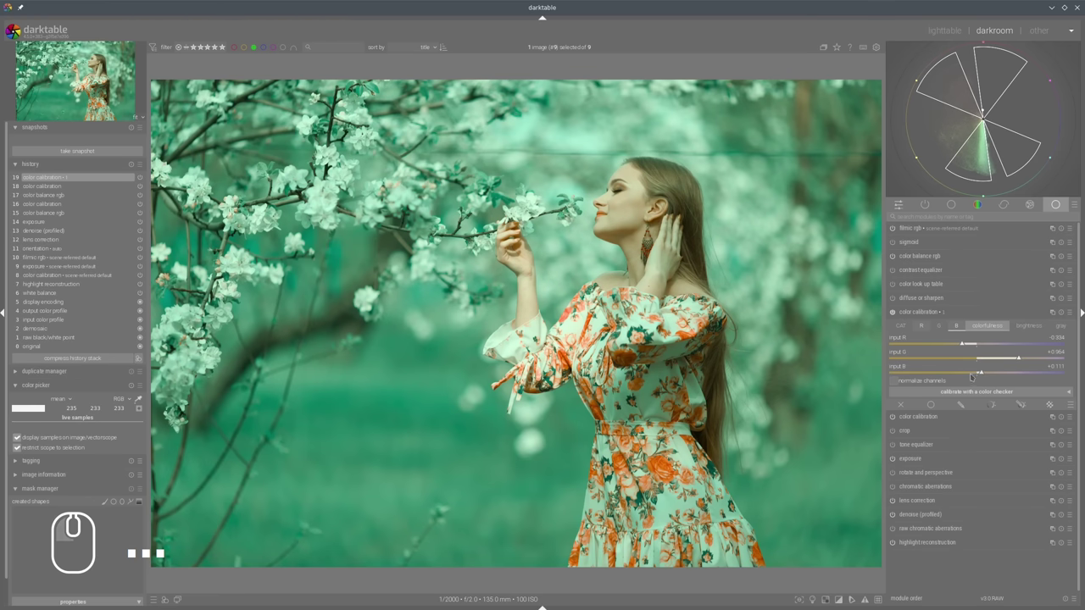
Set input B of the red output channel to about -0.04 and compare the look with the Asteroid City reference still.
mouse_move(979, 376)
left_mouse_down()
mouse_move(969, 360)
mouse_move(975, 372)
left_mouse_up()
left_click(938, 326)
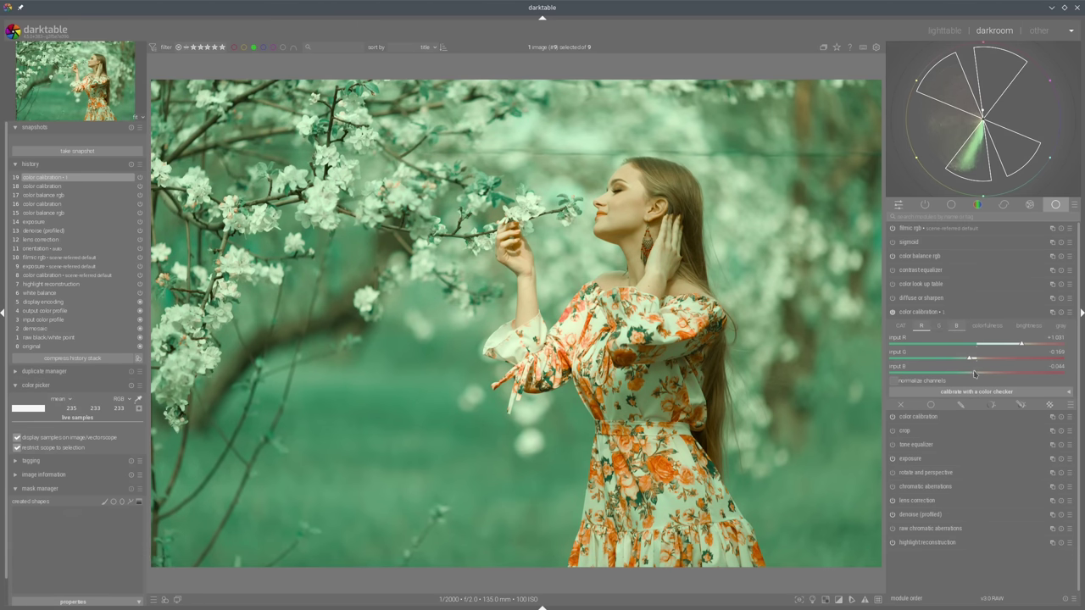
key("alt+Tab")
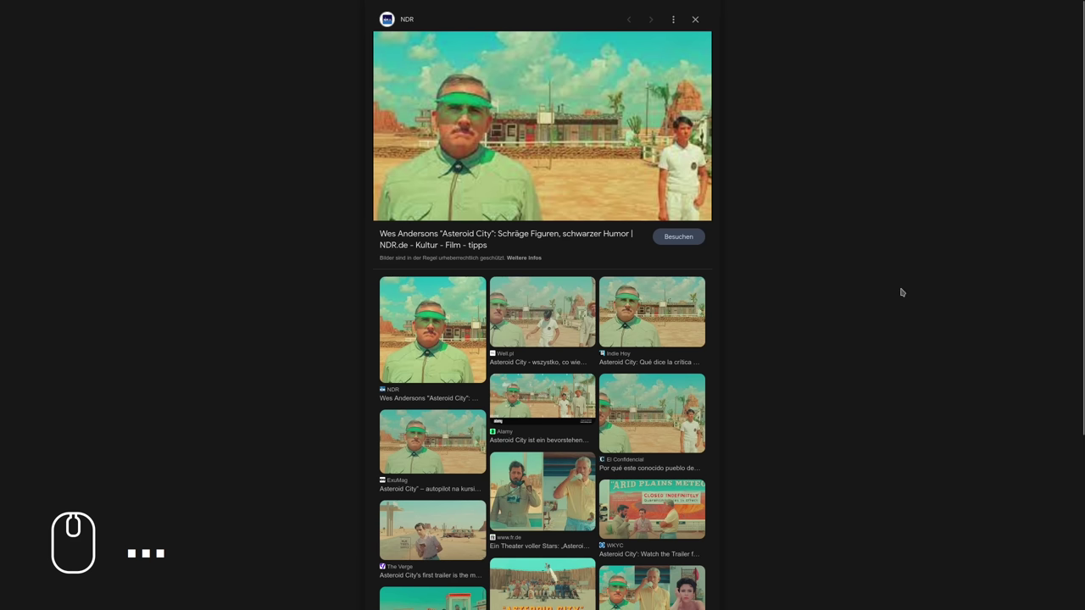
key("alt+Tab")
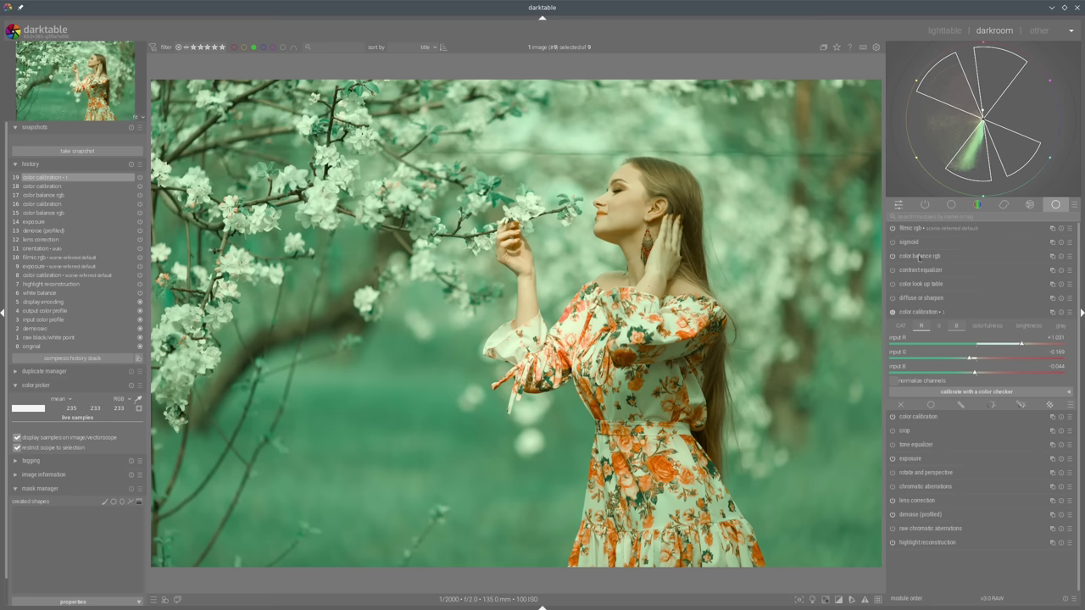
Add a new color balance rgb instance and set its shadows lift to a blue hue of about 239° with about 6.4% chroma.
left_click(1052, 256)
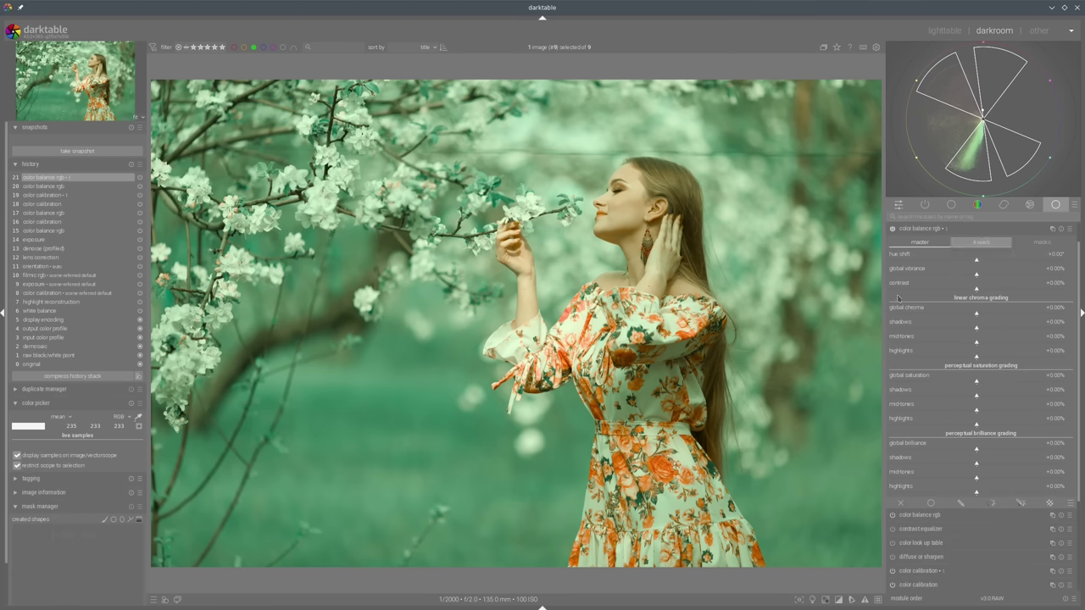
left_click(992, 244)
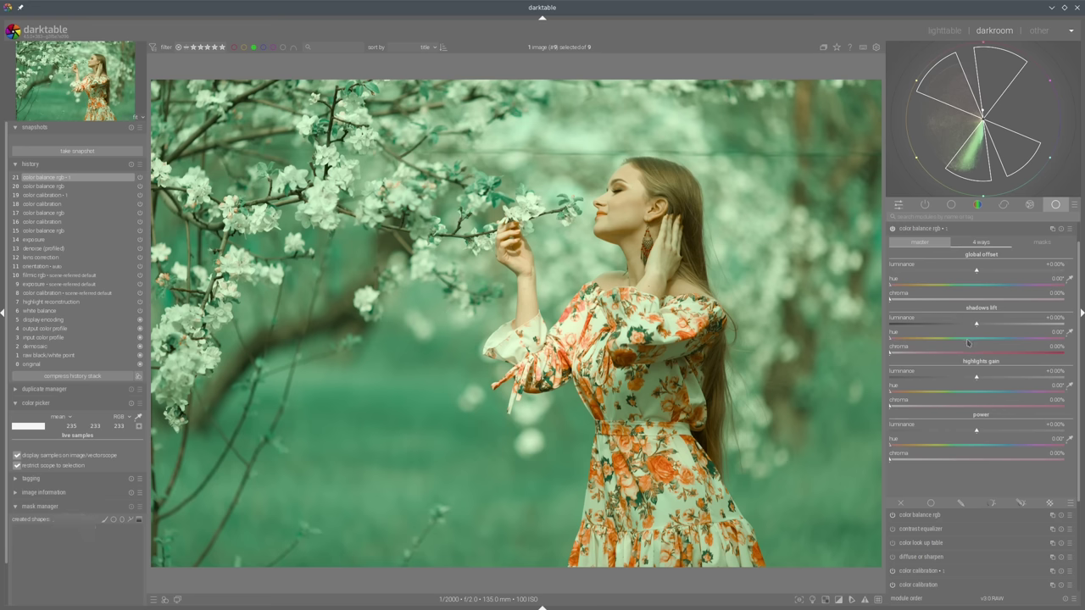
left_click(1006, 341)
left_click(914, 354)
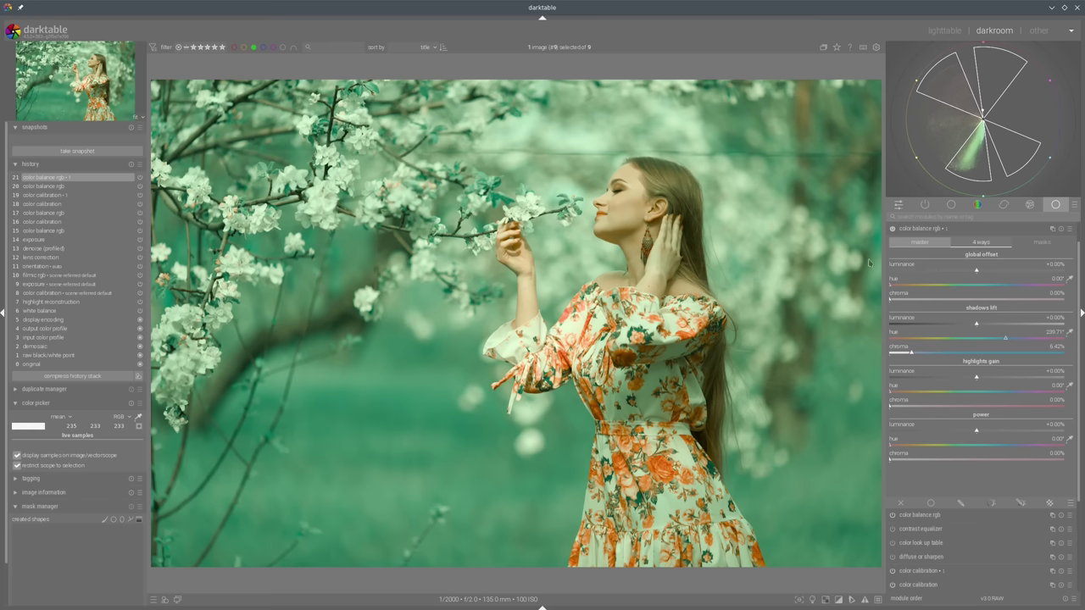
left_click(922, 229)
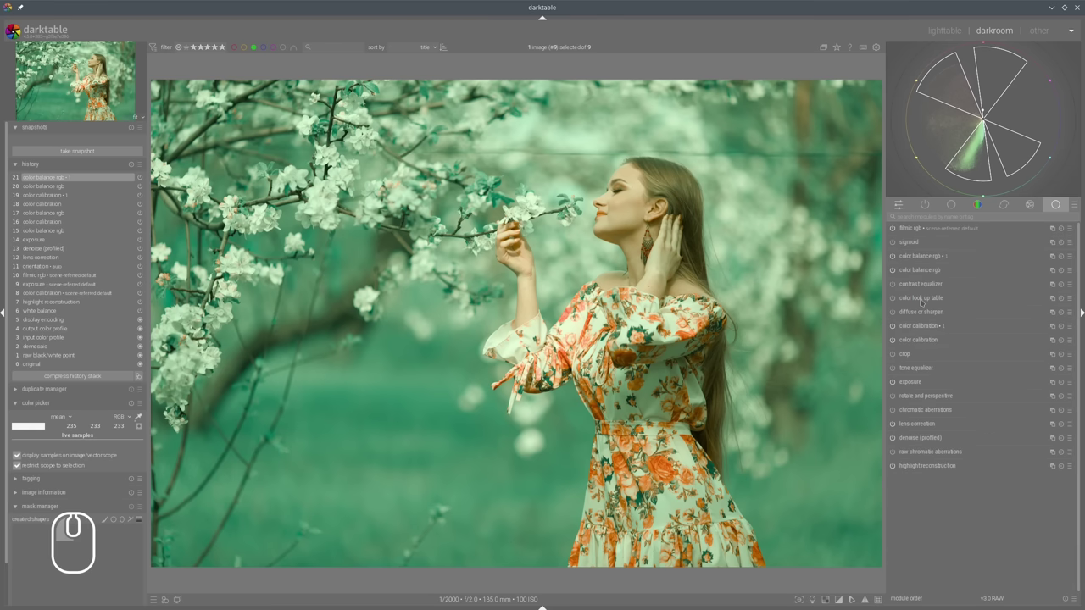
Review the red output channel of the newer color calibration instance and compare the portrait's color versions in the lighttable.
left_click(916, 327)
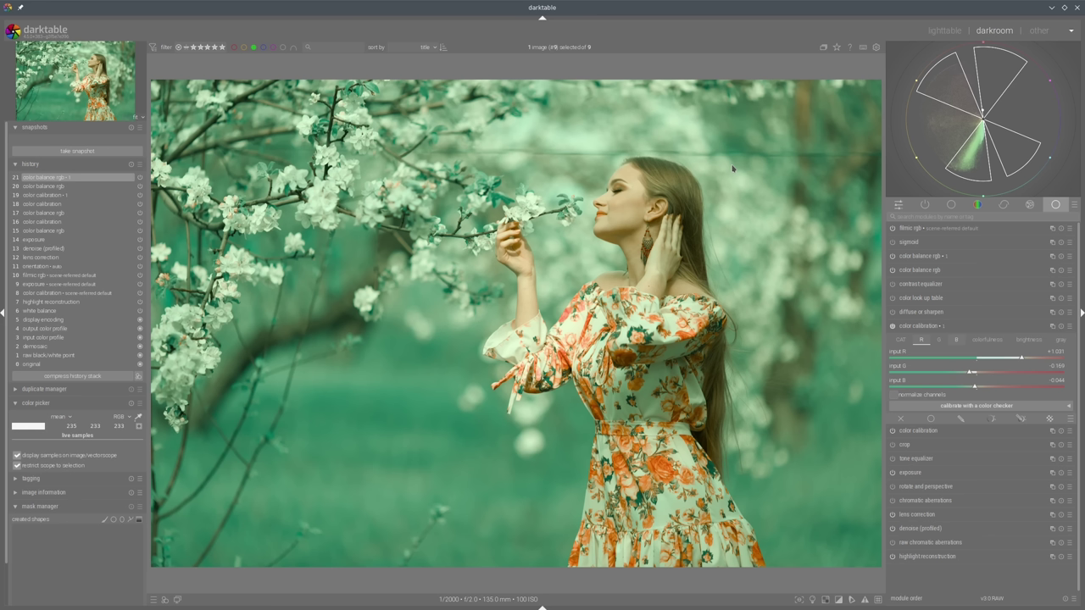
mouse_move(961, 111)
left_click(945, 30)
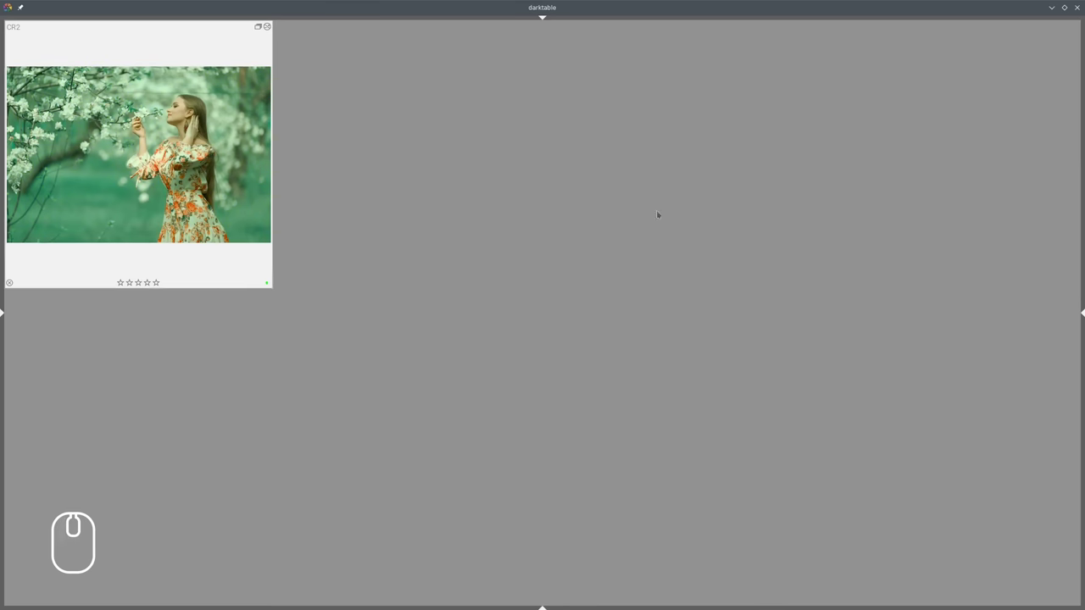
scroll(559, 203, "up", 2)
scroll(558, 204, "down", 1)
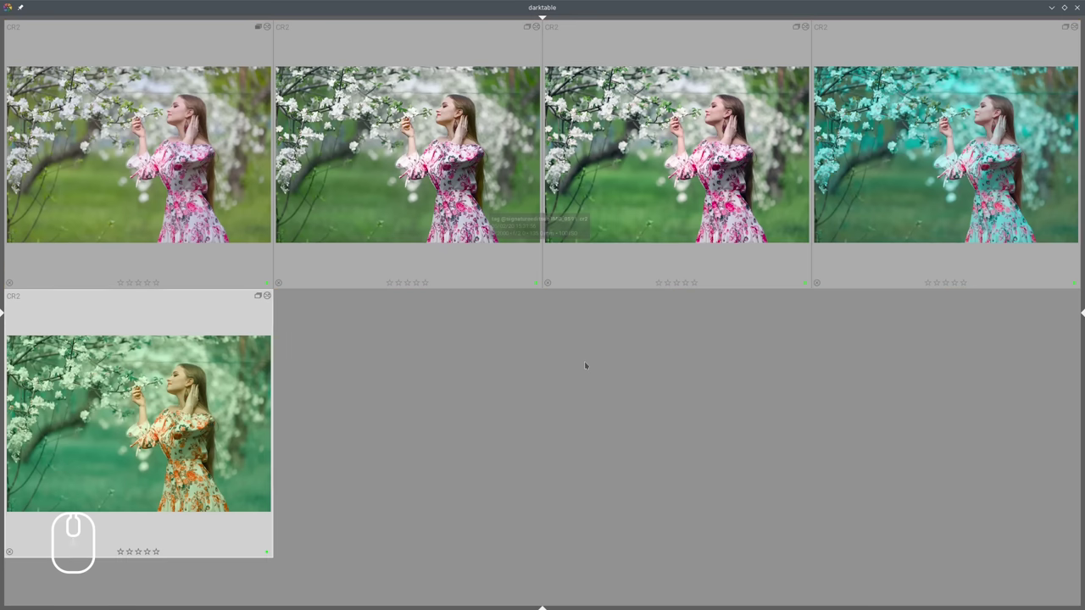